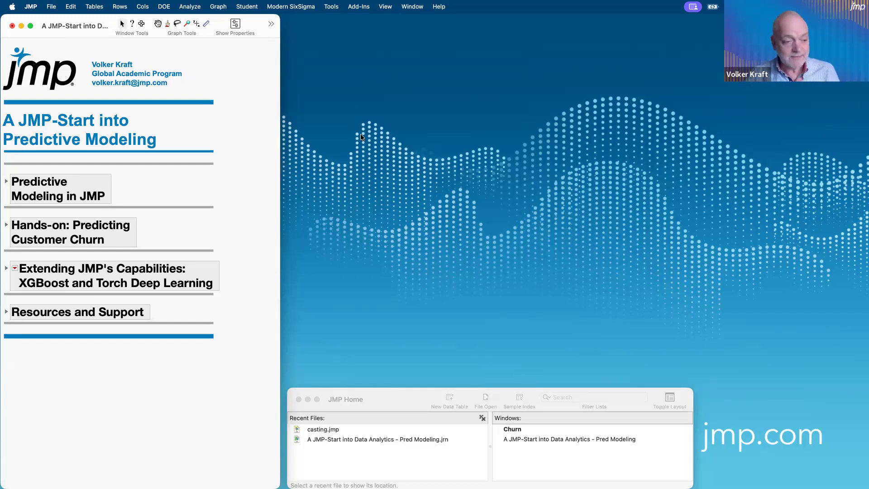
- Expand the "Predictive Modeling in JMP" section of the journal
{"action": "left_click", "coordinate": [7, 182]}
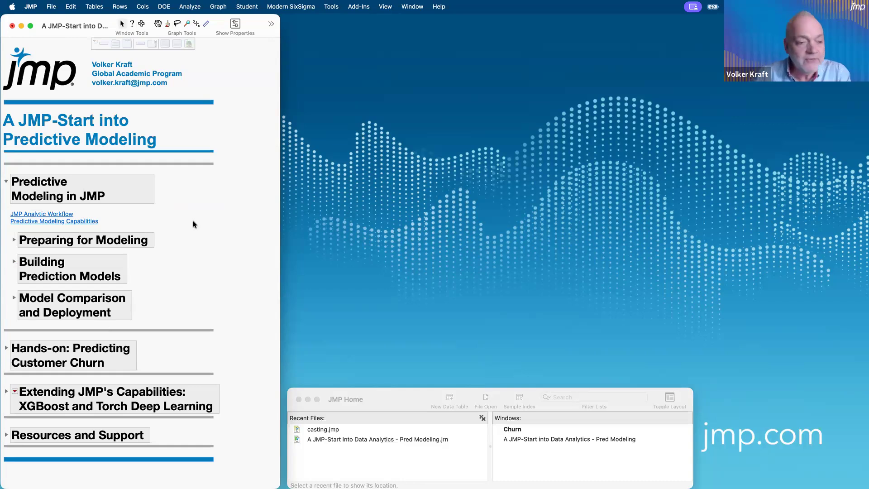
{"action": "left_click_drag", "start_coordinate": [163, 176], "coordinate": [159, 214]}
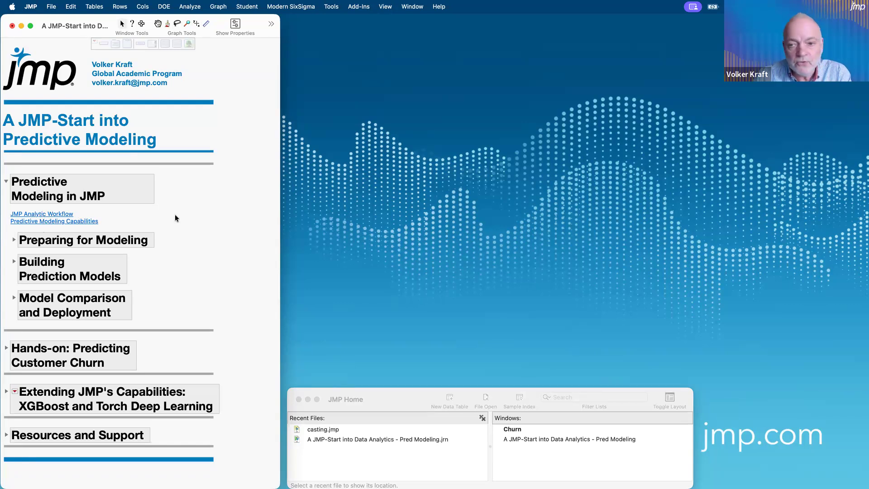
- Switch to Chrome and review the regression, decision tree, validation and model selection methods on the predictive modeling capabilities page
{"action": "key", "text": "ctrl+Right"}
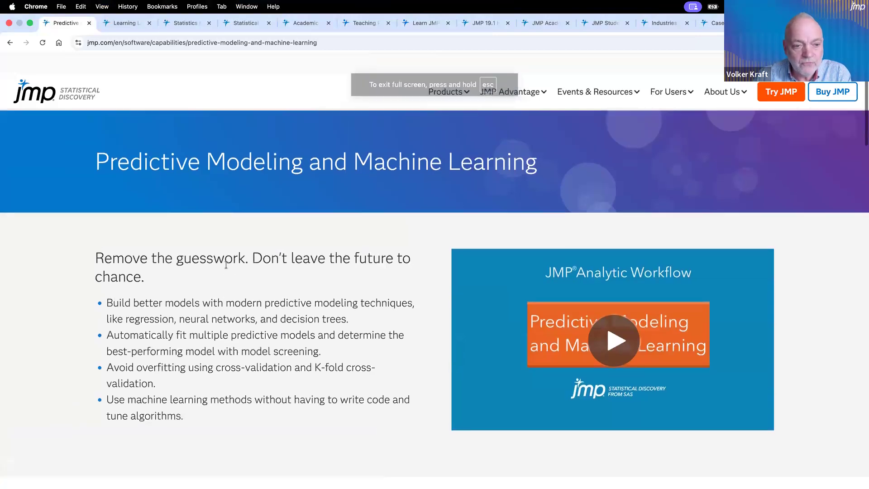
{"action": "scroll", "coordinate": [239, 314], "scroll_direction": "down", "scroll_amount": 10}
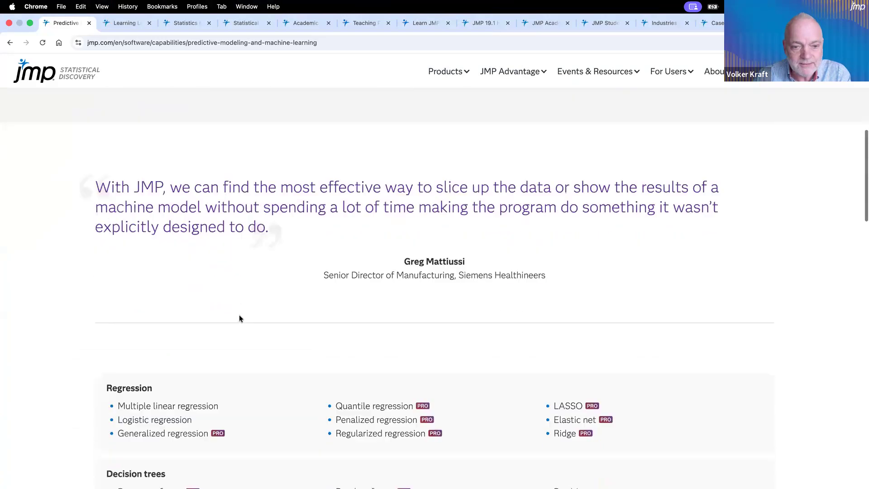
{"action": "scroll", "coordinate": [239, 318], "scroll_direction": "down", "scroll_amount": 4}
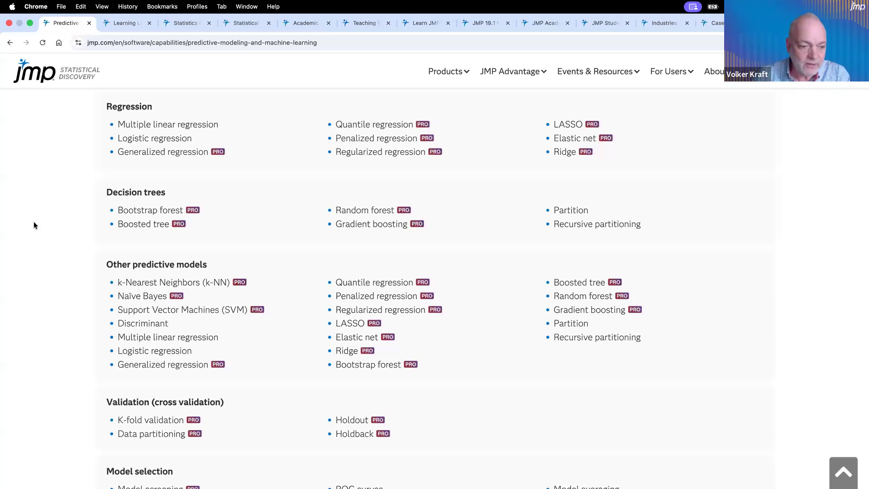
{"action": "scroll", "coordinate": [38, 258], "scroll_direction": "down", "scroll_amount": 6}
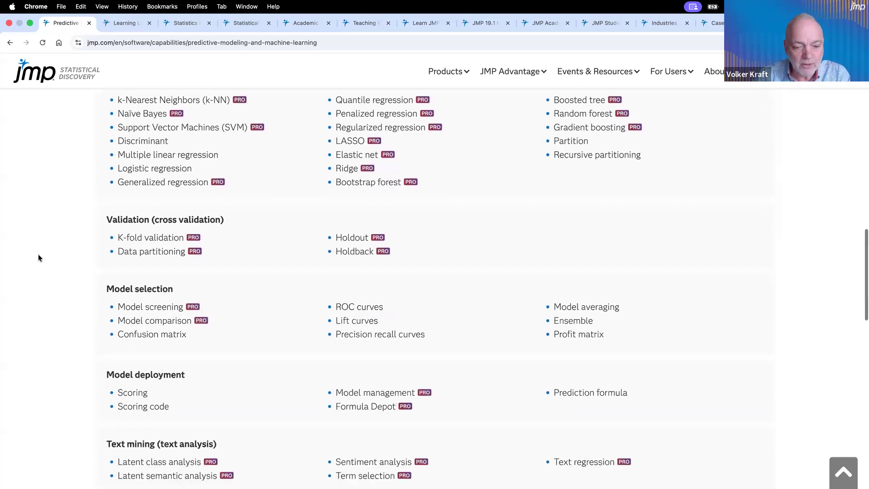
{"action": "scroll", "coordinate": [38, 258], "scroll_direction": "up", "scroll_amount": 5}
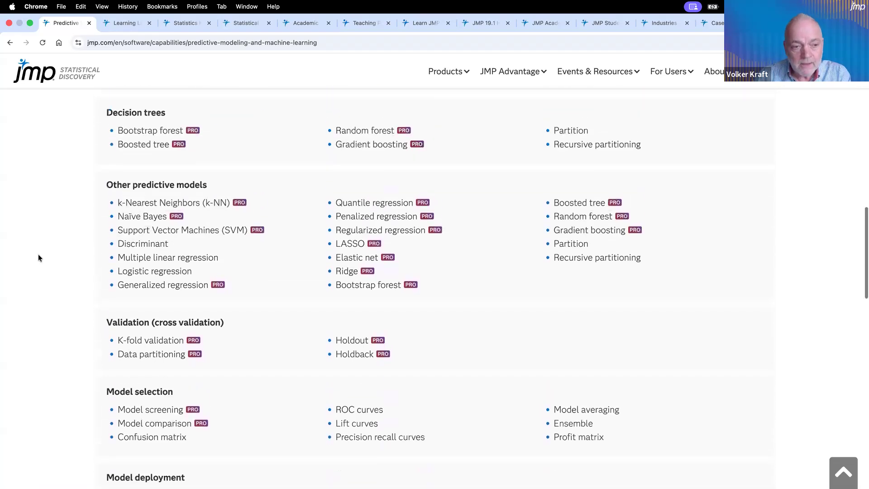
{"action": "scroll", "coordinate": [38, 258], "scroll_direction": "up", "scroll_amount": 2}
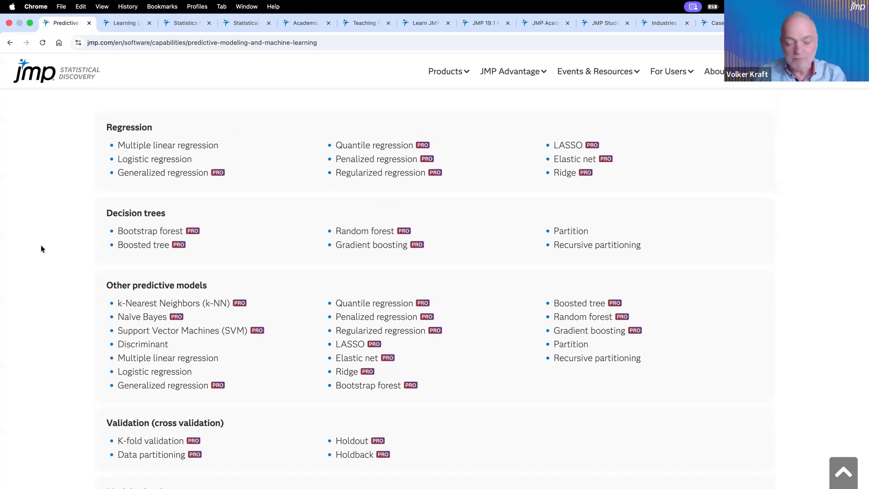
{"action": "scroll", "coordinate": [41, 245], "scroll_direction": "up", "scroll_amount": 1}
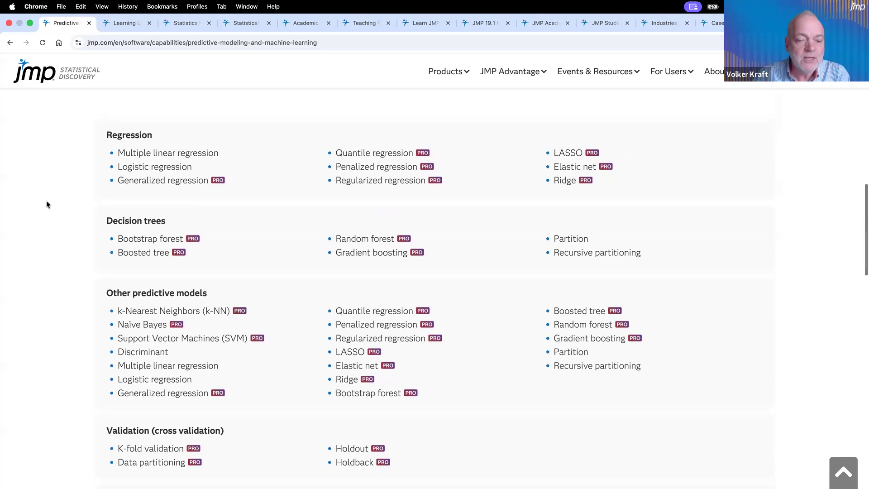
- Switch back to the JMP journal and expand the "Preparing for Modeling" section
{"action": "key", "text": "ctrl+Left"}
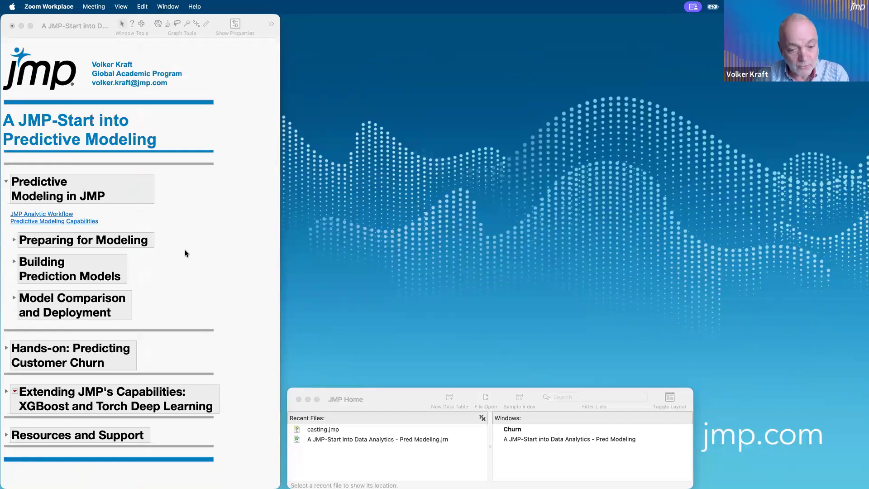
{"action": "left_click", "coordinate": [15, 242]}
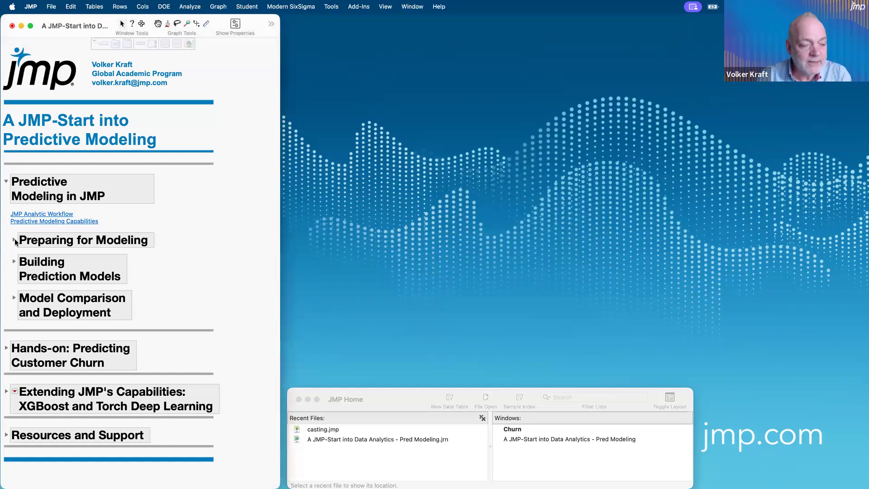
{"action": "left_click", "coordinate": [14, 240]}
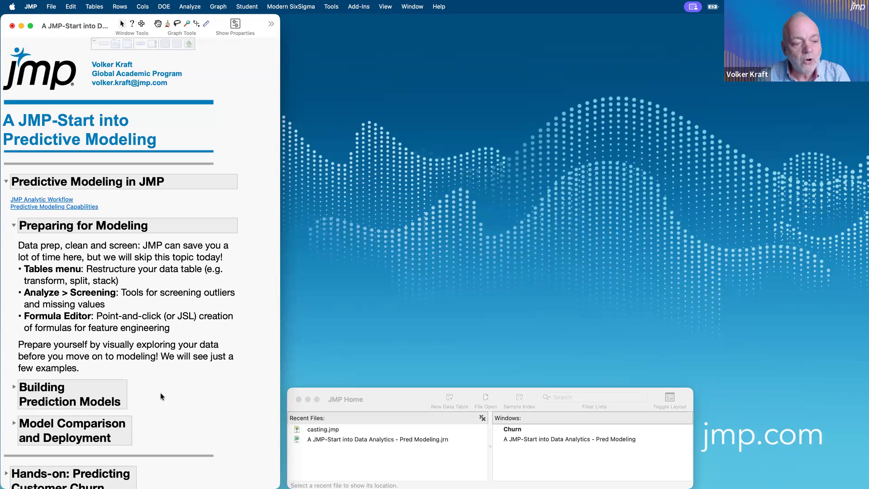
{"action": "left_click_drag", "start_coordinate": [251, 222], "coordinate": [259, 362]}
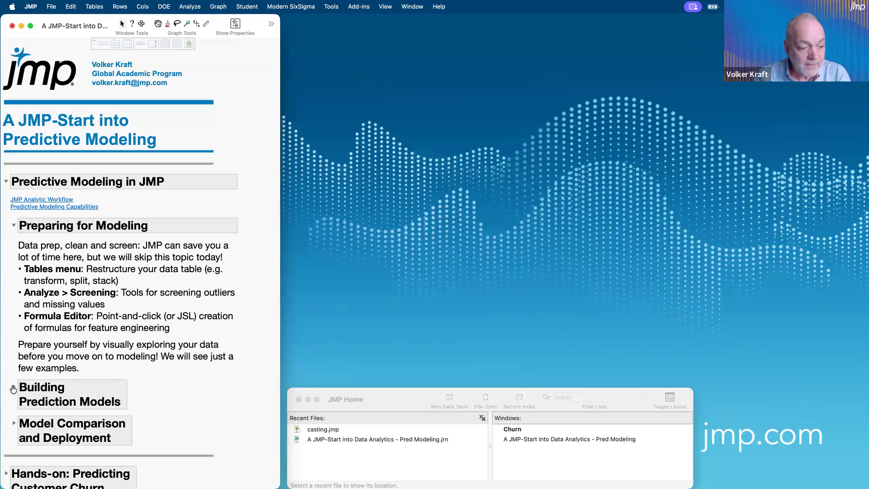
- Expand the "Building Prediction Models" section and go through its four modeling steps
{"action": "left_click_drag", "start_coordinate": [13, 340], "coordinate": [12, 376]}
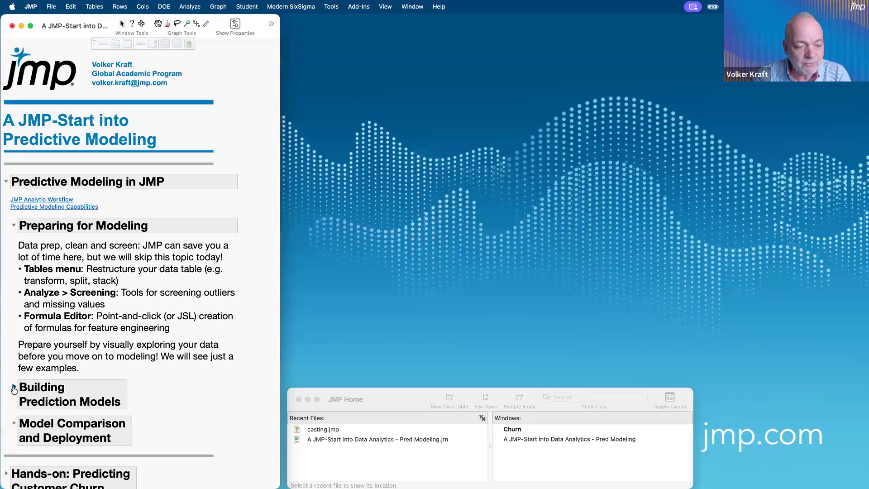
{"action": "left_click", "coordinate": [14, 387]}
{"action": "scroll", "coordinate": [172, 399], "scroll_direction": "down", "scroll_amount": 5}
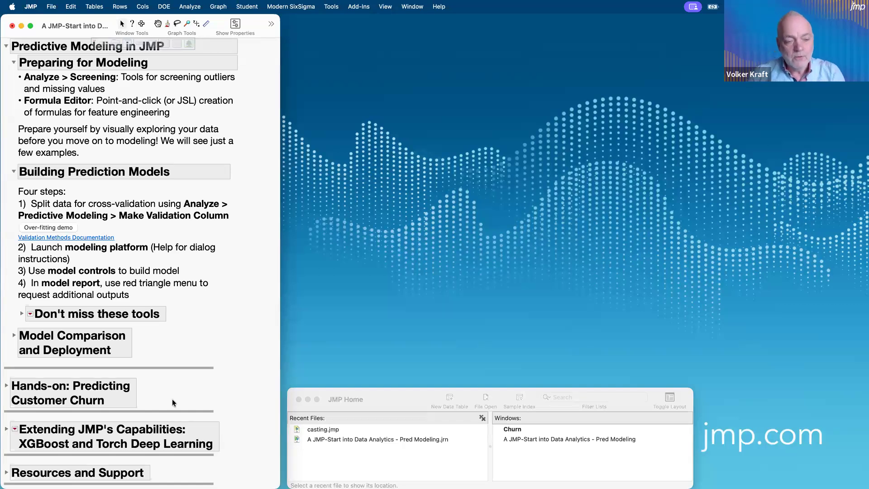
{"action": "mouse_move", "coordinate": [235, 169]}
{"action": "left_mouse_down"}
{"action": "mouse_move", "coordinate": [255, 278]}
{"action": "mouse_move", "coordinate": [200, 335]}
{"action": "left_mouse_up"}
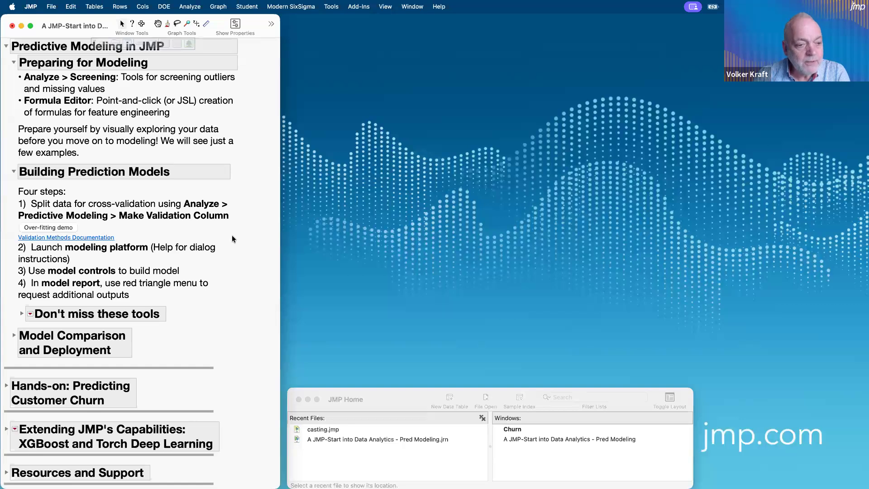
{"action": "left_click_drag", "start_coordinate": [234, 193], "coordinate": [229, 229]}
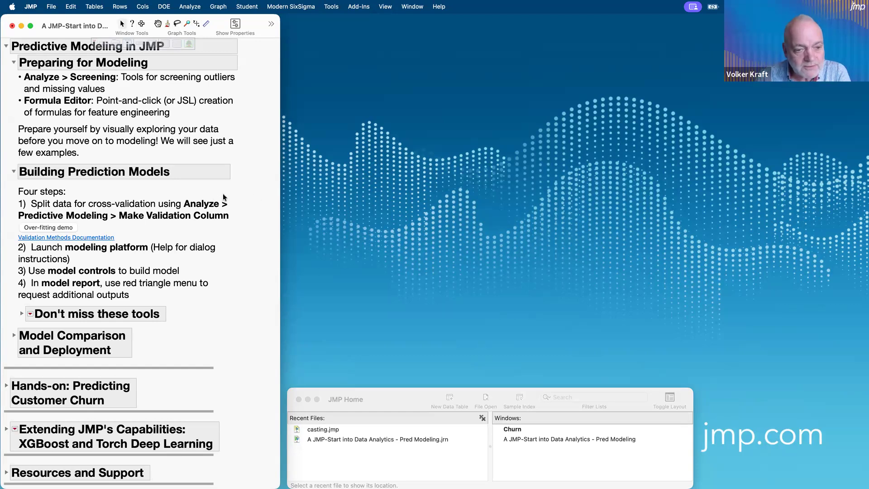
{"action": "mouse_move", "coordinate": [134, 192]}
{"action": "left_mouse_down"}
{"action": "mouse_move", "coordinate": [18, 190]}
{"action": "mouse_move", "coordinate": [18, 238]}
{"action": "mouse_move", "coordinate": [154, 247]}
{"action": "mouse_move", "coordinate": [271, 211]}
{"action": "left_mouse_up"}
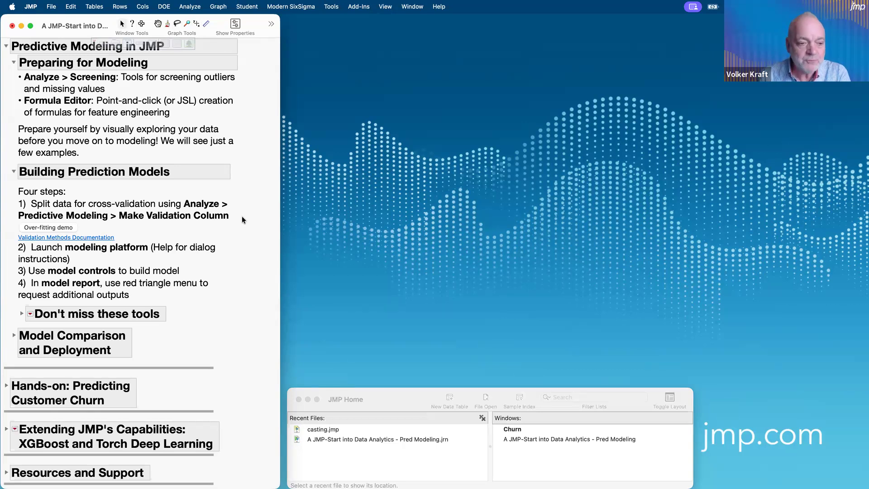
{"action": "mouse_move", "coordinate": [242, 215]}
{"action": "left_mouse_down"}
{"action": "mouse_move", "coordinate": [160, 189]}
{"action": "mouse_move", "coordinate": [116, 228]}
{"action": "left_mouse_up"}
{"action": "left_click_drag", "start_coordinate": [190, 250], "coordinate": [233, 220]}
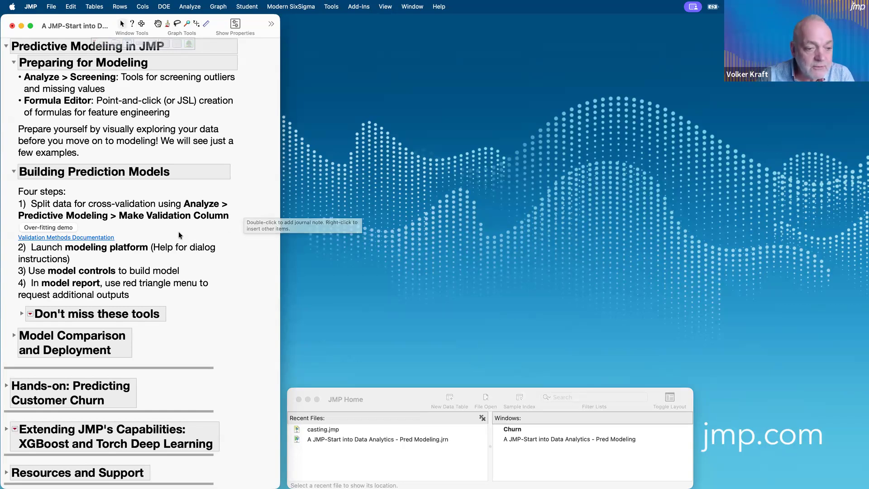
- Launch the over-fitting demo from the journal and place its window beside the journal
{"action": "left_click", "coordinate": [60, 226]}
{"action": "left_click_drag", "start_coordinate": [230, 26], "coordinate": [348, 34]}
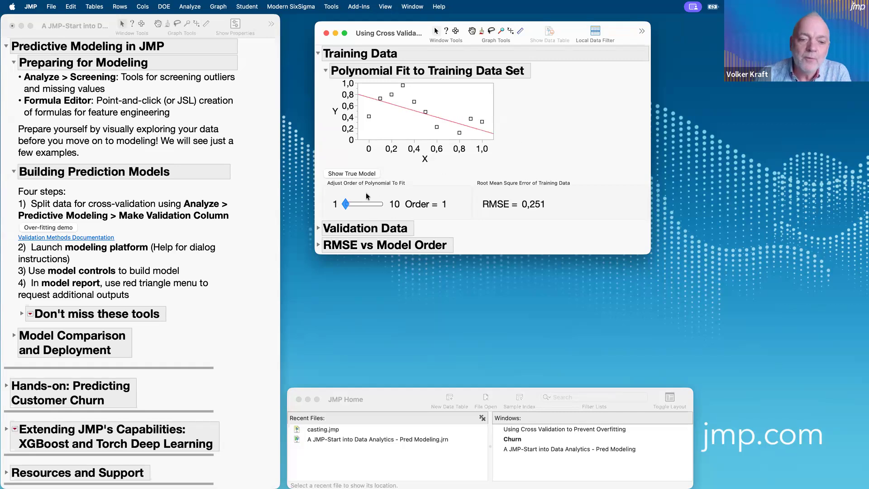
- Set the polynomial order of the training data fit to 8 and overlay the true model in an enlarged demo window
{"action": "left_click_drag", "start_coordinate": [346, 206], "coordinate": [375, 211]}
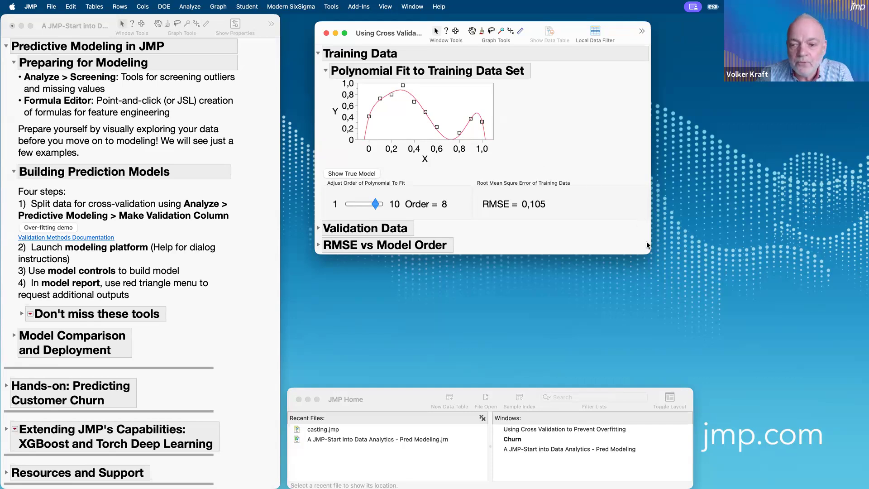
{"action": "left_click_drag", "start_coordinate": [649, 253], "coordinate": [692, 289]}
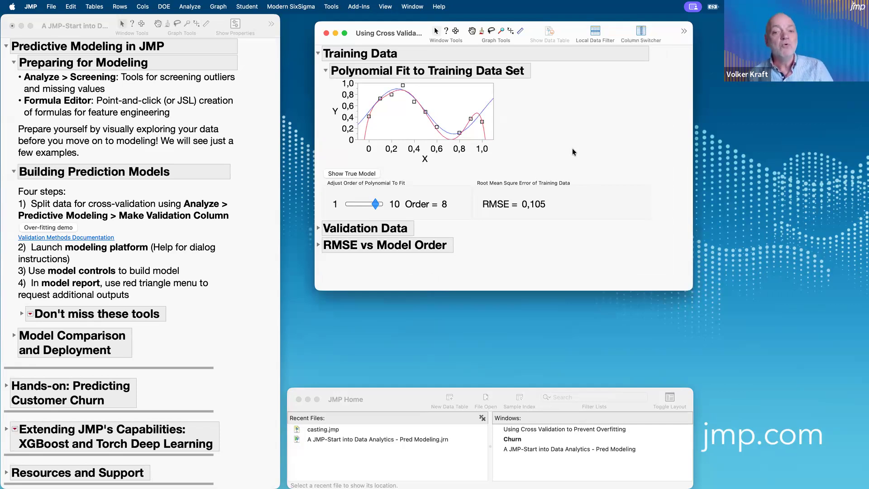
{"action": "mouse_move", "coordinate": [505, 90]}
{"action": "left_mouse_down"}
{"action": "mouse_move", "coordinate": [482, 131]}
{"action": "mouse_move", "coordinate": [426, 117]}
{"action": "mouse_move", "coordinate": [405, 95]}
{"action": "mouse_move", "coordinate": [346, 135]}
{"action": "left_mouse_up"}
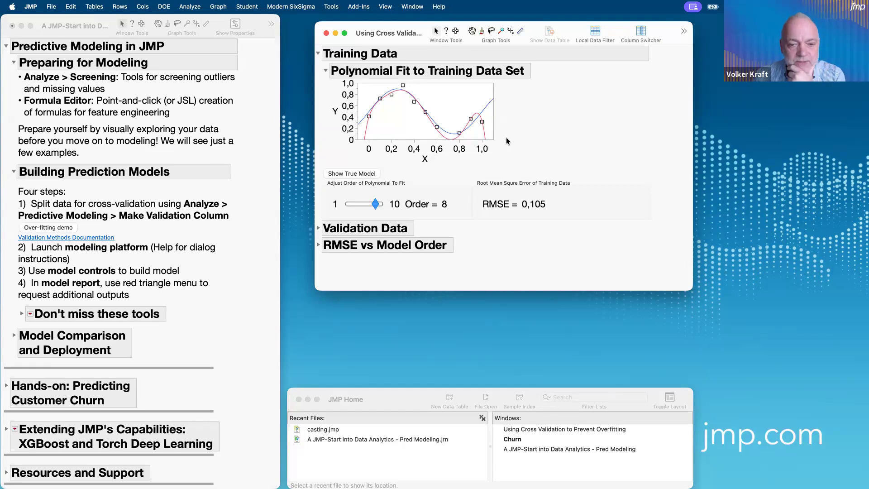
- Return the polynomial order to 8 and expand the "Validation Data" section to compare its fit with the training data
{"action": "left_click", "coordinate": [360, 207]}
{"action": "mouse_move", "coordinate": [361, 207]}
{"action": "left_mouse_down"}
{"action": "mouse_move", "coordinate": [351, 207]}
{"action": "mouse_move", "coordinate": [375, 210]}
{"action": "left_mouse_up"}
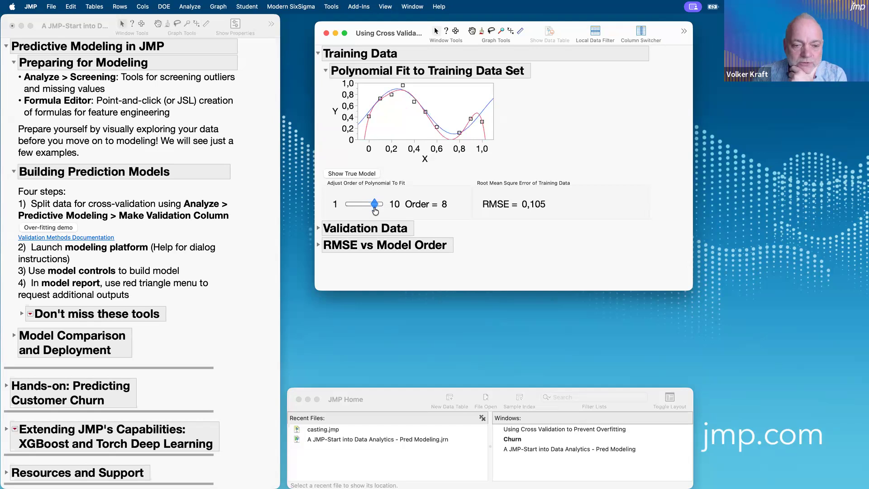
{"action": "left_click", "coordinate": [317, 228]}
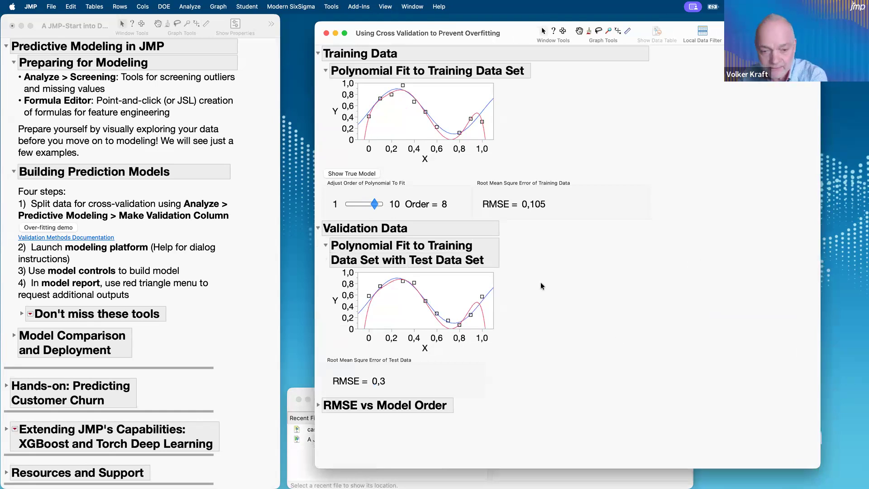
{"action": "mouse_move", "coordinate": [524, 271]}
{"action": "left_mouse_down"}
{"action": "mouse_move", "coordinate": [518, 266]}
{"action": "mouse_move", "coordinate": [388, 369]}
{"action": "mouse_move", "coordinate": [495, 254]}
{"action": "left_mouse_up"}
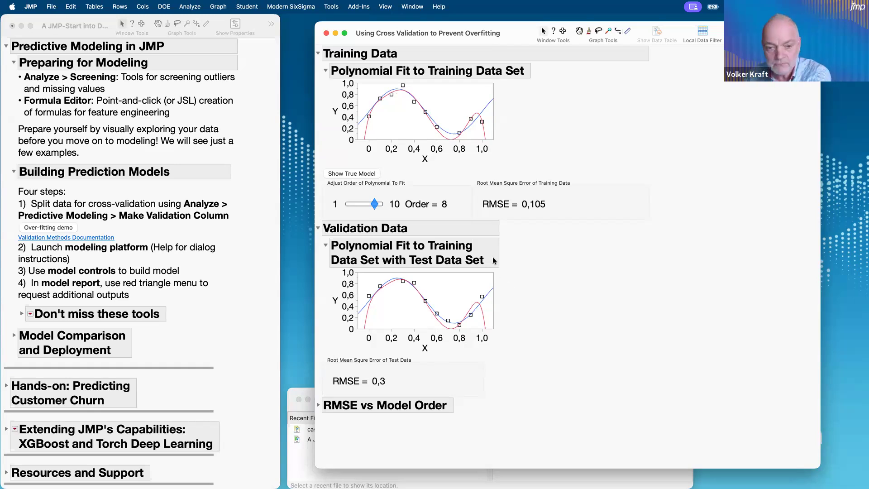
{"action": "mouse_move", "coordinate": [393, 214]}
{"action": "left_mouse_down"}
{"action": "mouse_move", "coordinate": [322, 229]}
{"action": "mouse_move", "coordinate": [440, 231]}
{"action": "left_mouse_up"}
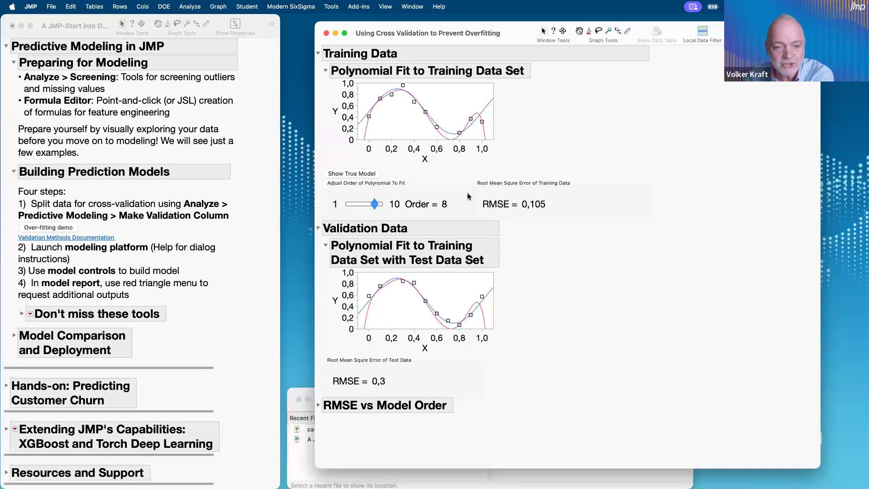
{"action": "mouse_move", "coordinate": [549, 85]}
{"action": "left_mouse_down"}
{"action": "mouse_move", "coordinate": [532, 75]}
{"action": "mouse_move", "coordinate": [319, 50]}
{"action": "mouse_move", "coordinate": [347, 70]}
{"action": "mouse_move", "coordinate": [415, 50]}
{"action": "left_mouse_up"}
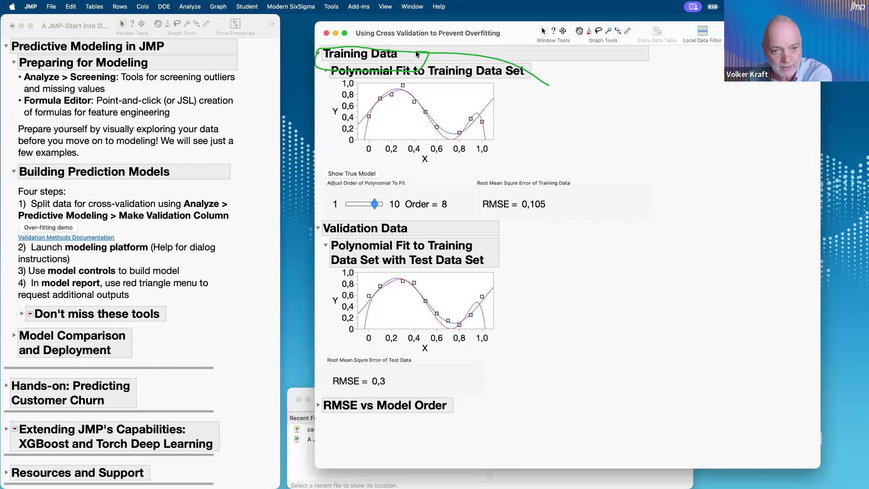
{"action": "left_click_drag", "start_coordinate": [519, 223], "coordinate": [386, 204]}
{"action": "mouse_move", "coordinate": [325, 213]}
{"action": "left_mouse_down"}
{"action": "mouse_move", "coordinate": [432, 277]}
{"action": "mouse_move", "coordinate": [506, 219]}
{"action": "left_mouse_up"}
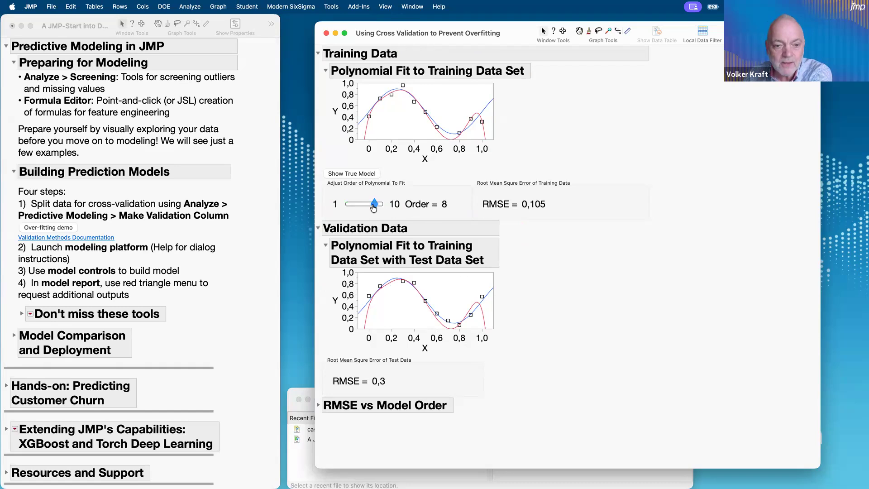
- Reduce the polynomial order to 3 and check the root mean square error of the test data
{"action": "left_click_drag", "start_coordinate": [374, 208], "coordinate": [354, 207]}
{"action": "mouse_move", "coordinate": [502, 373]}
{"action": "left_mouse_down"}
{"action": "mouse_move", "coordinate": [351, 360]}
{"action": "mouse_move", "coordinate": [318, 378]}
{"action": "mouse_move", "coordinate": [466, 391]}
{"action": "mouse_move", "coordinate": [488, 361]}
{"action": "left_mouse_up"}
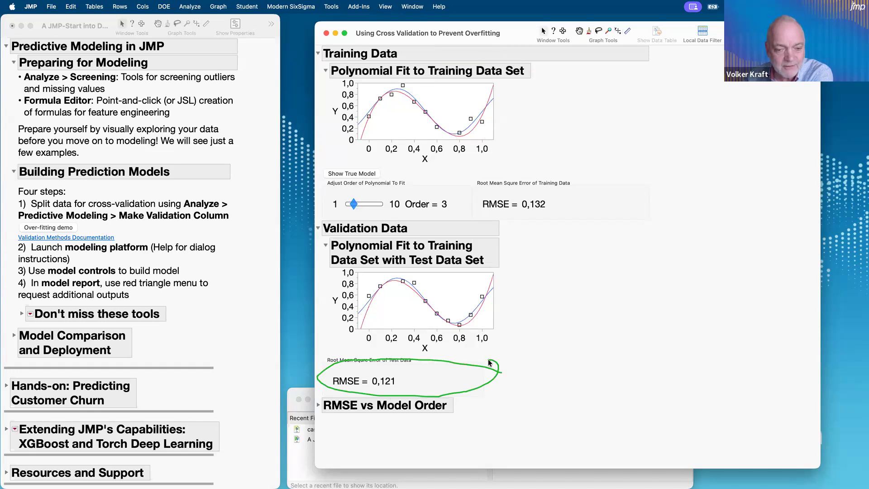
{"action": "key", "text": "Escape"}
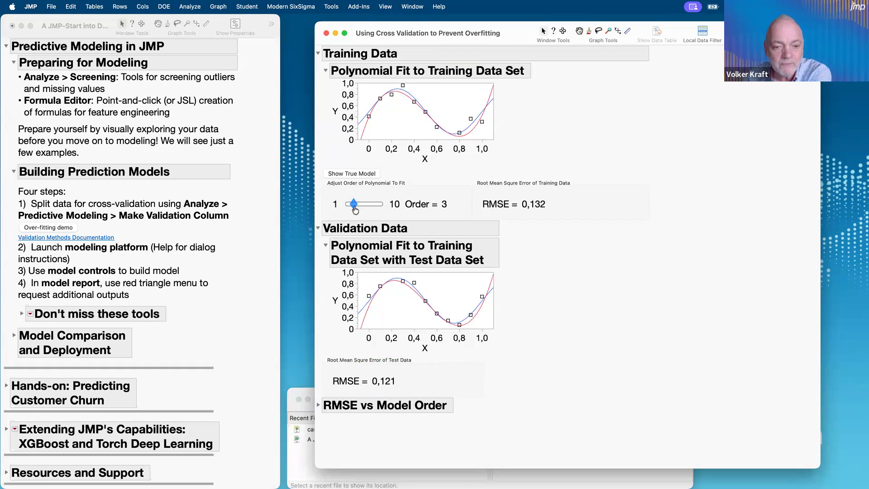
{"action": "mouse_move", "coordinate": [357, 370]}
{"action": "left_mouse_down"}
{"action": "mouse_move", "coordinate": [374, 401]}
{"action": "mouse_move", "coordinate": [407, 372]}
{"action": "mouse_move", "coordinate": [334, 367]}
{"action": "left_mouse_up"}
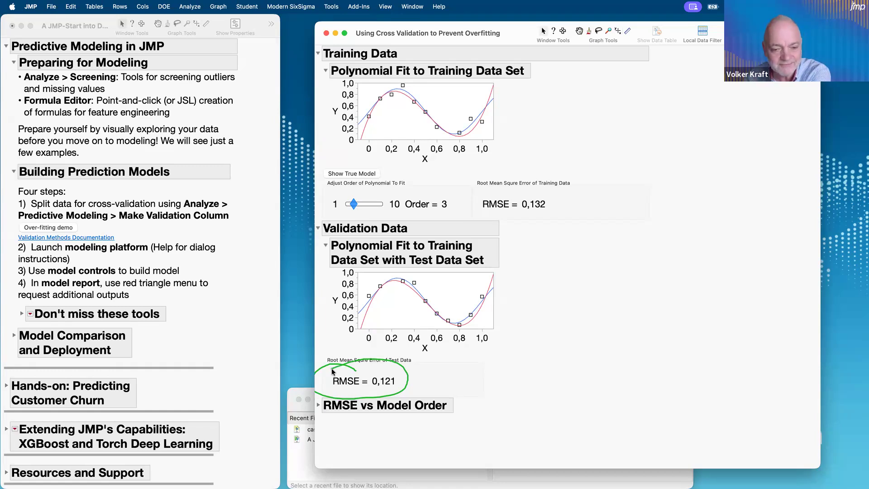
{"action": "key", "text": "Escape"}
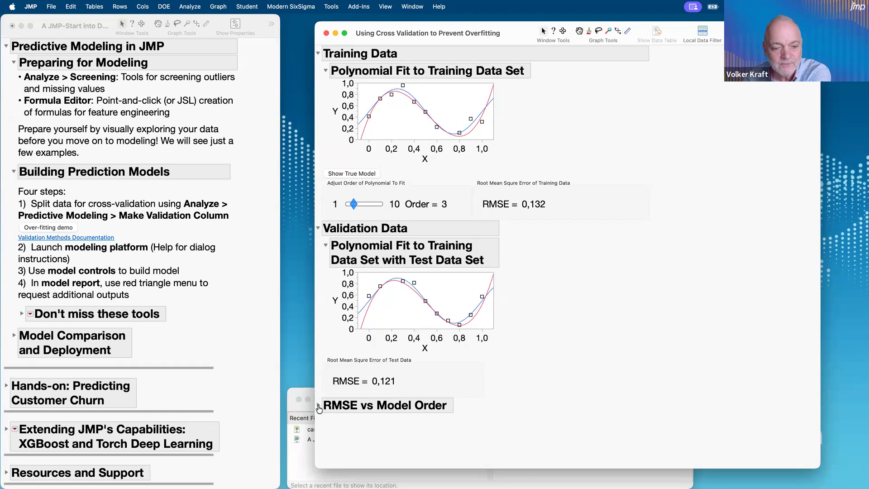
{"action": "left_click_drag", "start_coordinate": [354, 204], "coordinate": [352, 207]}
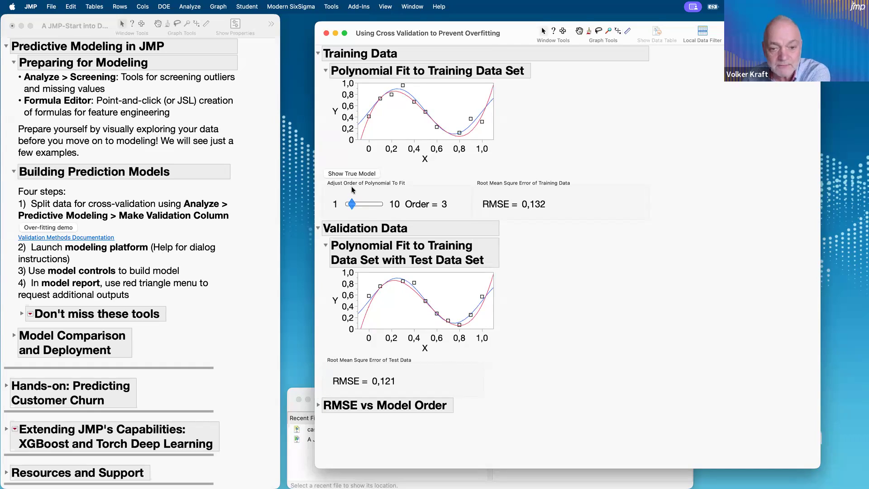
{"action": "left_click_drag", "start_coordinate": [384, 216], "coordinate": [428, 186]}
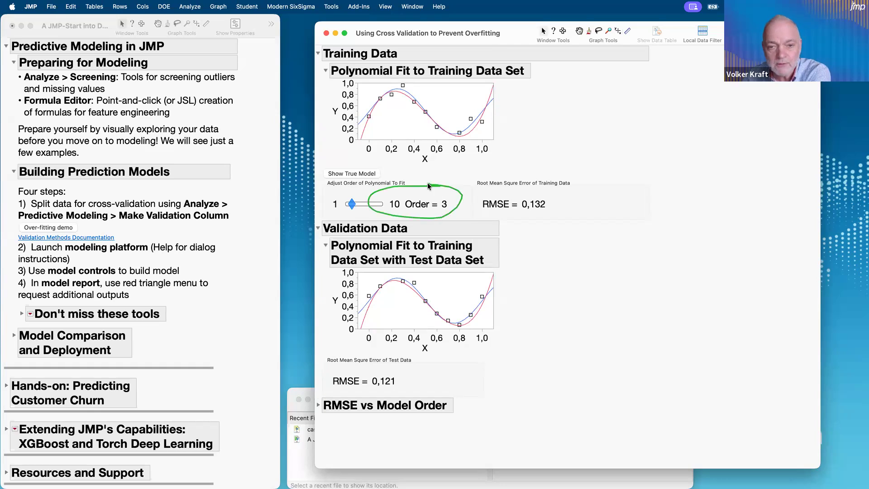
- Expand the "RMSE vs Model Order" section and enlarge its graph of training and validation errors
{"action": "mouse_move", "coordinate": [523, 169]}
{"action": "left_mouse_down"}
{"action": "mouse_move", "coordinate": [475, 168]}
{"action": "mouse_move", "coordinate": [501, 170]}
{"action": "left_mouse_up"}
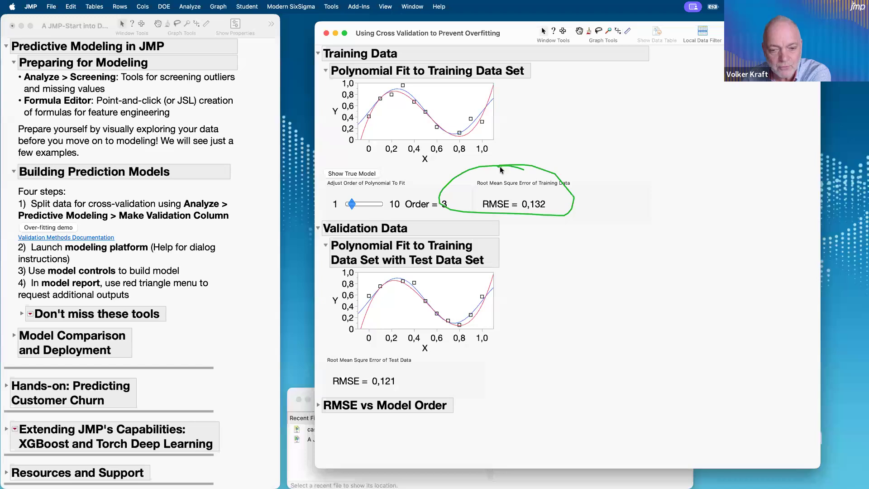
{"action": "mouse_move", "coordinate": [505, 291]}
{"action": "left_mouse_down"}
{"action": "mouse_move", "coordinate": [382, 249]}
{"action": "mouse_move", "coordinate": [408, 362]}
{"action": "mouse_move", "coordinate": [477, 270]}
{"action": "left_mouse_up"}
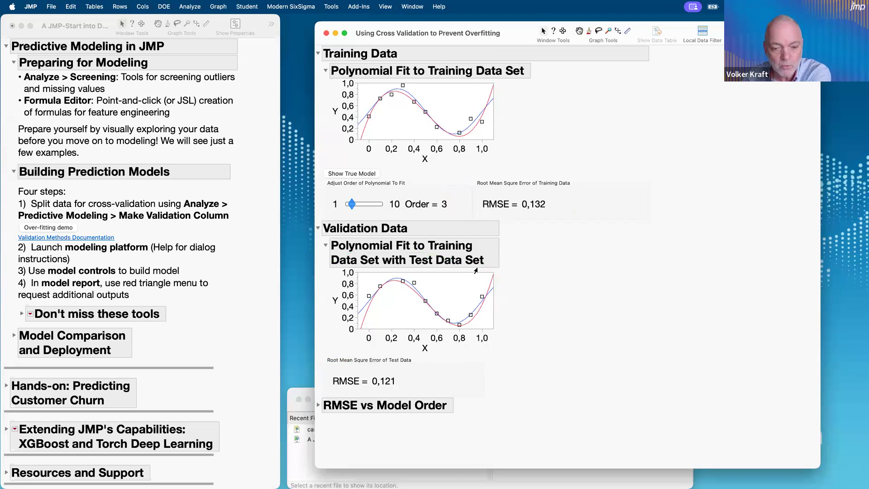
{"action": "left_click", "coordinate": [318, 406]}
{"action": "scroll", "coordinate": [452, 430], "scroll_direction": "down", "scroll_amount": 3}
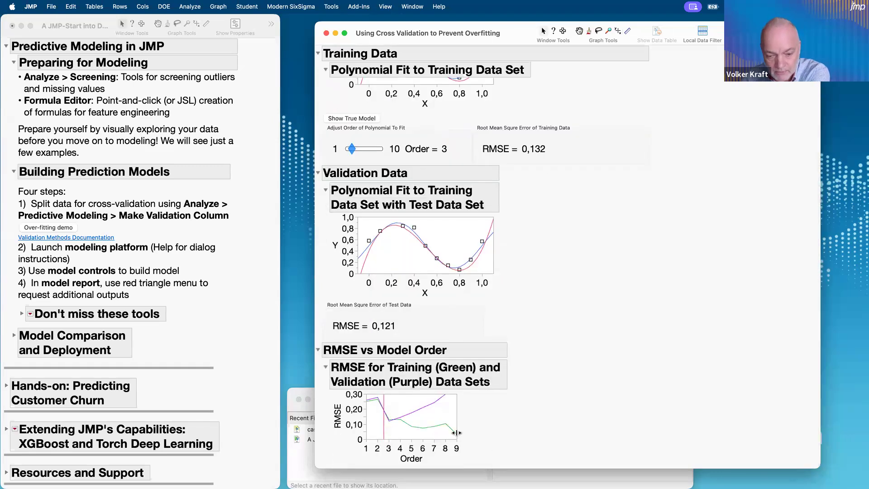
{"action": "left_click_drag", "start_coordinate": [458, 442], "coordinate": [529, 467]}
{"action": "scroll", "coordinate": [677, 393], "scroll_direction": "down", "scroll_amount": 3}
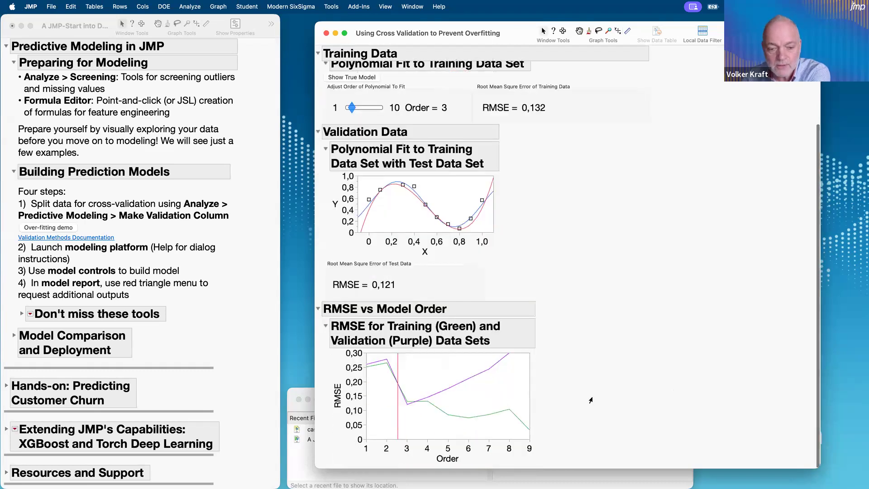
- Trace the green training and purple validation RMSE curves to compare the error across model orders
{"action": "mouse_move", "coordinate": [324, 413]}
{"action": "left_mouse_down"}
{"action": "mouse_move", "coordinate": [337, 431]}
{"action": "mouse_move", "coordinate": [324, 411]}
{"action": "left_mouse_up"}
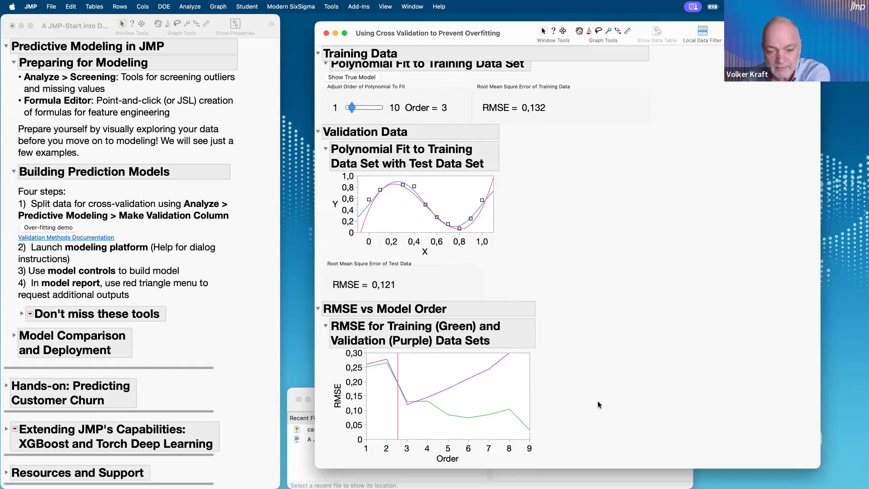
{"action": "mouse_move", "coordinate": [328, 364]}
{"action": "left_mouse_down"}
{"action": "mouse_move", "coordinate": [380, 361]}
{"action": "mouse_move", "coordinate": [409, 402]}
{"action": "mouse_move", "coordinate": [515, 419]}
{"action": "mouse_move", "coordinate": [612, 448]}
{"action": "left_mouse_up"}
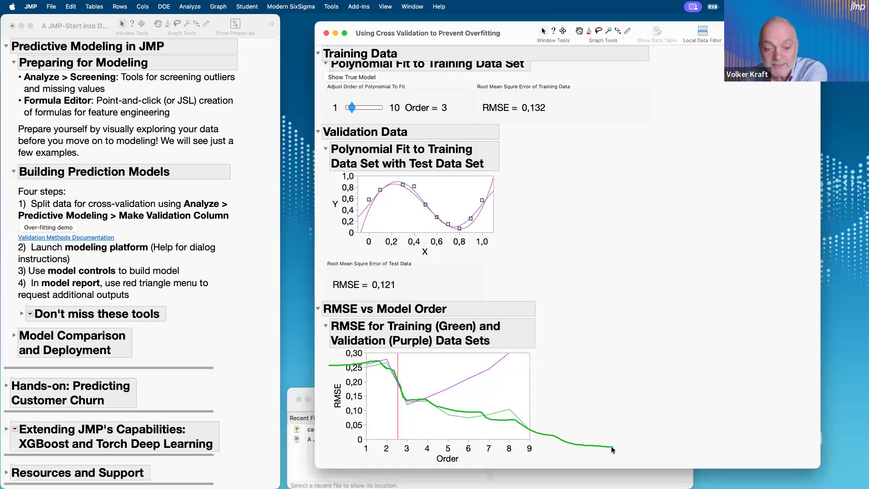
{"action": "key", "text": "Escape"}
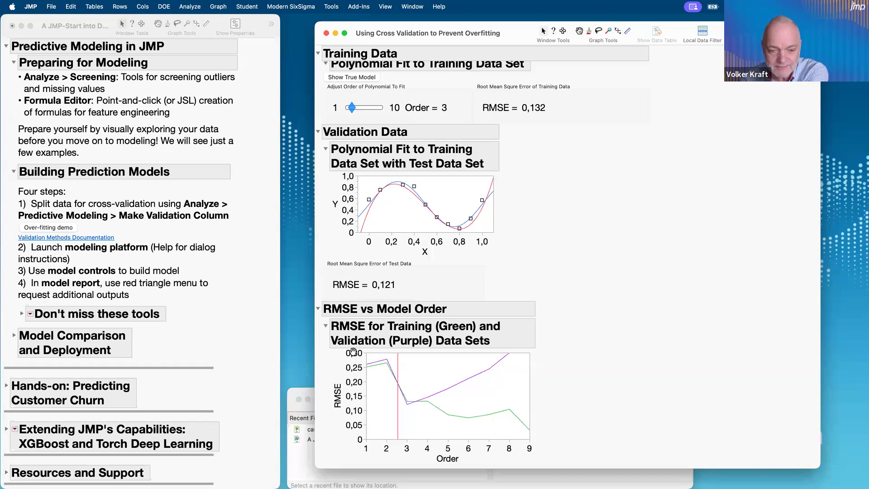
{"action": "mouse_move", "coordinate": [329, 378]}
{"action": "left_mouse_down"}
{"action": "mouse_move", "coordinate": [388, 353]}
{"action": "mouse_move", "coordinate": [407, 410]}
{"action": "mouse_move", "coordinate": [482, 376]}
{"action": "mouse_move", "coordinate": [511, 346]}
{"action": "left_mouse_up"}
{"action": "key", "text": "Escape"}
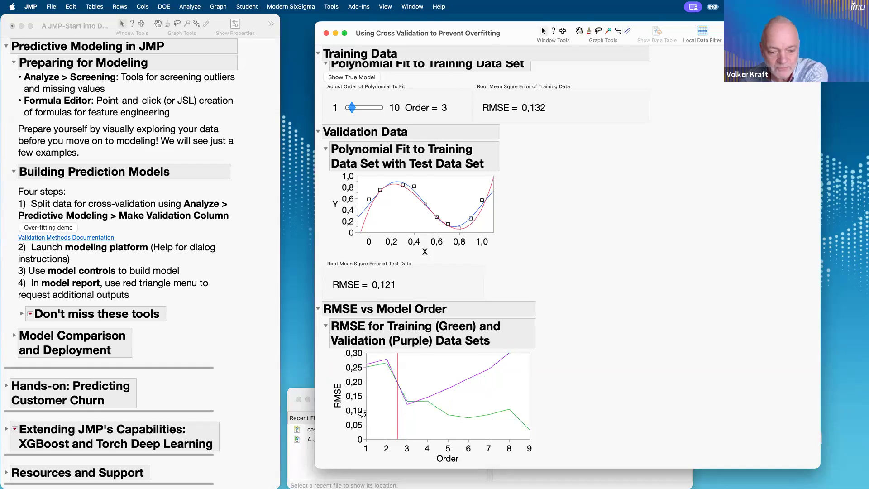
{"action": "mouse_move", "coordinate": [449, 274]}
{"action": "left_mouse_down"}
{"action": "mouse_move", "coordinate": [407, 395]}
{"action": "mouse_move", "coordinate": [422, 379]}
{"action": "mouse_move", "coordinate": [406, 413]}
{"action": "mouse_move", "coordinate": [412, 451]}
{"action": "mouse_move", "coordinate": [404, 437]}
{"action": "left_mouse_up"}
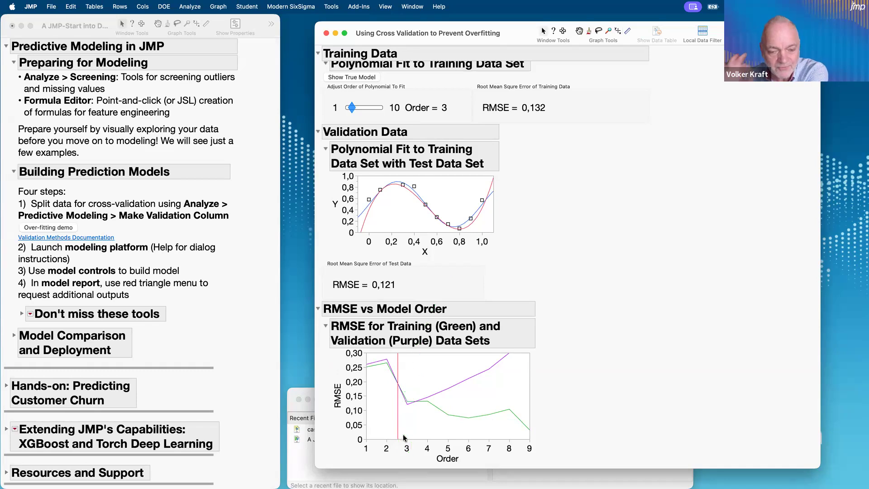
{"action": "mouse_move", "coordinate": [502, 272]}
{"action": "left_mouse_down"}
{"action": "mouse_move", "coordinate": [404, 388]}
{"action": "mouse_move", "coordinate": [414, 399]}
{"action": "mouse_move", "coordinate": [424, 386]}
{"action": "left_mouse_up"}
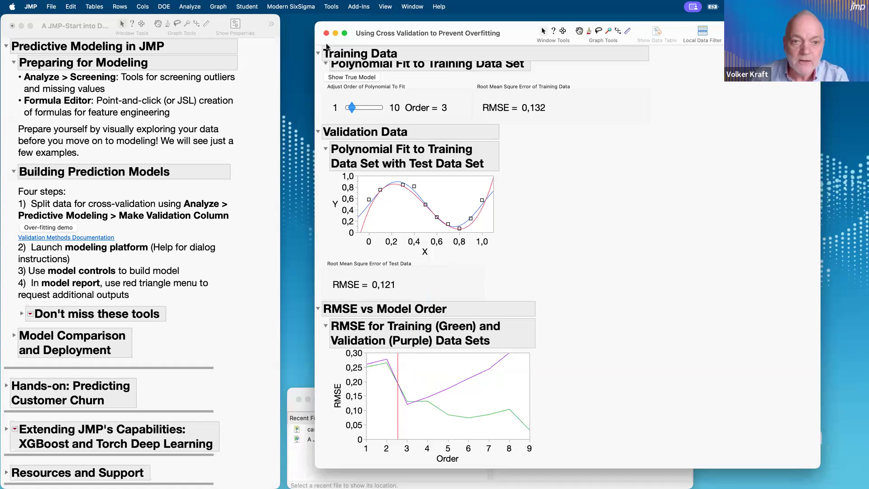
- Close the over-fitting demo and review the modeling platform and model controls steps under "Building Prediction Models" in the journal
{"action": "left_click", "coordinate": [327, 33]}
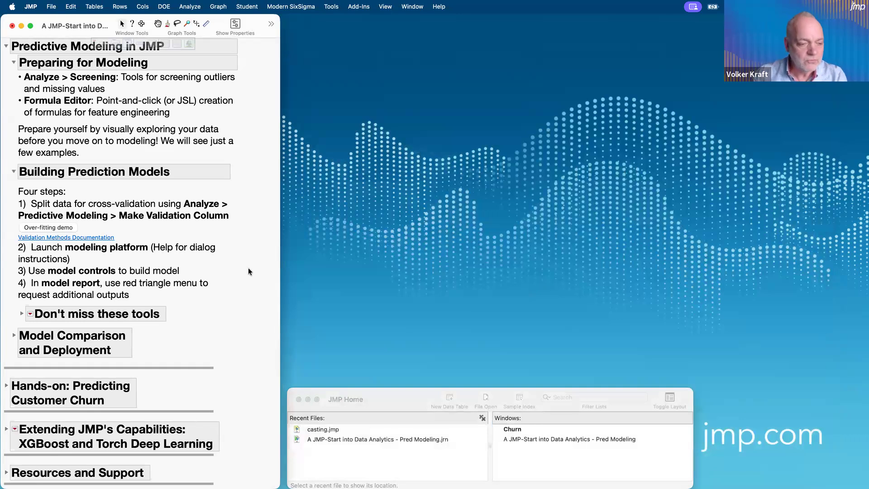
{"action": "scroll", "coordinate": [85, 273], "scroll_direction": "down", "scroll_amount": 2}
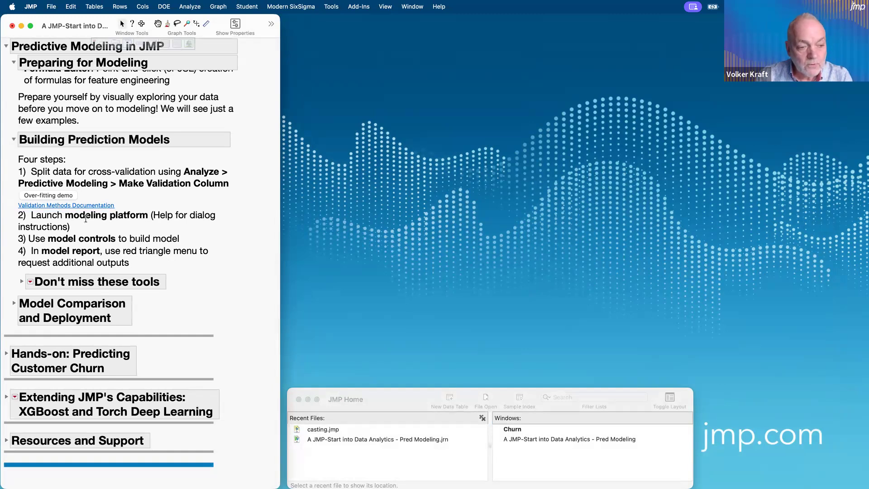
{"action": "double_click", "coordinate": [86, 219]}
{"action": "left_click", "coordinate": [243, 224]}
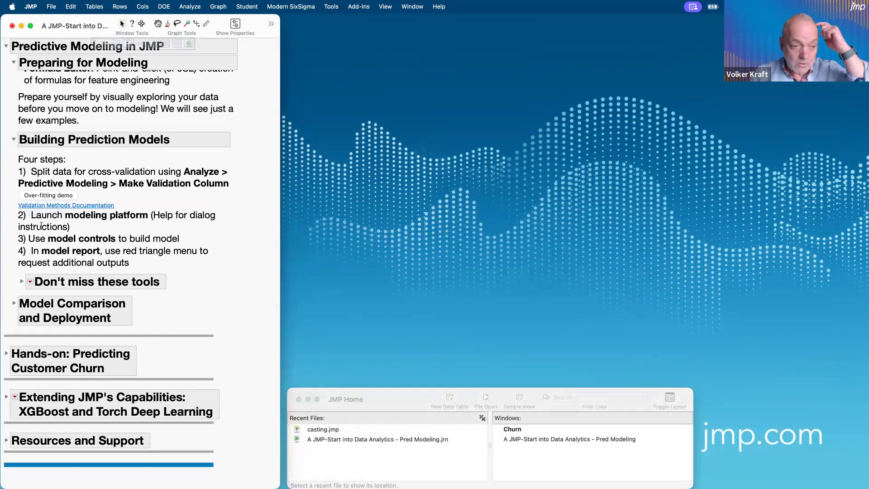
{"action": "double_click", "coordinate": [39, 222]}
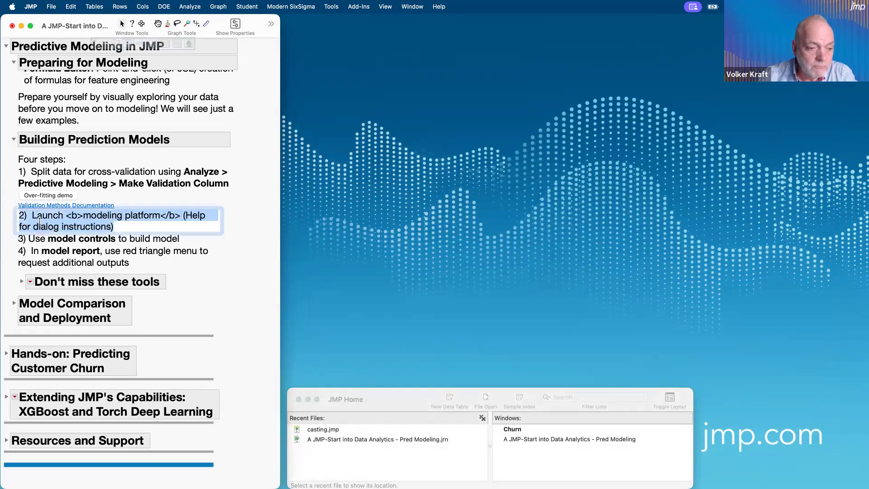
{"action": "double_click", "coordinate": [60, 239]}
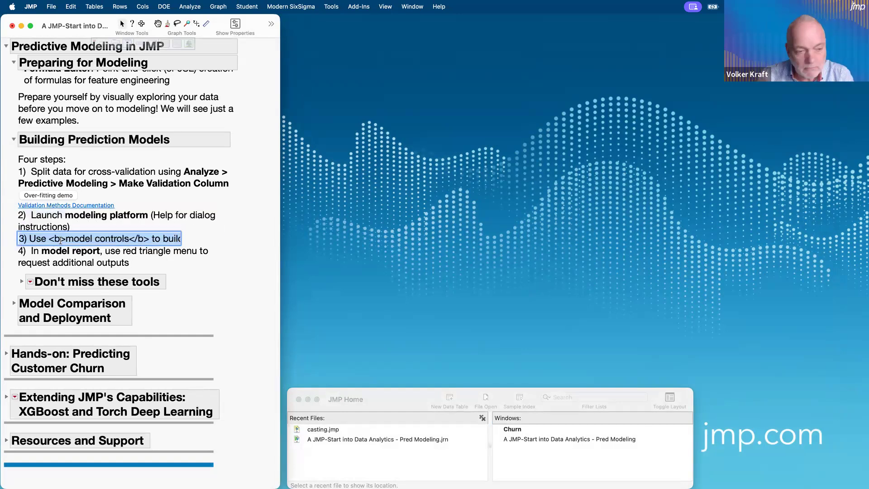
{"action": "left_click", "coordinate": [222, 239]}
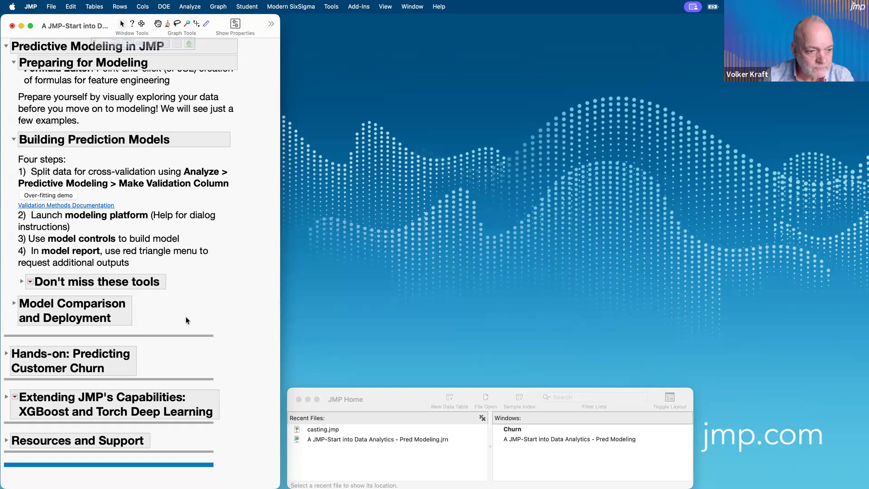
- Expand the "Model Comparison and Deployment" section of the journal and read its full list of options
{"action": "left_click", "coordinate": [15, 305]}
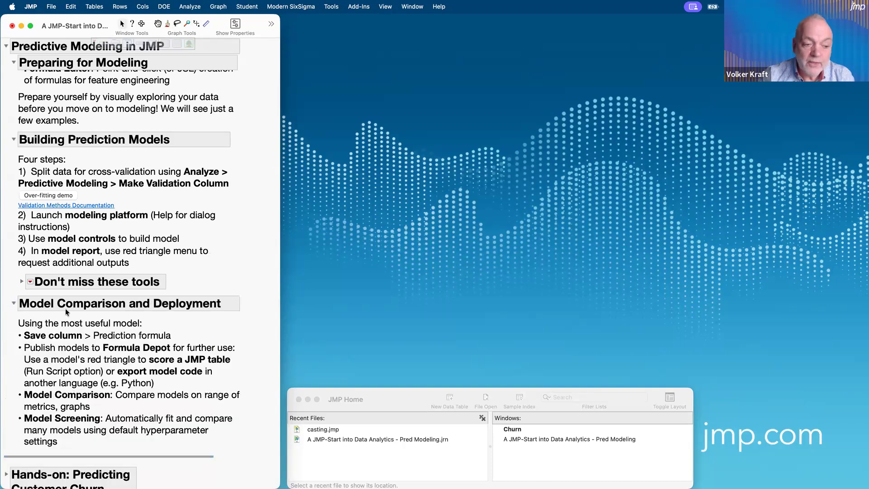
{"action": "scroll", "coordinate": [243, 266], "scroll_direction": "down", "scroll_amount": 5}
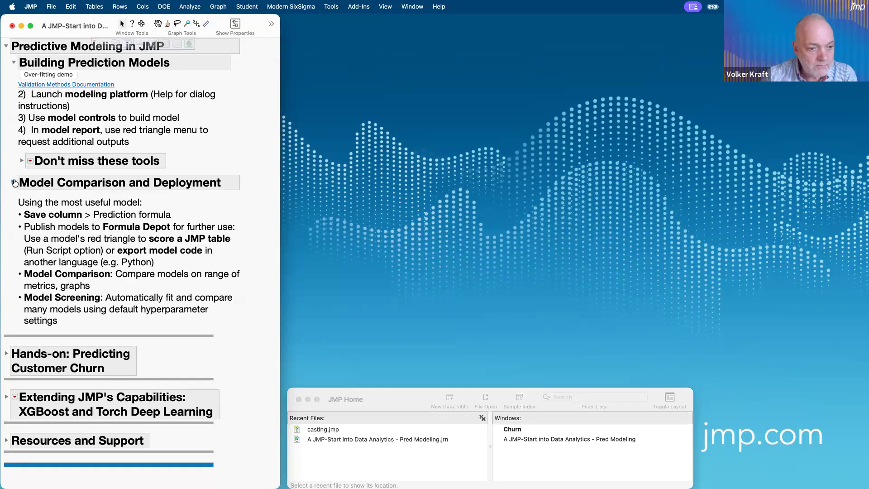
- Collapse the "Preparing for Modeling", "Building Prediction Models" and "Model Comparison and Deployment" sections of the journal
{"action": "scroll", "coordinate": [122, 216], "scroll_direction": "up", "scroll_amount": 5}
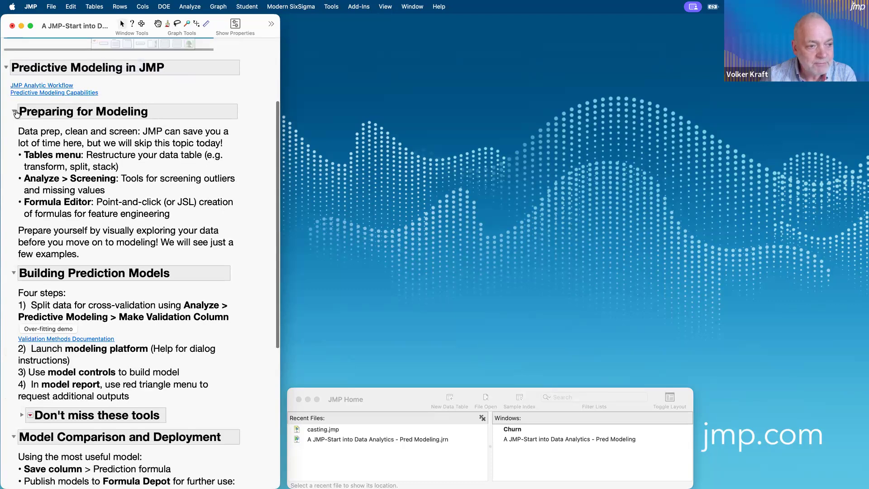
{"action": "left_click", "coordinate": [14, 112]}
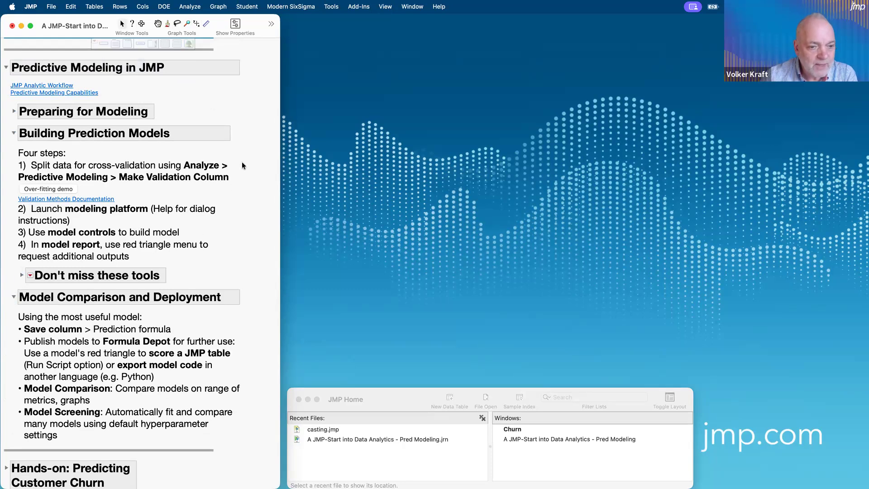
{"action": "left_click_drag", "start_coordinate": [239, 152], "coordinate": [226, 247]}
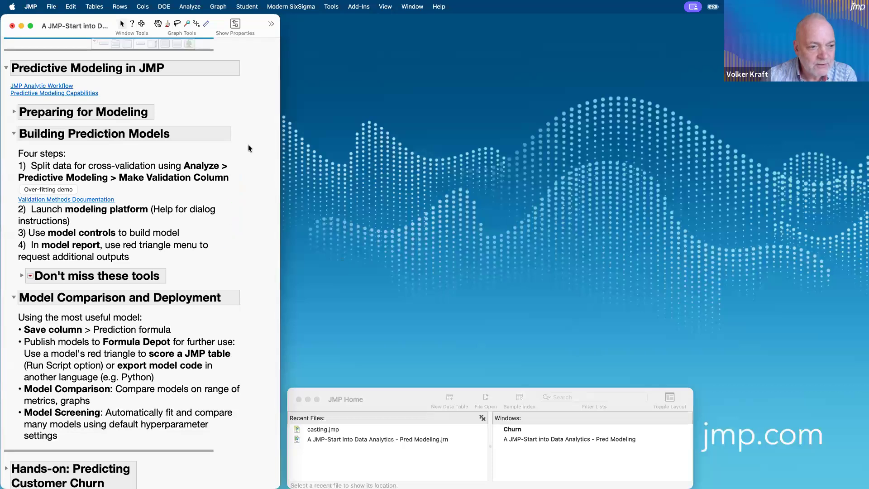
{"action": "left_click", "coordinate": [14, 133]}
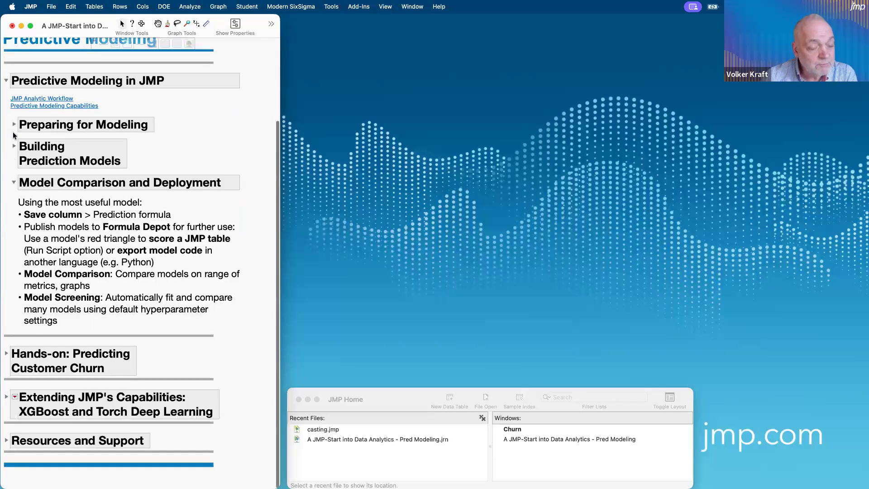
{"action": "left_click", "coordinate": [13, 183]}
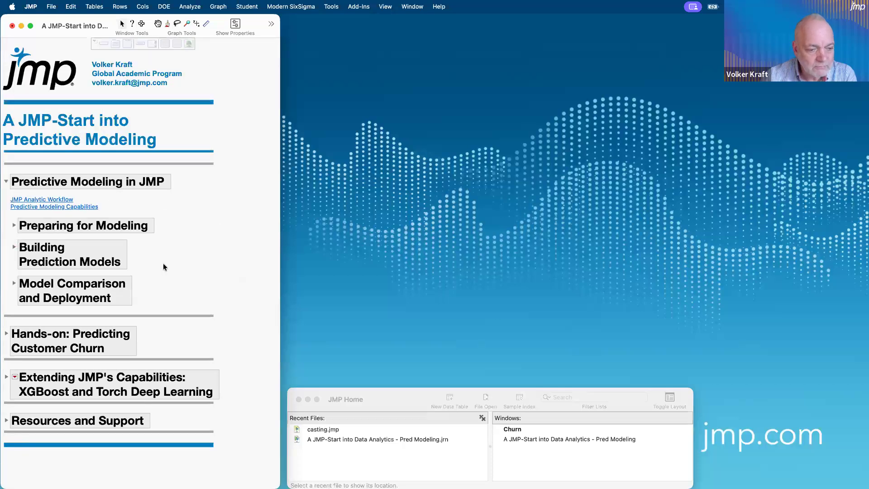
- Expand the "Hands-on: Predicting Customer Churn" section and bring its complete outline into view
{"action": "left_click", "coordinate": [7, 334]}
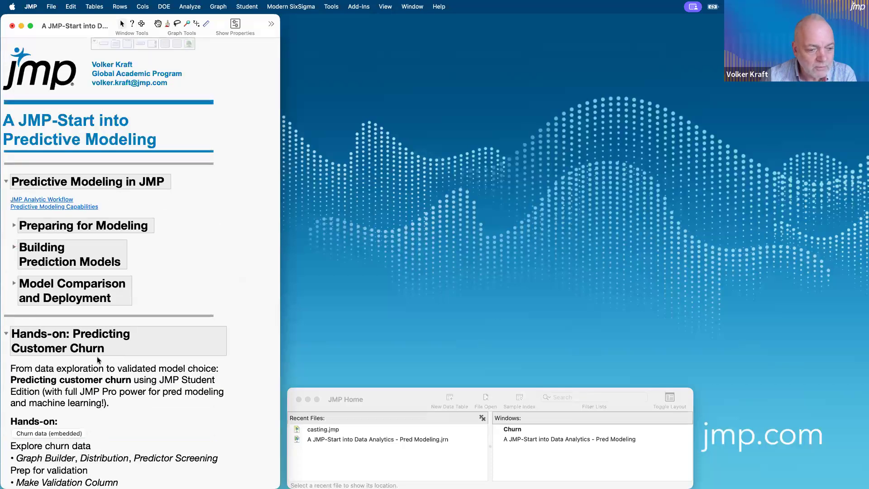
{"action": "scroll", "coordinate": [114, 357], "scroll_direction": "down", "scroll_amount": 3}
{"action": "scroll", "coordinate": [113, 357], "scroll_direction": "down", "scroll_amount": 8}
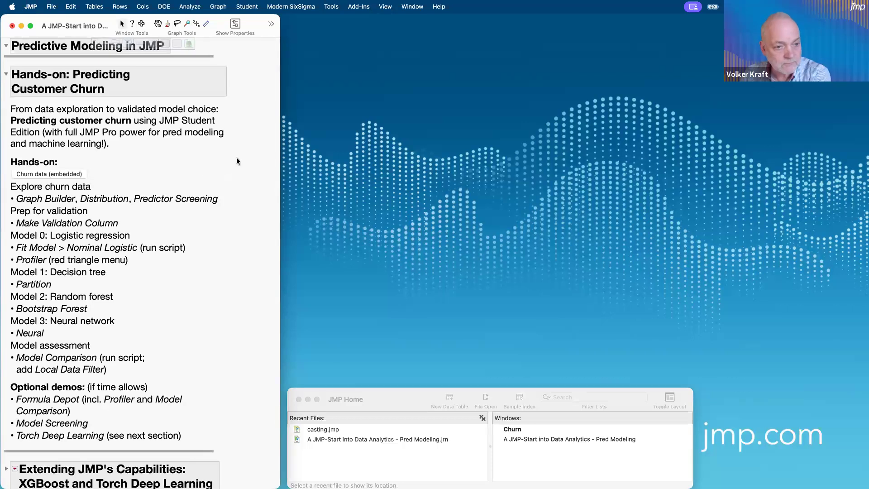
- Examine the hands-on outline from churn data exploration and the validation column through Models 0 to 3, model assessment and the optional demos
{"action": "mouse_move", "coordinate": [237, 153]}
{"action": "left_mouse_down"}
{"action": "mouse_move", "coordinate": [234, 376]}
{"action": "mouse_move", "coordinate": [265, 348]}
{"action": "left_mouse_up"}
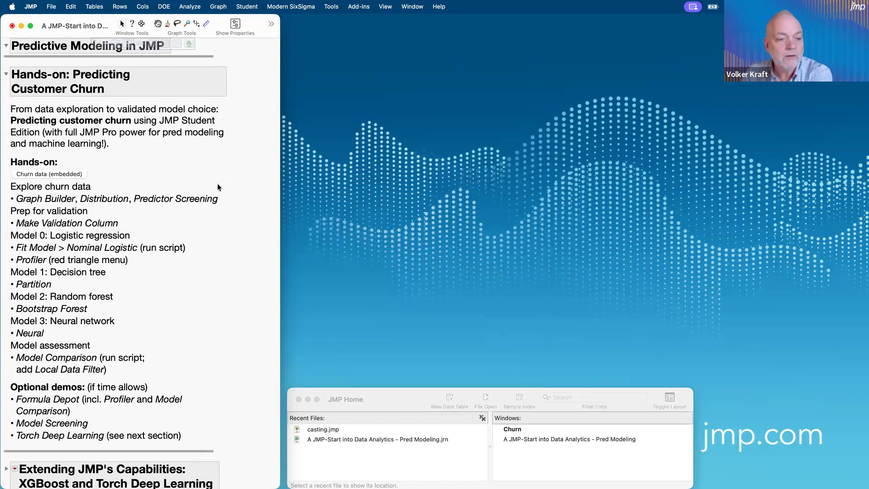
{"action": "mouse_move", "coordinate": [5, 180]}
{"action": "left_mouse_down"}
{"action": "mouse_move", "coordinate": [6, 192]}
{"action": "mouse_move", "coordinate": [105, 192]}
{"action": "mouse_move", "coordinate": [6, 178]}
{"action": "left_mouse_up"}
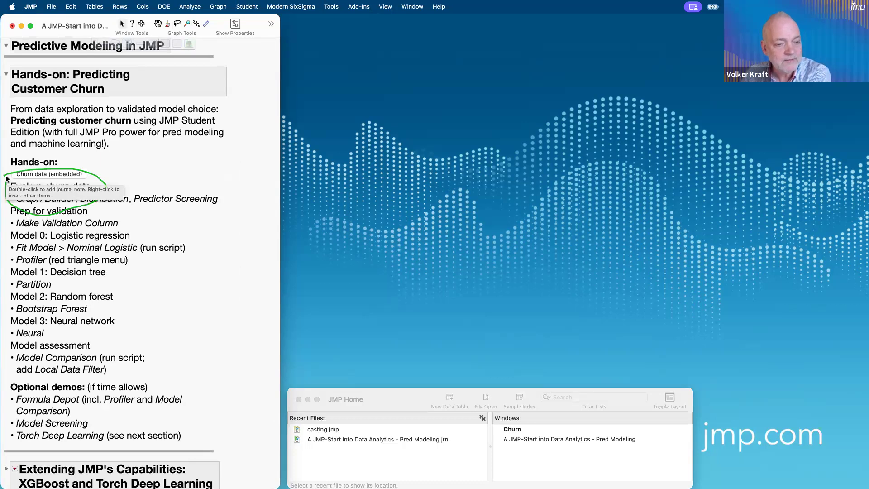
{"action": "double_click", "coordinate": [157, 121]}
{"action": "left_click", "coordinate": [212, 161]}
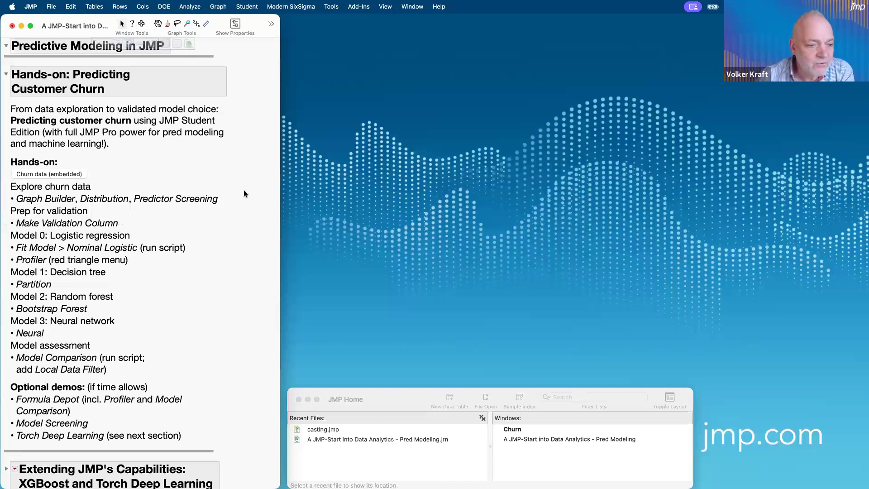
{"action": "mouse_move", "coordinate": [165, 219]}
{"action": "left_mouse_down"}
{"action": "mouse_move", "coordinate": [21, 196]}
{"action": "mouse_move", "coordinate": [28, 242]}
{"action": "mouse_move", "coordinate": [134, 216]}
{"action": "left_mouse_up"}
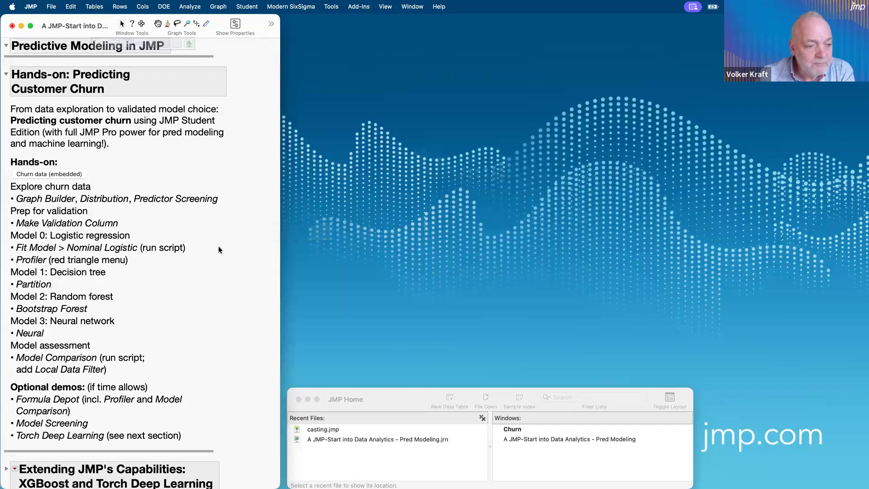
{"action": "mouse_move", "coordinate": [189, 230]}
{"action": "left_mouse_down"}
{"action": "mouse_move", "coordinate": [97, 219]}
{"action": "mouse_move", "coordinate": [1, 244]}
{"action": "left_mouse_up"}
{"action": "left_click_drag", "start_coordinate": [72, 267], "coordinate": [145, 247]}
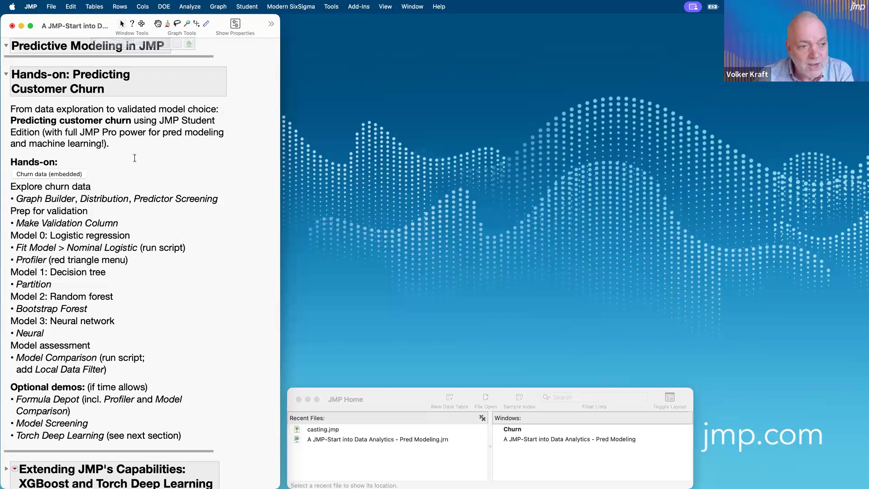
{"action": "mouse_move", "coordinate": [11, 110]}
{"action": "left_mouse_down"}
{"action": "mouse_move", "coordinate": [7, 129]}
{"action": "mouse_move", "coordinate": [142, 139]}
{"action": "mouse_move", "coordinate": [84, 106]}
{"action": "mouse_move", "coordinate": [11, 115]}
{"action": "left_mouse_up"}
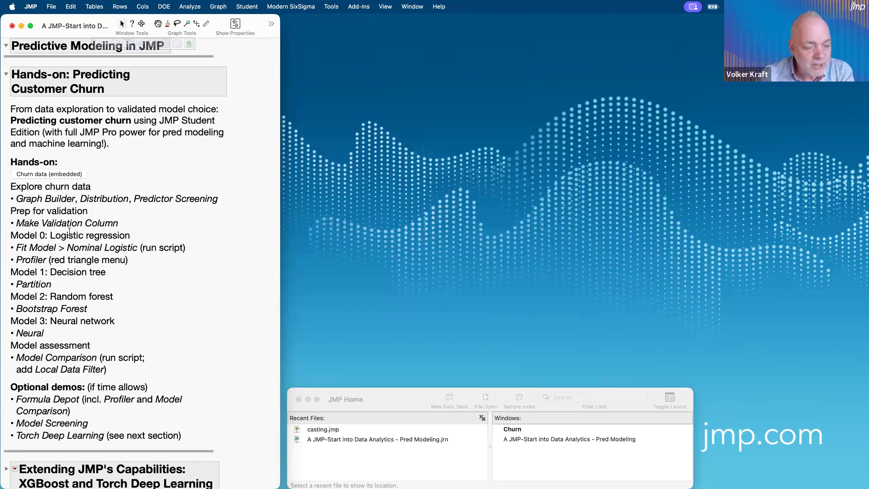
{"action": "mouse_move", "coordinate": [139, 269]}
{"action": "left_mouse_down"}
{"action": "mouse_move", "coordinate": [5, 261]}
{"action": "mouse_move", "coordinate": [106, 281]}
{"action": "mouse_move", "coordinate": [63, 325]}
{"action": "mouse_move", "coordinate": [112, 295]}
{"action": "left_mouse_up"}
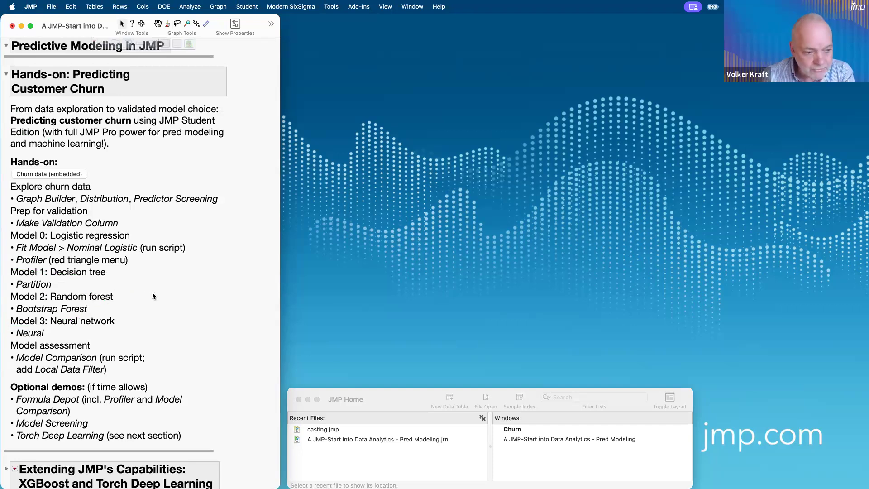
{"action": "mouse_move", "coordinate": [131, 320]}
{"action": "left_mouse_down"}
{"action": "mouse_move", "coordinate": [118, 304]}
{"action": "mouse_move", "coordinate": [20, 302]}
{"action": "mouse_move", "coordinate": [54, 350]}
{"action": "mouse_move", "coordinate": [146, 325]}
{"action": "left_mouse_up"}
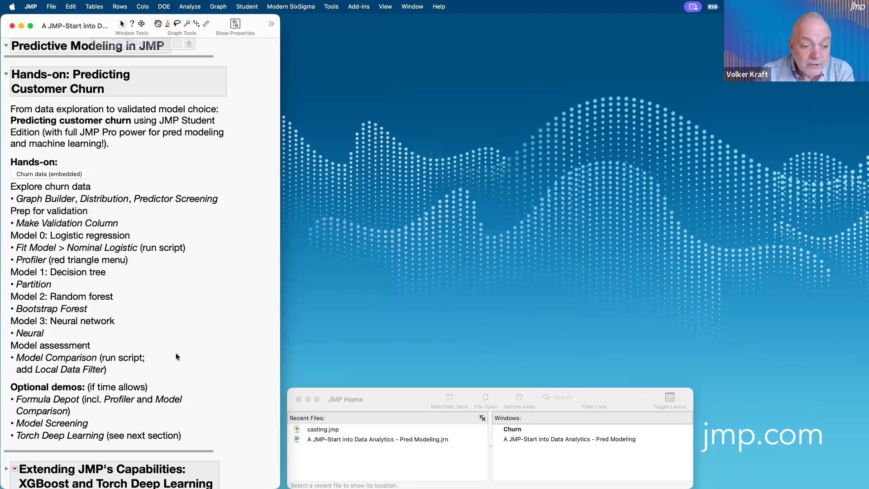
{"action": "mouse_move", "coordinate": [147, 343]}
{"action": "left_mouse_down"}
{"action": "mouse_move", "coordinate": [29, 327]}
{"action": "mouse_move", "coordinate": [113, 393]}
{"action": "mouse_move", "coordinate": [154, 350]}
{"action": "left_mouse_up"}
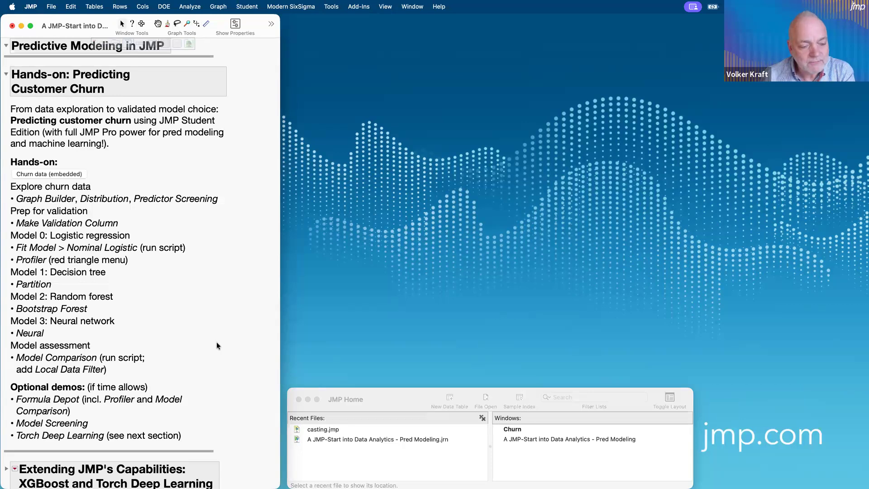
{"action": "left_click_drag", "start_coordinate": [208, 381], "coordinate": [204, 432]}
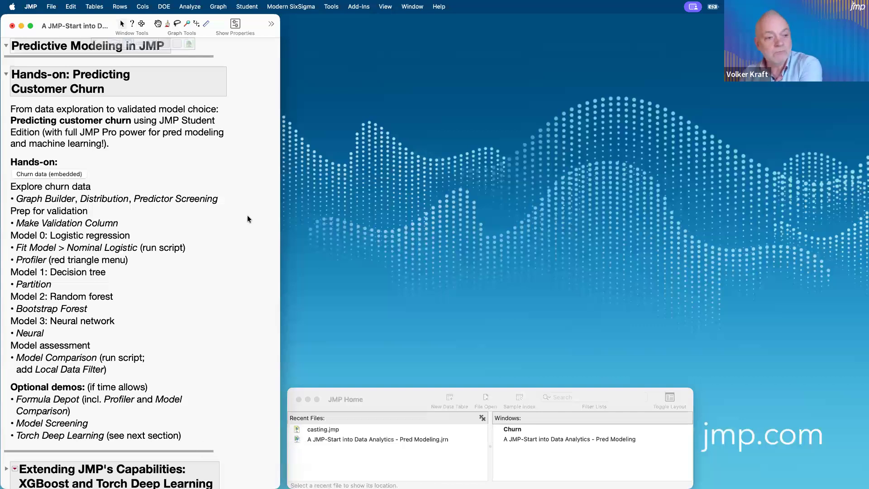
- Inspect the script behind the journal's embedded churn data button, from the table definition to the raw values, and close it without changes
{"action": "mouse_move", "coordinate": [231, 162]}
{"action": "left_mouse_down"}
{"action": "mouse_move", "coordinate": [224, 365]}
{"action": "mouse_move", "coordinate": [252, 330]}
{"action": "left_mouse_up"}
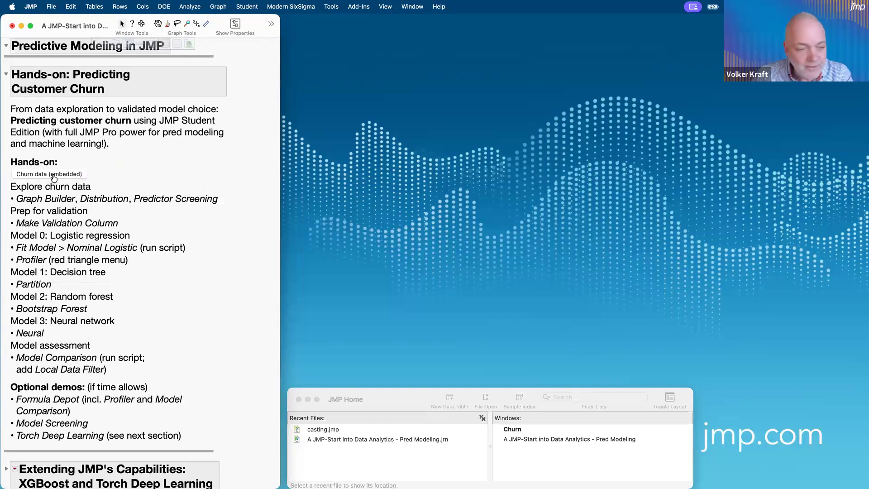
{"action": "right_click", "coordinate": [54, 177]}
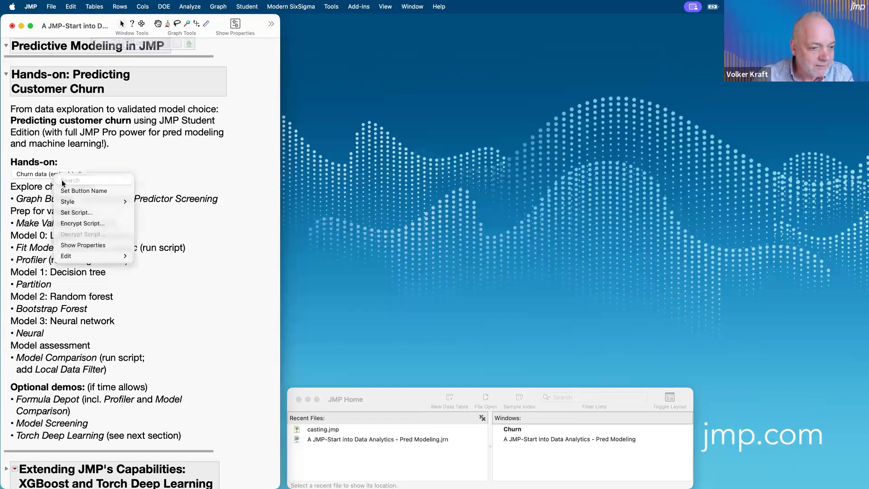
{"action": "left_click", "coordinate": [74, 213]}
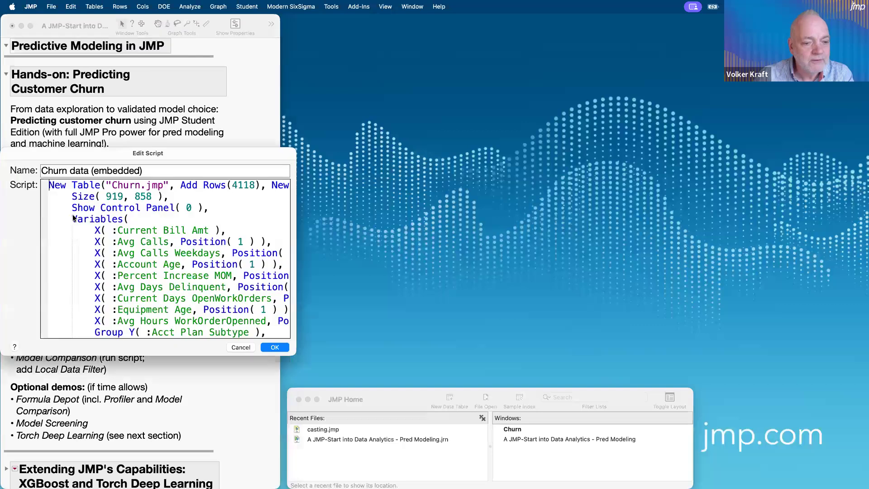
{"action": "scroll", "coordinate": [205, 258], "scroll_direction": "down", "scroll_amount": 15}
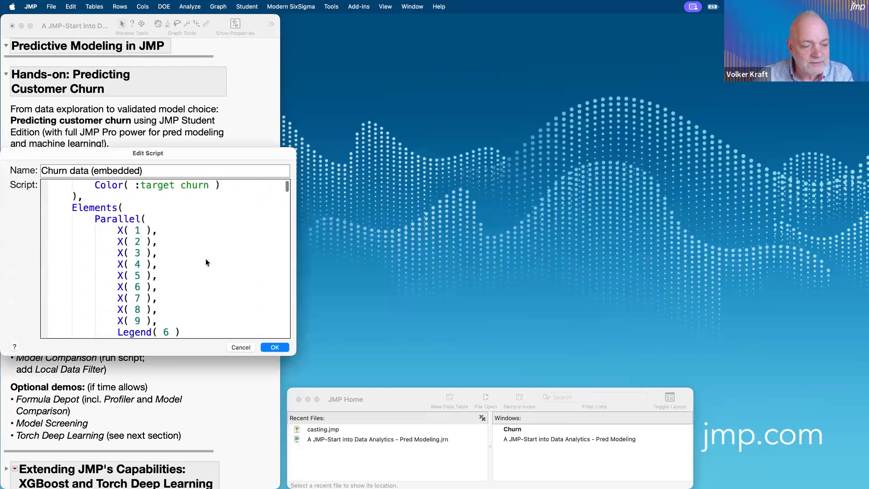
{"action": "scroll", "coordinate": [205, 260], "scroll_direction": "down", "scroll_amount": 20}
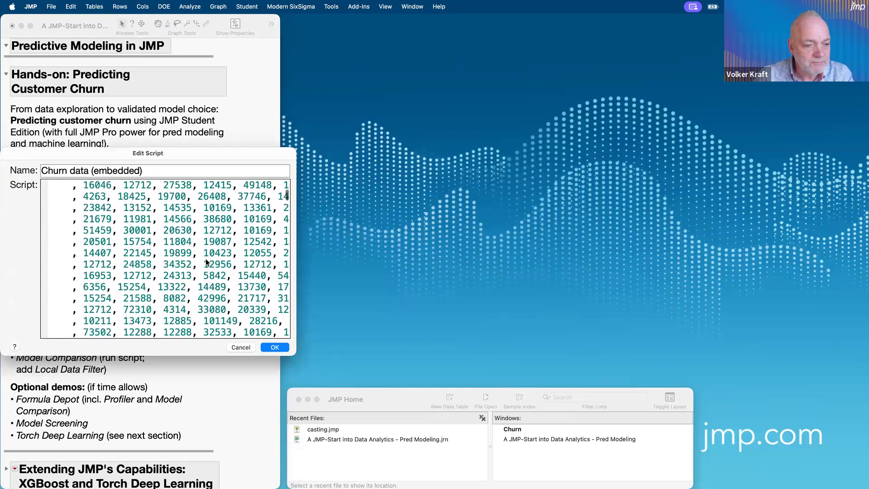
{"action": "scroll", "coordinate": [206, 261], "scroll_direction": "up", "scroll_amount": 20}
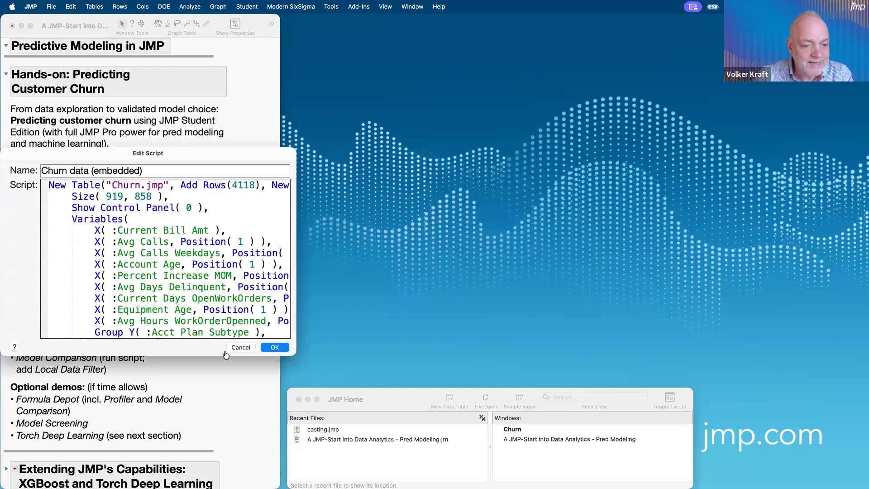
{"action": "left_click", "coordinate": [240, 347]}
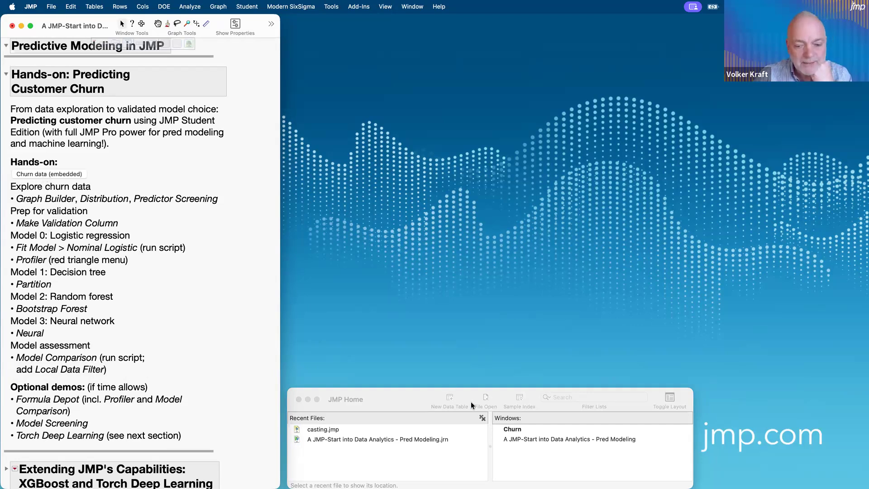
- Bring up the Churn data table and resize its side panels to give the scripts and columns lists more room
{"action": "double_click", "coordinate": [526, 430]}
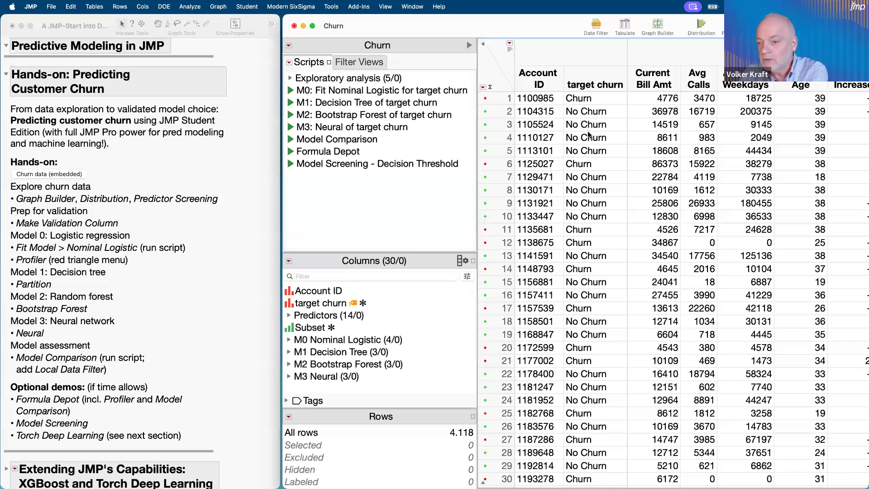
{"action": "mouse_move", "coordinate": [532, 24]}
{"action": "left_mouse_down"}
{"action": "mouse_move", "coordinate": [560, 54]}
{"action": "mouse_move", "coordinate": [527, 20]}
{"action": "left_mouse_up"}
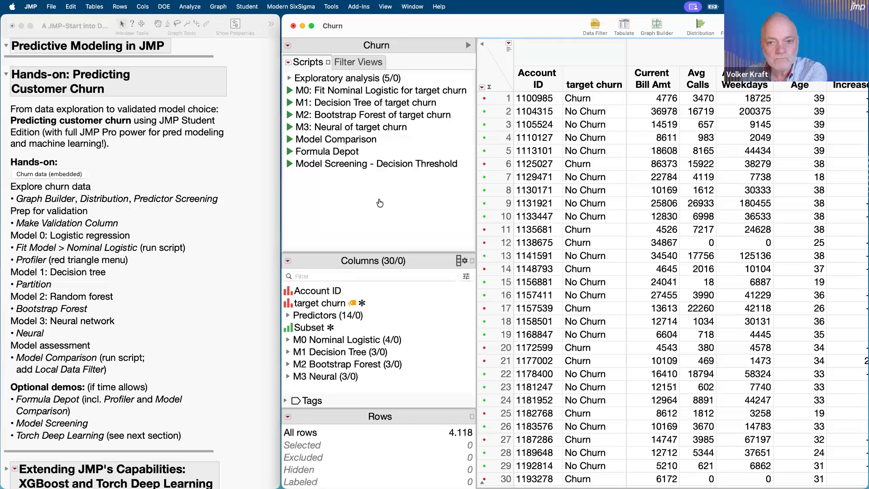
{"action": "mouse_move", "coordinate": [476, 126]}
{"action": "left_mouse_down"}
{"action": "mouse_move", "coordinate": [534, 121]}
{"action": "mouse_move", "coordinate": [380, 120]}
{"action": "mouse_move", "coordinate": [618, 117]}
{"action": "mouse_move", "coordinate": [470, 123]}
{"action": "mouse_move", "coordinate": [487, 131]}
{"action": "left_mouse_up"}
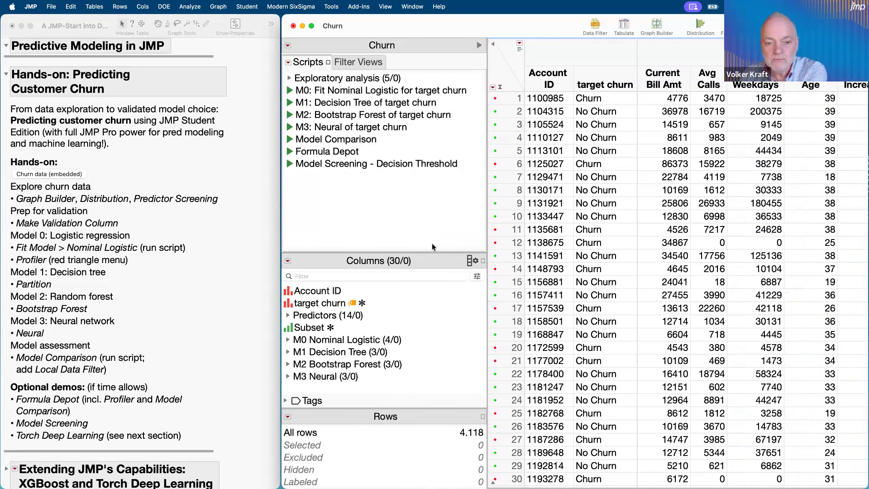
{"action": "mouse_move", "coordinate": [396, 250]}
{"action": "left_mouse_down"}
{"action": "mouse_move", "coordinate": [400, 198]}
{"action": "mouse_move", "coordinate": [405, 241]}
{"action": "left_mouse_up"}
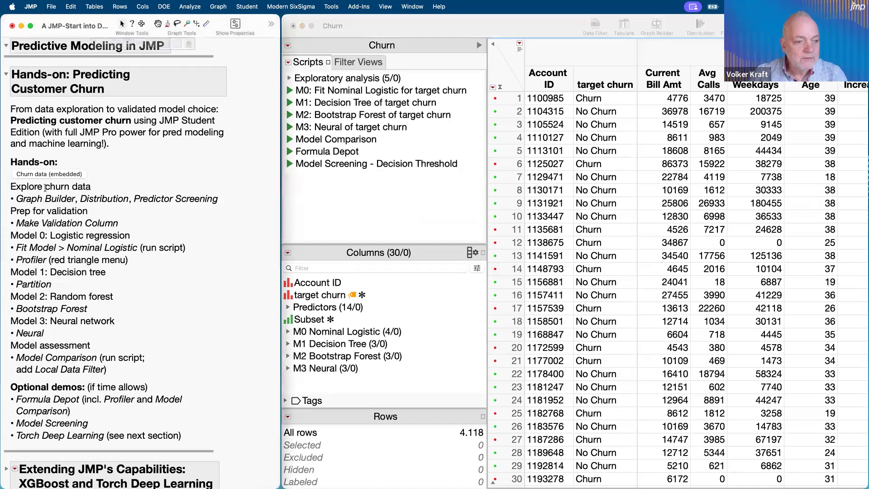
- Highlight the Graph Builder, Distribution, Predictor Screening line in the journal and expand the table's Exploratory analysis script group
{"action": "left_click", "coordinate": [47, 190]}
{"action": "left_click", "coordinate": [55, 201]}
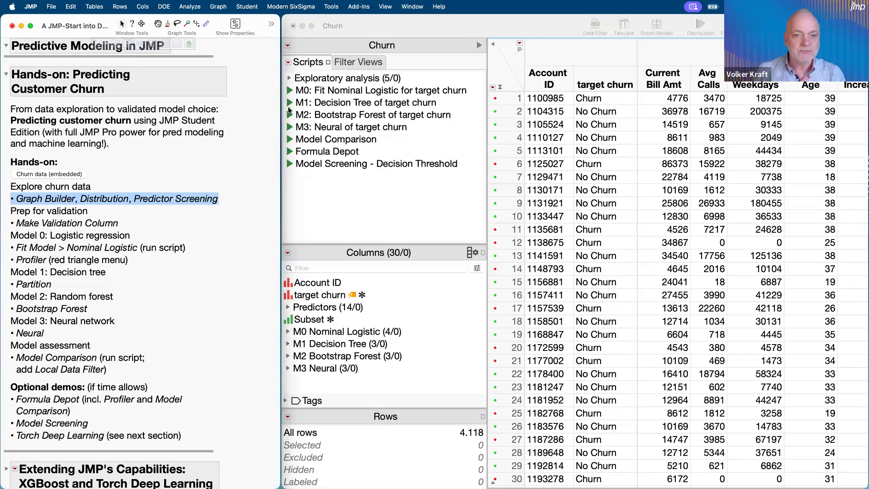
{"action": "left_click", "coordinate": [289, 79]}
{"action": "left_click", "coordinate": [290, 80]}
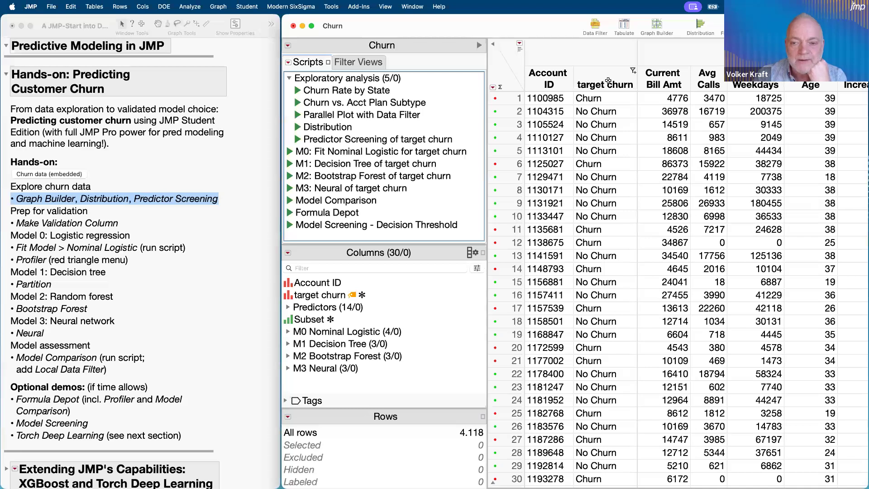
- Examine the target churn column and its Churn and No Churn values in the first two rows, and clear the selection
{"action": "left_click", "coordinate": [600, 83]}
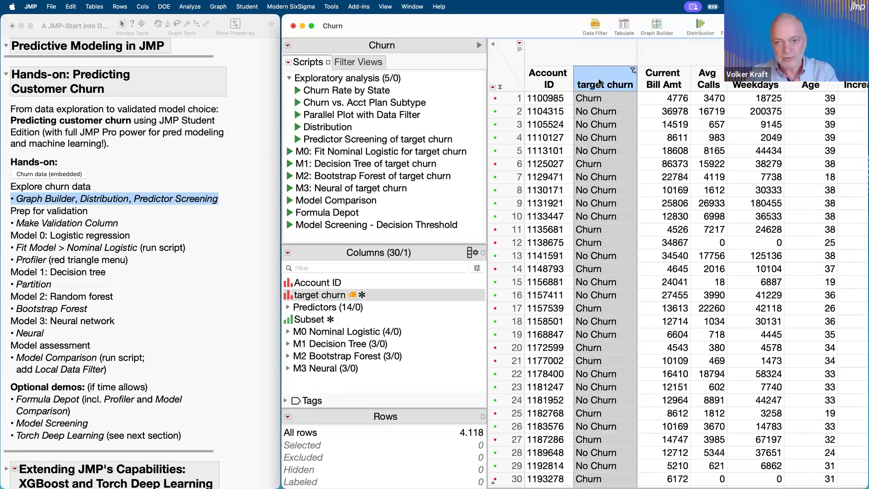
{"action": "left_click", "coordinate": [609, 96]}
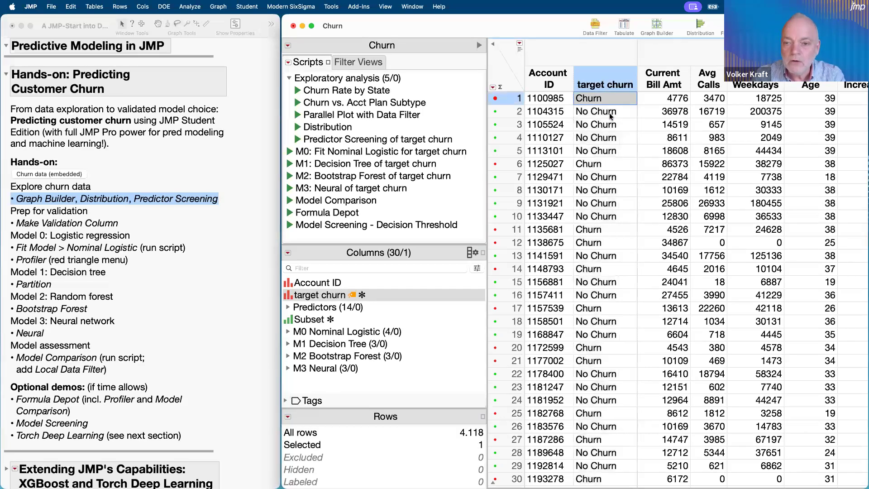
{"action": "left_click", "coordinate": [610, 113]}
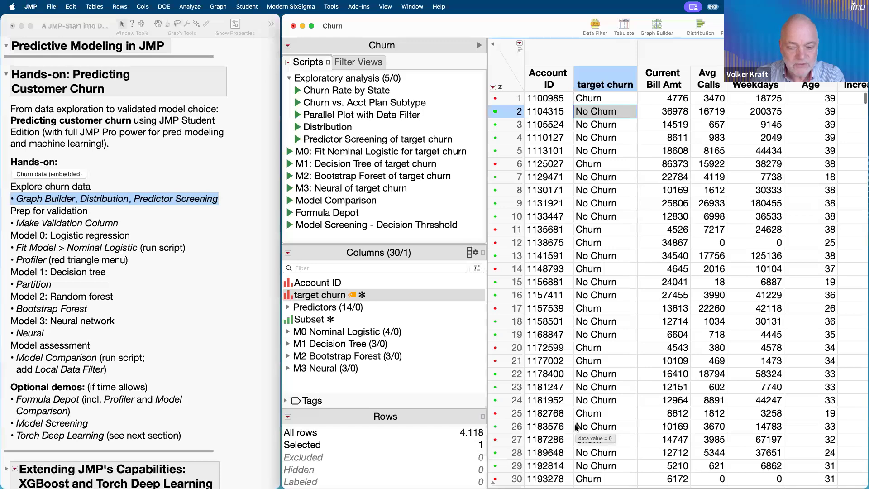
{"action": "scroll", "coordinate": [576, 427], "scroll_direction": "down", "scroll_amount": 12}
{"action": "scroll", "coordinate": [576, 426], "scroll_direction": "up", "scroll_amount": 12}
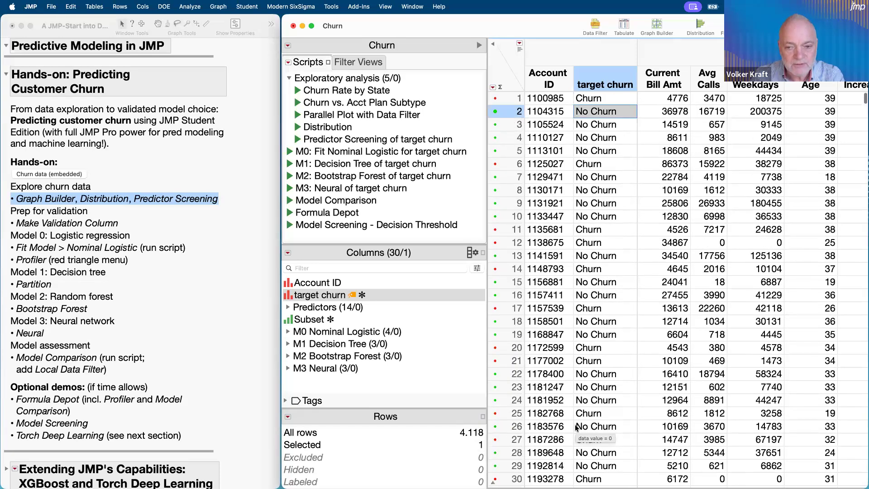
{"action": "left_click", "coordinate": [512, 62]}
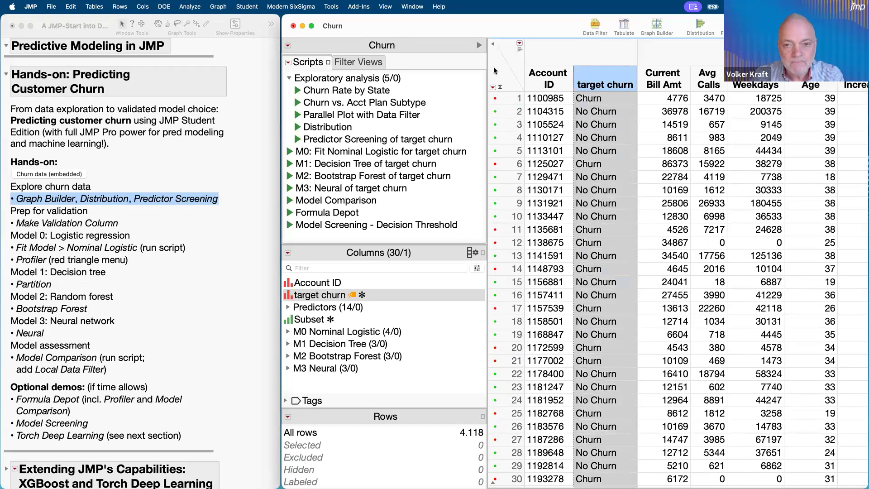
{"action": "left_click", "coordinate": [511, 62]}
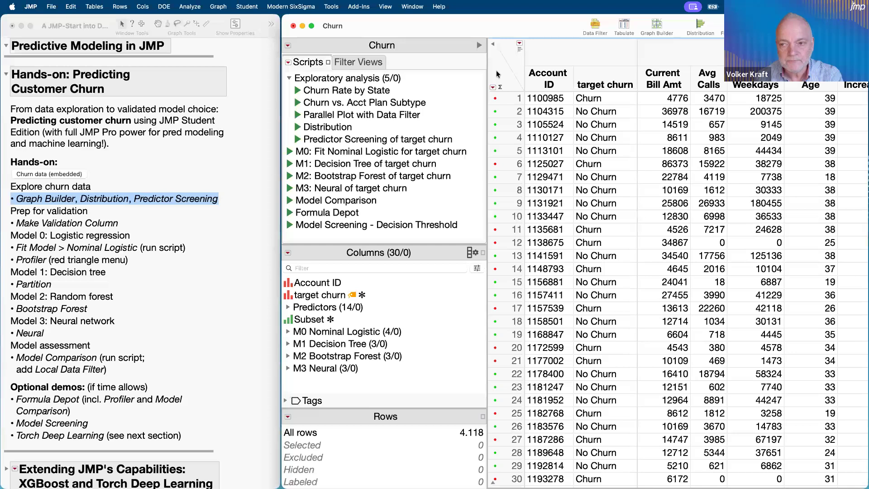
- Show the header graphs in the Churn table and use the target churn bars to compare the No Churn and Churn rows
{"action": "left_click", "coordinate": [520, 52]}
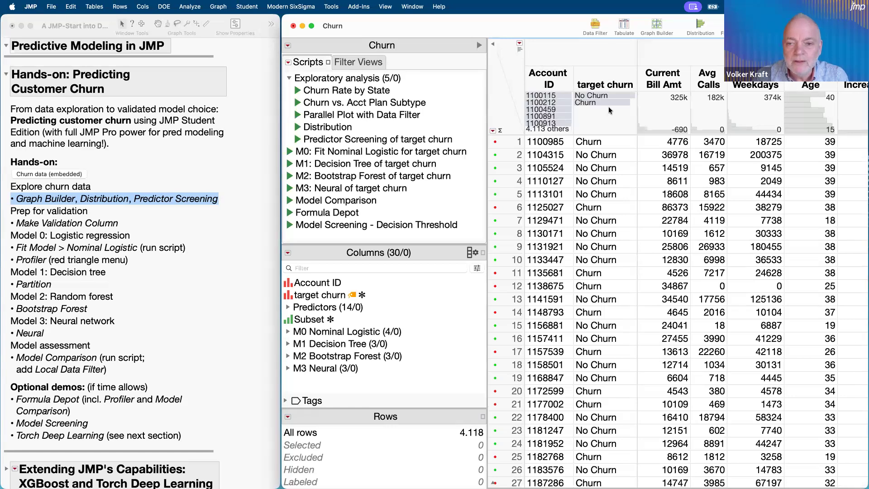
{"action": "left_click", "coordinate": [614, 95]}
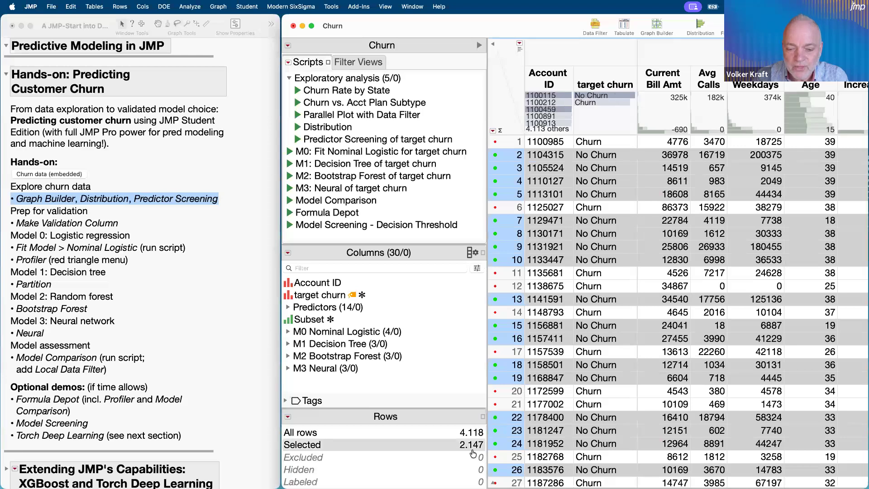
{"action": "left_click", "coordinate": [598, 102]}
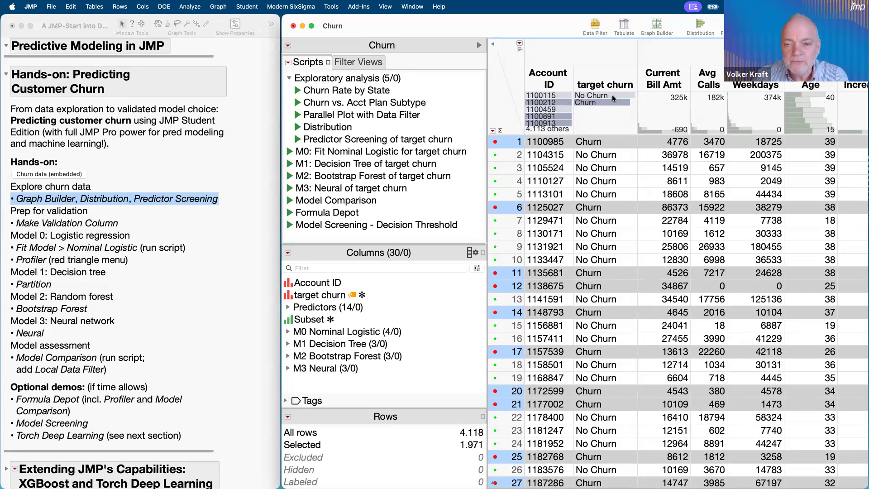
{"action": "left_click", "coordinate": [612, 94]}
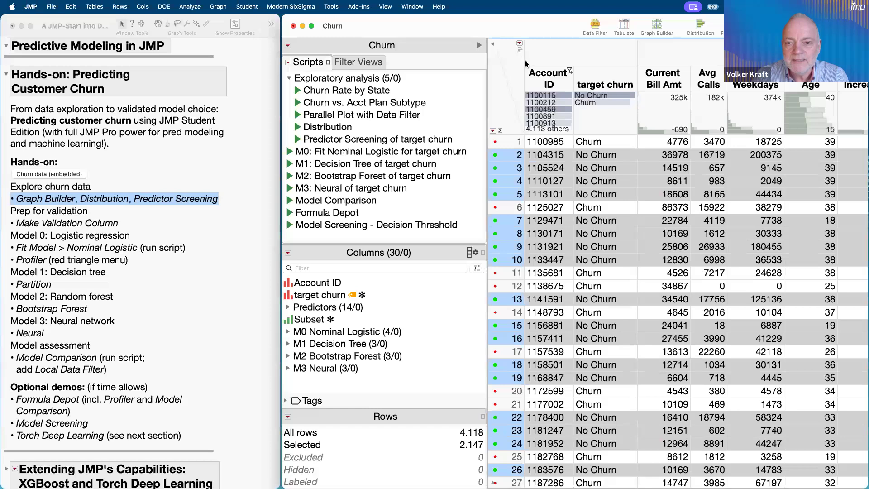
{"action": "left_click", "coordinate": [497, 102]}
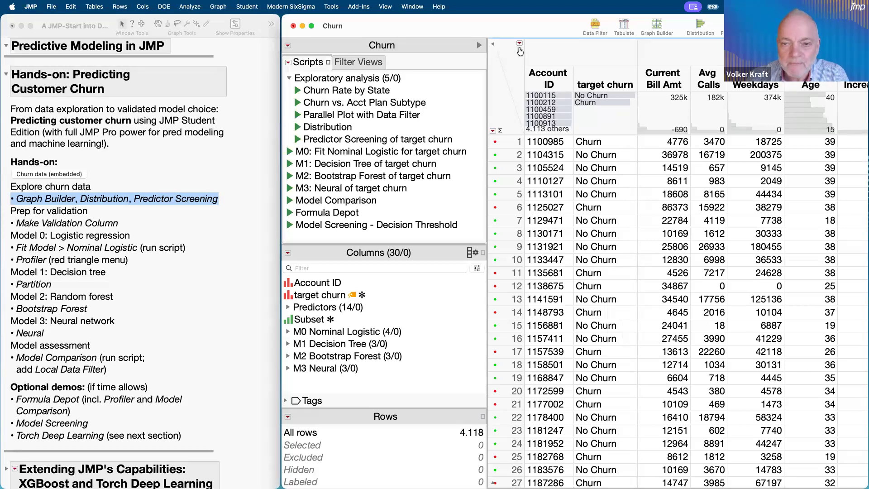
{"action": "left_click", "coordinate": [520, 51]}
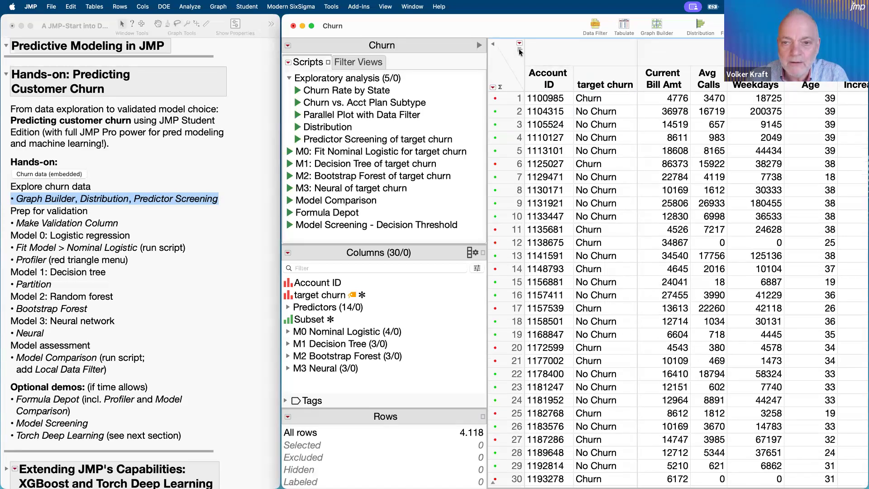
{"action": "left_click", "coordinate": [519, 51]}
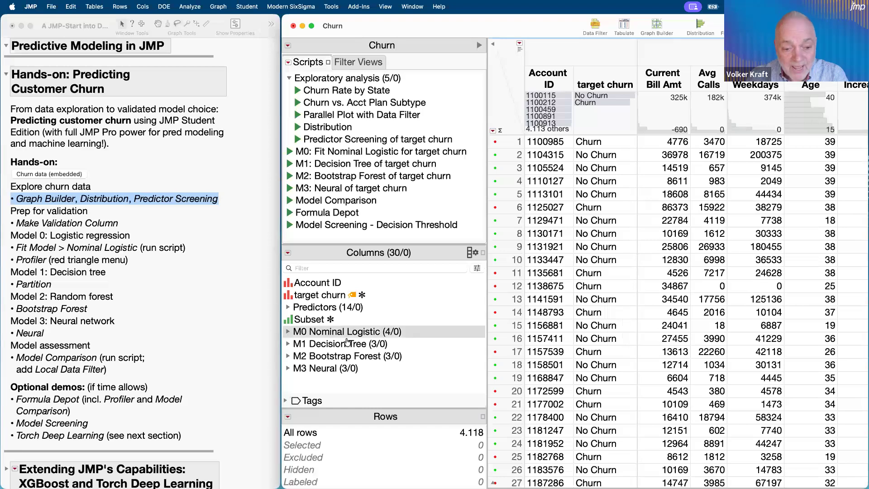
- Expand the Predictors column group and review the Avg Calls and Avg Calls Weekdays columns in the table
{"action": "left_click", "coordinate": [289, 308]}
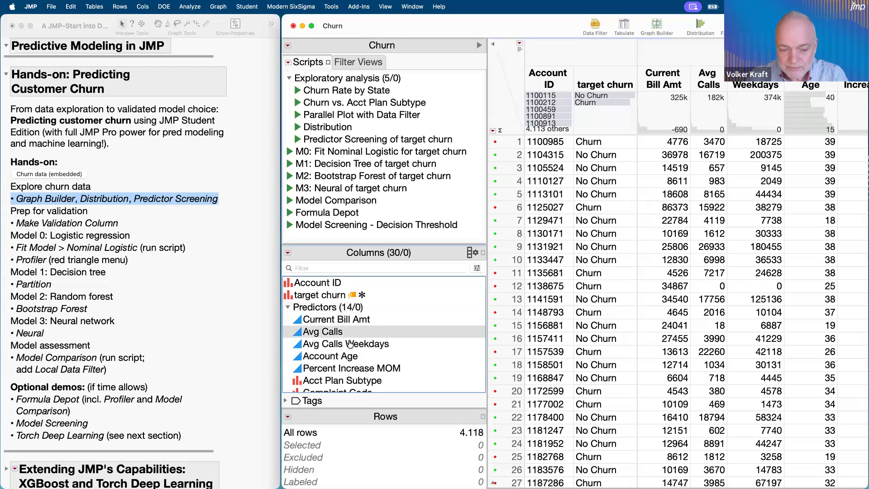
{"action": "scroll", "coordinate": [351, 344], "scroll_direction": "down", "scroll_amount": 5}
{"action": "scroll", "coordinate": [350, 344], "scroll_direction": "up", "scroll_amount": 5}
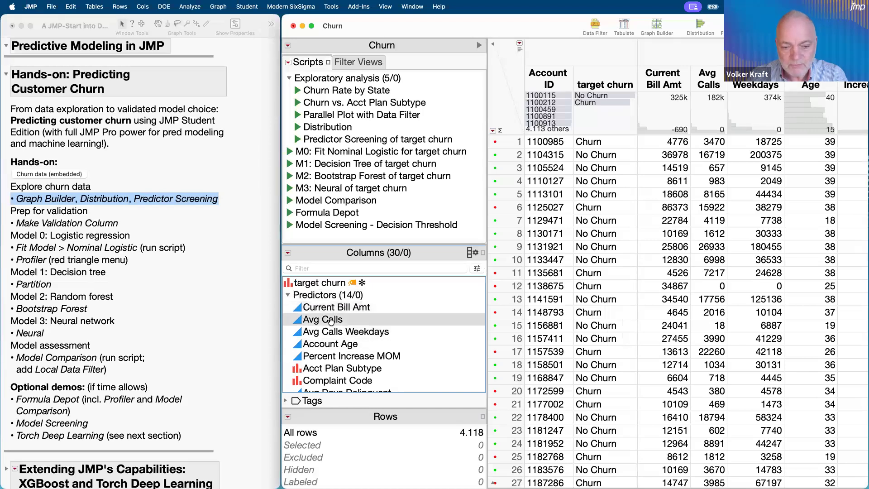
{"action": "left_click", "coordinate": [331, 320]}
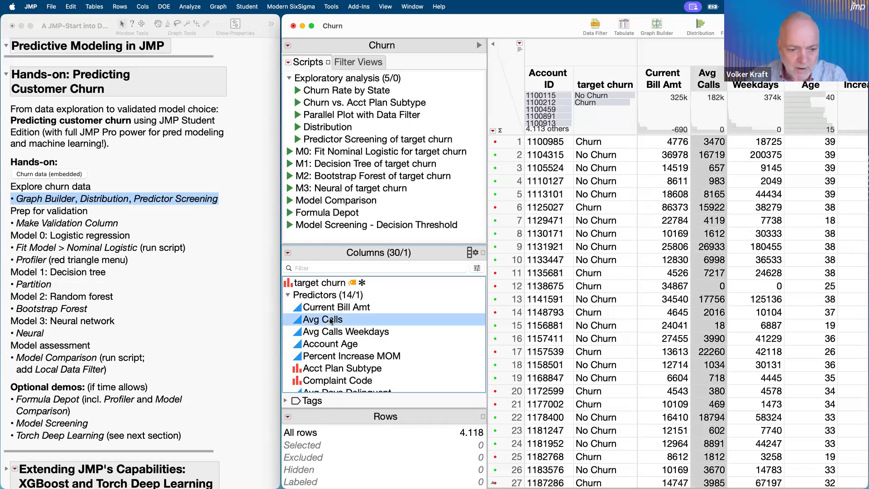
{"action": "left_click", "coordinate": [333, 334]}
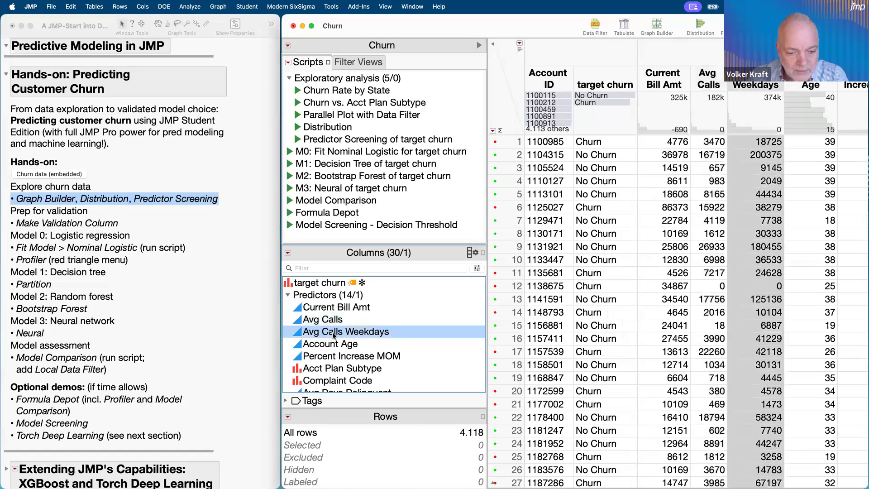
{"action": "scroll", "coordinate": [334, 334], "scroll_direction": "down", "scroll_amount": 3}
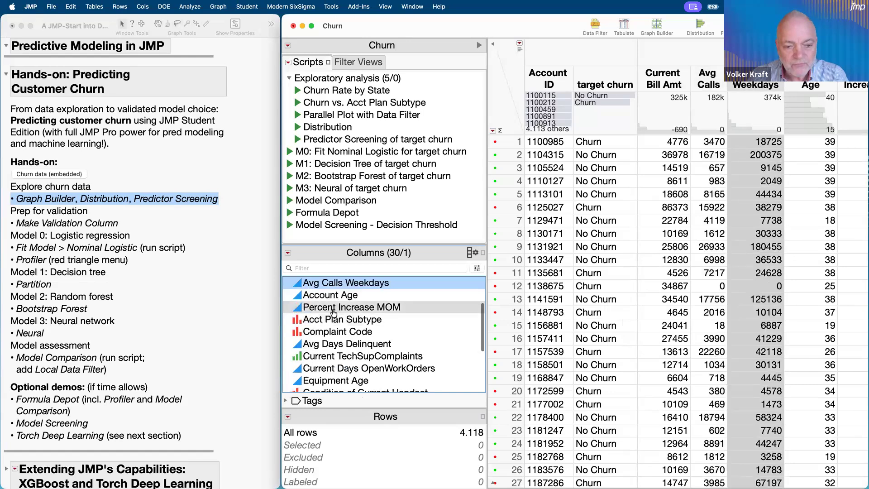
- Review the Percent Increase MOM and Acct Plan Subtype predictor columns in the table, leaving their names unedited
{"action": "left_click", "coordinate": [339, 308]}
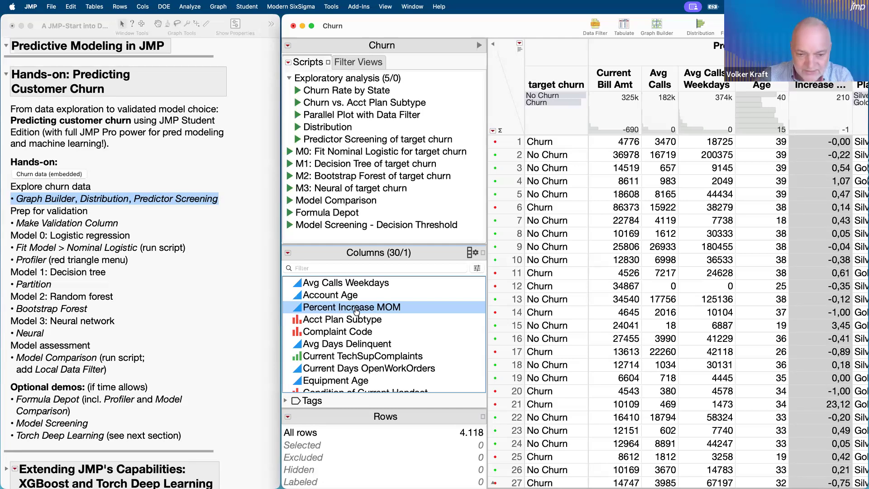
{"action": "left_click", "coordinate": [351, 318]}
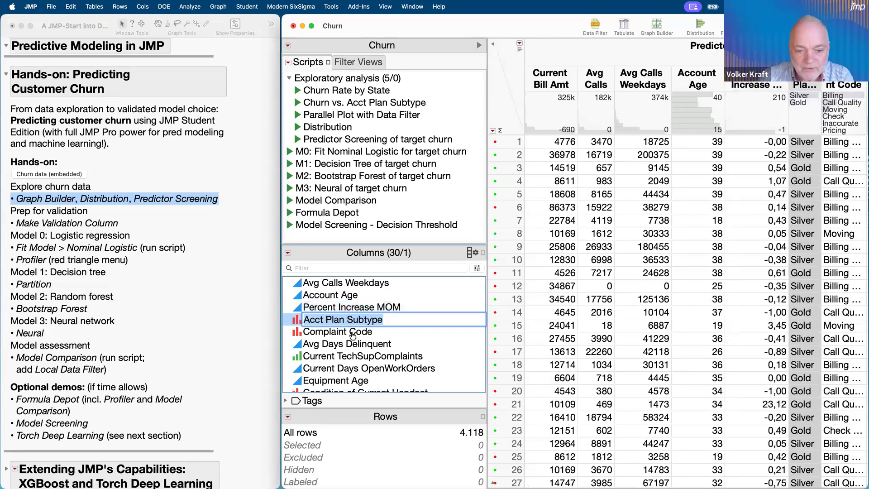
{"action": "left_click", "coordinate": [365, 318]}
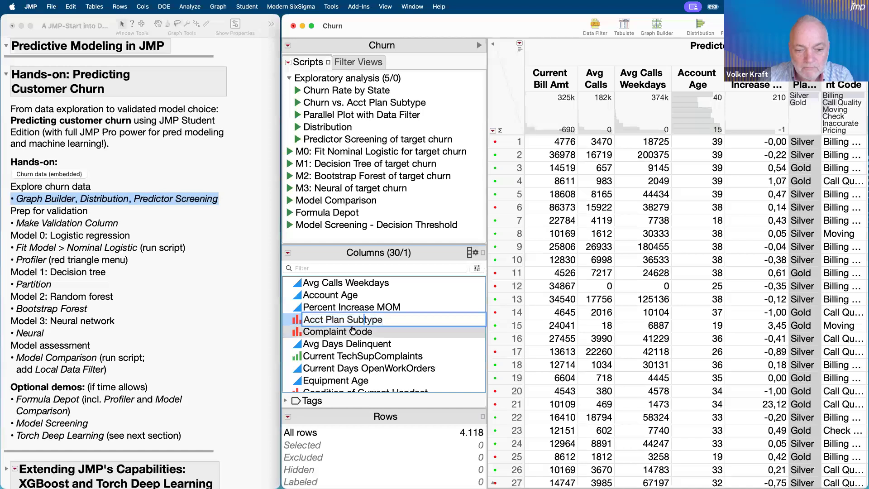
{"action": "left_click", "coordinate": [351, 329]}
{"action": "left_click", "coordinate": [340, 320]}
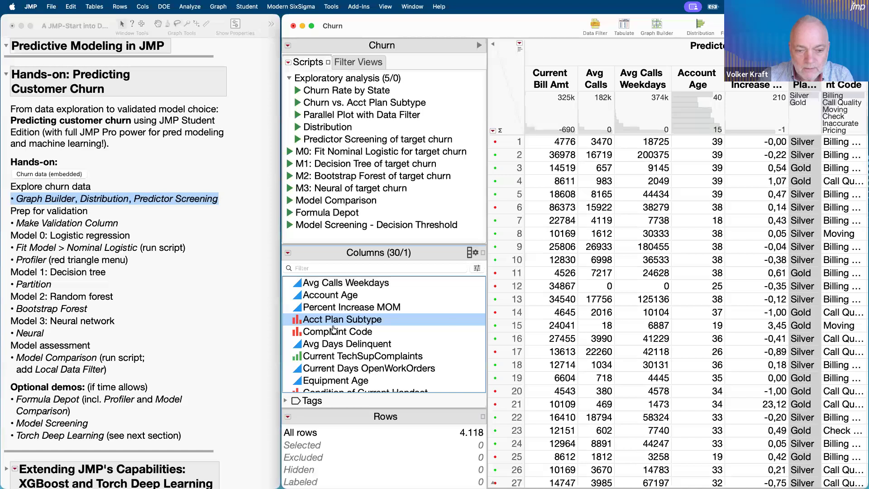
- Review the Complaint Code and Avg Days Delinquent predictor columns in the Churn table
{"action": "left_click", "coordinate": [327, 333]}
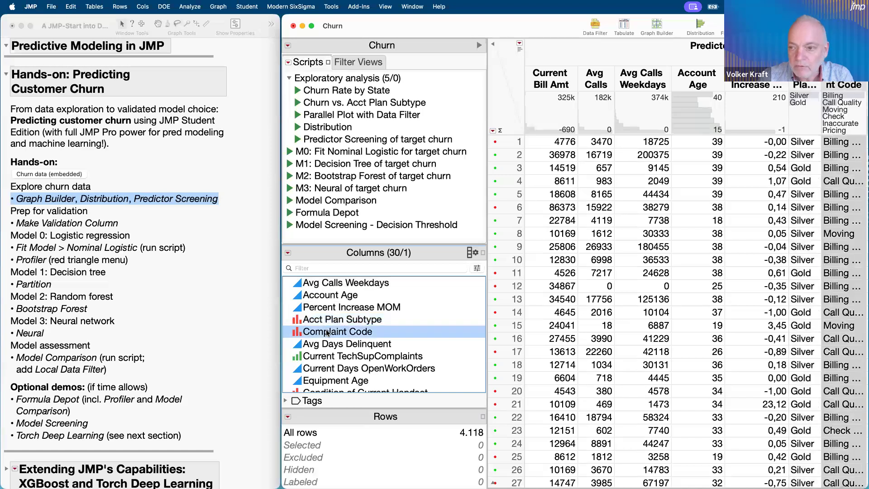
{"action": "scroll", "coordinate": [757, 189], "scroll_direction": "right", "scroll_amount": 3}
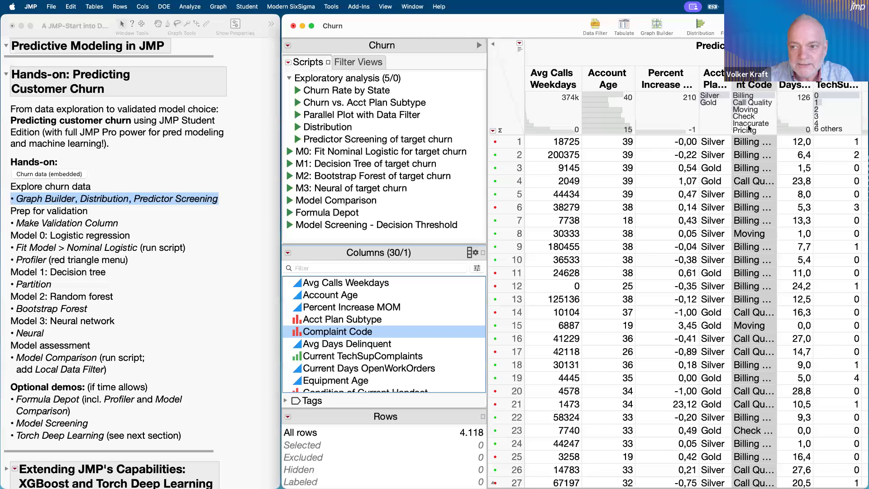
{"action": "left_click", "coordinate": [359, 345]}
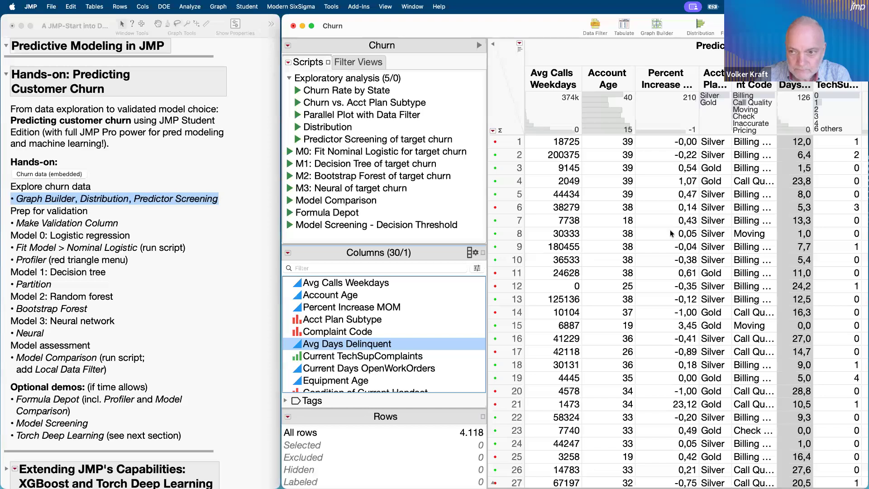
{"action": "scroll", "coordinate": [341, 349], "scroll_direction": "down", "scroll_amount": 3}
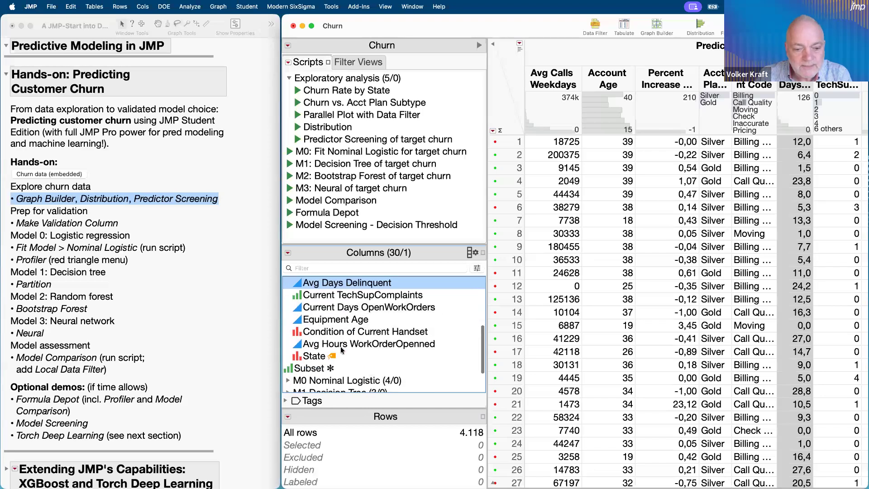
- Examine the State predictor column and its values down the Churn table rows, and clear the column selection
{"action": "left_click", "coordinate": [340, 355]}
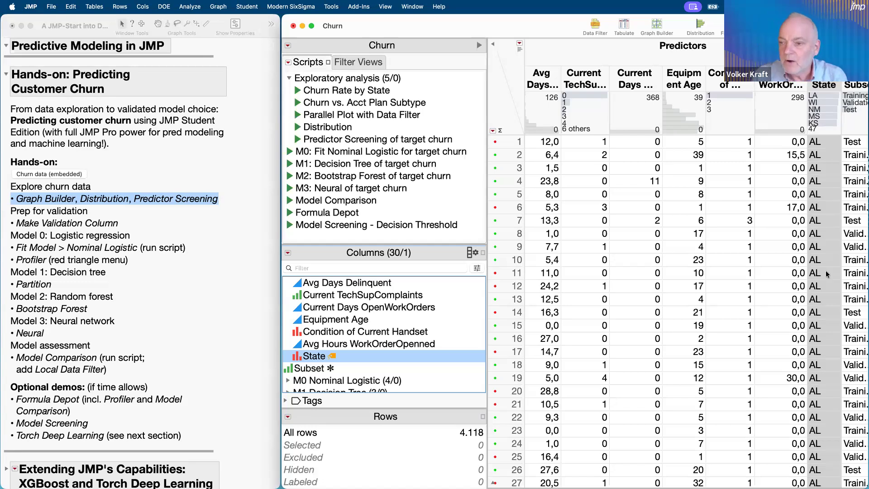
{"action": "scroll", "coordinate": [823, 192], "scroll_direction": "down", "scroll_amount": 5}
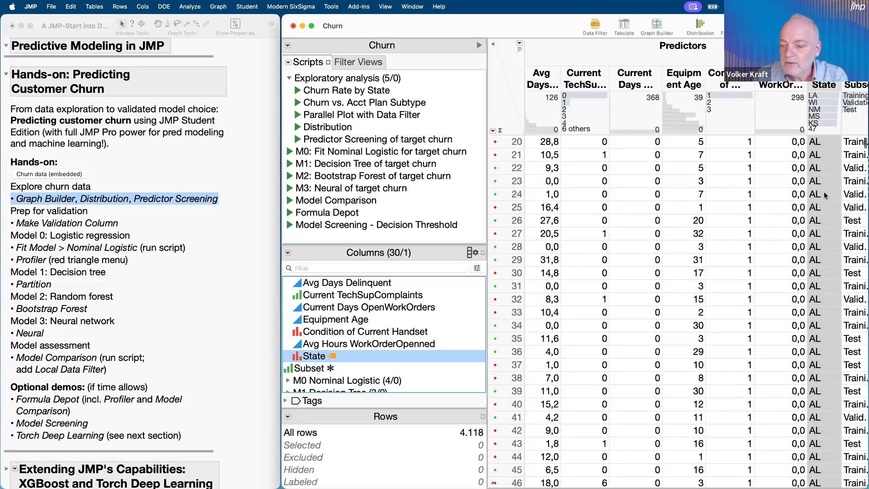
{"action": "scroll", "coordinate": [824, 191], "scroll_direction": "down", "scroll_amount": 20}
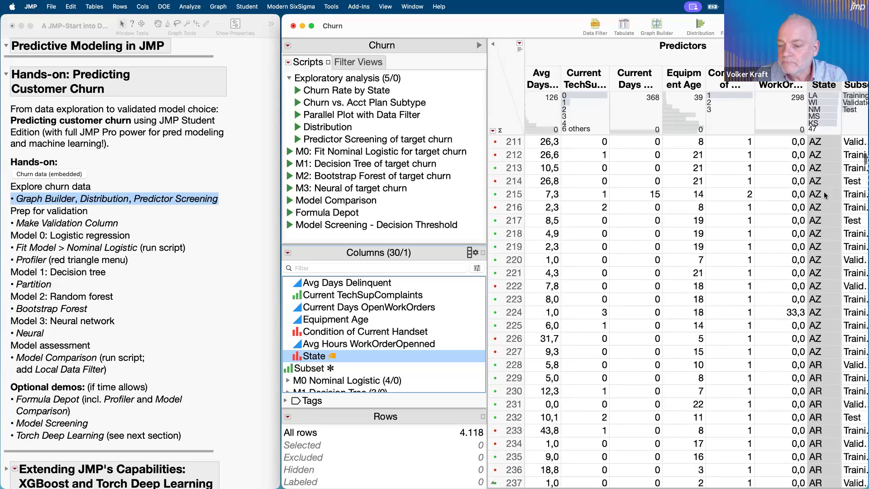
{"action": "scroll", "coordinate": [824, 191], "scroll_direction": "up", "scroll_amount": 20}
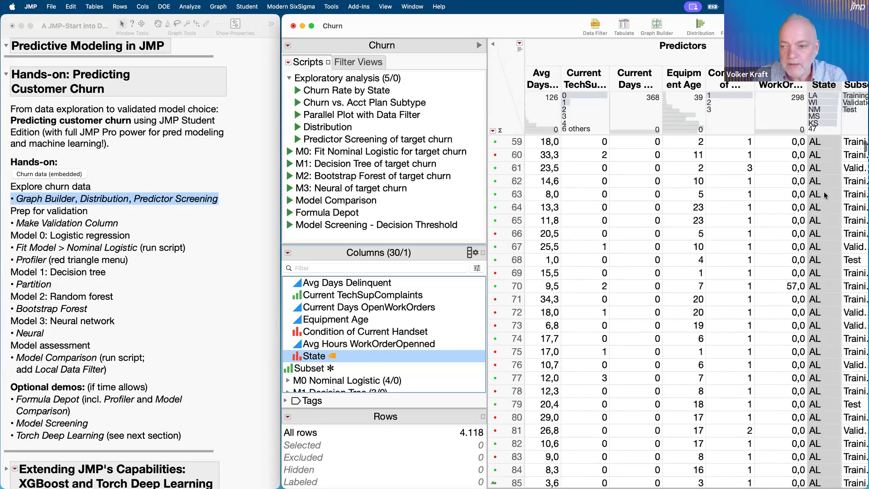
{"action": "left_click", "coordinate": [498, 88]}
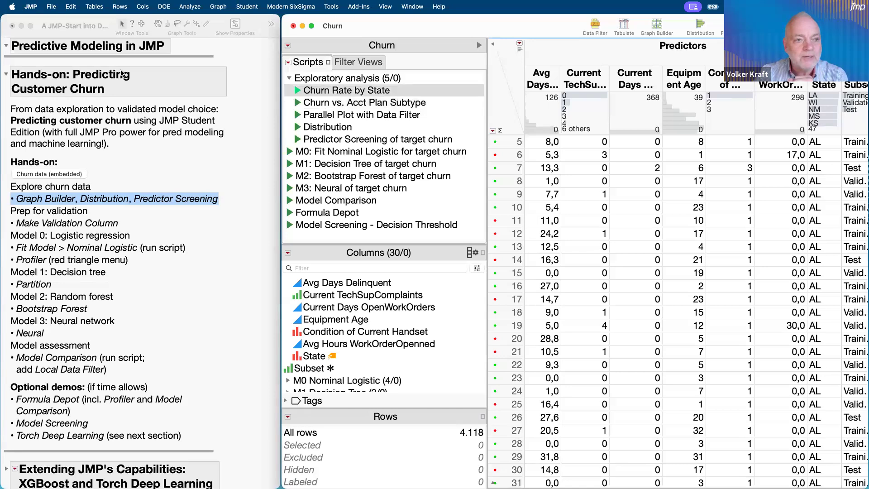
{"action": "left_click", "coordinate": [94, 7]}
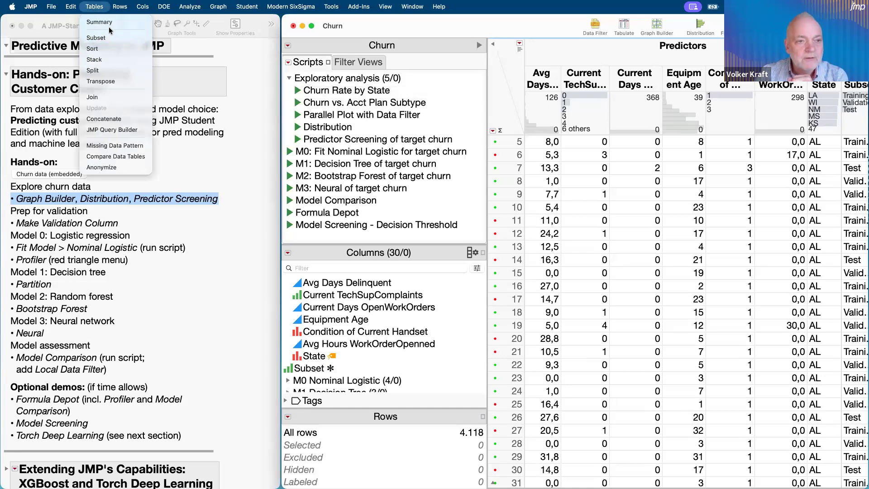
{"action": "mouse_move", "coordinate": [194, 8]}
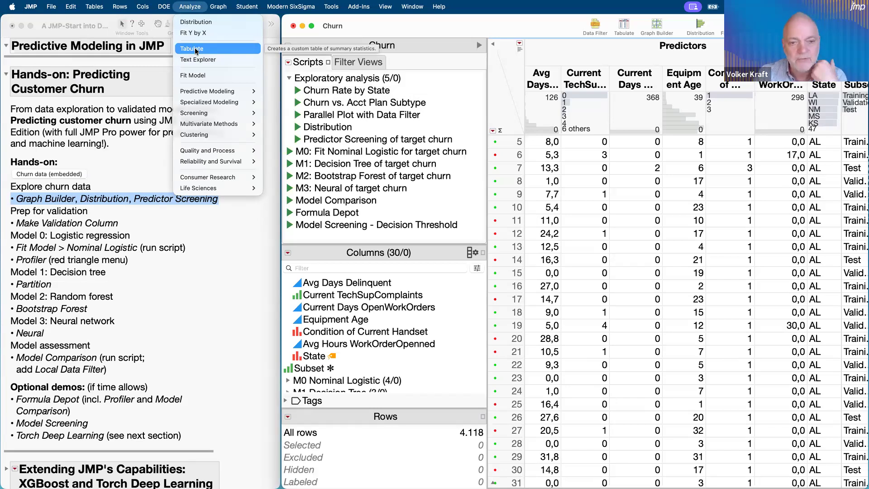
{"action": "left_click", "coordinate": [369, 126]}
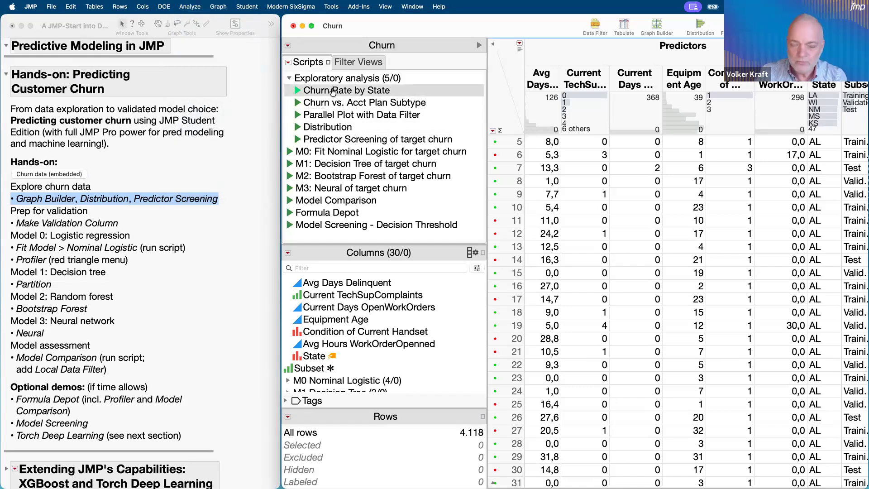
- Run the saved Churn Rate by State script, enlarge the resulting state summary table, and select its AK row
{"action": "left_click", "coordinate": [297, 92]}
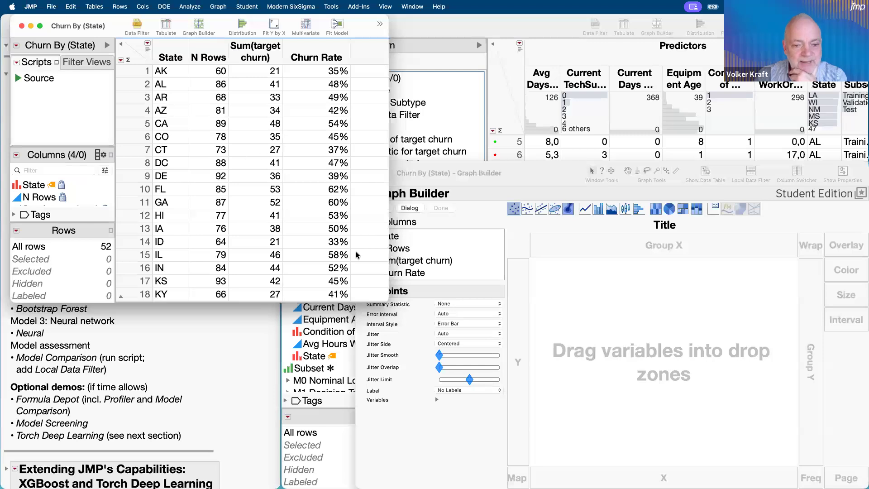
{"action": "left_click_drag", "start_coordinate": [388, 301], "coordinate": [435, 419]}
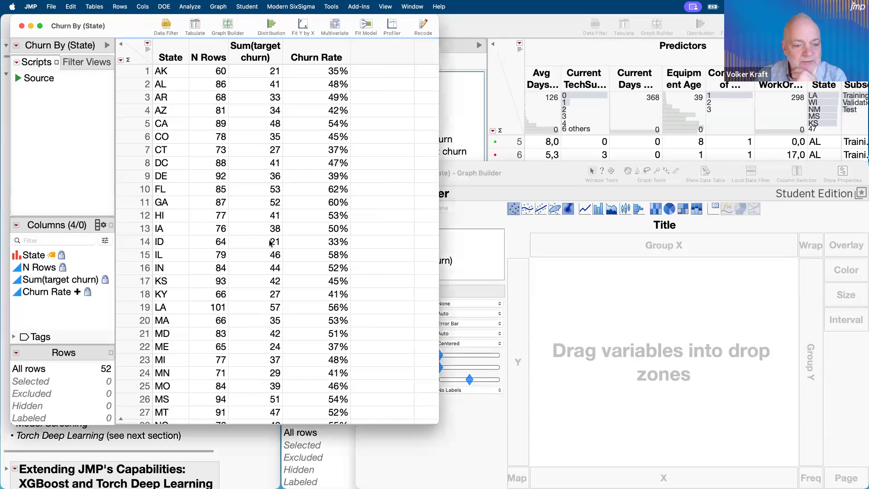
{"action": "left_click", "coordinate": [128, 72]}
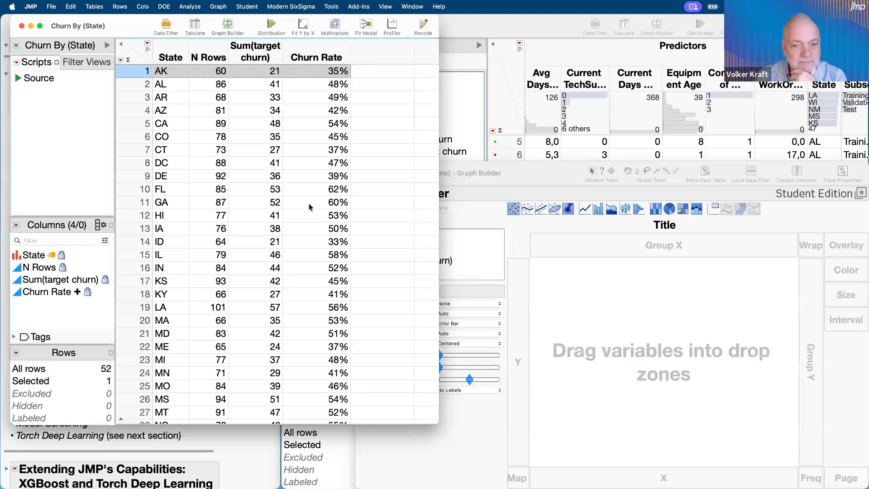
- Build a map in Graph Builder with State as the map shape and Churn Rate as the color
{"action": "left_click", "coordinate": [533, 176]}
{"action": "left_click_drag", "start_coordinate": [533, 176], "coordinate": [391, 48]}
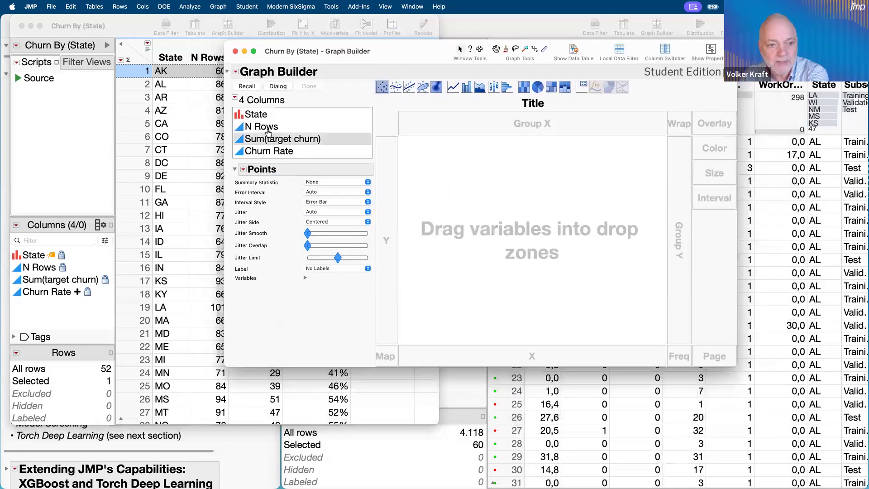
{"action": "left_click", "coordinate": [256, 114]}
{"action": "left_click_drag", "start_coordinate": [256, 114], "coordinate": [392, 356]}
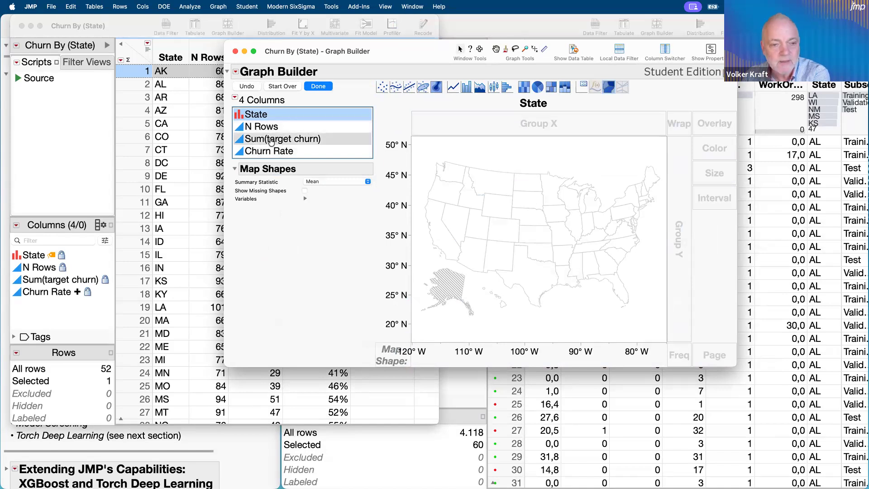
{"action": "left_click_drag", "start_coordinate": [270, 150], "coordinate": [583, 202]}
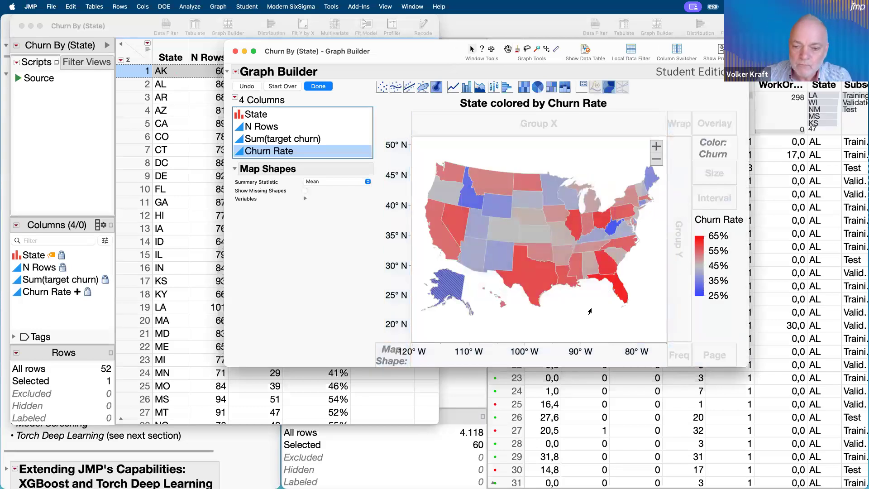
- Change the Churn Rate gradient on the map to the sequential White to Red color theme
{"action": "right_click", "coordinate": [700, 271]}
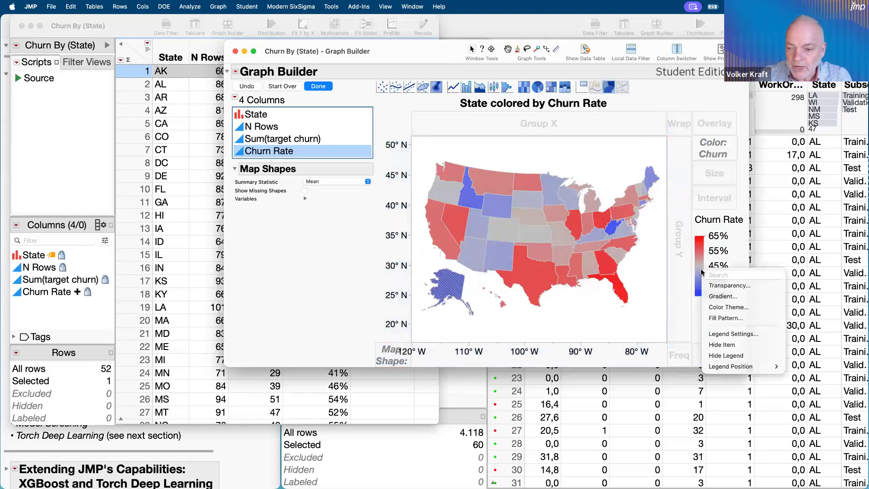
{"action": "left_click", "coordinate": [721, 297]}
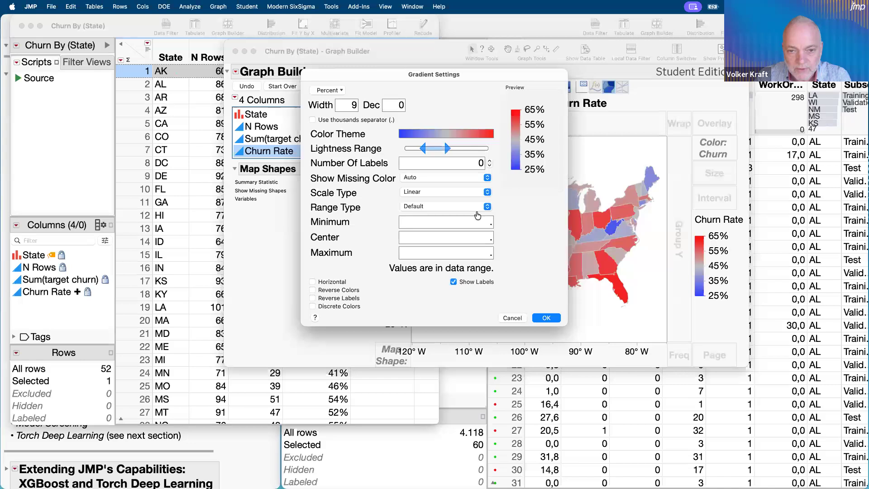
{"action": "left_click", "coordinate": [447, 132]}
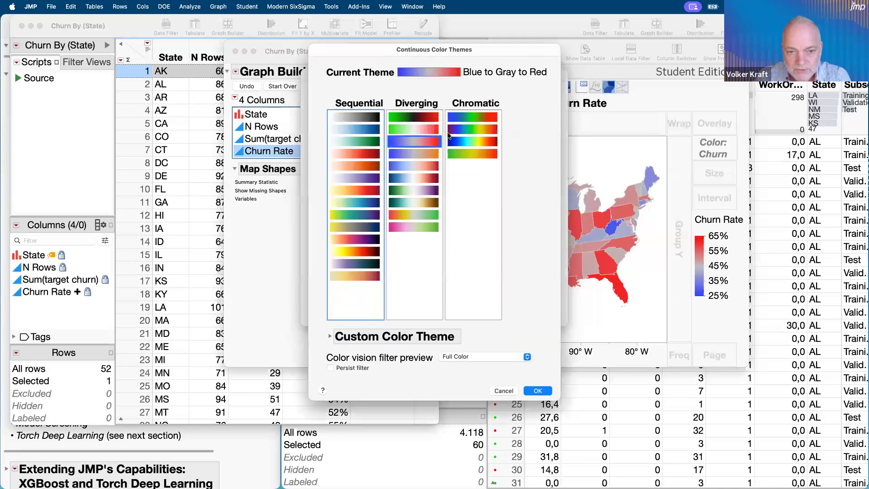
{"action": "left_click", "coordinate": [366, 153]}
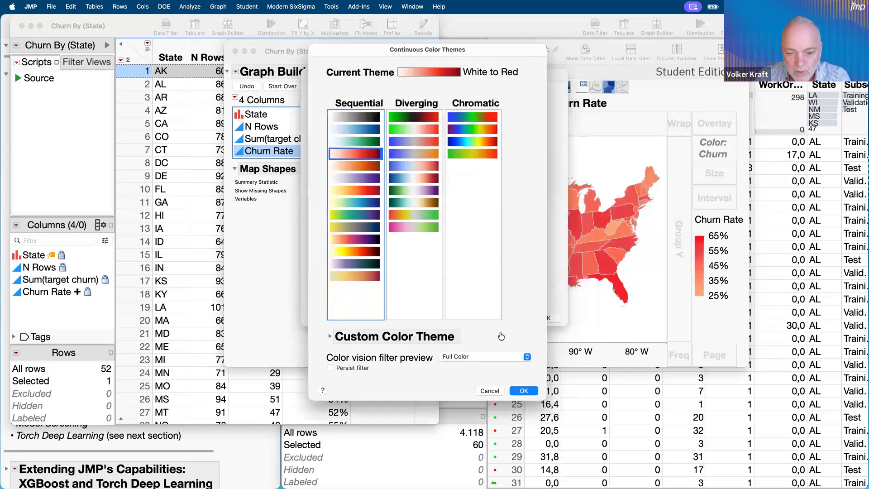
{"action": "left_click", "coordinate": [524, 390]}
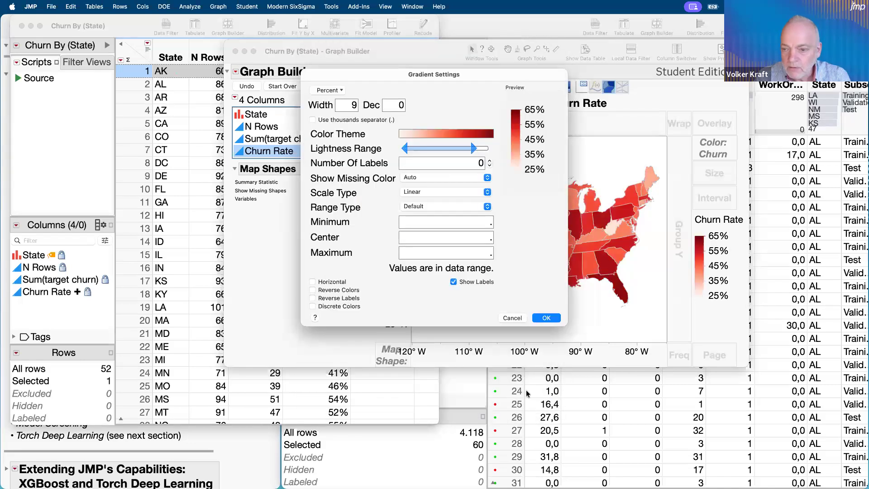
{"action": "left_click", "coordinate": [548, 319]}
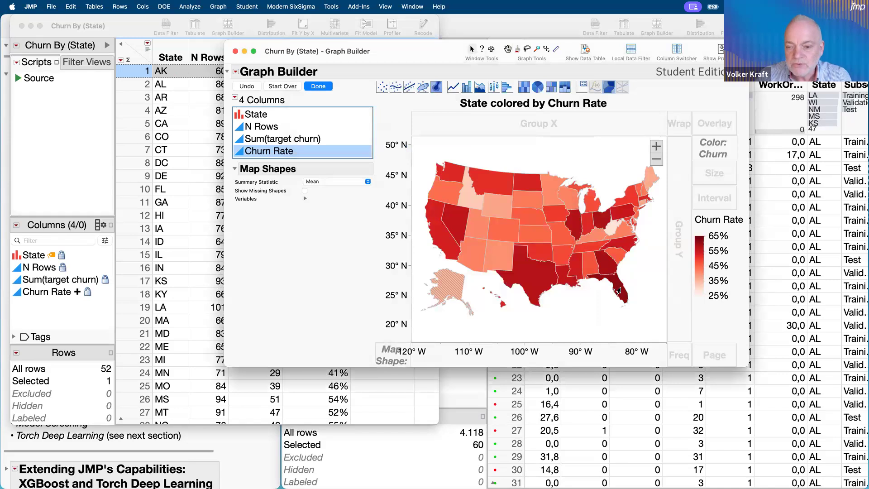
- Finish the churn rate map and reposition its window to uncover more of the state summary table
{"action": "mouse_move", "coordinate": [619, 290]}
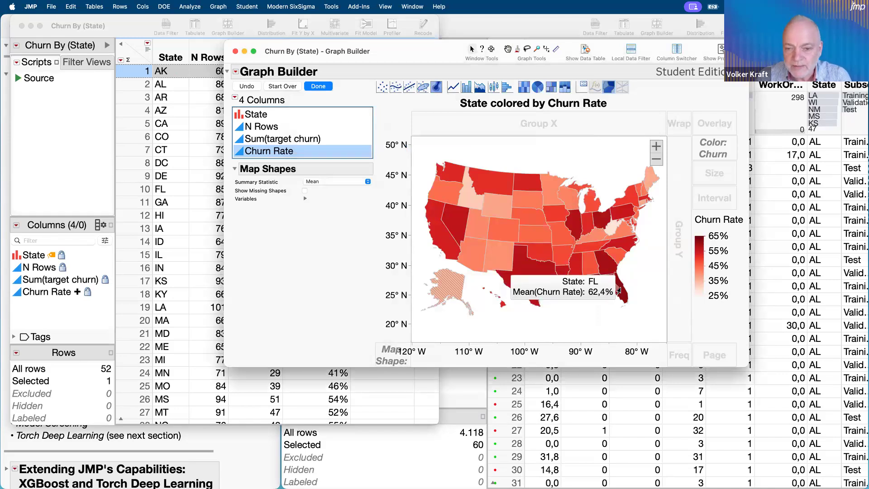
{"action": "mouse_move", "coordinate": [468, 203]}
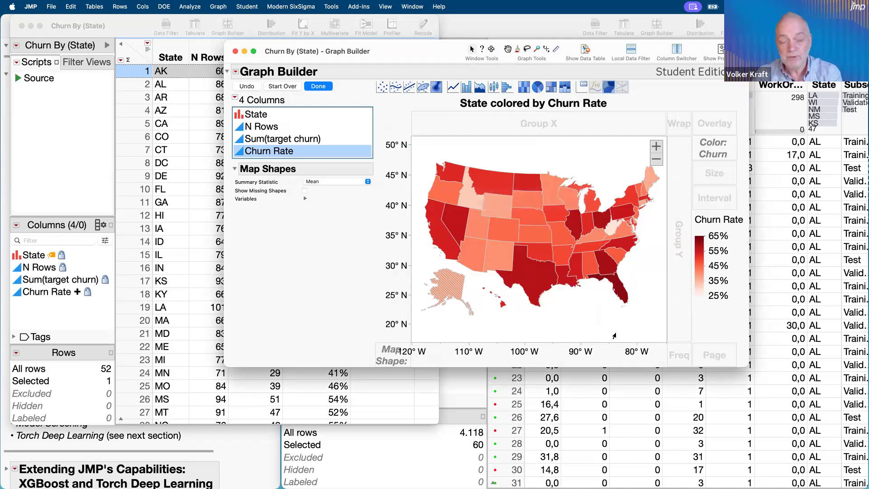
{"action": "left_click", "coordinate": [319, 86]}
{"action": "left_click_drag", "start_coordinate": [294, 58], "coordinate": [392, 83]}
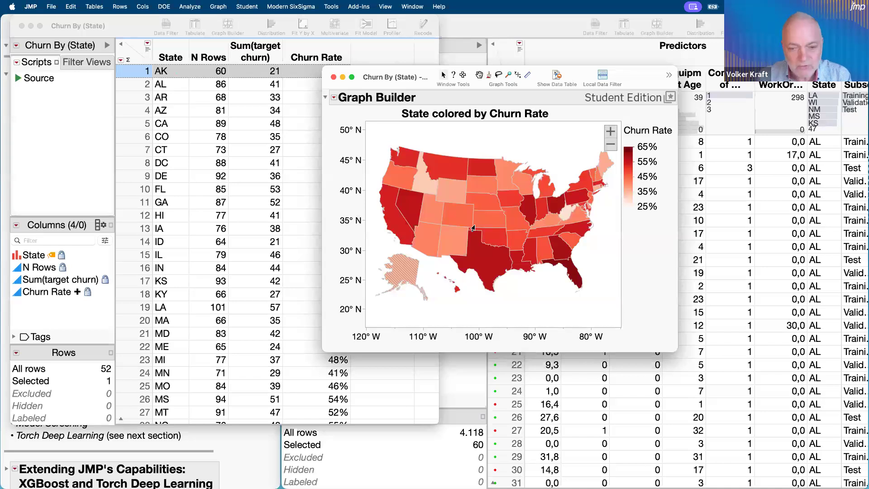
- Select Texas, California, Washington and Montana in turn on the churn map, and close the map and the state summary table
{"action": "left_click", "coordinate": [474, 260]}
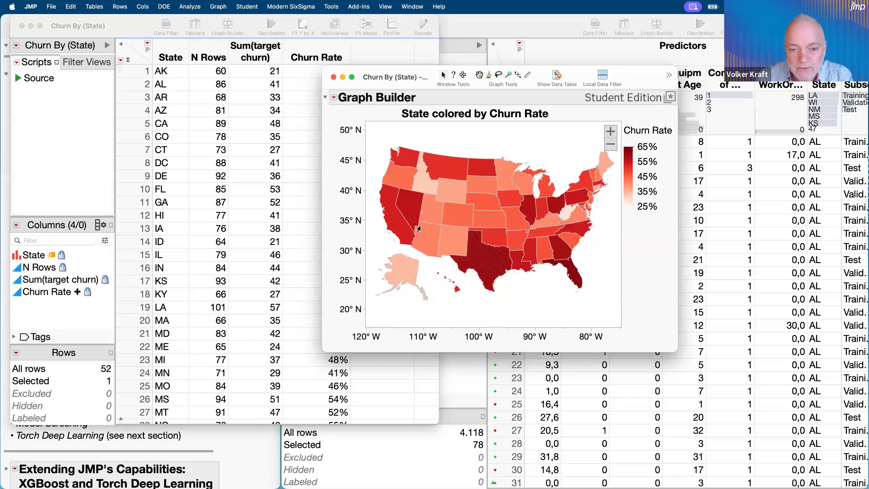
{"action": "left_click", "coordinate": [395, 210]}
{"action": "left_click", "coordinate": [405, 158]}
{"action": "left_click", "coordinate": [436, 162]}
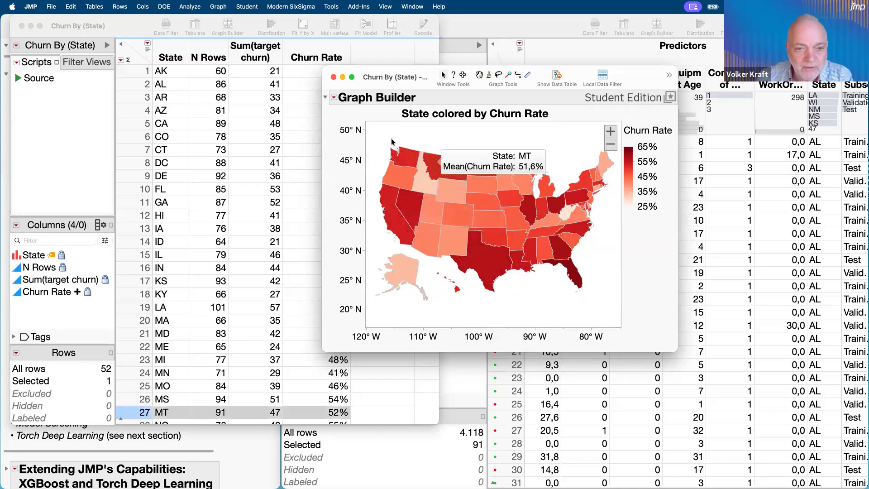
{"action": "left_click", "coordinate": [333, 78]}
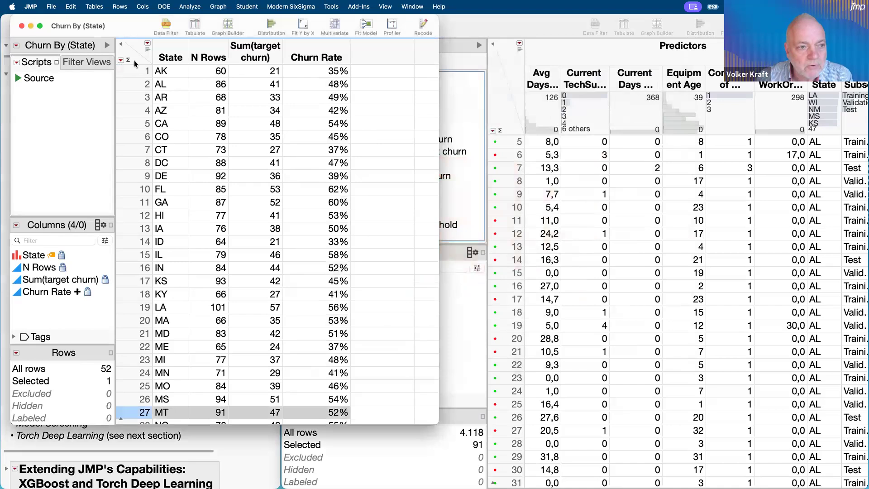
{"action": "left_click", "coordinate": [22, 26]}
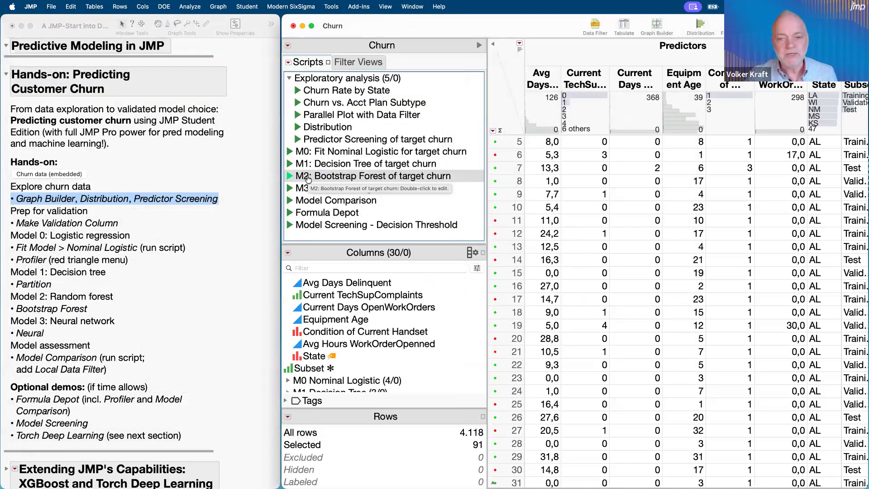
- Run the saved Churn vs. Acct Plan Subtype script, move its graph away from the script list, and clear the row selection
{"action": "left_click", "coordinate": [298, 104]}
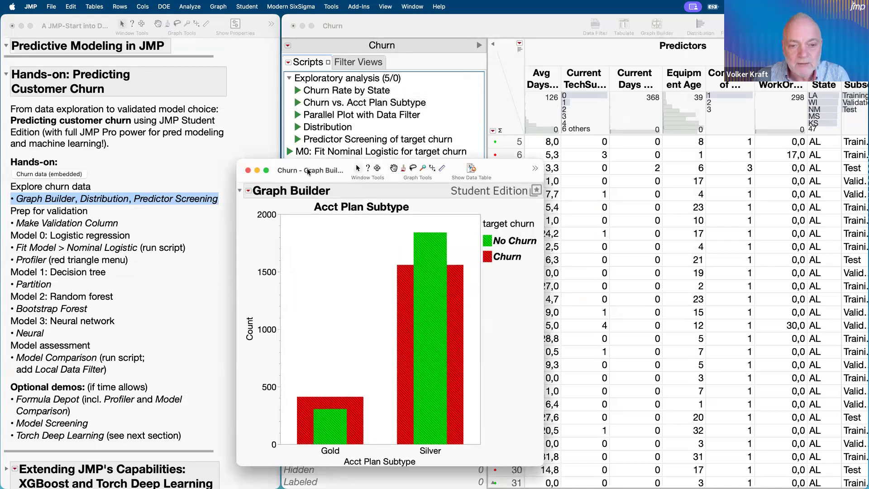
{"action": "left_click_drag", "start_coordinate": [338, 179], "coordinate": [114, 51]}
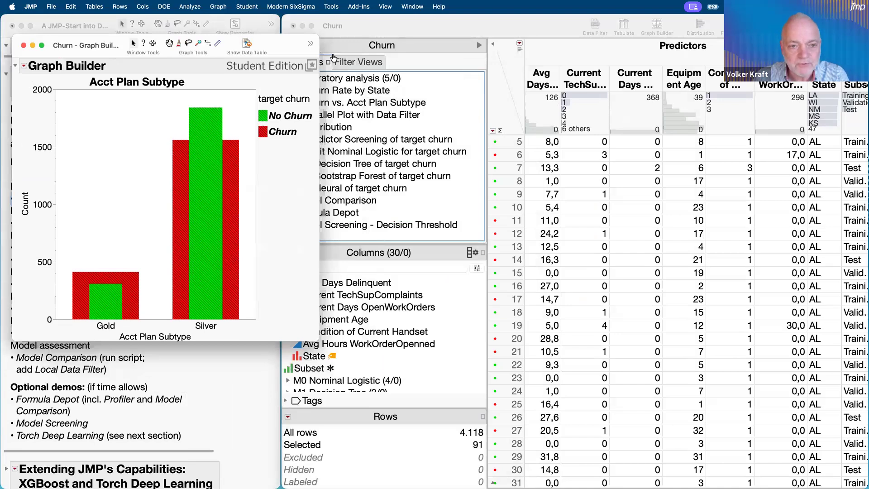
{"action": "left_click_drag", "start_coordinate": [230, 38], "coordinate": [231, 117]}
{"action": "left_click", "coordinate": [161, 230]}
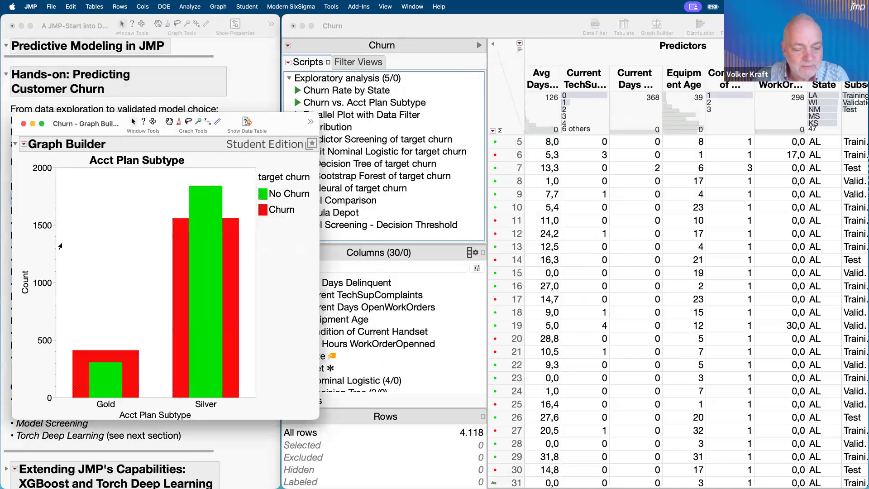
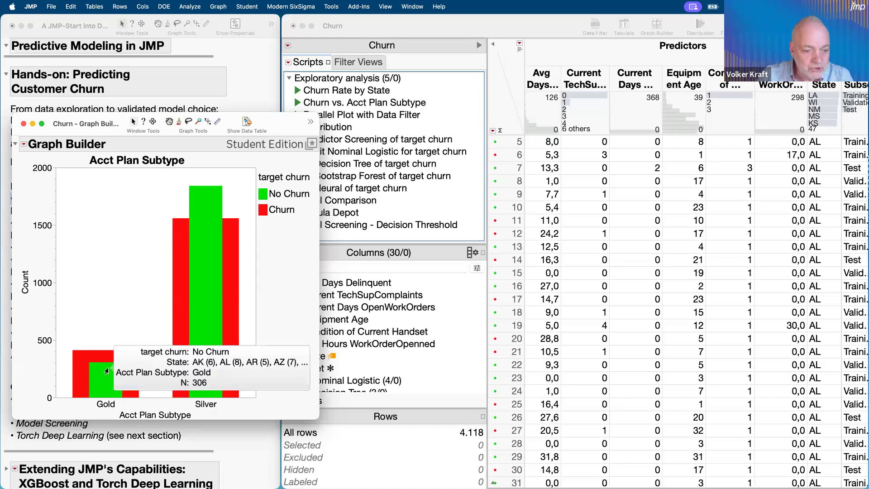
- Start a new Graph Builder graph on the Churn data and assign Acct Plan Subtype to the X axis
{"action": "mouse_move", "coordinate": [185, 312]}
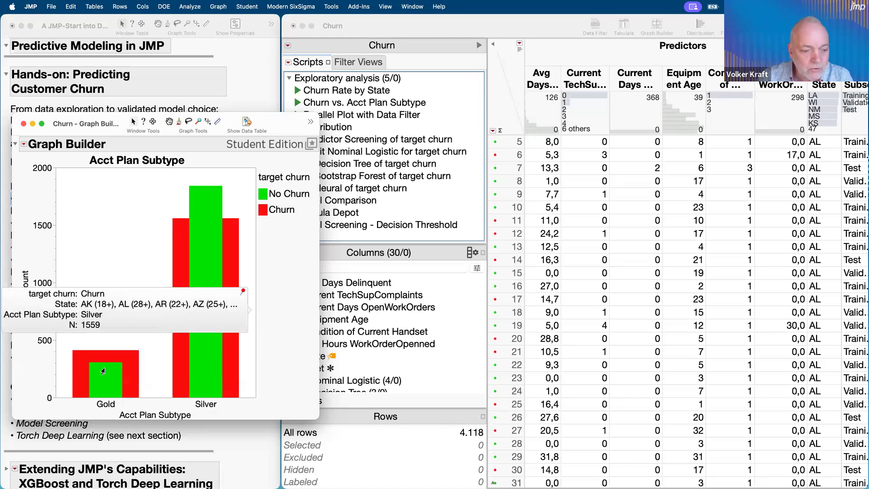
{"action": "mouse_move", "coordinate": [102, 388]}
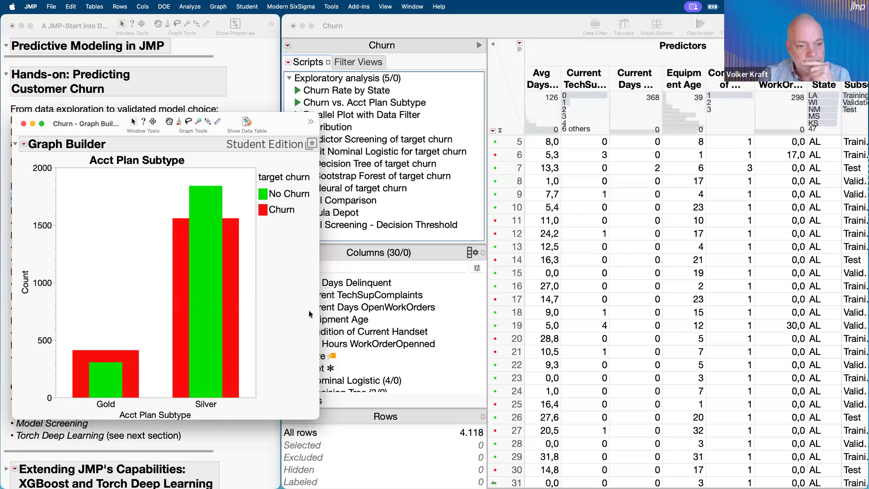
{"action": "left_click", "coordinate": [219, 7]}
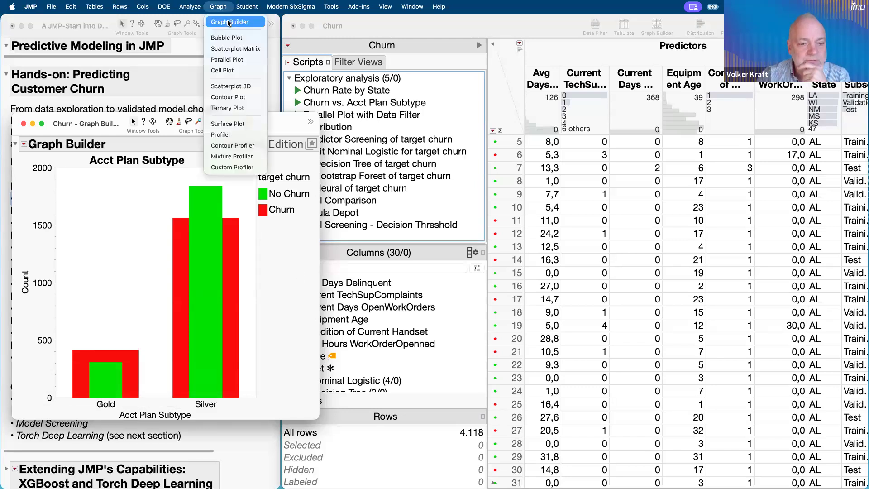
{"action": "left_click", "coordinate": [229, 24]}
{"action": "left_click_drag", "start_coordinate": [426, 167], "coordinate": [508, 63]}
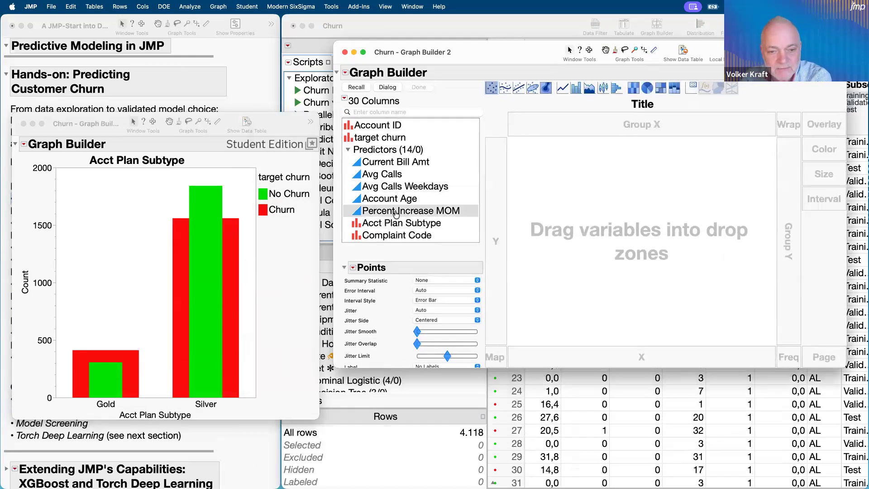
{"action": "scroll", "coordinate": [395, 213], "scroll_direction": "down", "scroll_amount": 5}
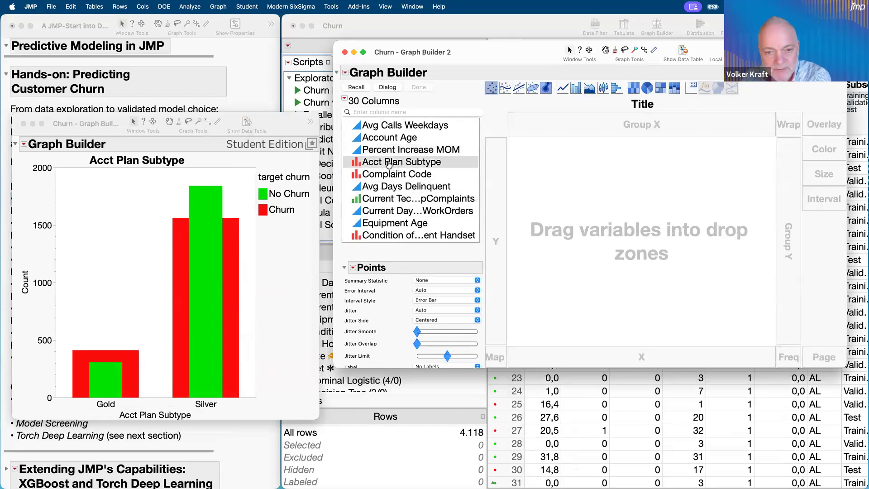
{"action": "left_click_drag", "start_coordinate": [388, 163], "coordinate": [625, 355]}
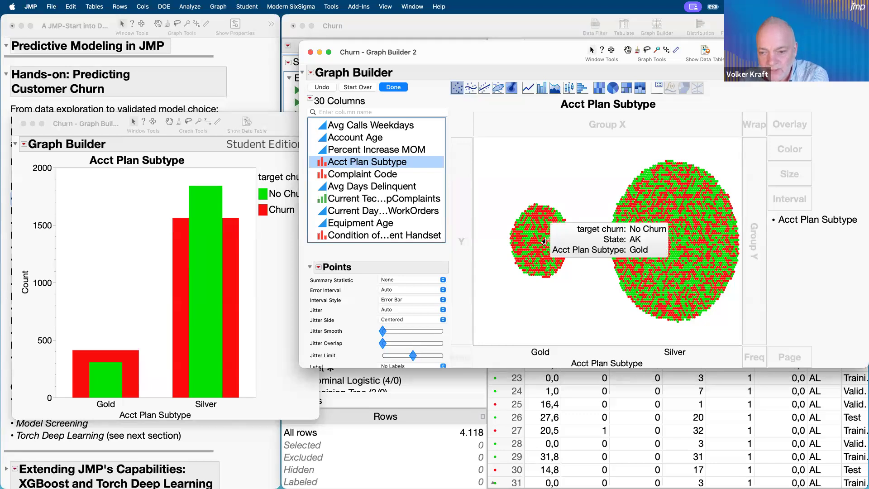
{"action": "mouse_move", "coordinate": [668, 240]}
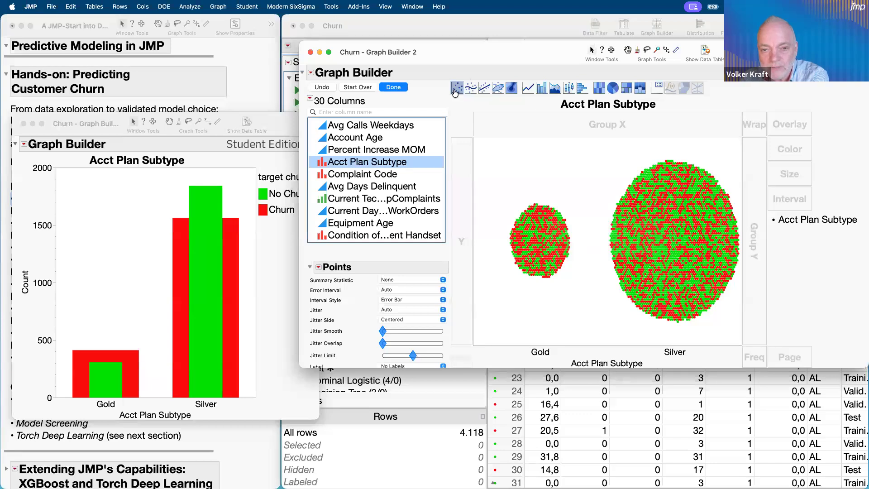
- Change the Acct Plan Subtype graph to bars and overlay them by target churn
{"action": "left_click", "coordinate": [543, 90]}
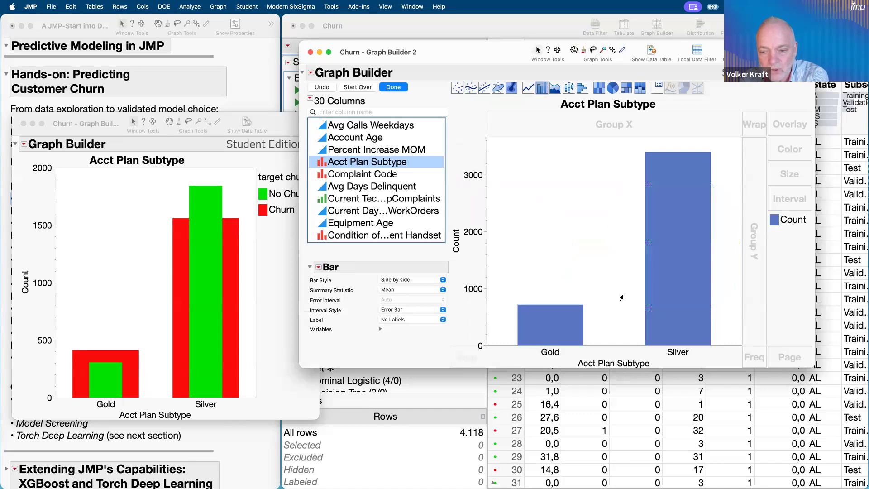
{"action": "mouse_move", "coordinate": [653, 297]}
{"action": "scroll", "coordinate": [399, 172], "scroll_direction": "up", "scroll_amount": 3}
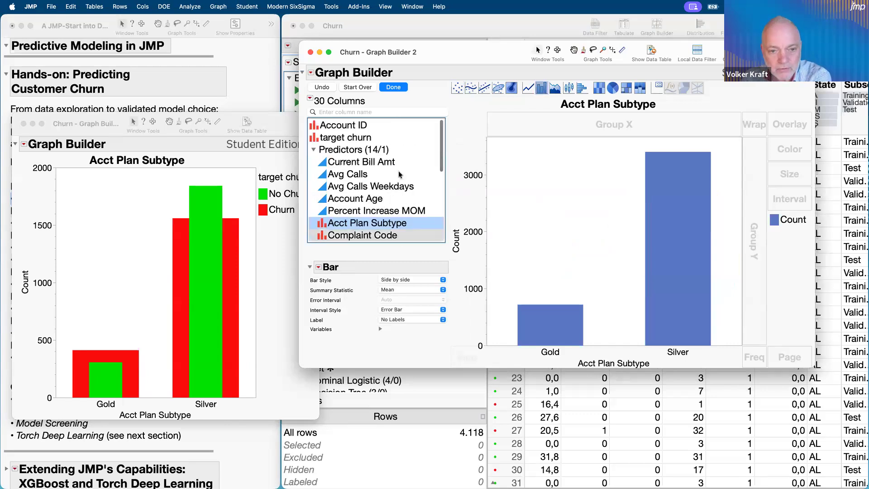
{"action": "left_click", "coordinate": [346, 138]}
{"action": "left_click_drag", "start_coordinate": [347, 137], "coordinate": [784, 132]}
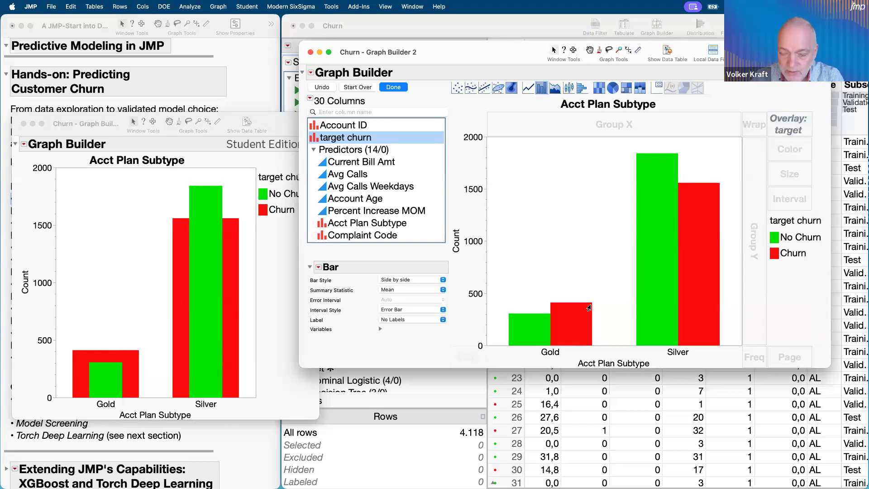
{"action": "mouse_move", "coordinate": [589, 307]}
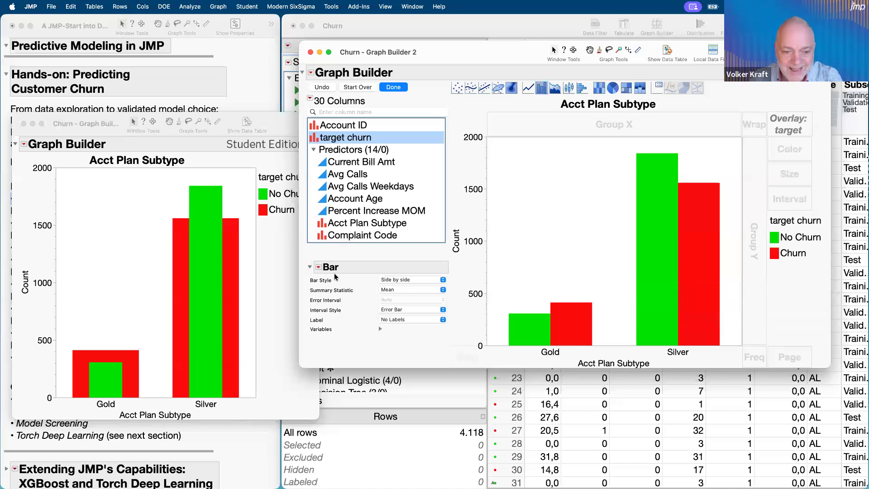
- Set the bar style to Nested and finish the Acct Plan Subtype graph
{"action": "left_click", "coordinate": [414, 280]}
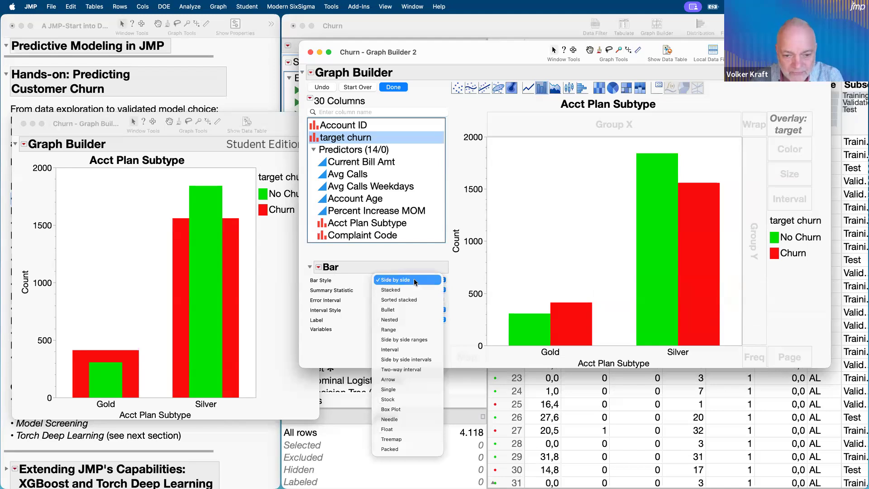
{"action": "left_click", "coordinate": [412, 320]}
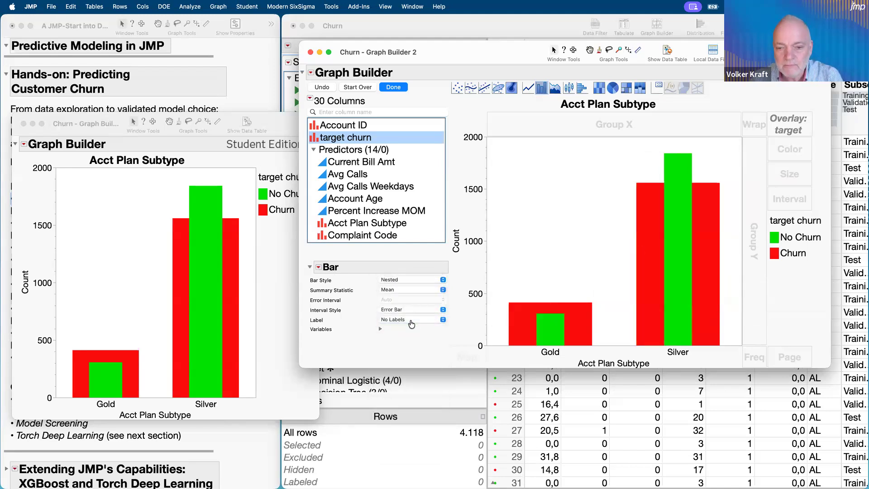
{"action": "left_click", "coordinate": [394, 87]}
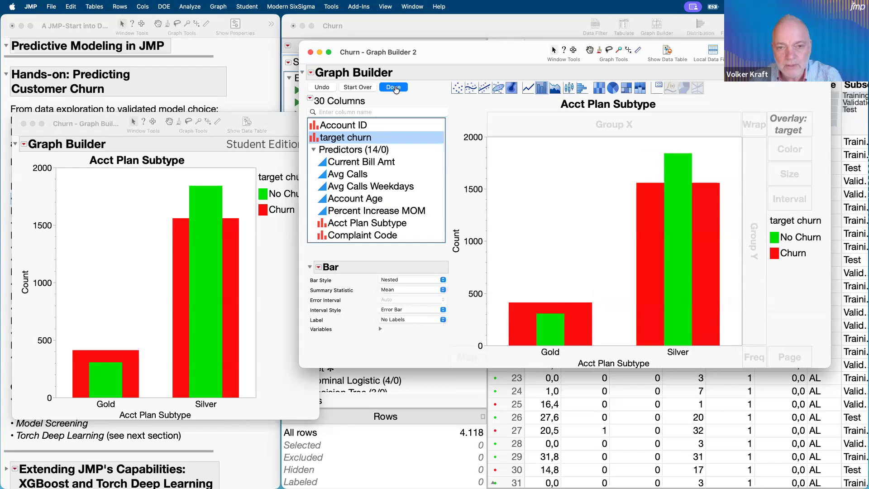
- Move the rebuilt bar chart beside the saved one for comparison, and close both graphs
{"action": "left_click_drag", "start_coordinate": [409, 67], "coordinate": [528, 121]}
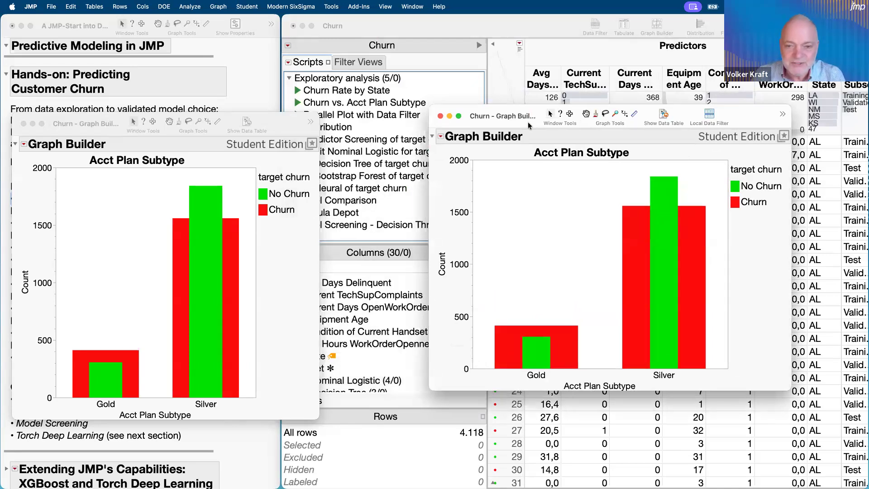
{"action": "left_click", "coordinate": [440, 117]}
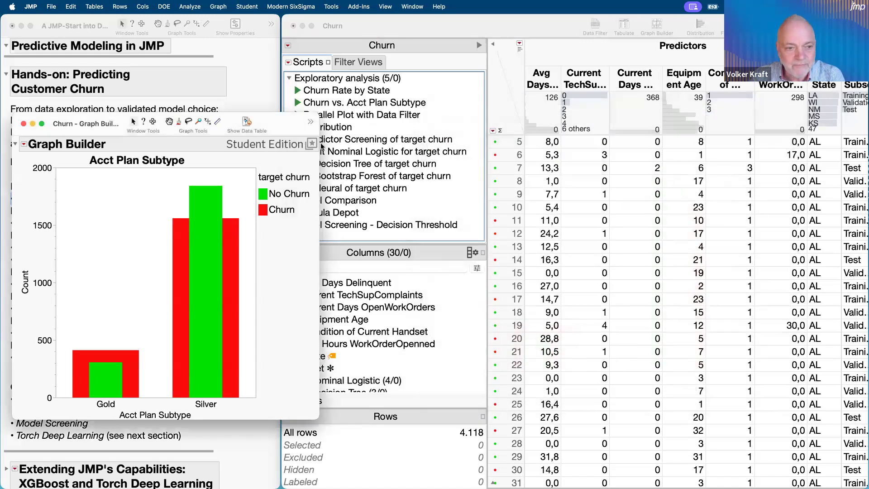
{"action": "left_click", "coordinate": [23, 126]}
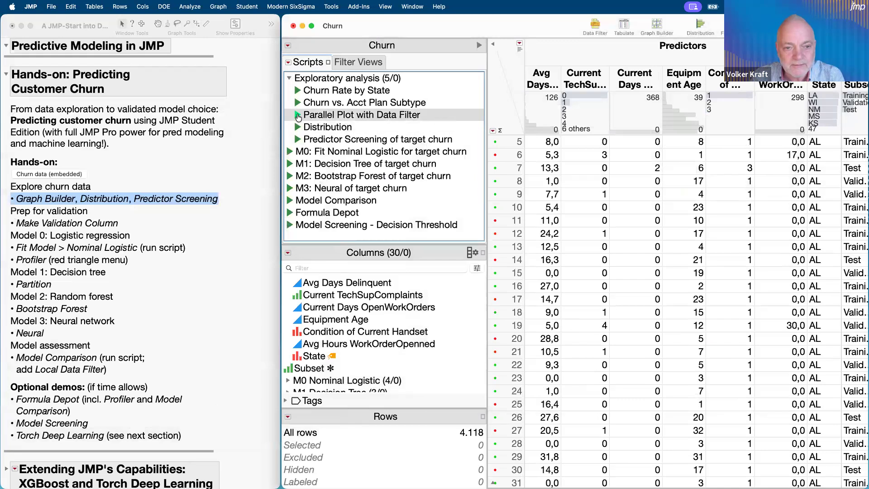
- Run the saved Parallel Plot with Data Filter script and highlight the high Account Age lines in its Silver panel
{"action": "left_click", "coordinate": [298, 116]}
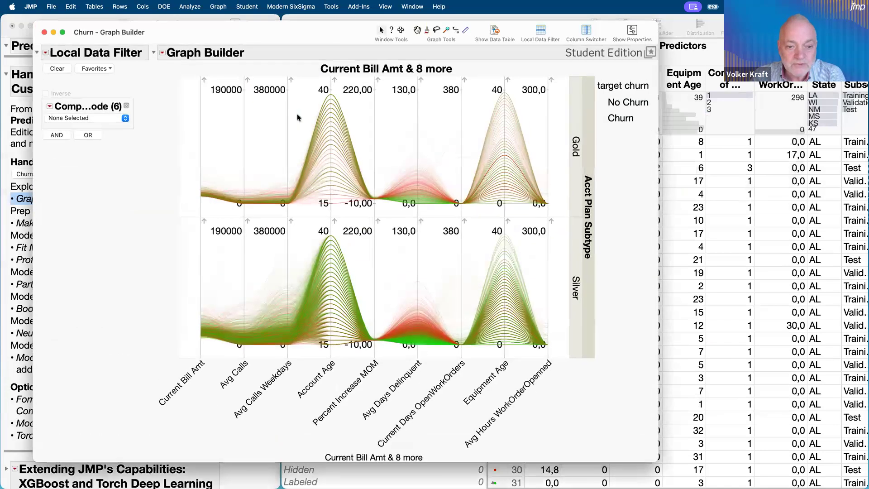
{"action": "left_click_drag", "start_coordinate": [284, 38], "coordinate": [441, 32]}
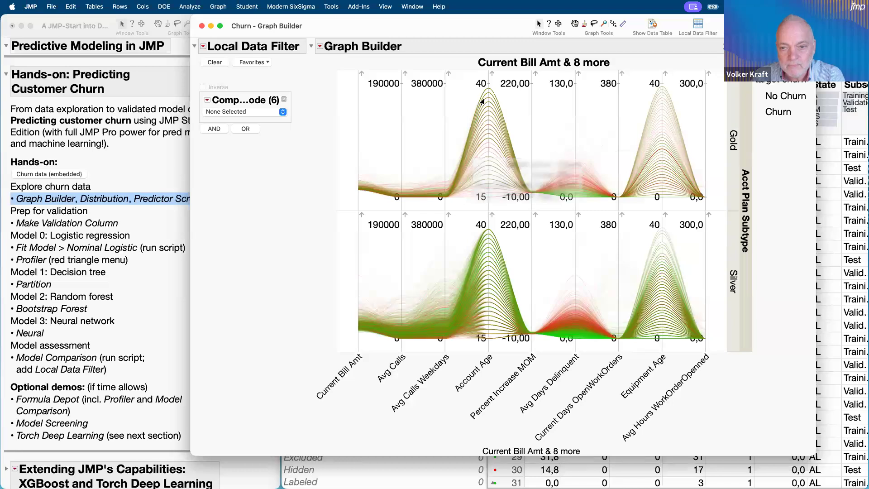
{"action": "mouse_move", "coordinate": [772, 132]}
{"action": "left_mouse_down"}
{"action": "mouse_move", "coordinate": [737, 177]}
{"action": "mouse_move", "coordinate": [778, 160]}
{"action": "left_mouse_up"}
{"action": "mouse_move", "coordinate": [772, 265]}
{"action": "left_mouse_down"}
{"action": "mouse_move", "coordinate": [751, 322]}
{"action": "mouse_move", "coordinate": [768, 278]}
{"action": "left_mouse_up"}
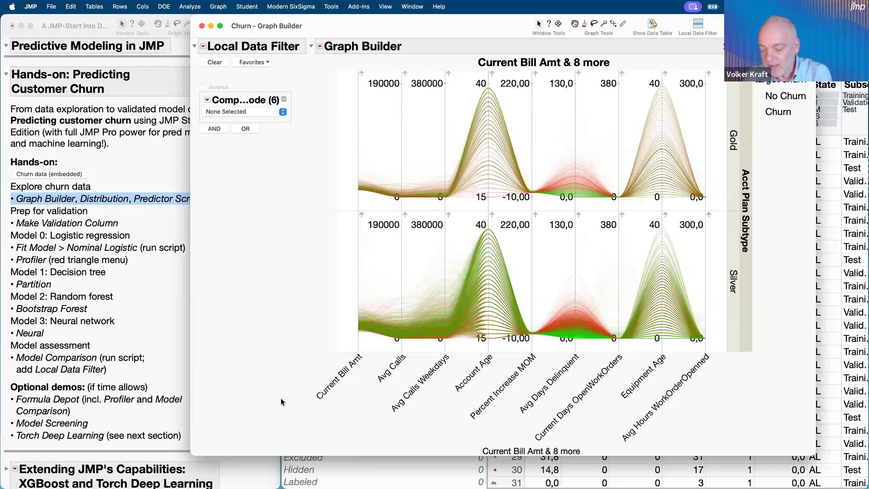
{"action": "mouse_move", "coordinate": [281, 398]}
{"action": "left_mouse_down"}
{"action": "mouse_move", "coordinate": [324, 338]}
{"action": "mouse_move", "coordinate": [665, 319]}
{"action": "mouse_move", "coordinate": [752, 357]}
{"action": "mouse_move", "coordinate": [757, 424]}
{"action": "left_mouse_up"}
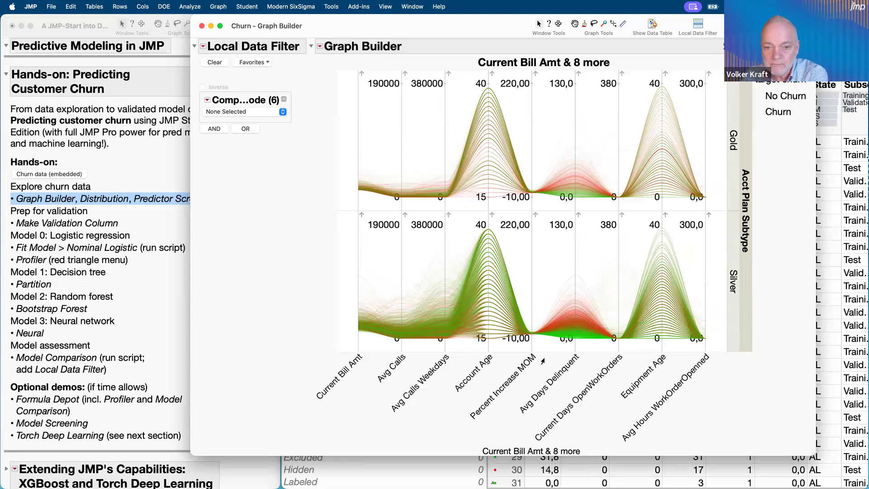
{"action": "mouse_move", "coordinate": [477, 217]}
{"action": "left_mouse_down"}
{"action": "mouse_move", "coordinate": [496, 281]}
{"action": "mouse_move", "coordinate": [495, 240]}
{"action": "mouse_move", "coordinate": [495, 284]}
{"action": "mouse_move", "coordinate": [493, 234]}
{"action": "mouse_move", "coordinate": [496, 264]}
{"action": "left_mouse_up"}
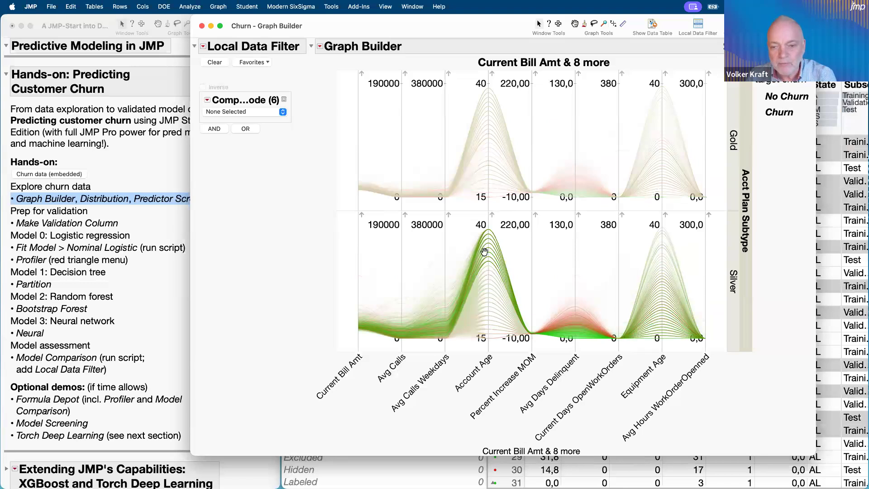
{"action": "mouse_move", "coordinate": [612, 267]}
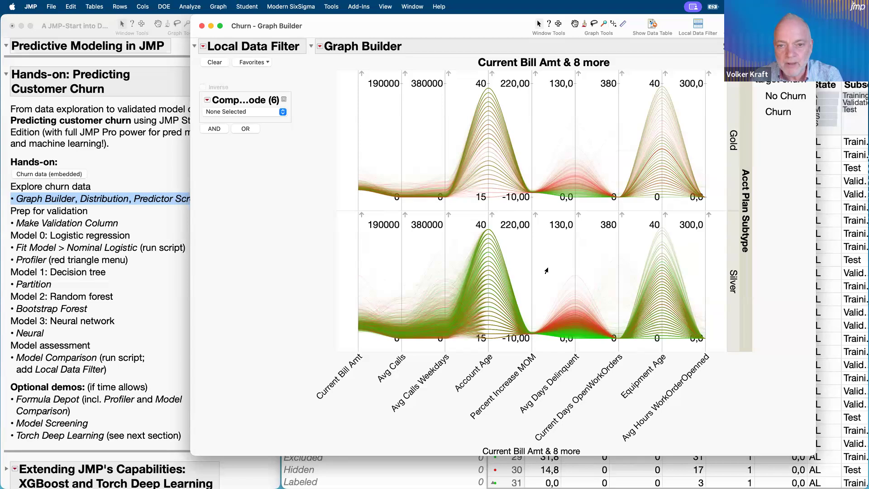
- Filter the parallel plot to the Moving complaint code, and close the plot after examining it
{"action": "left_click", "coordinate": [249, 112]}
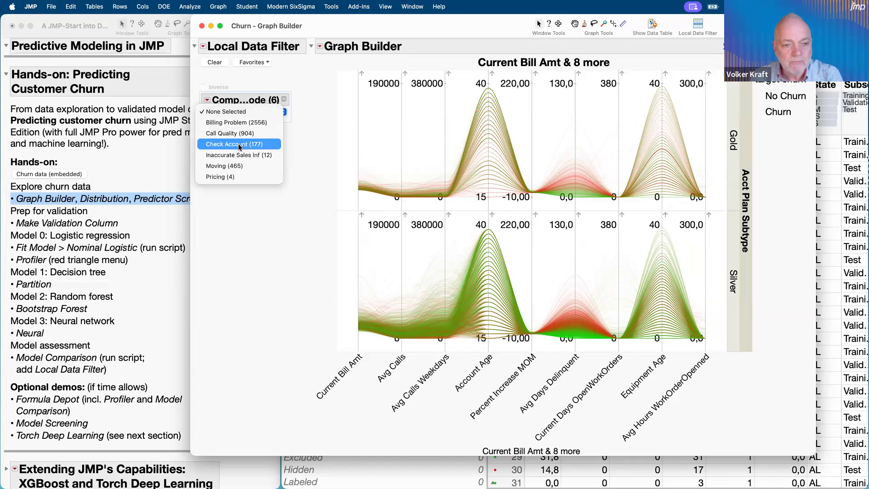
{"action": "left_click", "coordinate": [233, 168]}
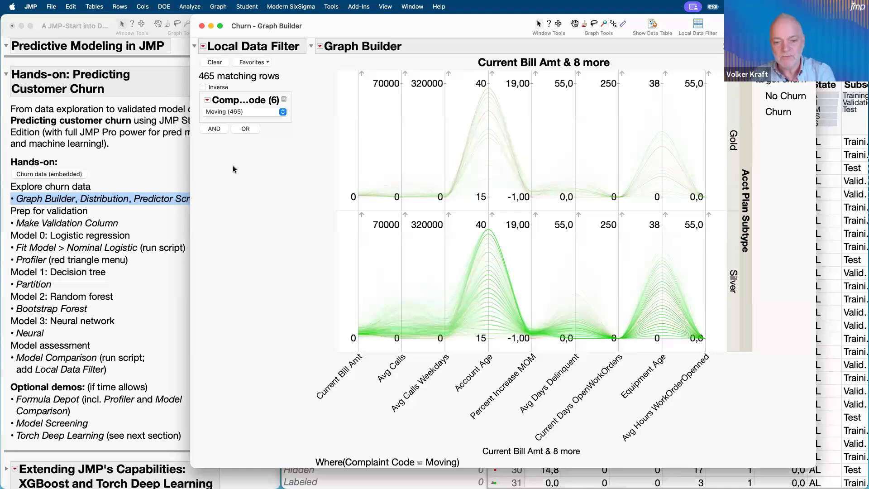
{"action": "mouse_move", "coordinate": [191, 76]}
{"action": "left_mouse_down"}
{"action": "mouse_move", "coordinate": [296, 129]}
{"action": "mouse_move", "coordinate": [313, 112]}
{"action": "left_mouse_up"}
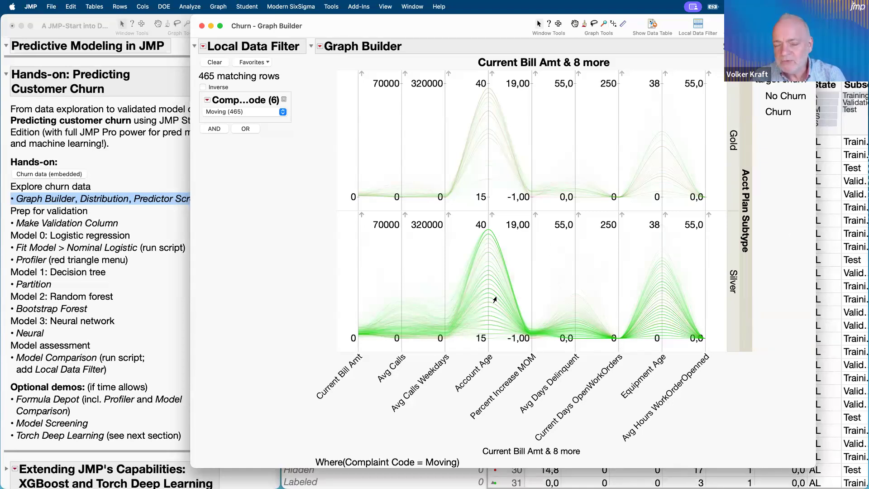
{"action": "mouse_move", "coordinate": [495, 300]}
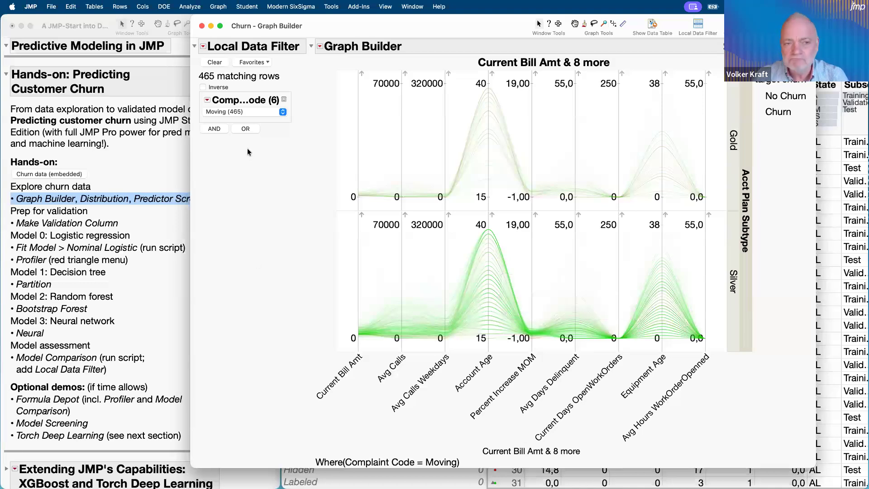
{"action": "left_click", "coordinate": [202, 26]}
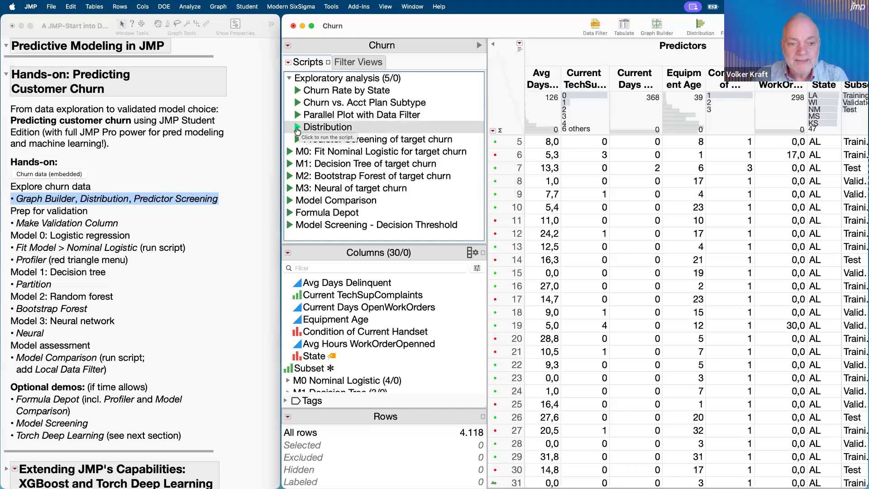
- Run the saved Distribution script, shift its report window aside, and look through the histograms of target churn and the predictors
{"action": "left_click", "coordinate": [297, 129]}
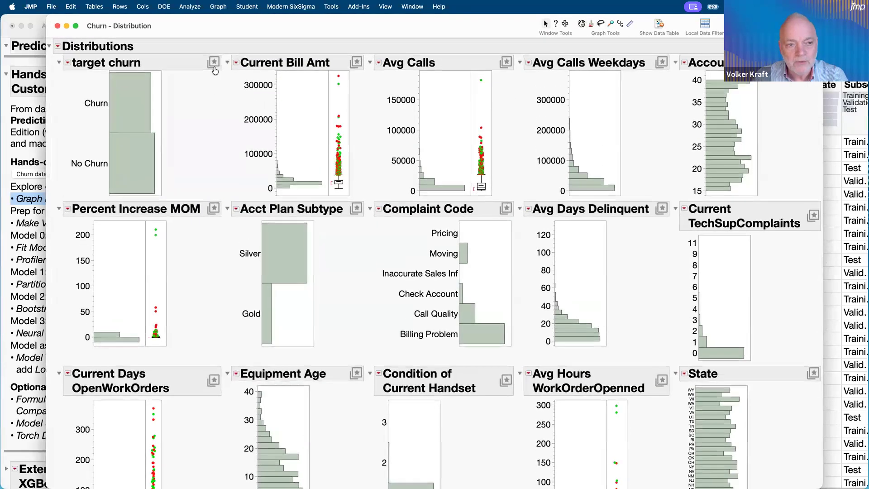
{"action": "left_click_drag", "start_coordinate": [216, 29], "coordinate": [263, 29]}
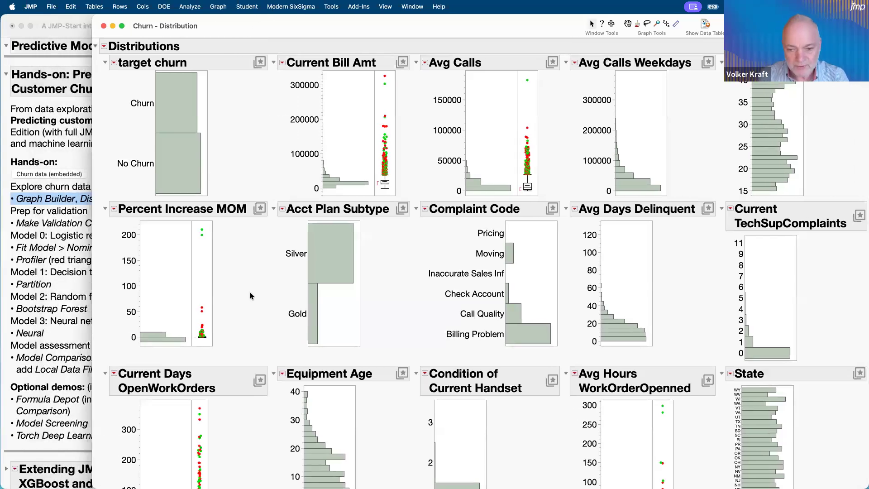
{"action": "scroll", "coordinate": [408, 299], "scroll_direction": "down", "scroll_amount": 5}
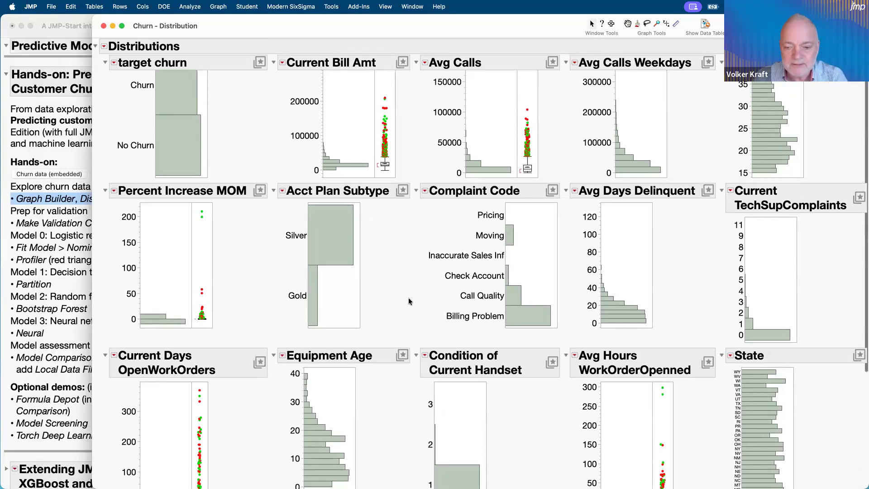
{"action": "scroll", "coordinate": [409, 298], "scroll_direction": "up", "scroll_amount": 5}
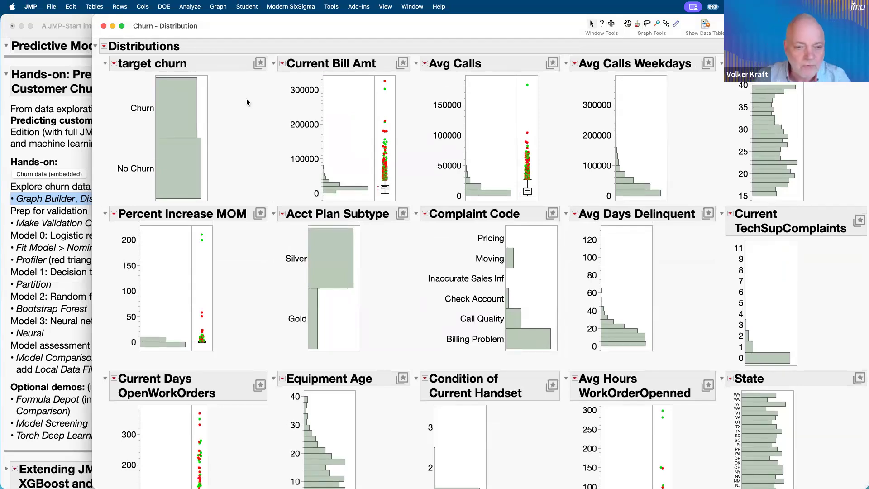
- Create a histograms-only Distribution of target churn and all Predictors columns, and move the new report over the saved one for comparison
{"action": "left_click", "coordinate": [187, 7]}
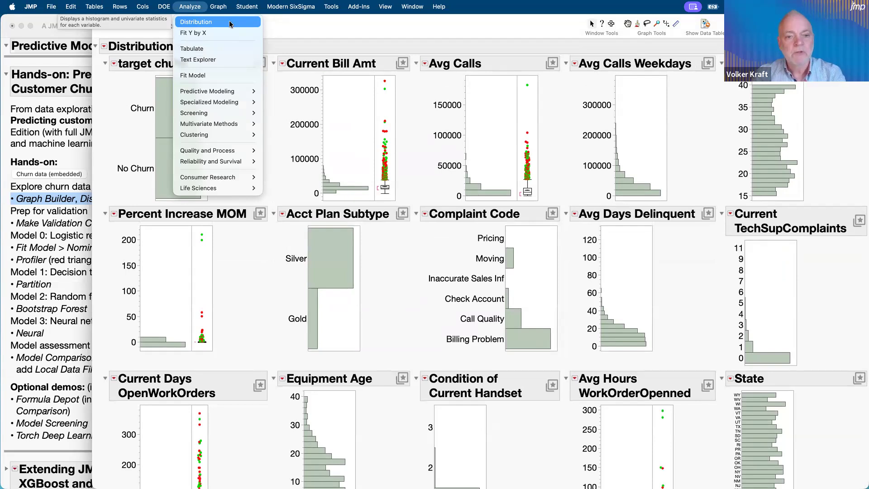
{"action": "left_click", "coordinate": [206, 22]}
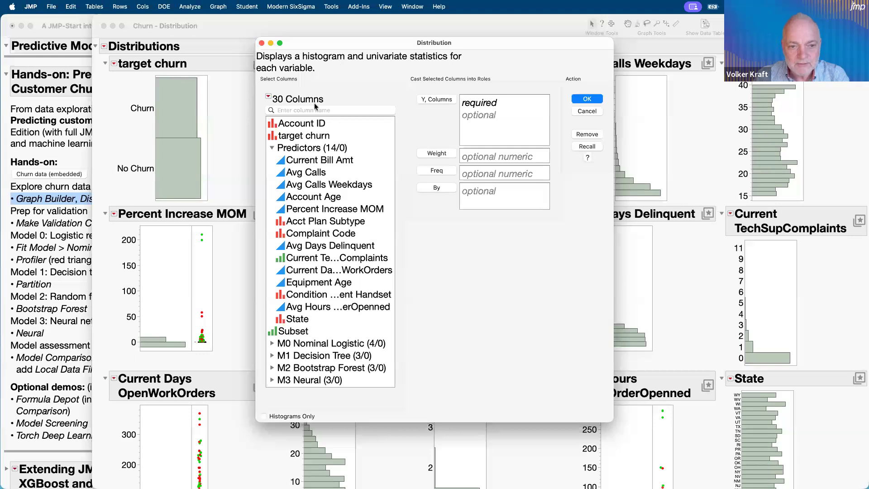
{"action": "left_click", "coordinate": [311, 137]}
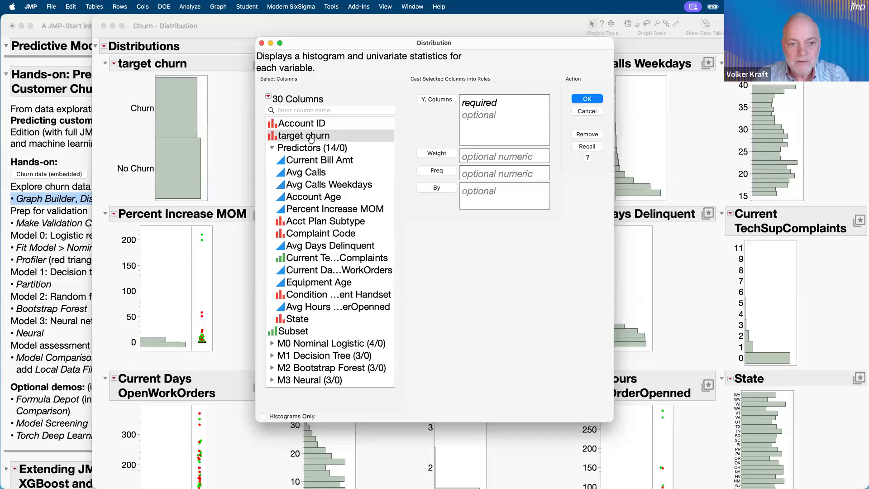
{"action": "left_click", "coordinate": [443, 100]}
{"action": "left_click", "coordinate": [332, 147]}
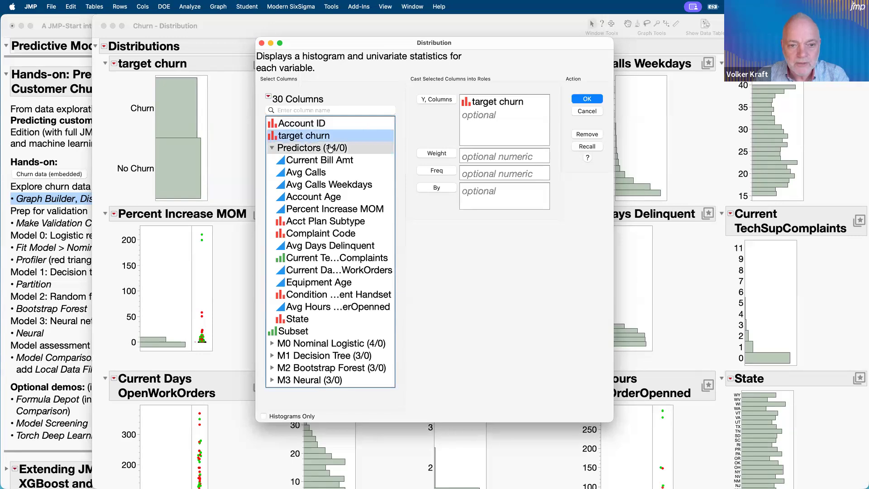
{"action": "left_click", "coordinate": [442, 99]}
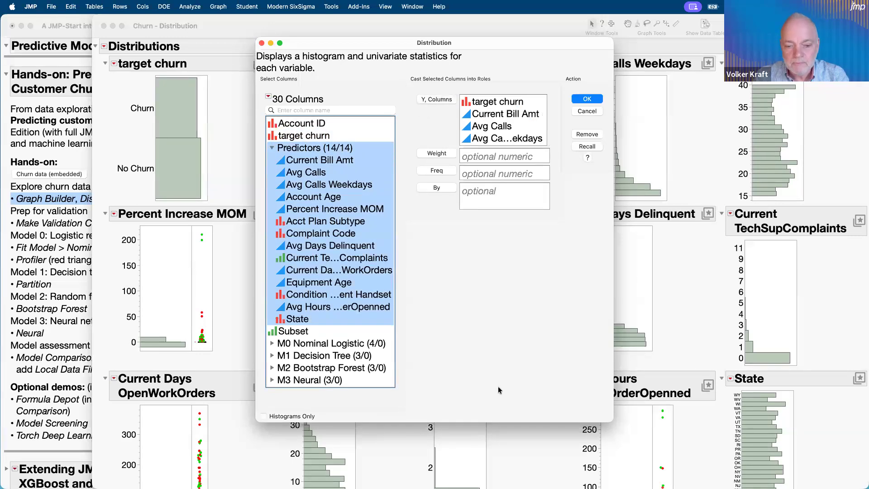
{"action": "left_click_drag", "start_coordinate": [474, 376], "coordinate": [287, 400]}
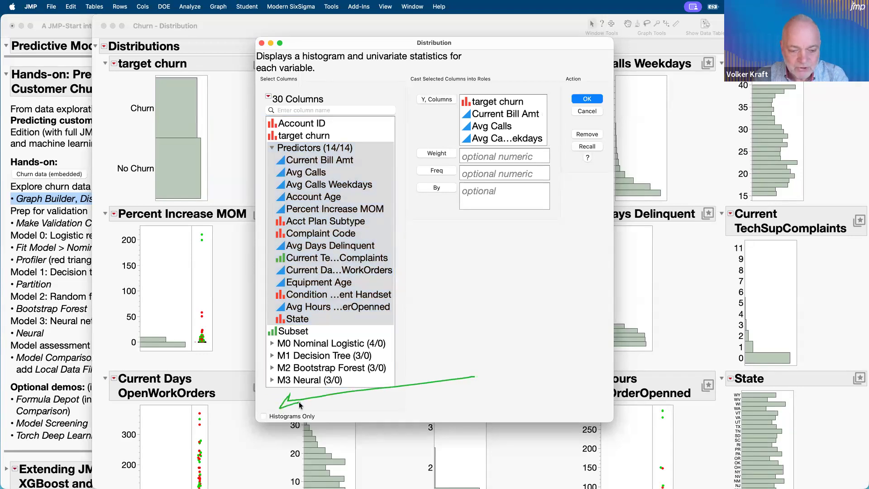
{"action": "left_click", "coordinate": [262, 417]}
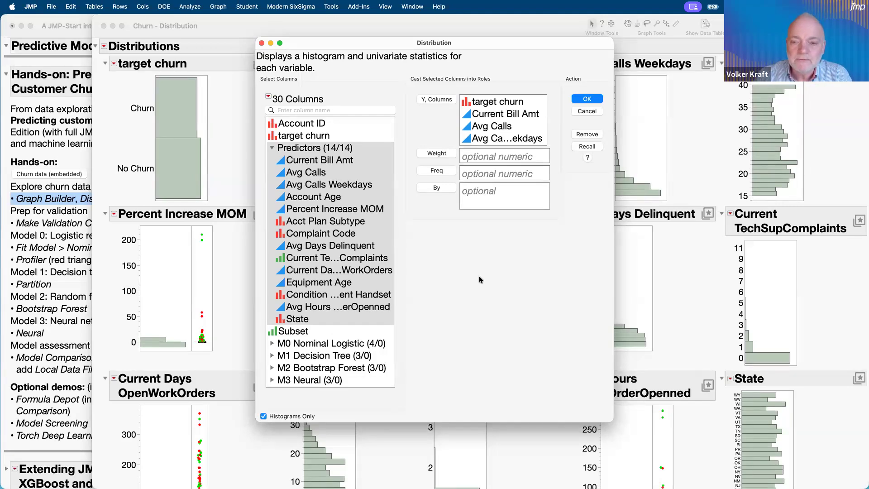
{"action": "left_click", "coordinate": [587, 99]}
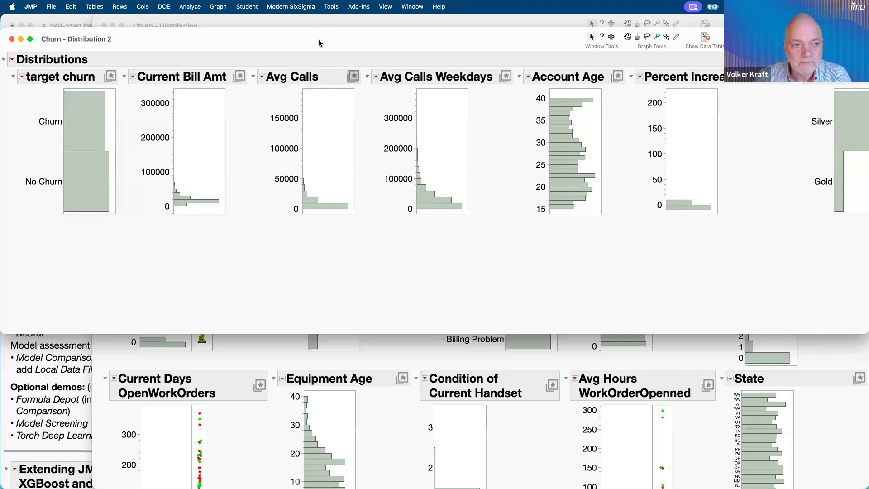
{"action": "left_click_drag", "start_coordinate": [317, 33], "coordinate": [377, 279]}
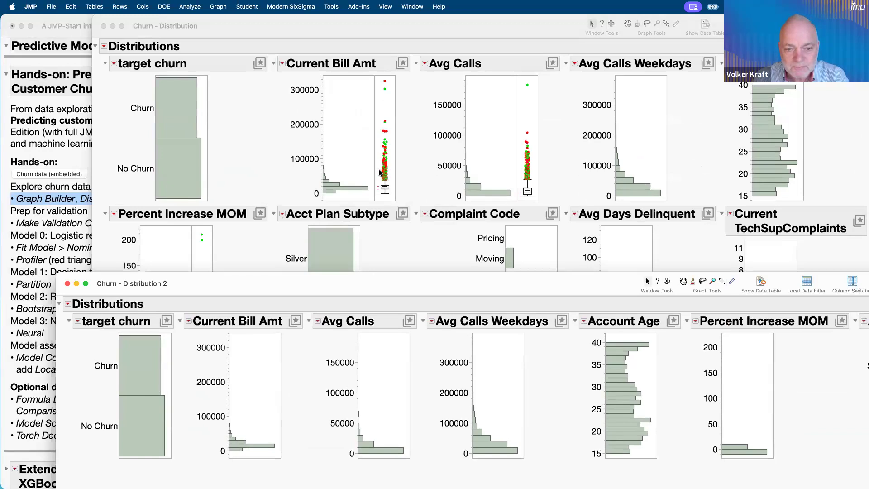
{"action": "left_click_drag", "start_coordinate": [399, 285], "coordinate": [375, 103]}
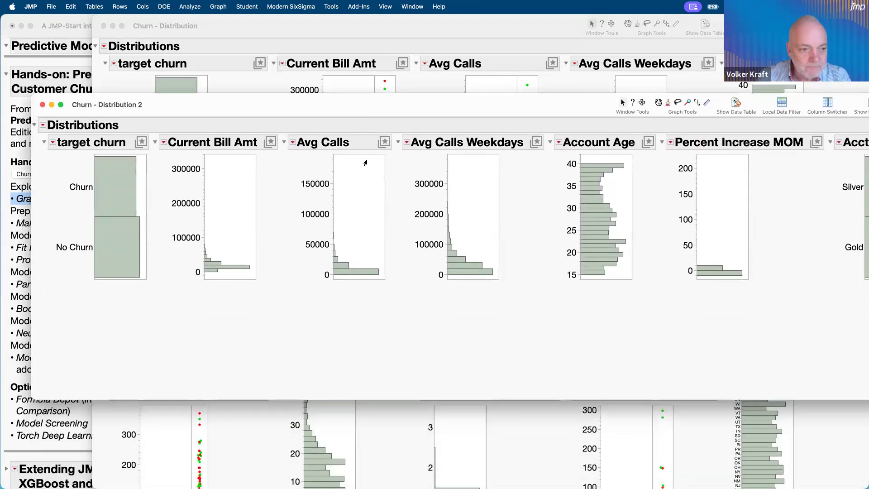
- Add outlier box plots to all continuous histograms at once, and look across the report from target churn to State
{"action": "left_click", "coordinate": [163, 142]}
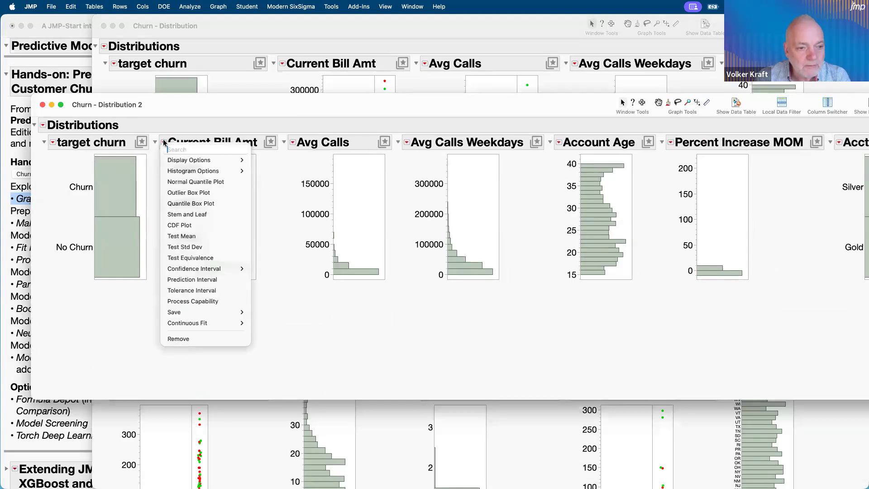
{"action": "left_click", "coordinate": [167, 126]}
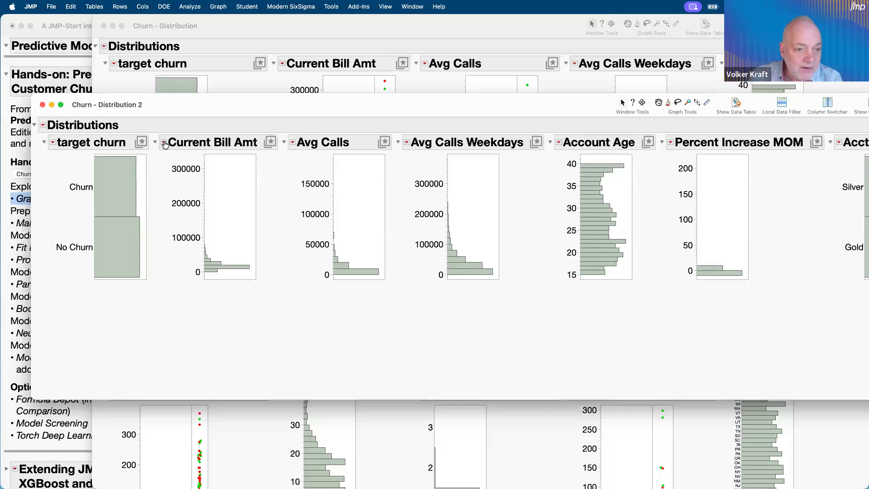
{"action": "left_click", "coordinate": [165, 143]}
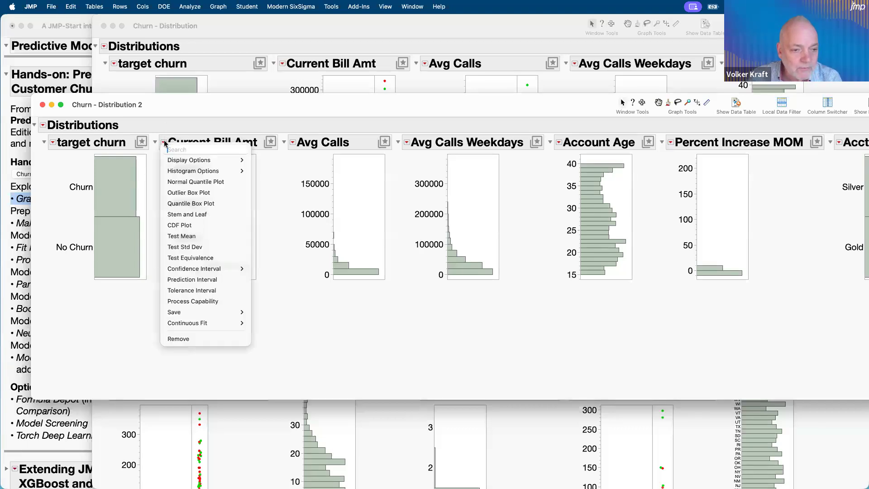
{"action": "mouse_move", "coordinate": [187, 174]}
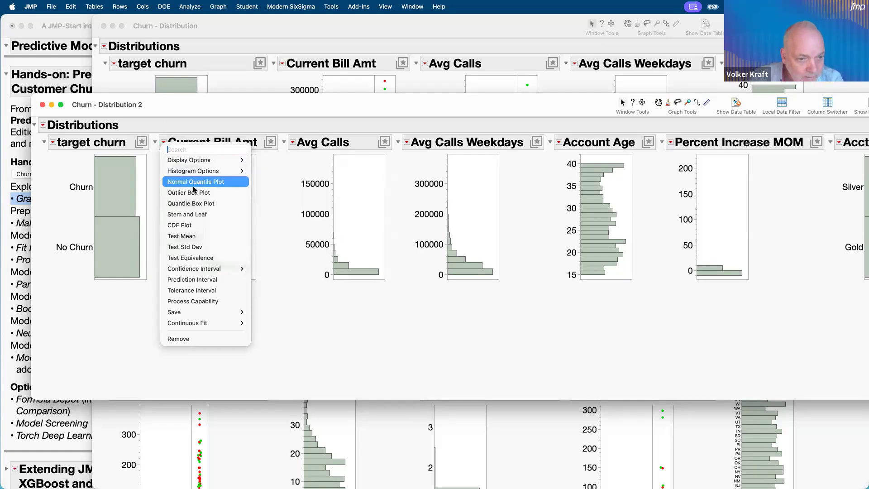
{"action": "left_click", "coordinate": [222, 192], "text": "super"}
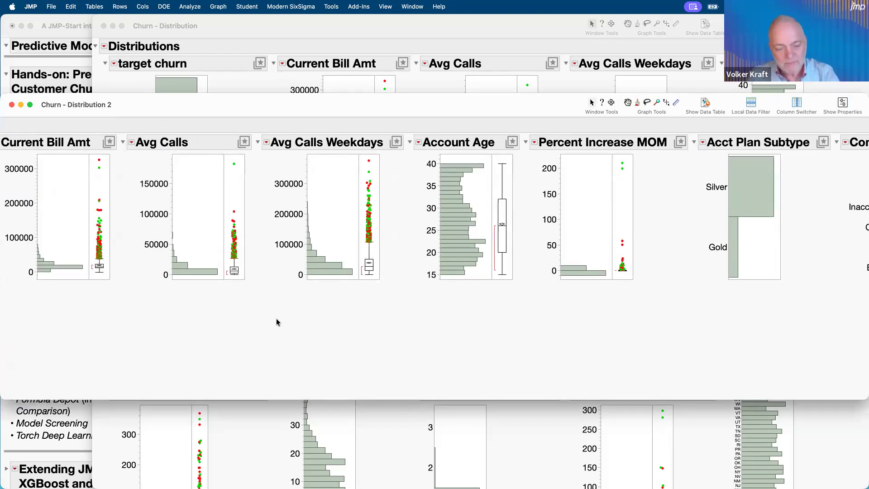
{"action": "scroll", "coordinate": [323, 311], "scroll_direction": "right", "scroll_amount": 5}
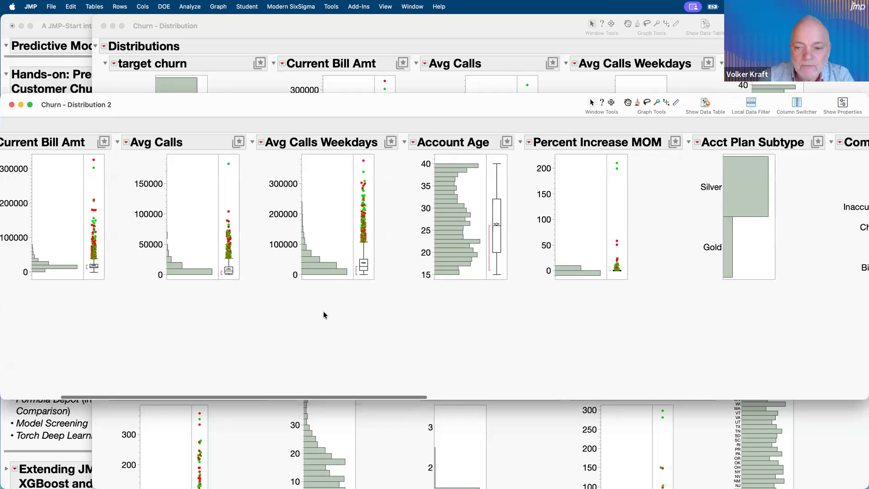
{"action": "scroll", "coordinate": [323, 311], "scroll_direction": "right", "scroll_amount": 20}
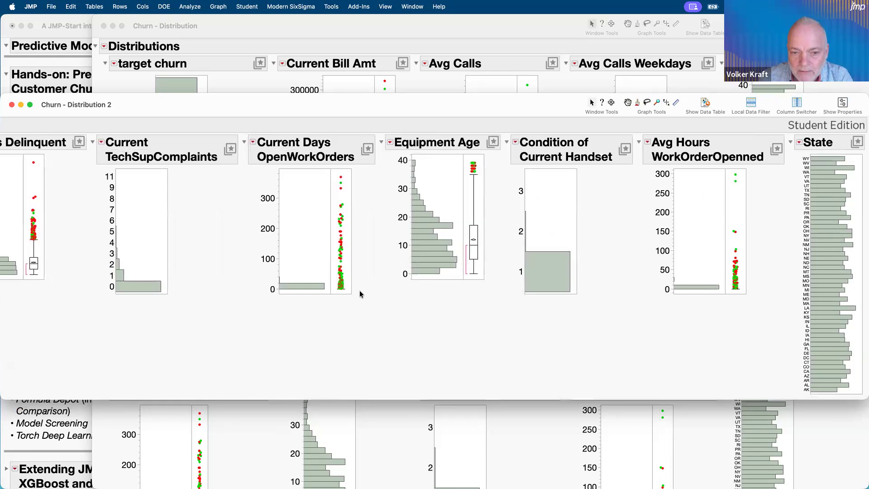
{"action": "scroll", "coordinate": [325, 324], "scroll_direction": "left", "scroll_amount": 20}
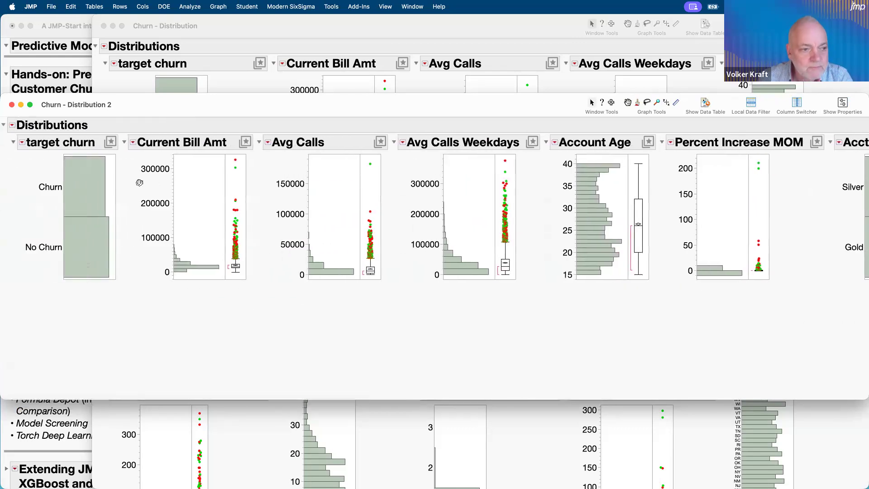
- Arrange the distributions with 5 analyses across each row, and shift the report window to compare it with the saved report
{"action": "left_click", "coordinate": [12, 125]}
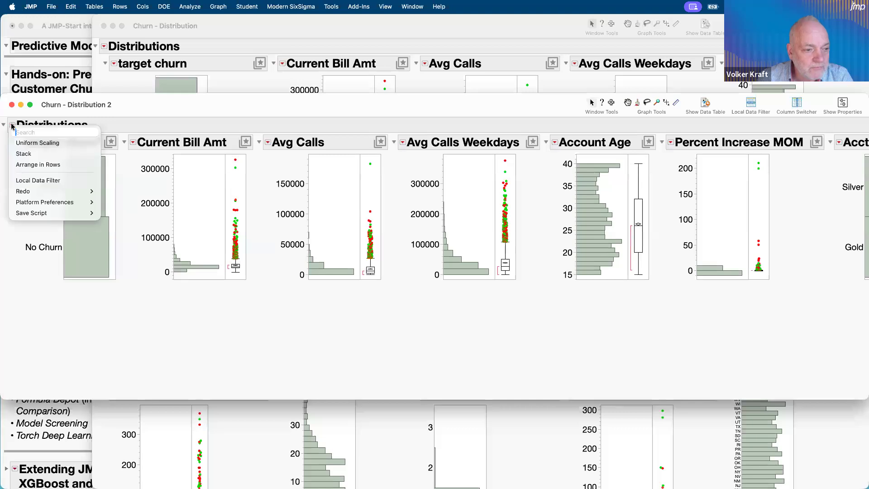
{"action": "left_click", "coordinate": [37, 165]}
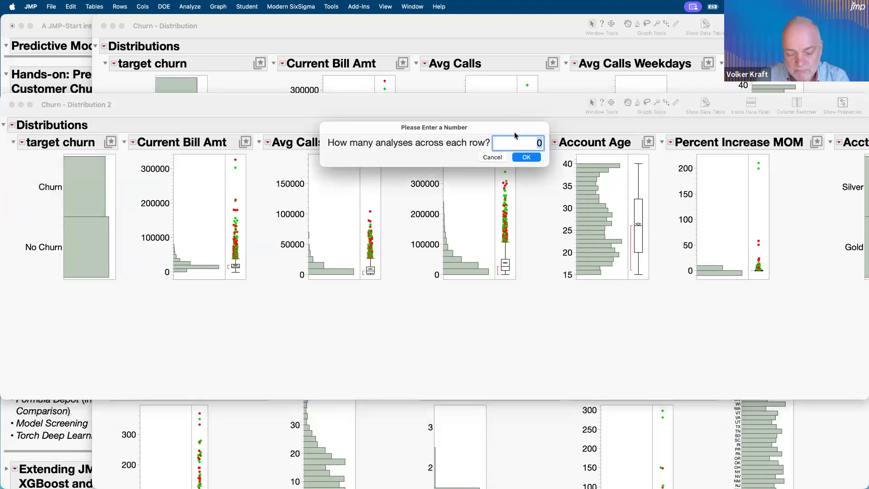
{"action": "type", "text": "5"}
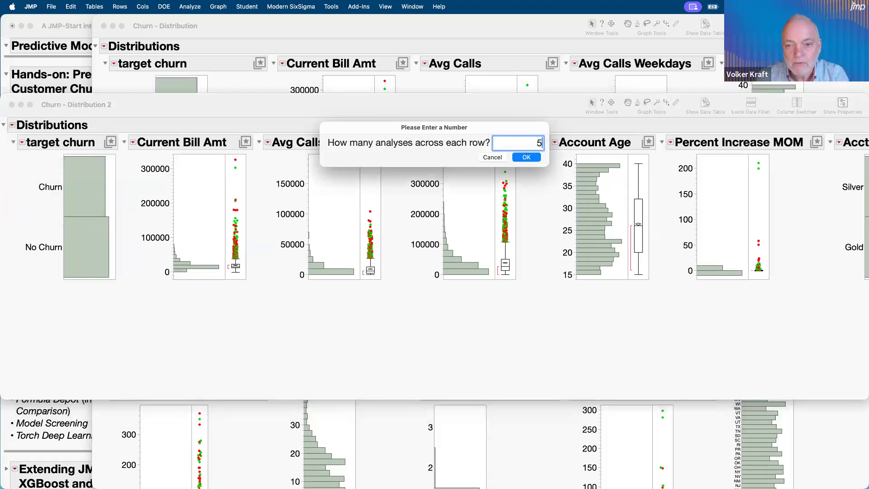
{"action": "left_click", "coordinate": [527, 157]}
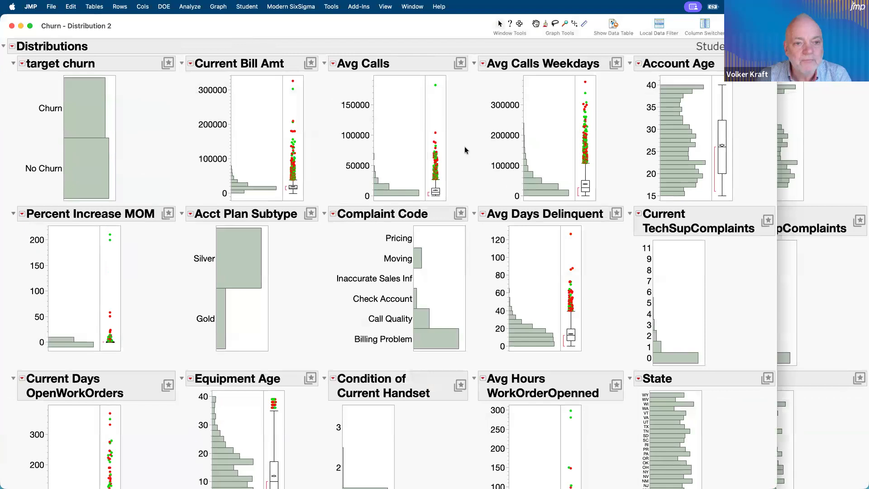
{"action": "left_click_drag", "start_coordinate": [239, 30], "coordinate": [613, 175]}
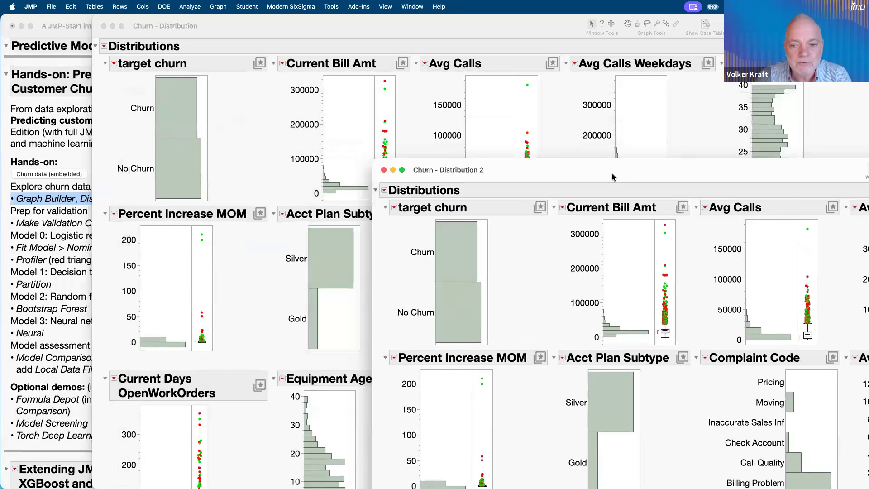
{"action": "left_click_drag", "start_coordinate": [462, 173], "coordinate": [273, 66]}
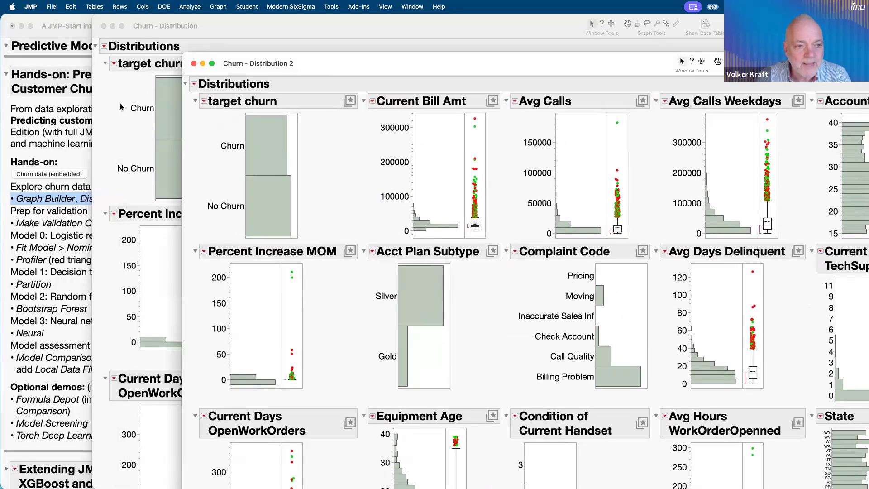
{"action": "left_click_drag", "start_coordinate": [357, 59], "coordinate": [225, 5]}
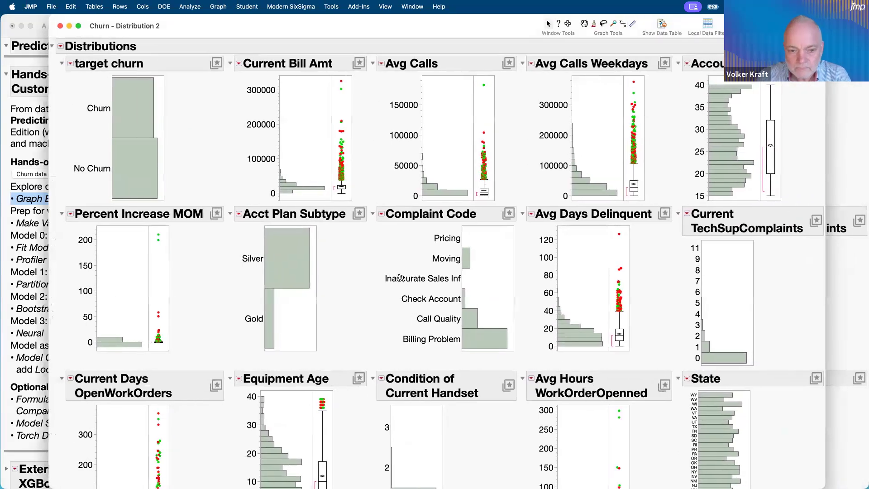
- Look through the rearranged report, examining the Acct Plan Subtype, Complaint Code and Avg Days Delinquent distributions
{"action": "scroll", "coordinate": [371, 338], "scroll_direction": "down", "scroll_amount": 5}
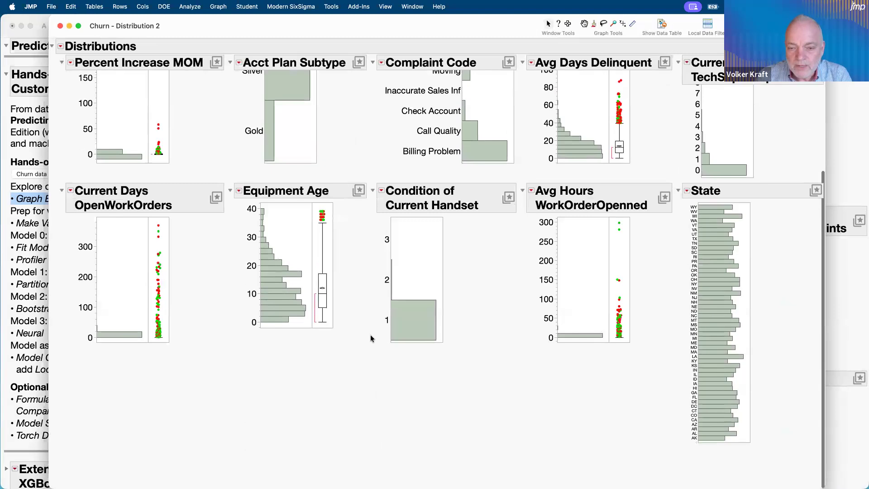
{"action": "scroll", "coordinate": [370, 337], "scroll_direction": "up", "scroll_amount": 4}
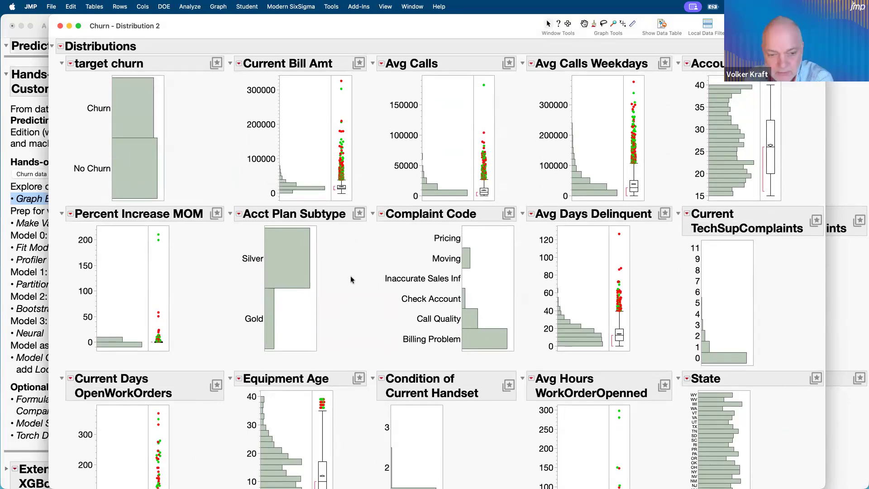
{"action": "left_click_drag", "start_coordinate": [351, 276], "coordinate": [217, 224]}
{"action": "left_click_drag", "start_coordinate": [242, 355], "coordinate": [363, 215]}
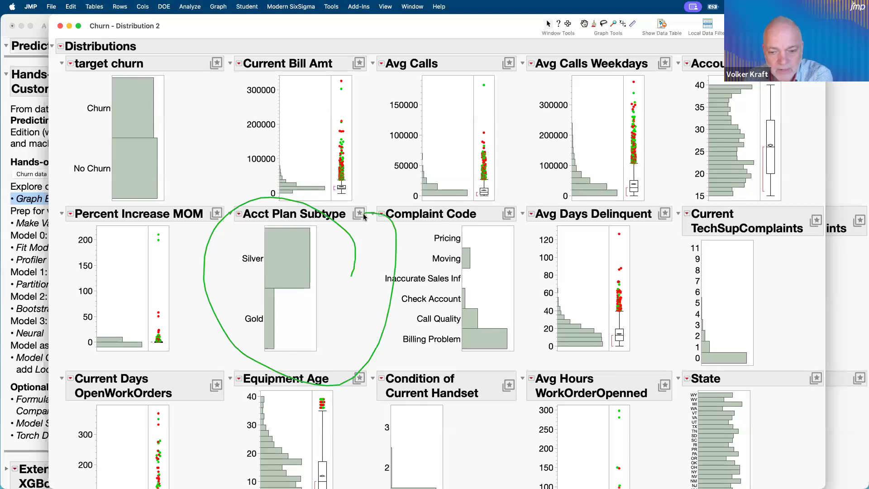
{"action": "mouse_move", "coordinate": [524, 234]}
{"action": "left_mouse_down"}
{"action": "mouse_move", "coordinate": [448, 197]}
{"action": "mouse_move", "coordinate": [508, 352]}
{"action": "mouse_move", "coordinate": [504, 202]}
{"action": "left_mouse_up"}
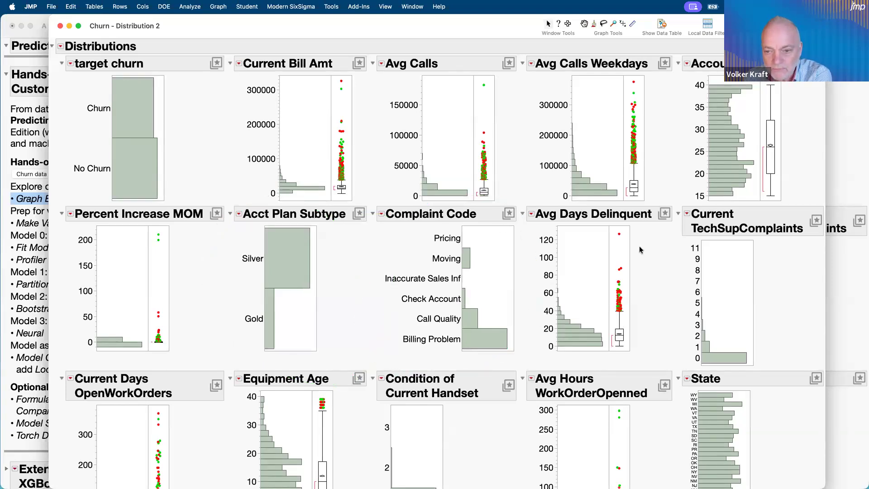
{"action": "mouse_move", "coordinate": [662, 293]}
{"action": "left_mouse_down"}
{"action": "mouse_move", "coordinate": [669, 273]}
{"action": "mouse_move", "coordinate": [527, 218]}
{"action": "mouse_move", "coordinate": [618, 360]}
{"action": "mouse_move", "coordinate": [651, 243]}
{"action": "left_mouse_up"}
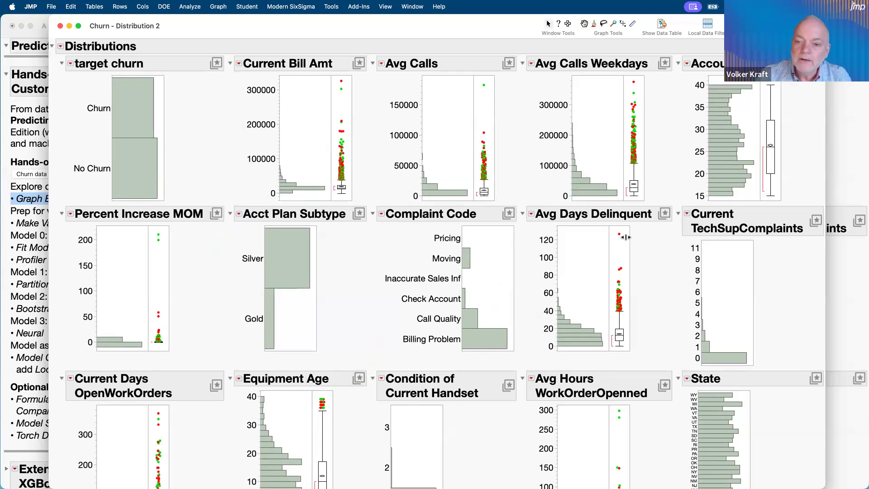
- Inspect the highest Avg Calls outlier, select it to look at its row hide and exclude options, and clear the selection
{"action": "mouse_move", "coordinate": [616, 236]}
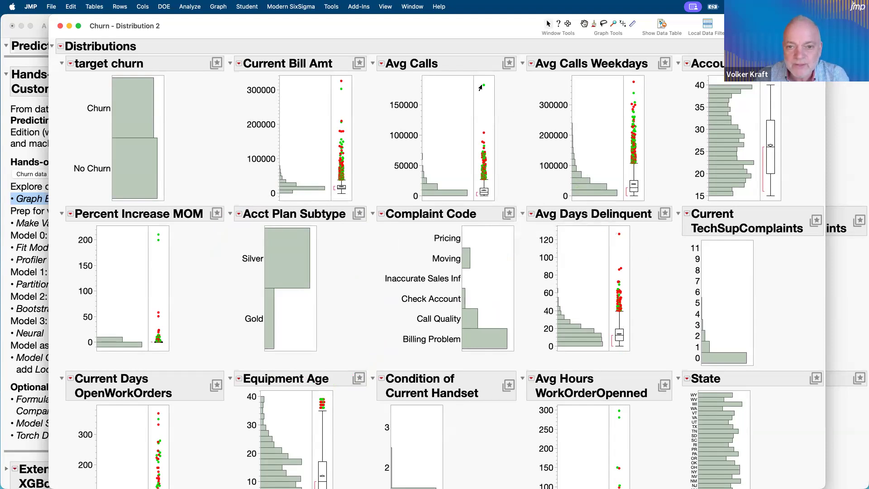
{"action": "mouse_move", "coordinate": [482, 87]}
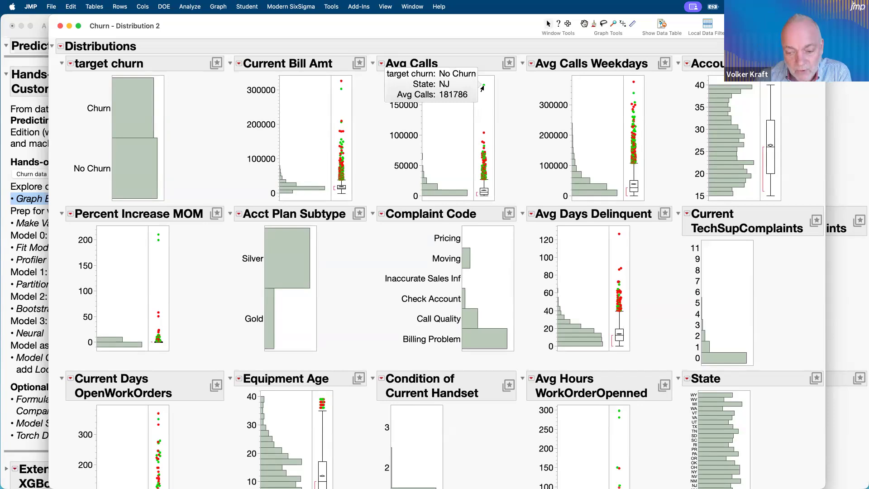
{"action": "right_click", "coordinate": [482, 88]}
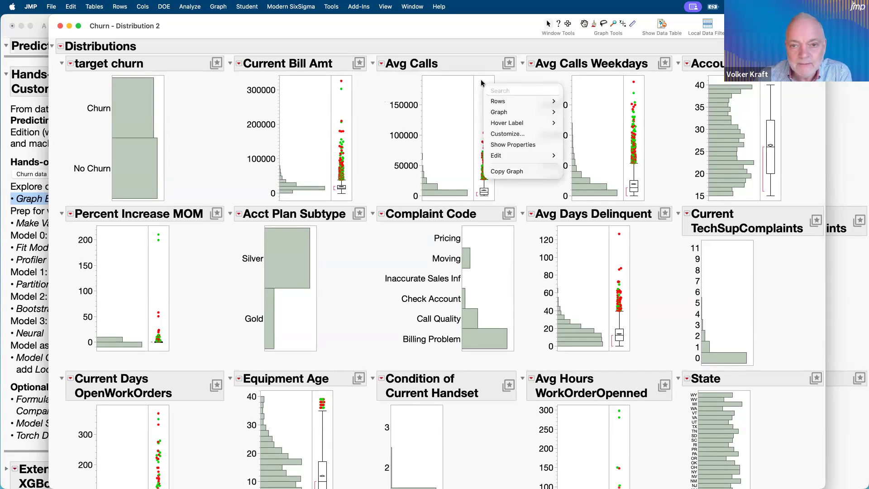
{"action": "left_click", "coordinate": [480, 81]}
{"action": "left_click", "coordinate": [482, 86]}
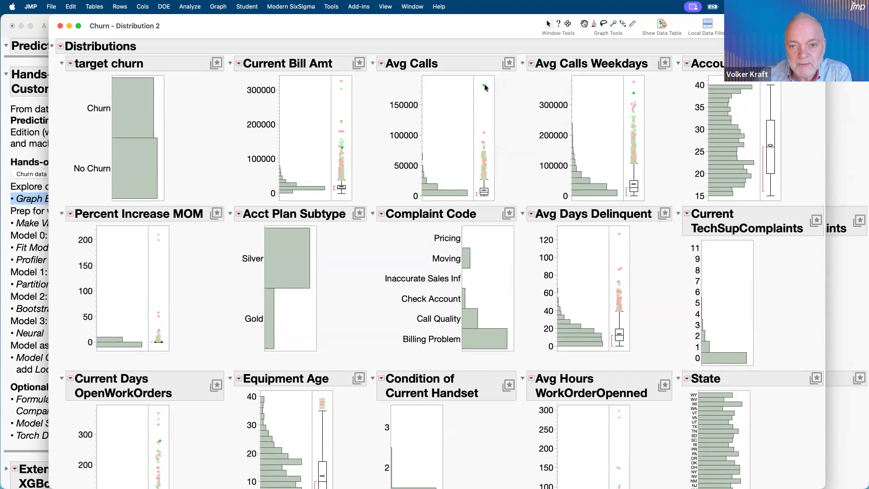
{"action": "right_click", "coordinate": [483, 86]}
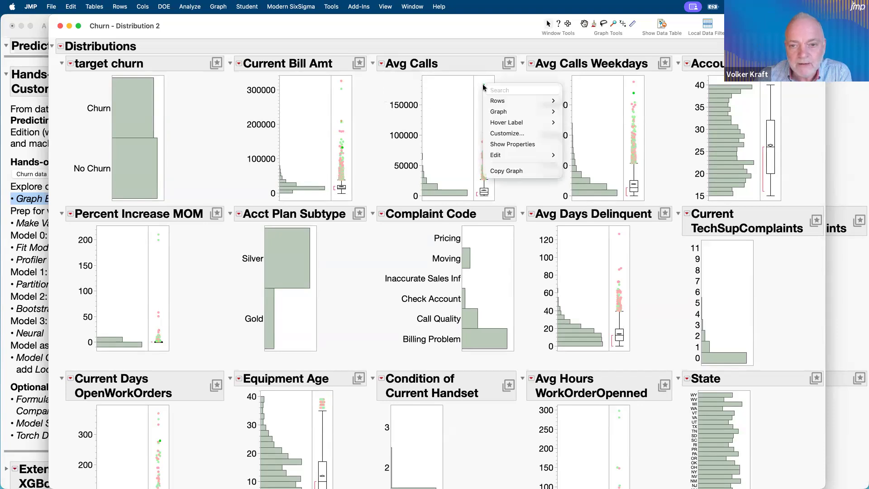
{"action": "mouse_move", "coordinate": [505, 103]}
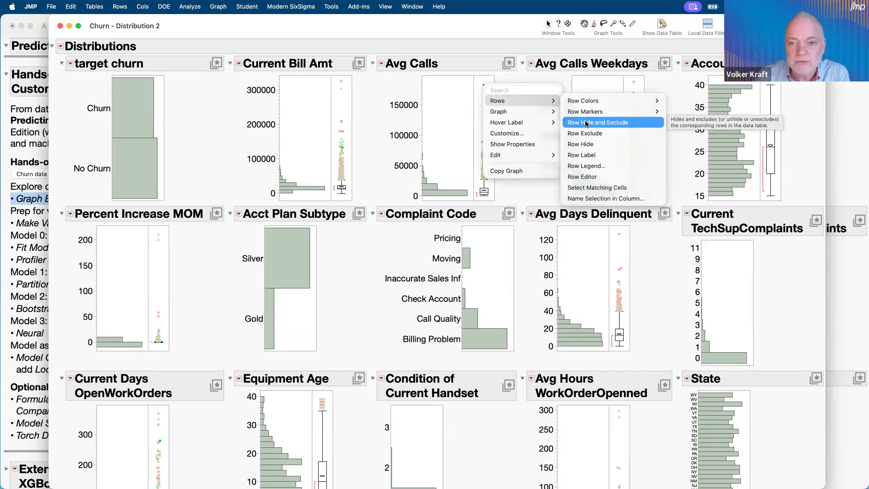
{"action": "left_click", "coordinate": [512, 184]}
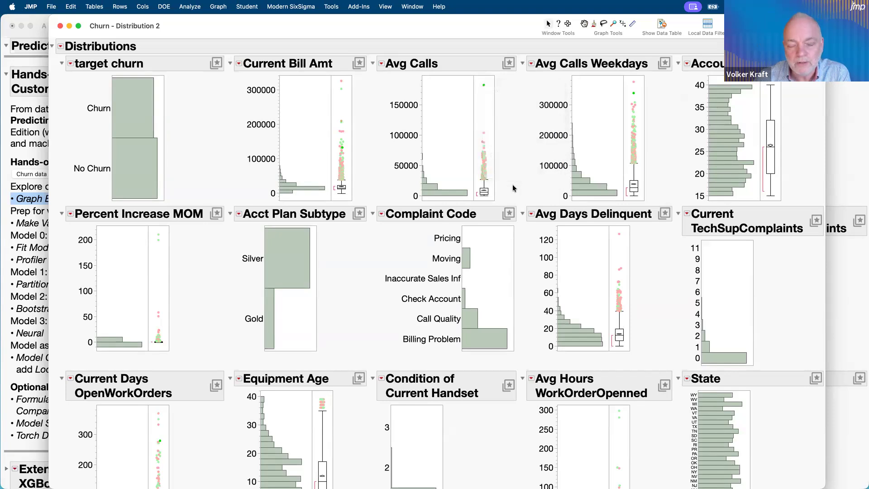
{"action": "left_click", "coordinate": [480, 107]}
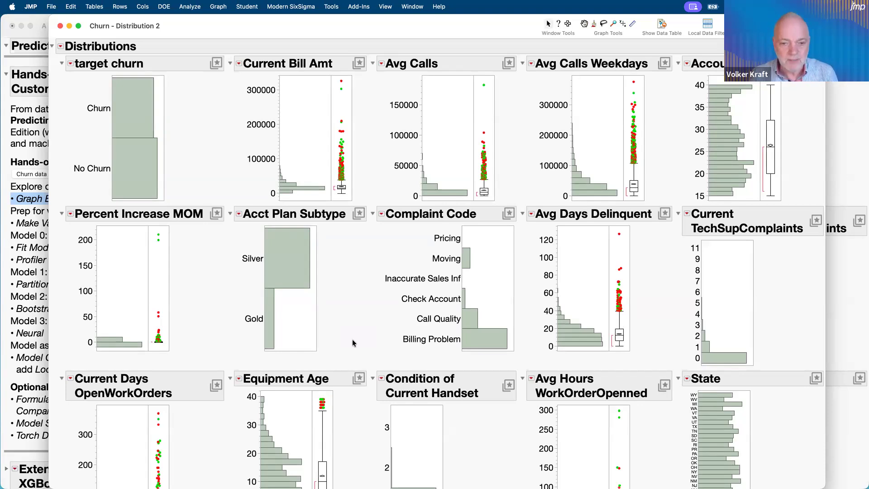
- Select the Churn bar in the target churn histogram to highlight the churned customers across all distributions
{"action": "scroll", "coordinate": [359, 343], "scroll_direction": "down", "scroll_amount": 5}
{"action": "scroll", "coordinate": [359, 347], "scroll_direction": "down", "scroll_amount": 3}
{"action": "scroll", "coordinate": [359, 347], "scroll_direction": "up", "scroll_amount": 8}
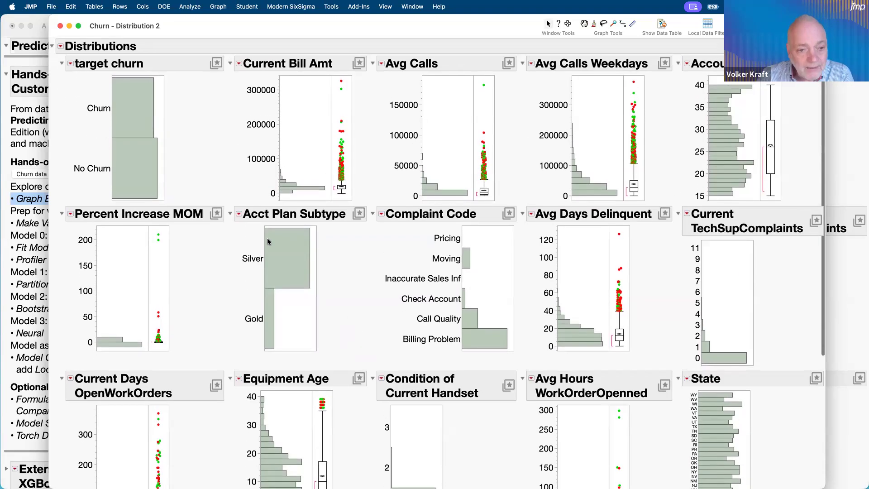
{"action": "left_click", "coordinate": [132, 111]}
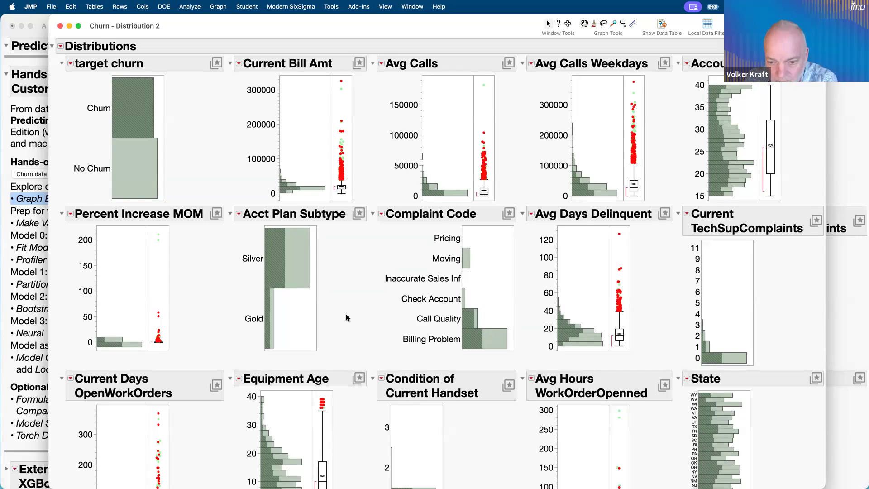
- Examine how the highlighted churn rows are distributed in the Avg Days Delinquent histogram, marking the relevant areas
{"action": "scroll", "coordinate": [347, 316], "scroll_direction": "down", "scroll_amount": 3}
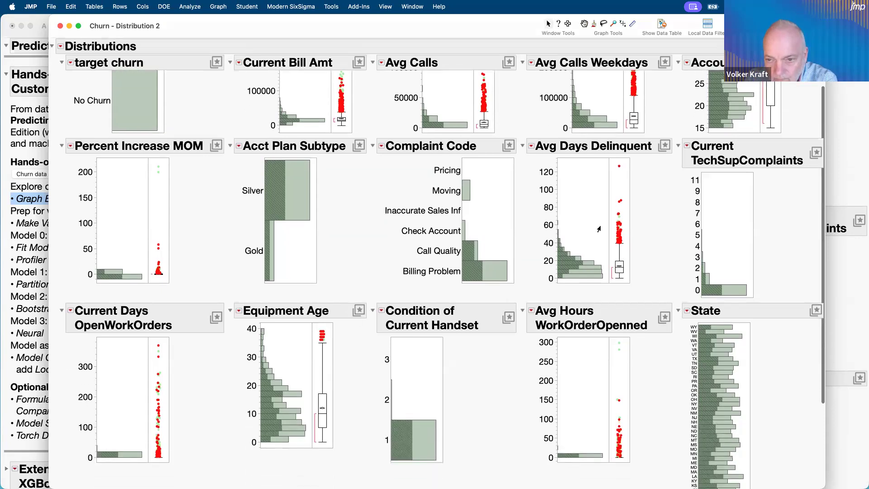
{"action": "left_click_drag", "start_coordinate": [652, 243], "coordinate": [648, 121]}
{"action": "mouse_move", "coordinate": [526, 132]}
{"action": "left_mouse_down"}
{"action": "mouse_move", "coordinate": [518, 194]}
{"action": "mouse_move", "coordinate": [534, 294]}
{"action": "mouse_move", "coordinate": [657, 255]}
{"action": "mouse_move", "coordinate": [662, 210]}
{"action": "left_mouse_up"}
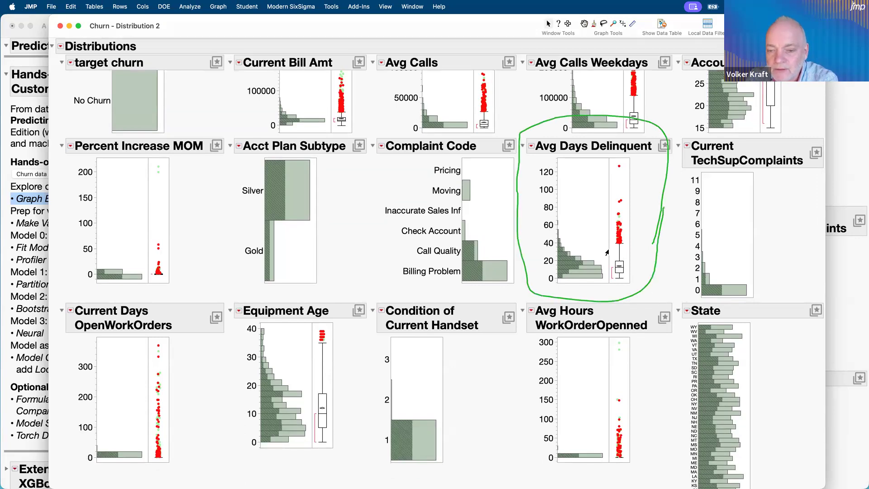
{"action": "mouse_move", "coordinate": [533, 290]}
{"action": "left_mouse_down"}
{"action": "mouse_move", "coordinate": [528, 278]}
{"action": "mouse_move", "coordinate": [571, 211]}
{"action": "mouse_move", "coordinate": [582, 295]}
{"action": "mouse_move", "coordinate": [534, 275]}
{"action": "left_mouse_up"}
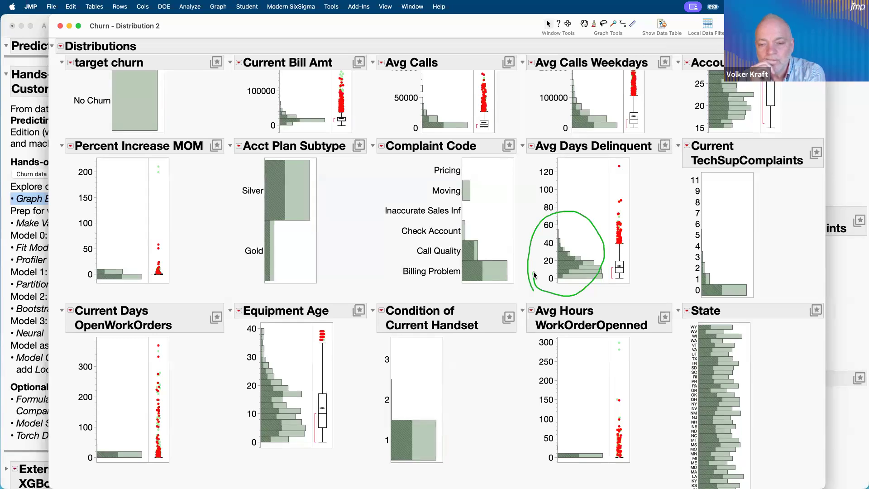
{"action": "key", "text": "Escape"}
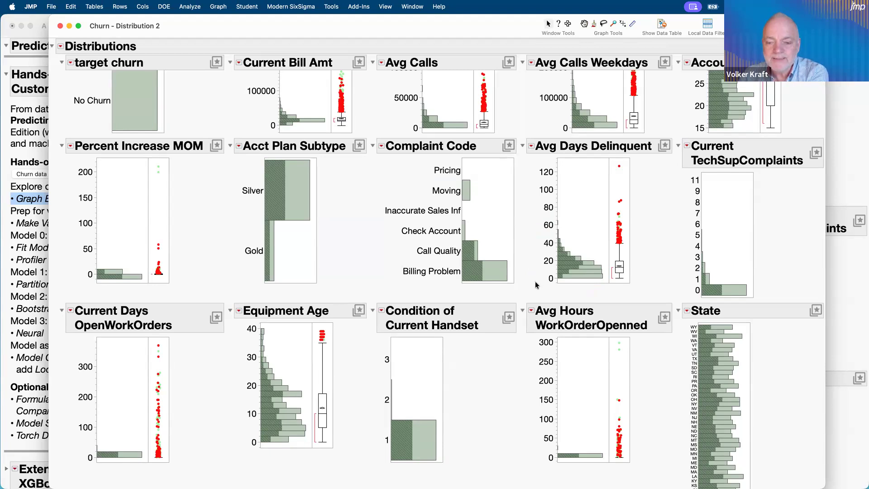
{"action": "mouse_move", "coordinate": [535, 282]}
{"action": "left_mouse_down"}
{"action": "mouse_move", "coordinate": [536, 233]}
{"action": "mouse_move", "coordinate": [532, 244]}
{"action": "mouse_move", "coordinate": [535, 233]}
{"action": "mouse_move", "coordinate": [539, 239]}
{"action": "left_mouse_up"}
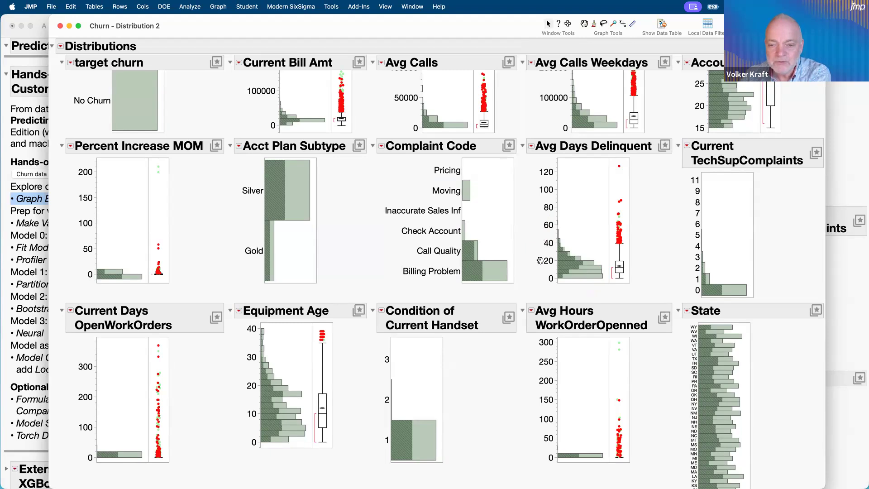
{"action": "mouse_move", "coordinate": [533, 284]}
{"action": "left_mouse_down"}
{"action": "mouse_move", "coordinate": [533, 231]}
{"action": "mouse_move", "coordinate": [536, 239]}
{"action": "mouse_move", "coordinate": [576, 227]}
{"action": "left_mouse_up"}
{"action": "left_click_drag", "start_coordinate": [572, 268], "coordinate": [545, 219]}
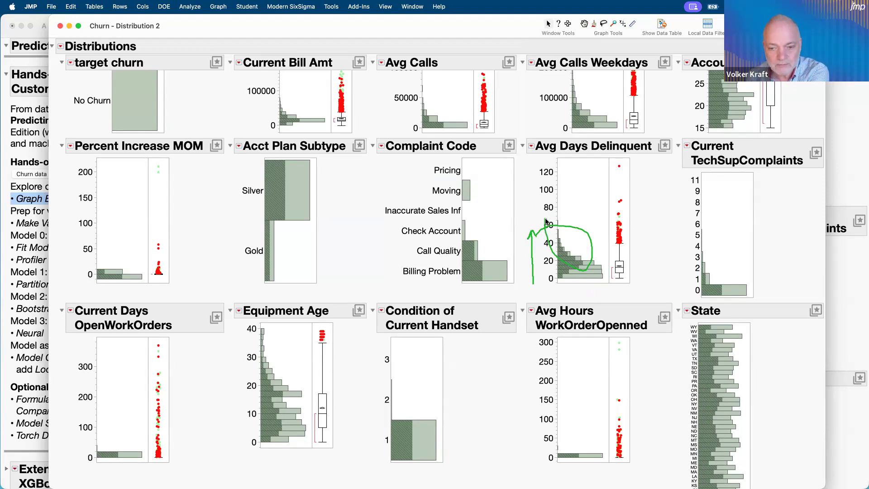
{"action": "key", "text": "Escape"}
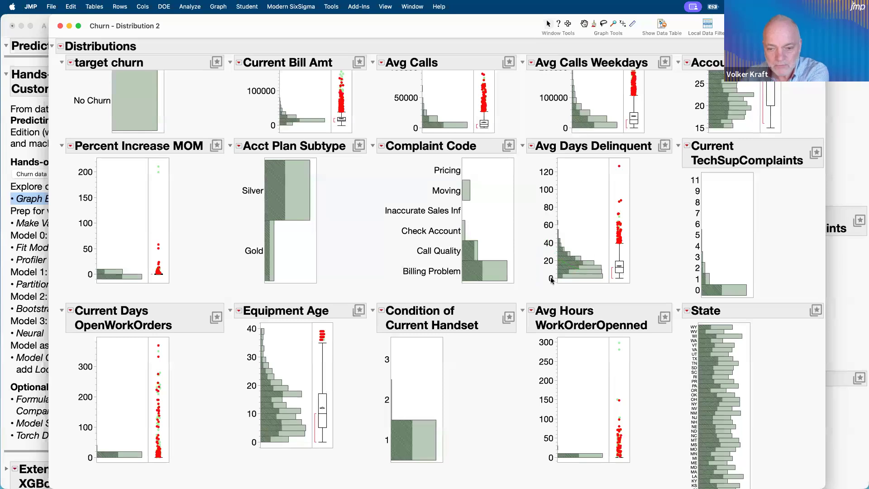
{"action": "mouse_move", "coordinate": [545, 290]}
{"action": "left_mouse_down"}
{"action": "mouse_move", "coordinate": [574, 266]}
{"action": "mouse_move", "coordinate": [556, 229]}
{"action": "left_mouse_up"}
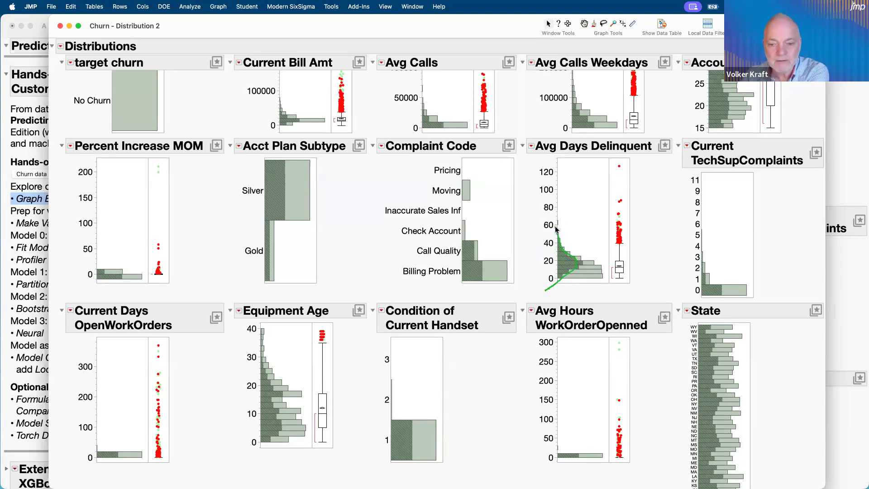
{"action": "mouse_move", "coordinate": [539, 285]}
{"action": "left_mouse_down"}
{"action": "mouse_move", "coordinate": [538, 234]}
{"action": "mouse_move", "coordinate": [546, 248]}
{"action": "left_mouse_up"}
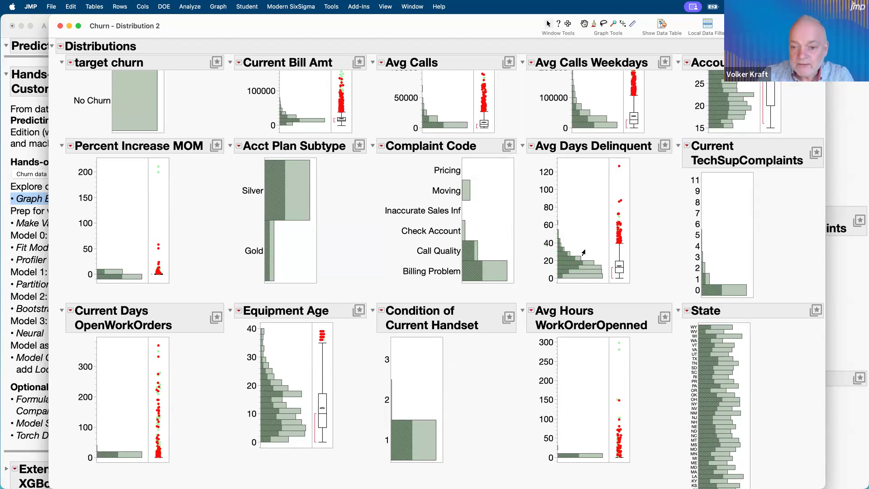
- Examine the highlighted churn rows across the Complaint Code categories, marking Pricing, Moving and Call Quality, and look over the remaining distributions
{"action": "scroll", "coordinate": [574, 252], "scroll_direction": "up", "scroll_amount": 3}
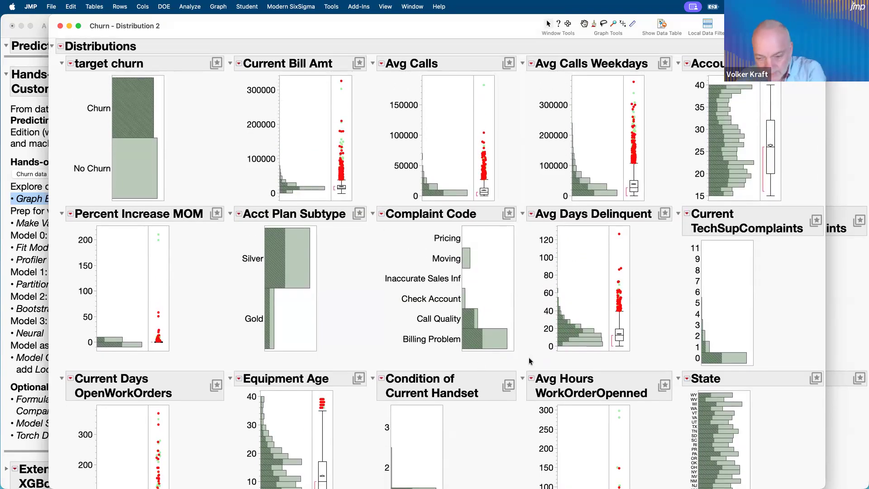
{"action": "mouse_move", "coordinate": [527, 347]}
{"action": "left_mouse_down"}
{"action": "mouse_move", "coordinate": [515, 254]}
{"action": "mouse_move", "coordinate": [457, 217]}
{"action": "left_mouse_up"}
{"action": "mouse_move", "coordinate": [379, 270]}
{"action": "left_mouse_down"}
{"action": "mouse_move", "coordinate": [553, 348]}
{"action": "mouse_move", "coordinate": [536, 280]}
{"action": "left_mouse_up"}
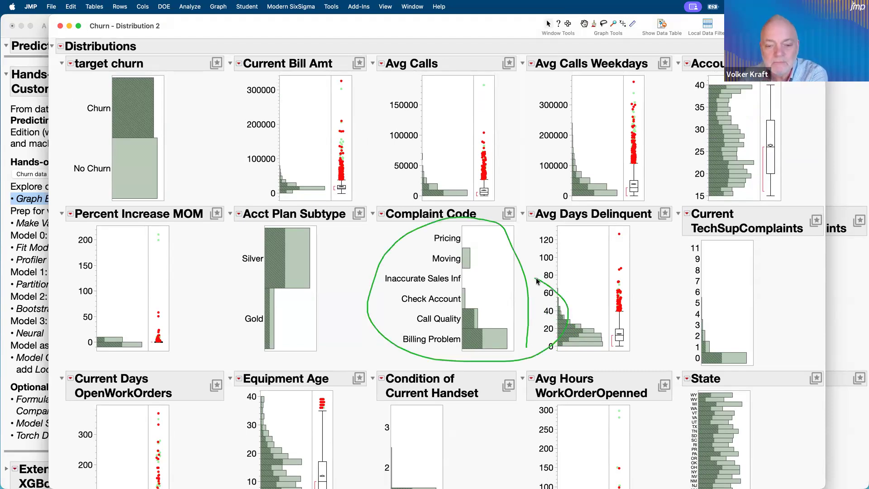
{"action": "mouse_move", "coordinate": [378, 260]}
{"action": "left_mouse_down"}
{"action": "mouse_move", "coordinate": [378, 235]}
{"action": "mouse_move", "coordinate": [473, 238]}
{"action": "mouse_move", "coordinate": [476, 270]}
{"action": "mouse_move", "coordinate": [444, 272]}
{"action": "mouse_move", "coordinate": [374, 254]}
{"action": "left_mouse_up"}
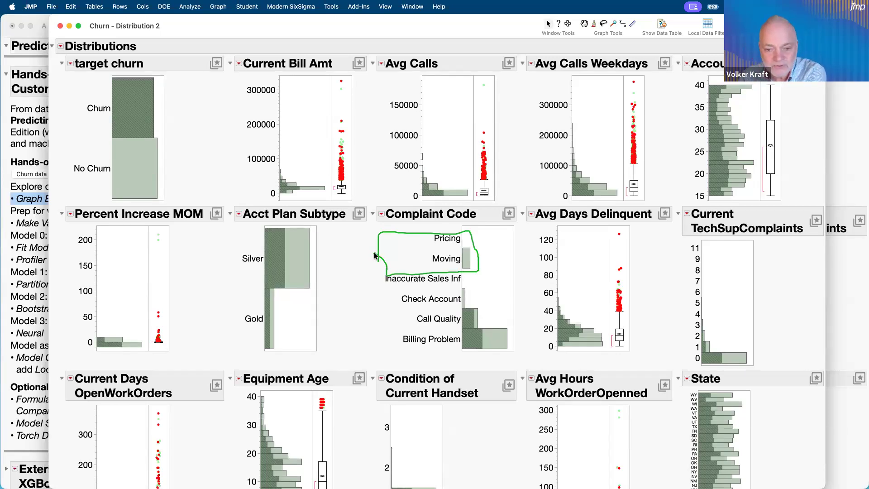
{"action": "left_click_drag", "start_coordinate": [374, 235], "coordinate": [452, 249]}
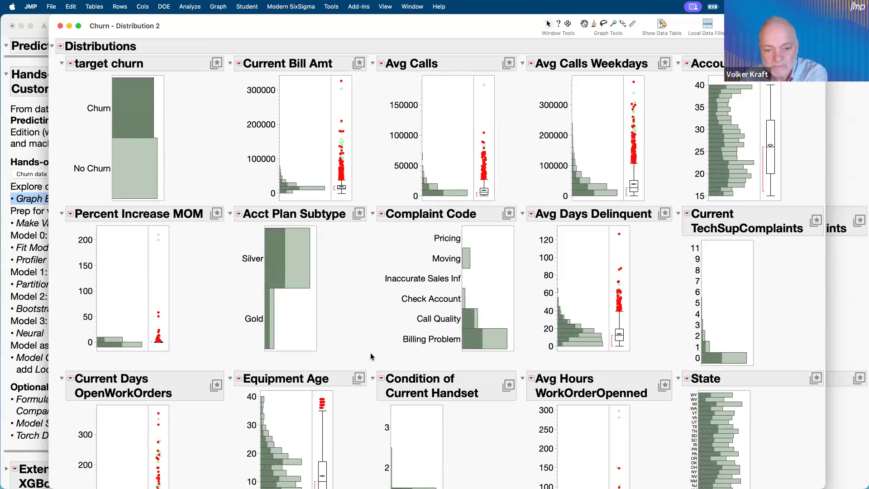
{"action": "left_click_drag", "start_coordinate": [362, 360], "coordinate": [444, 318]}
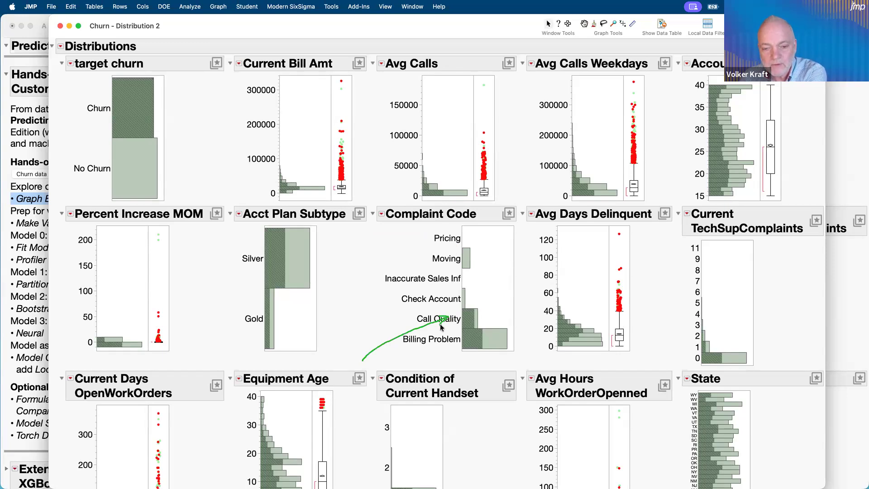
{"action": "mouse_move", "coordinate": [466, 324]}
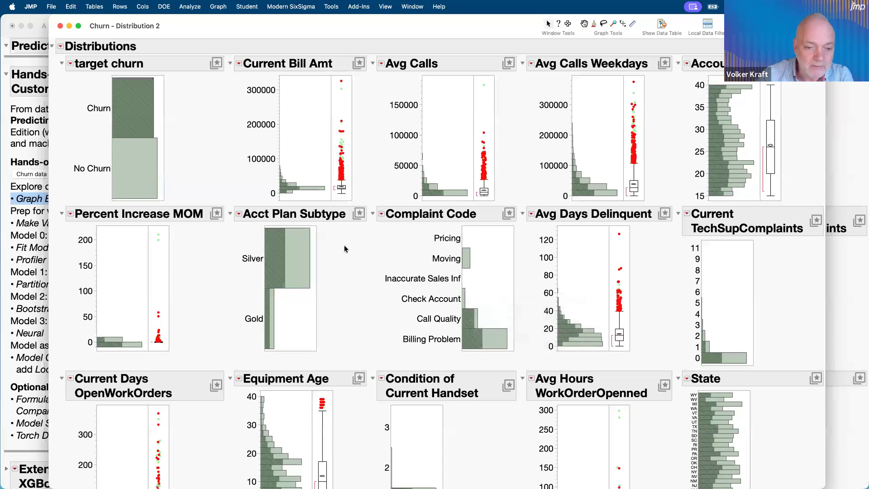
{"action": "scroll", "coordinate": [344, 245], "scroll_direction": "down", "scroll_amount": 5}
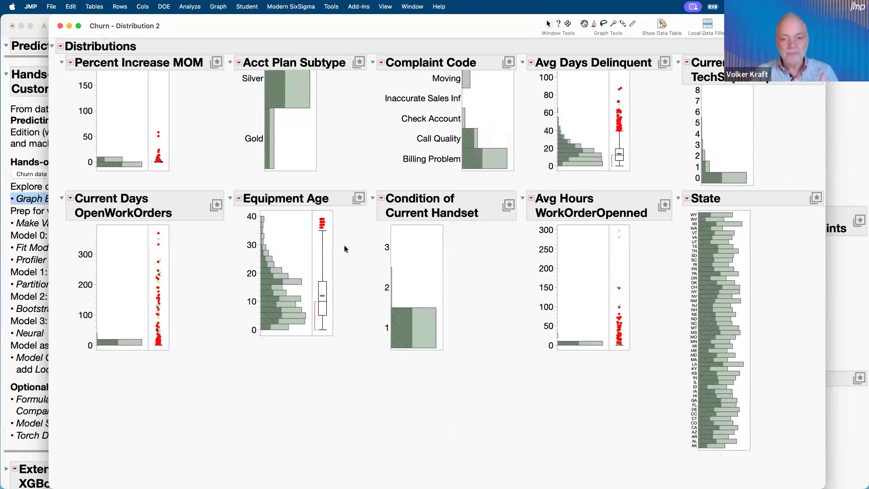
{"action": "scroll", "coordinate": [344, 246], "scroll_direction": "up", "scroll_amount": 5}
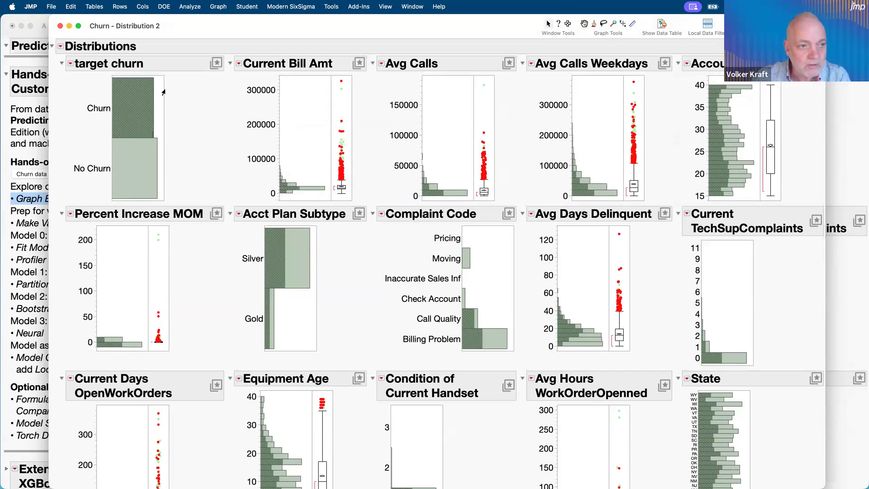
- Close both Distribution reports and clear the row selection in the Churn data table
{"action": "left_click", "coordinate": [59, 27]}
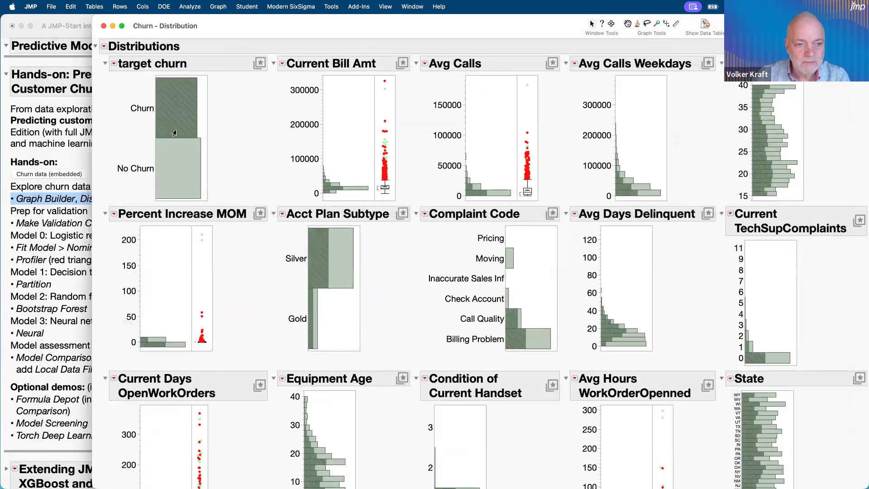
{"action": "left_click", "coordinate": [103, 27]}
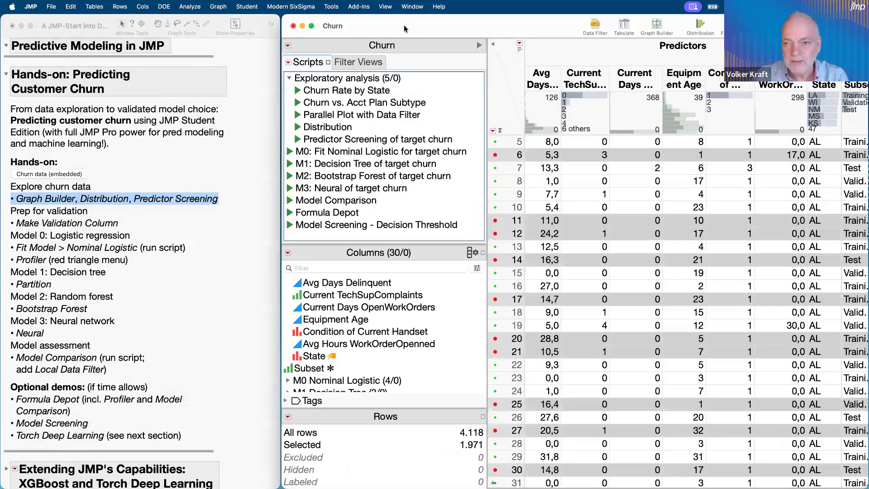
{"action": "left_click", "coordinate": [511, 71]}
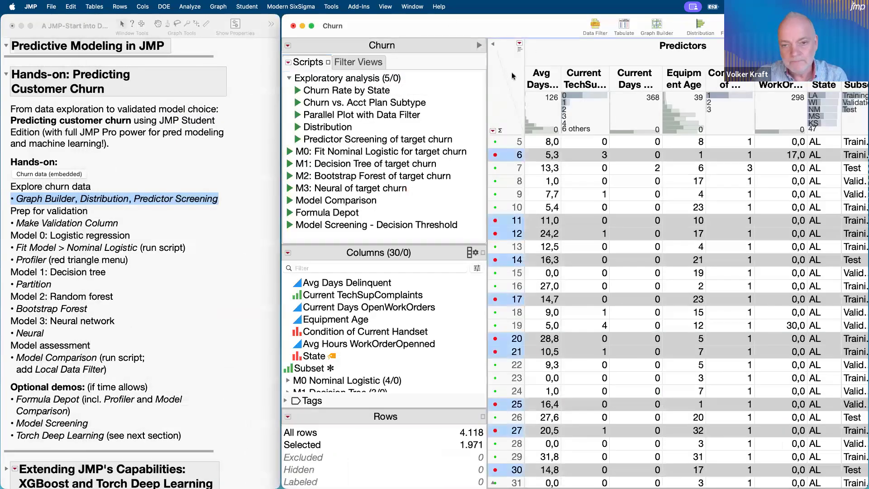
{"action": "left_click", "coordinate": [497, 91]}
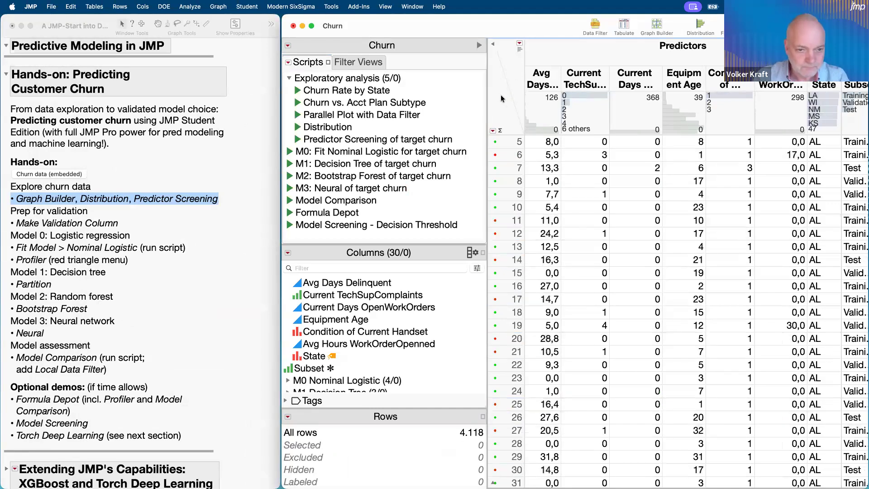
- Mark the Make Validation Column line in the journal and collapse the Exploratory analysis script group of the Churn table
{"action": "left_click", "coordinate": [44, 224]}
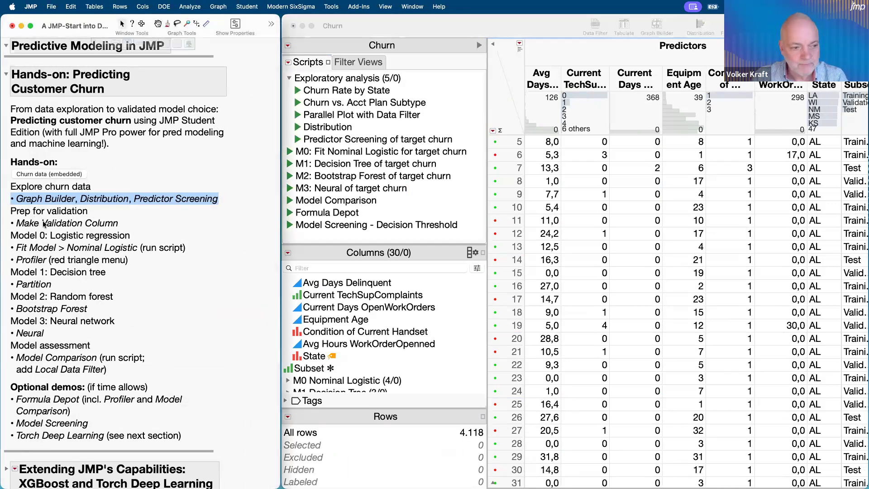
{"action": "left_click", "coordinate": [44, 224]}
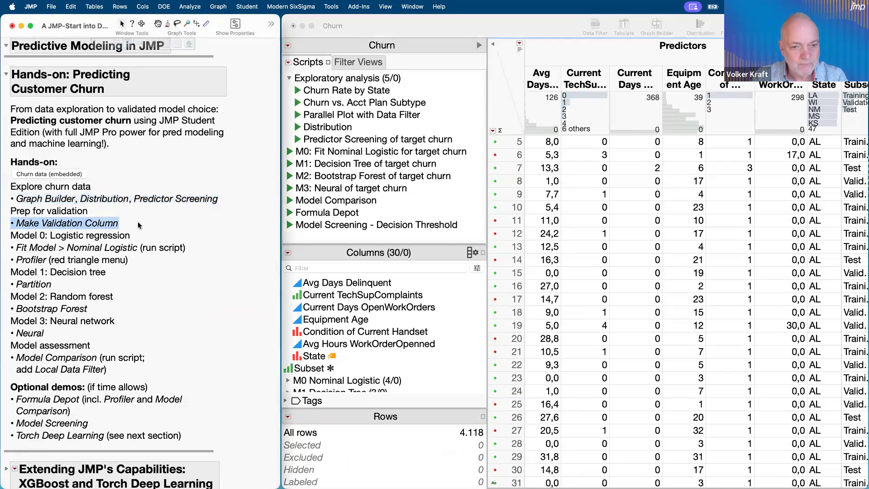
{"action": "left_click", "coordinate": [289, 80]}
{"action": "left_click", "coordinate": [289, 79]}
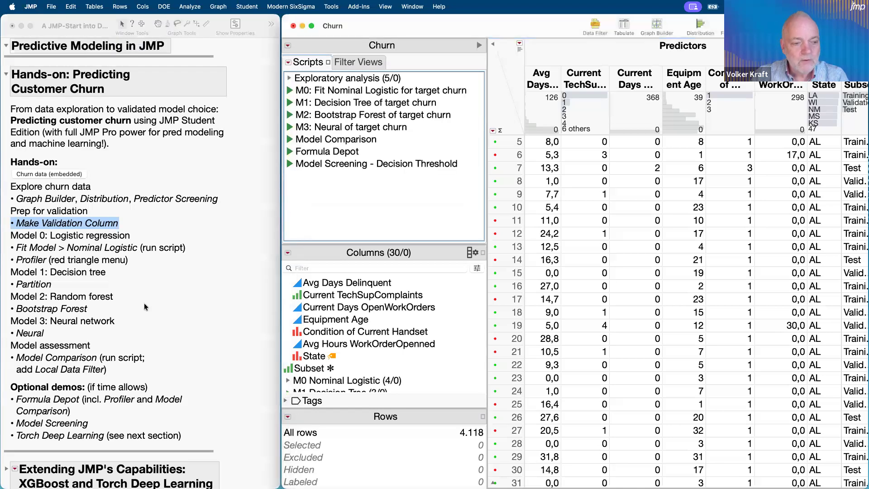
{"action": "left_click", "coordinate": [141, 216]}
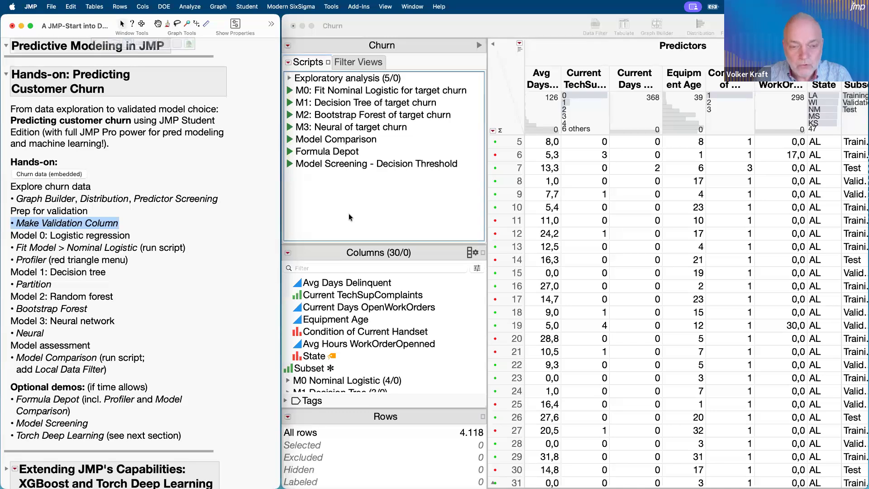
- Open Make Validation Column for the Churn table with no stratification, grouping or cutpoint columns, and move its window clear of the scripts
{"action": "left_click", "coordinate": [190, 7]}
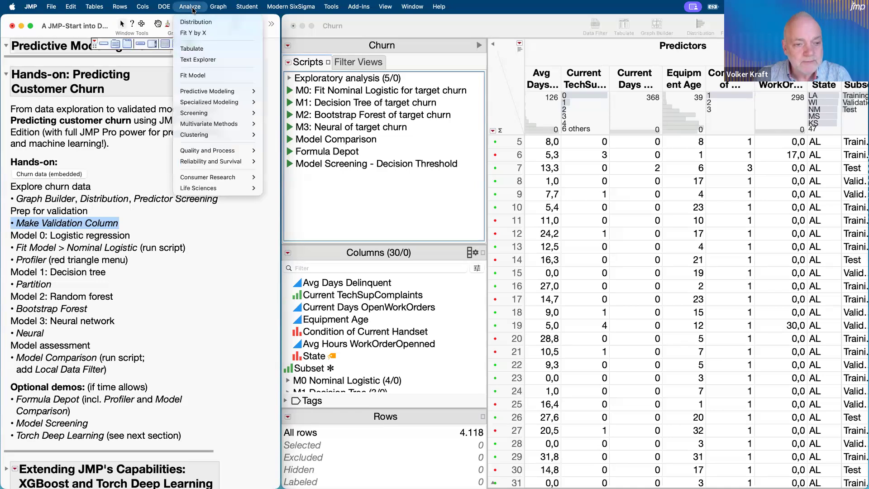
{"action": "mouse_move", "coordinate": [200, 93]}
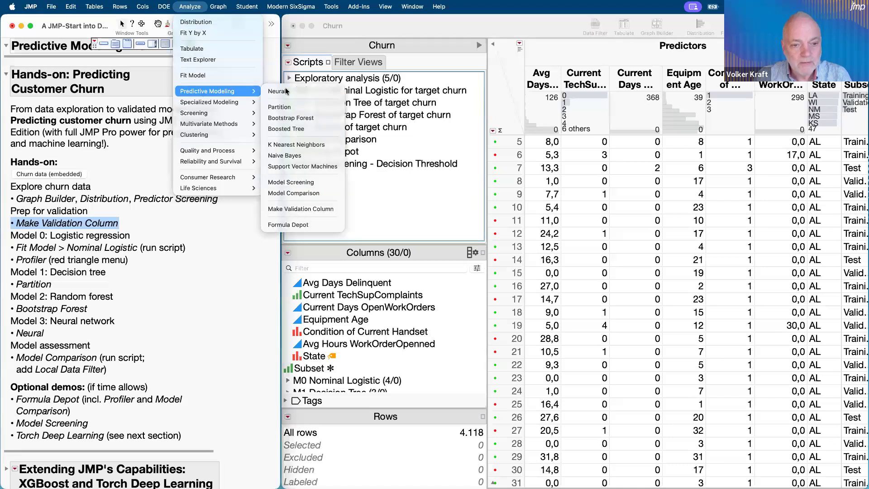
{"action": "left_click", "coordinate": [306, 211]}
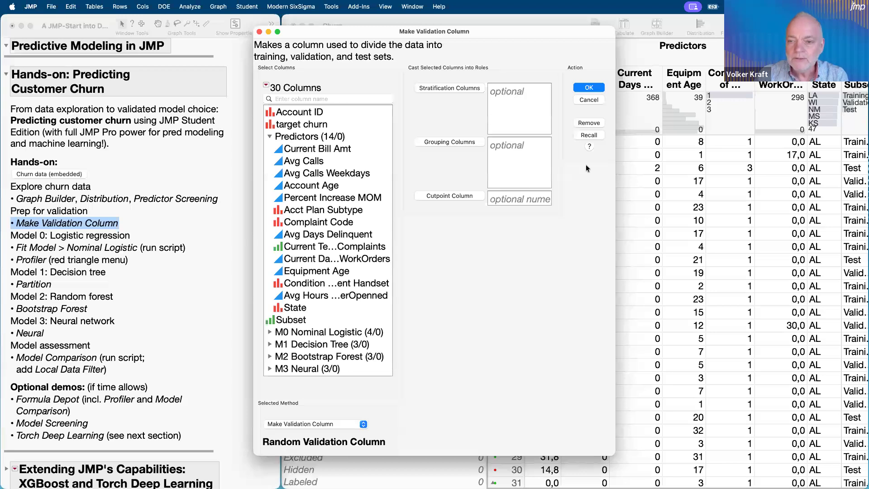
{"action": "left_click", "coordinate": [589, 87]}
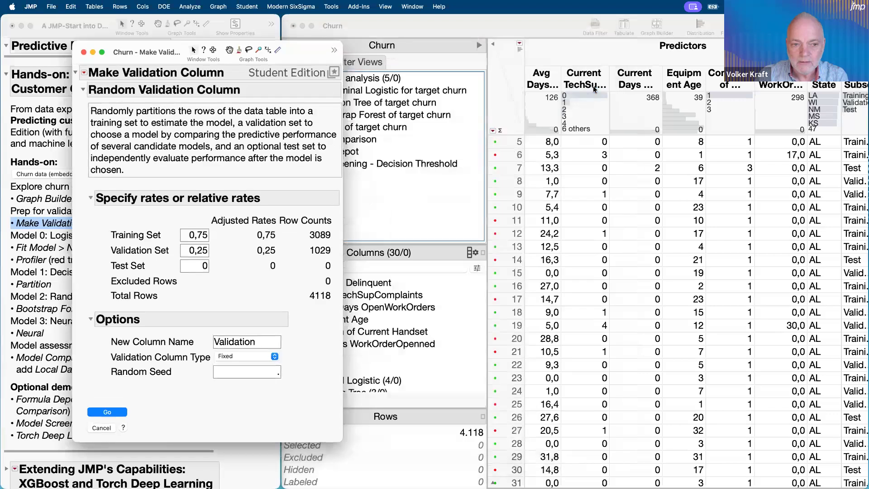
{"action": "left_click_drag", "start_coordinate": [132, 58], "coordinate": [510, 51]}
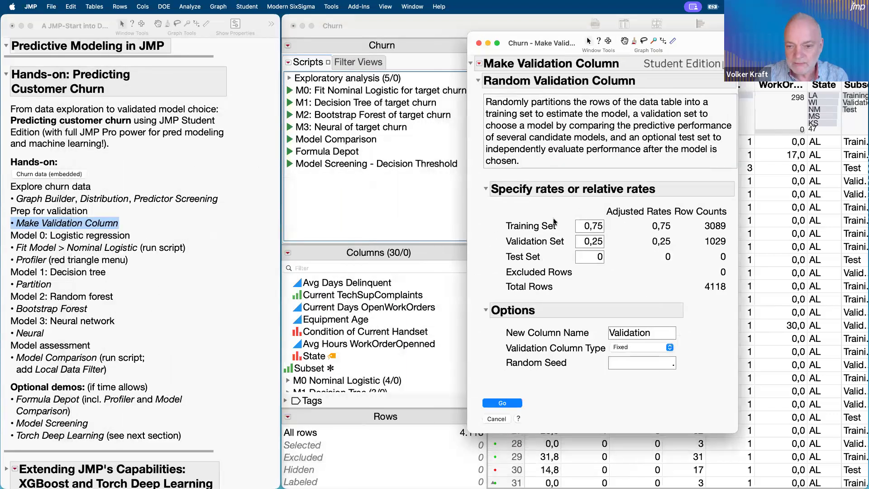
{"action": "mouse_move", "coordinate": [558, 215]}
{"action": "left_mouse_down"}
{"action": "mouse_move", "coordinate": [528, 213]}
{"action": "mouse_move", "coordinate": [602, 288]}
{"action": "mouse_move", "coordinate": [565, 218]}
{"action": "left_mouse_up"}
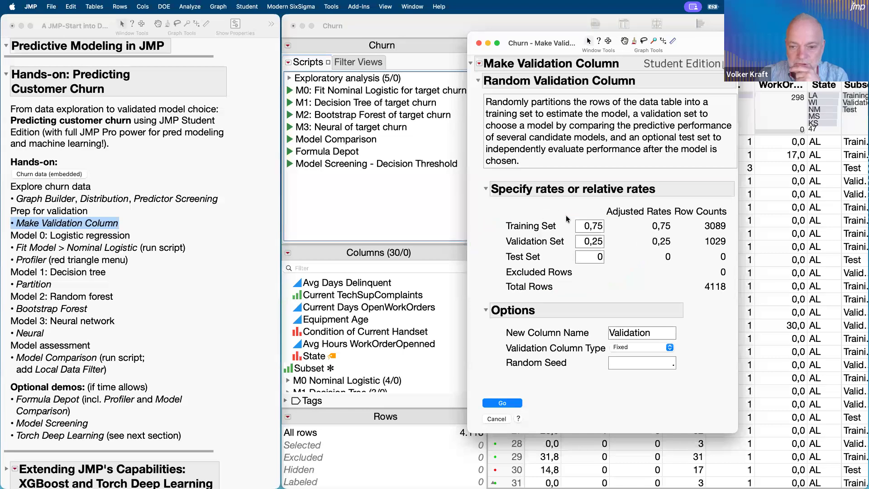
- Set the random validation rates to 0,6 for the training set, 0,2 for the validation set and 0,2 for the test set
{"action": "left_click", "coordinate": [587, 226]}
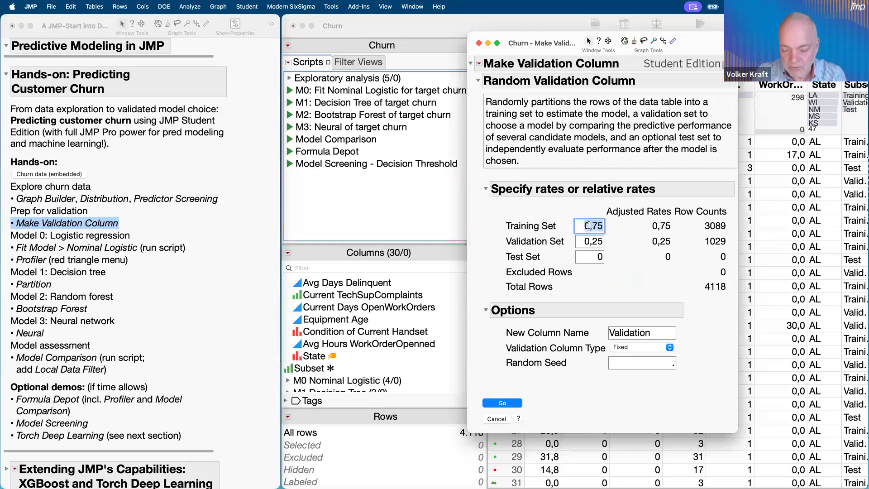
{"action": "type", "text": "0,6"}
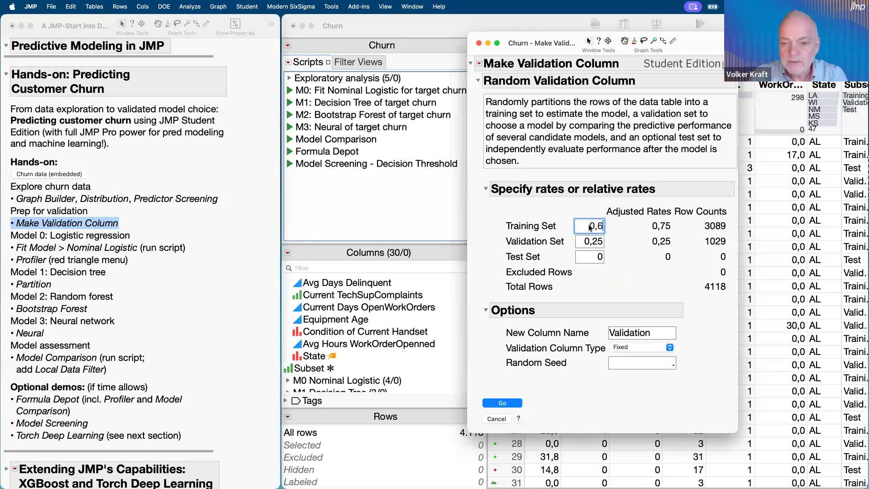
{"action": "left_click", "coordinate": [589, 241]}
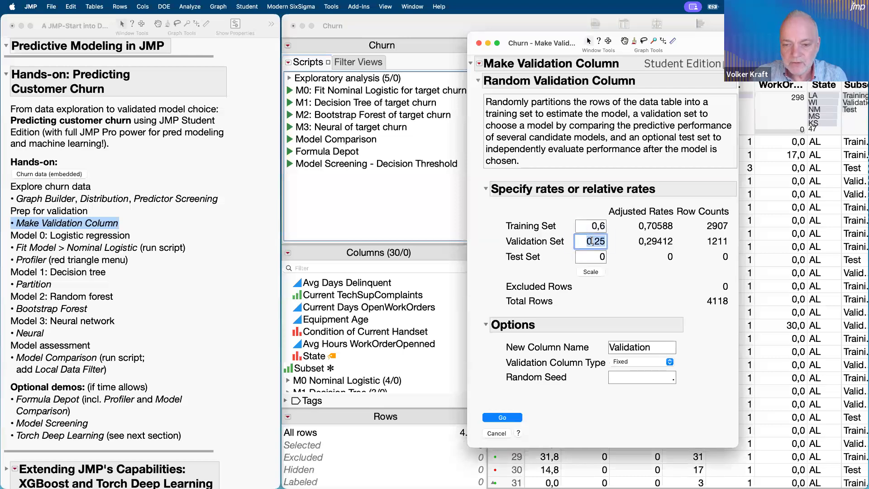
{"action": "type", "text": "0,"}
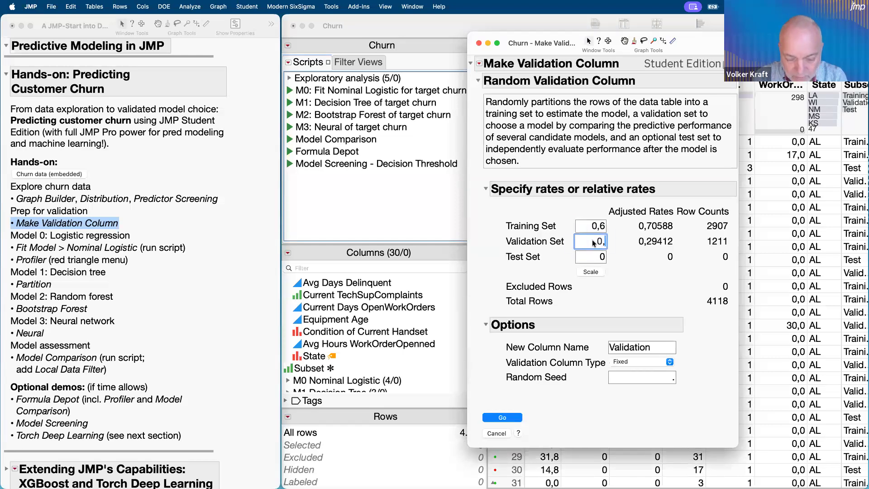
{"action": "type", "text": "2"}
{"action": "left_click", "coordinate": [595, 256]}
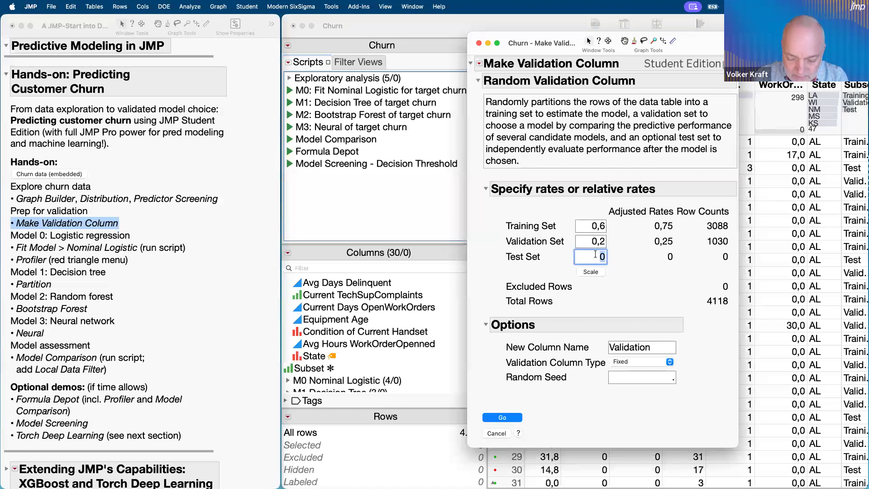
{"action": "type", "text": "0"}
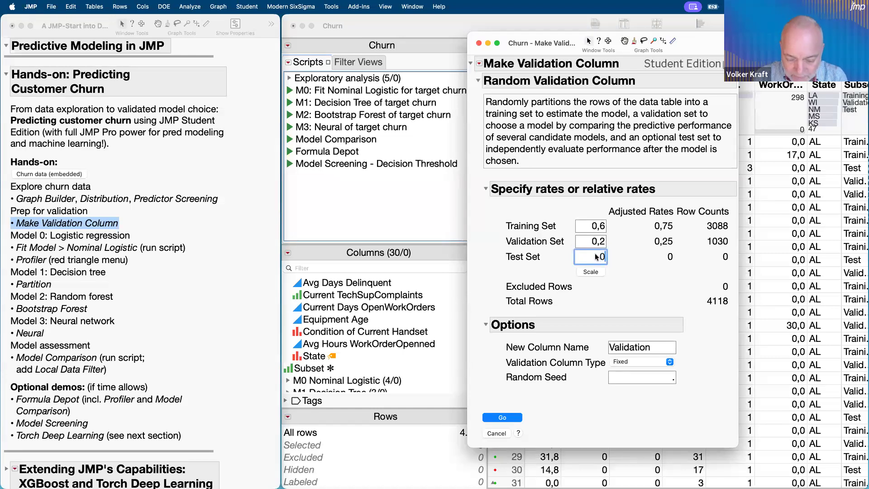
{"action": "type", "text": ",2"}
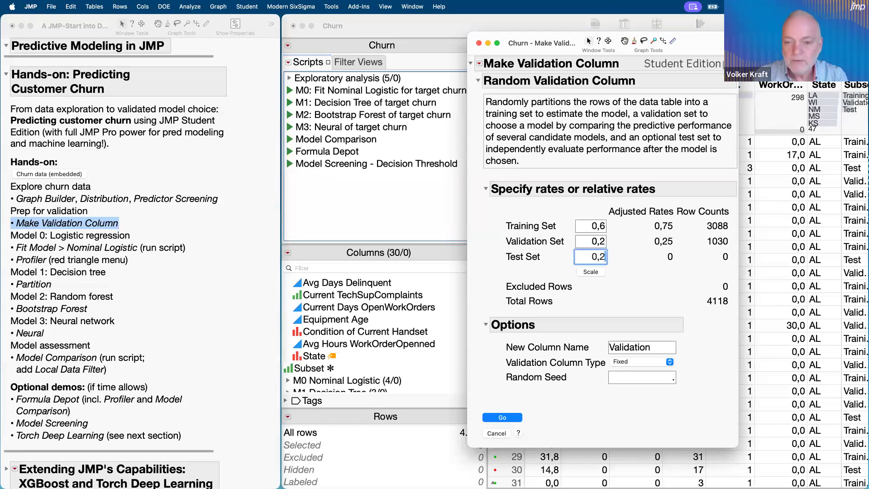
{"action": "left_click", "coordinate": [638, 267]}
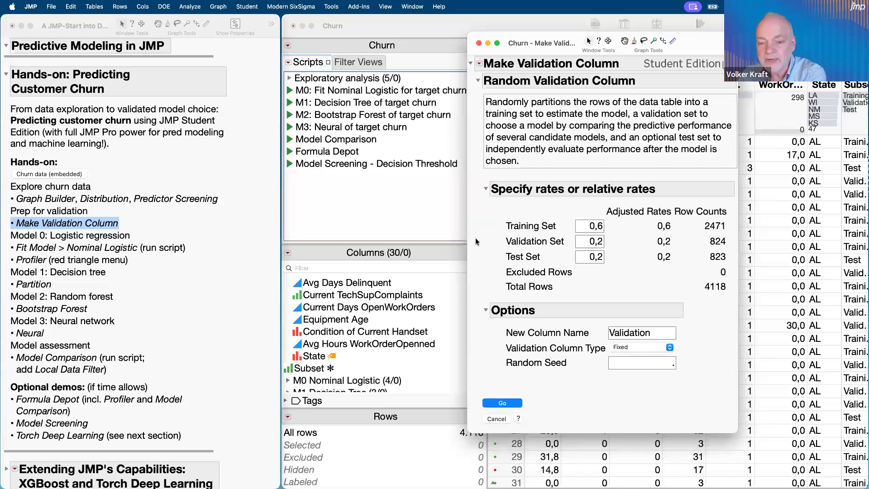
- Review the random partition, marking the Test Set row and the Training Set and Validation Set labels
{"action": "mouse_move", "coordinate": [475, 237]}
{"action": "left_mouse_down"}
{"action": "mouse_move", "coordinate": [576, 236]}
{"action": "mouse_move", "coordinate": [495, 241]}
{"action": "left_mouse_up"}
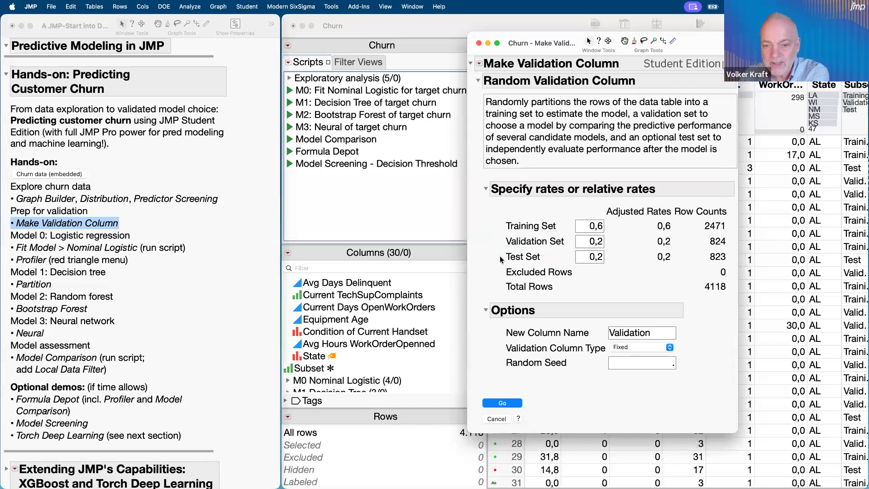
{"action": "mouse_move", "coordinate": [497, 259]}
{"action": "left_mouse_down"}
{"action": "mouse_move", "coordinate": [554, 253]}
{"action": "mouse_move", "coordinate": [503, 253]}
{"action": "left_mouse_up"}
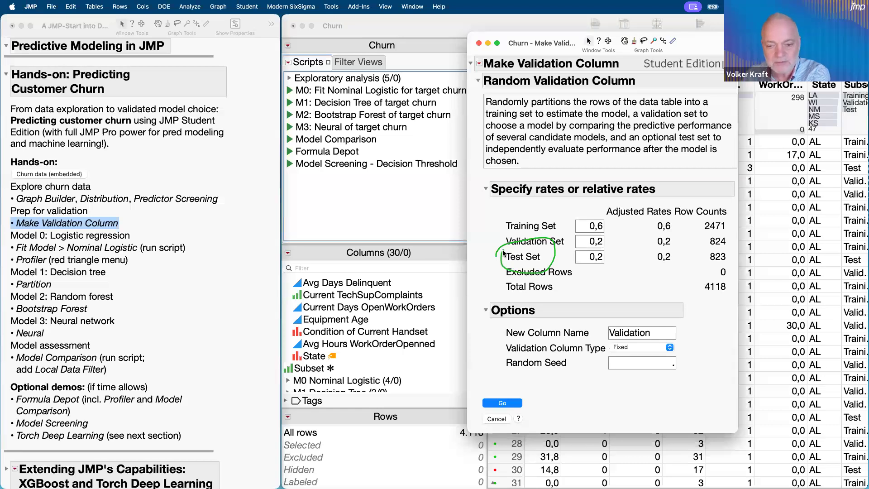
{"action": "mouse_move", "coordinate": [490, 264]}
{"action": "left_mouse_down"}
{"action": "mouse_move", "coordinate": [547, 243]}
{"action": "mouse_move", "coordinate": [606, 235]}
{"action": "mouse_move", "coordinate": [602, 271]}
{"action": "mouse_move", "coordinate": [492, 267]}
{"action": "left_mouse_up"}
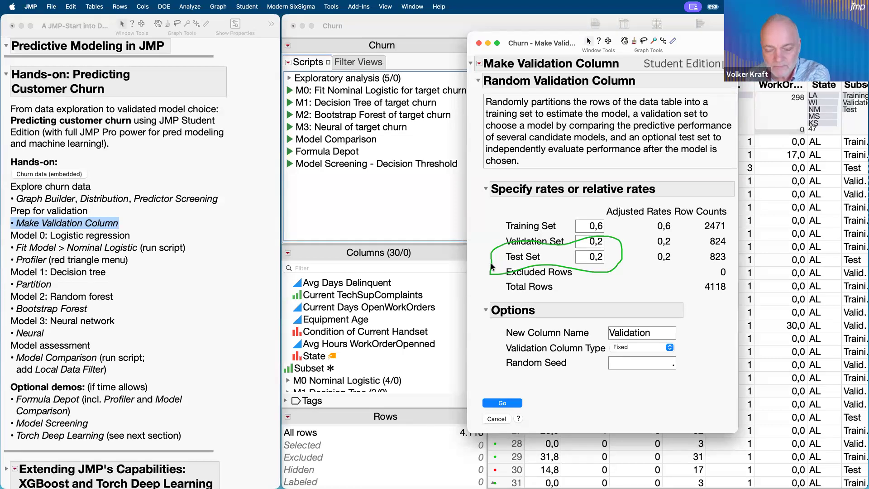
{"action": "mouse_move", "coordinate": [500, 216]}
{"action": "left_mouse_down"}
{"action": "mouse_move", "coordinate": [515, 253]}
{"action": "mouse_move", "coordinate": [570, 248]}
{"action": "mouse_move", "coordinate": [564, 213]}
{"action": "left_mouse_up"}
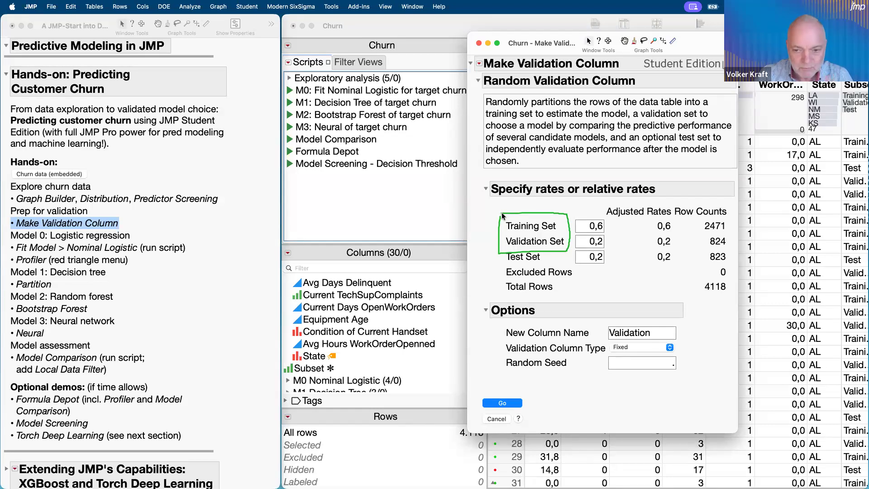
{"action": "left_click_drag", "start_coordinate": [501, 213], "coordinate": [497, 253]}
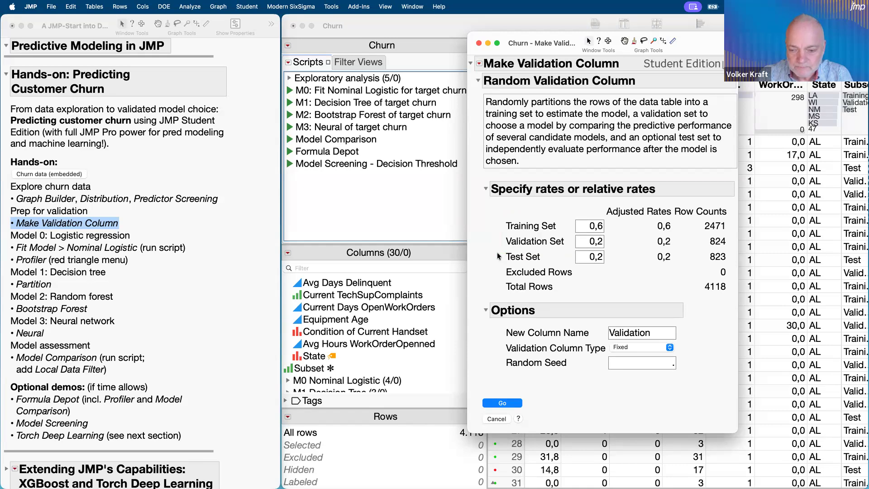
- Check the validation column type options, keep Fixed, and close Make Validation Column without creating a column
{"action": "left_click", "coordinate": [646, 348]}
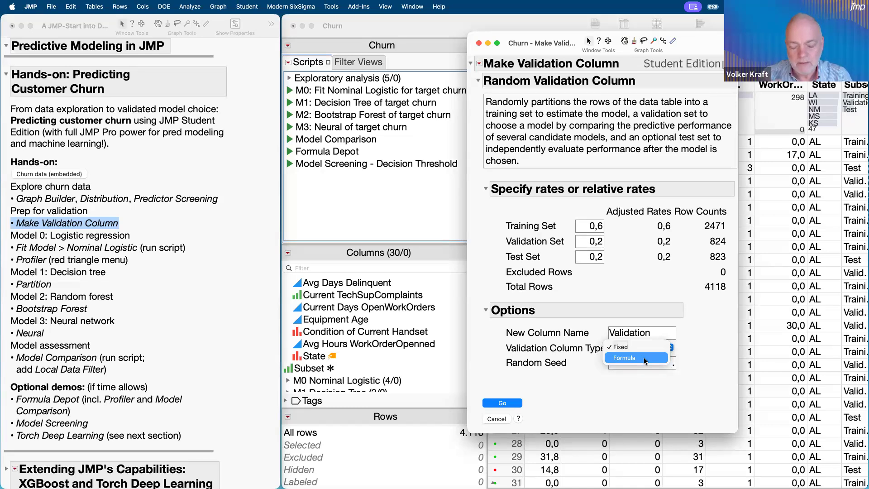
{"action": "left_click", "coordinate": [706, 367]}
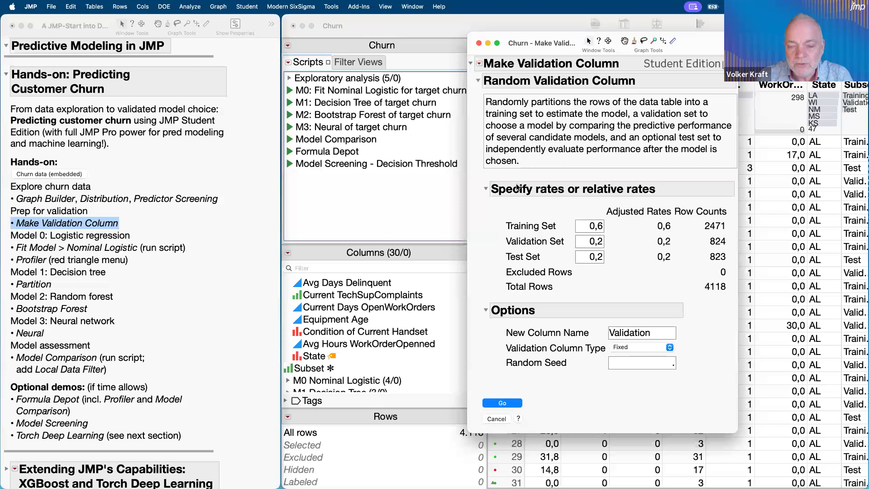
{"action": "left_click", "coordinate": [478, 42]}
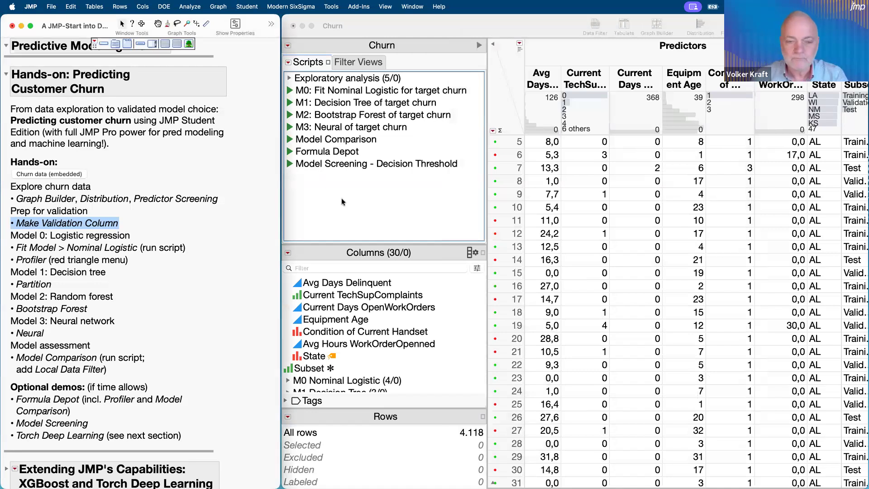
- Locate the existing Subset column and highlight its Training, Validation and Test rows in turn, ending on Test with the column deselected
{"action": "left_click", "coordinate": [315, 370]}
{"action": "left_click", "coordinate": [316, 370]}
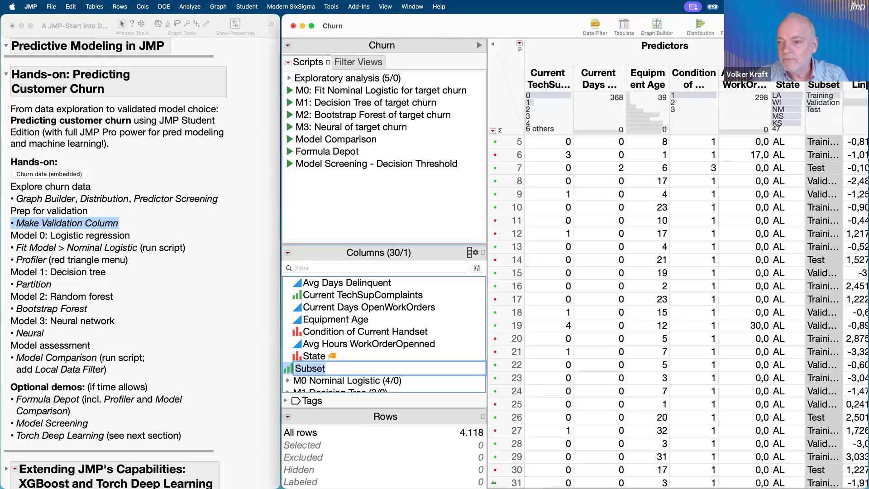
{"action": "left_click", "coordinate": [825, 96]}
{"action": "left_click", "coordinate": [822, 102]}
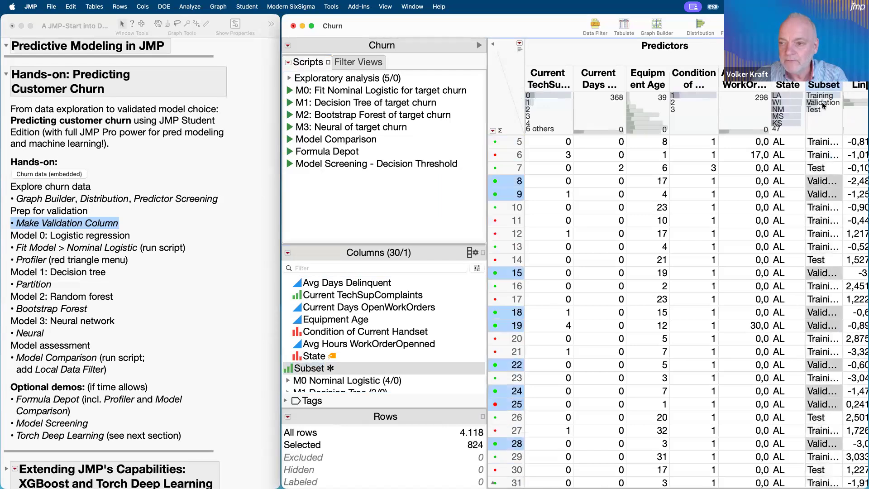
{"action": "left_click", "coordinate": [822, 109]}
{"action": "left_click", "coordinate": [822, 103]}
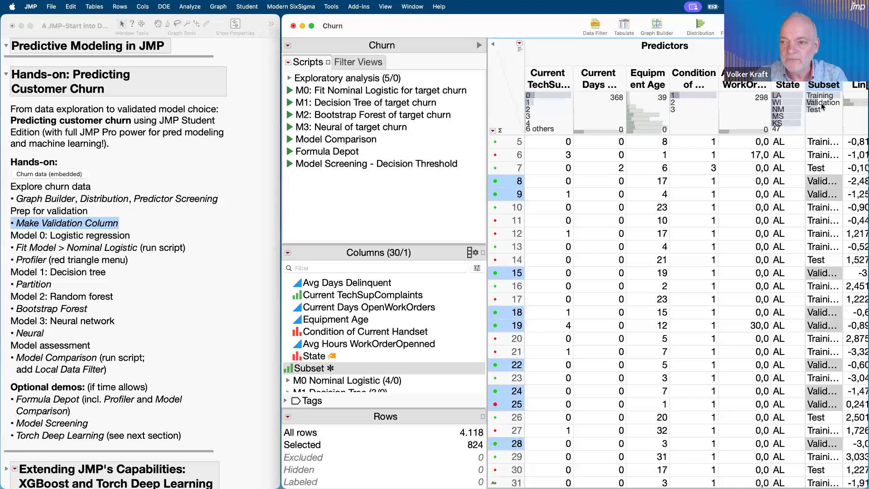
{"action": "left_click", "coordinate": [823, 96]}
{"action": "left_click", "coordinate": [822, 103]}
{"action": "left_click", "coordinate": [819, 110]}
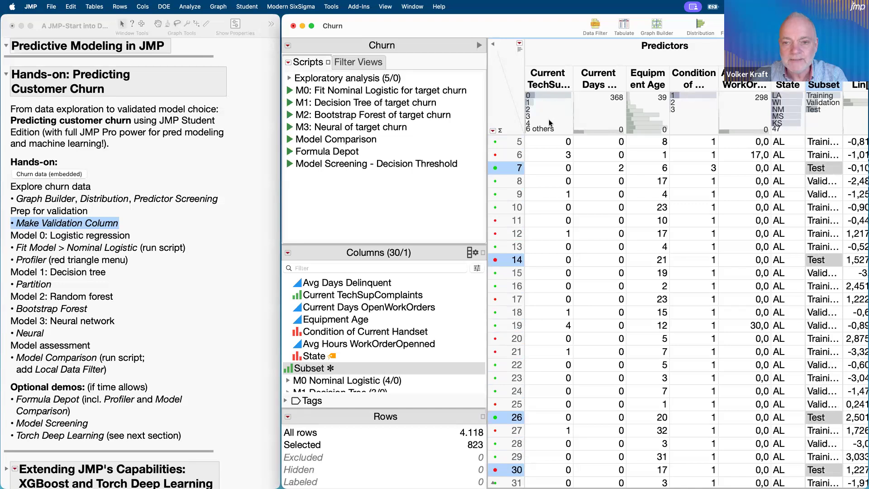
{"action": "left_click", "coordinate": [514, 77]}
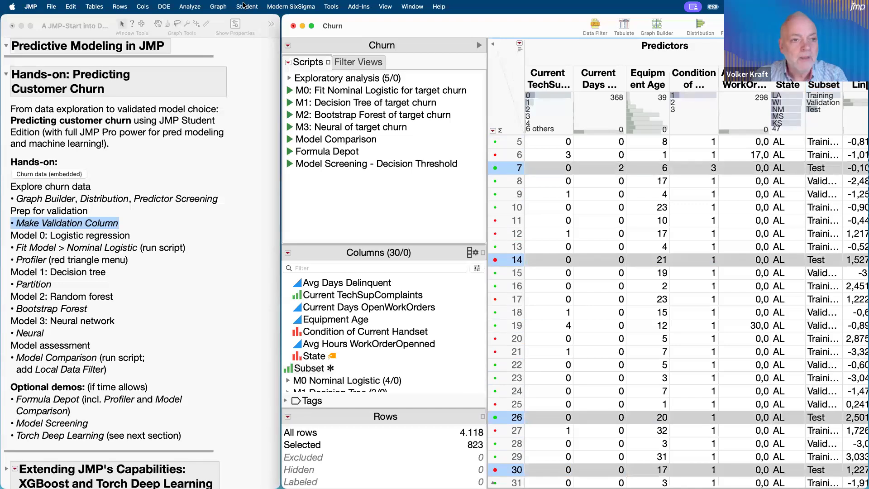
- Create a Distribution report with target churn and Subset as the Y columns
{"action": "left_click", "coordinate": [194, 7]}
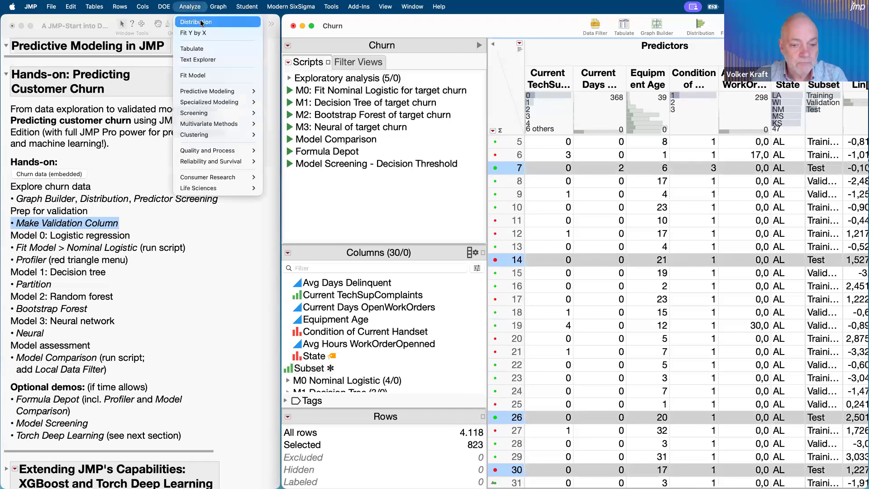
{"action": "left_click", "coordinate": [191, 19]}
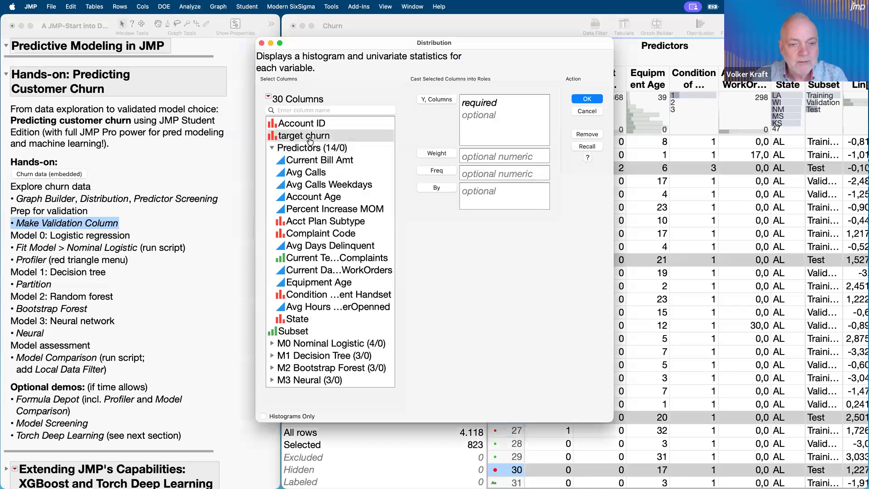
{"action": "left_click", "coordinate": [310, 138]}
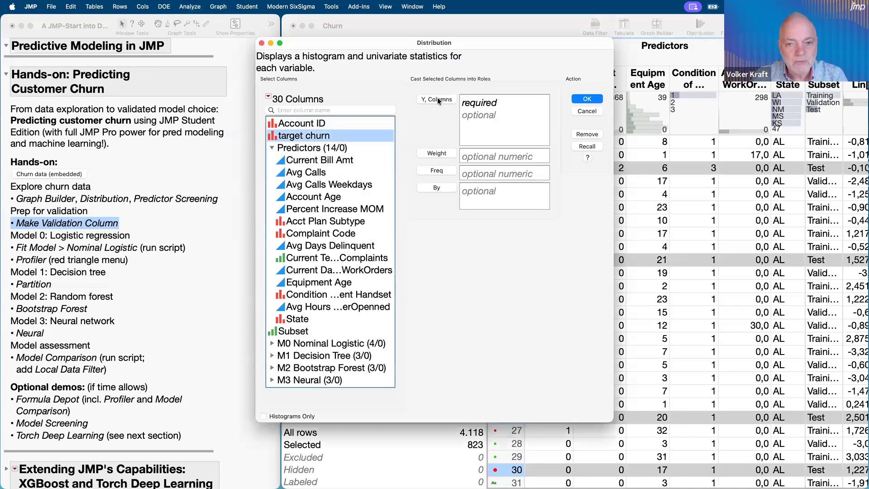
{"action": "left_click", "coordinate": [437, 99]}
{"action": "left_click", "coordinate": [308, 332]}
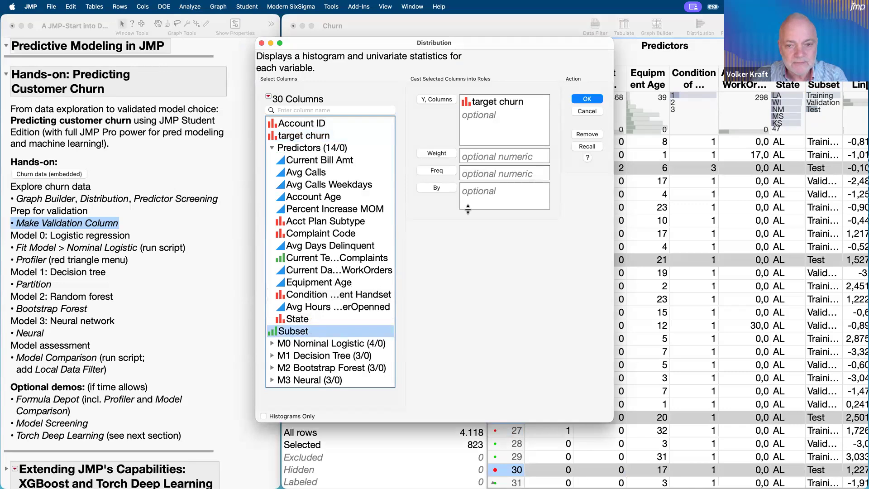
{"action": "left_click", "coordinate": [437, 99]}
{"action": "key", "text": "Return"}
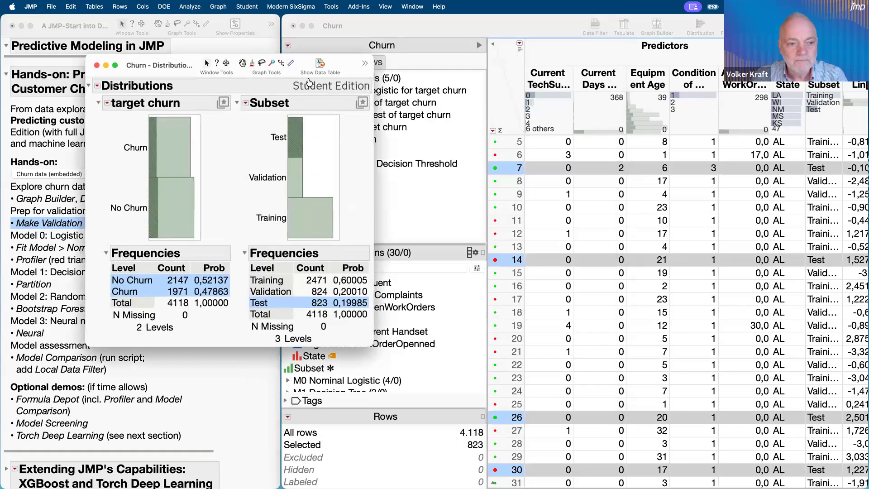
- Compare the target churn distribution across subsets by highlighting the Validation bar and the Training bar in the Subset histogram
{"action": "left_click_drag", "start_coordinate": [187, 72], "coordinate": [497, 59]}
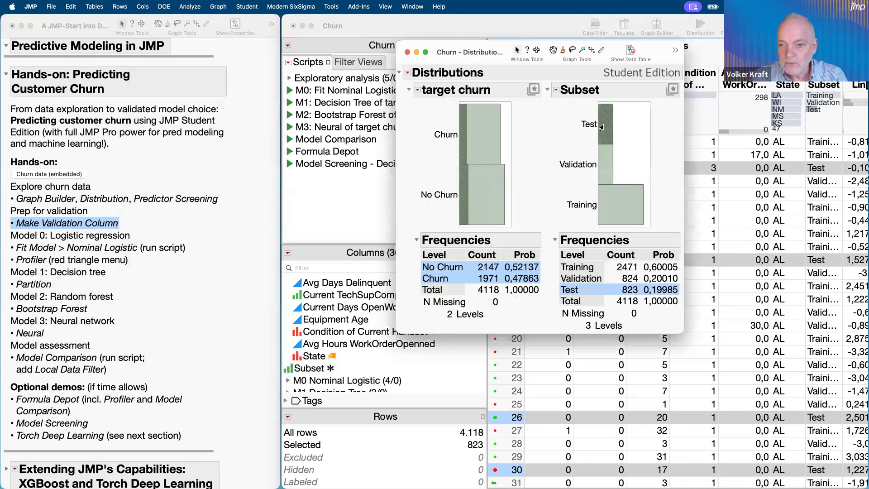
{"action": "left_click", "coordinate": [600, 168]}
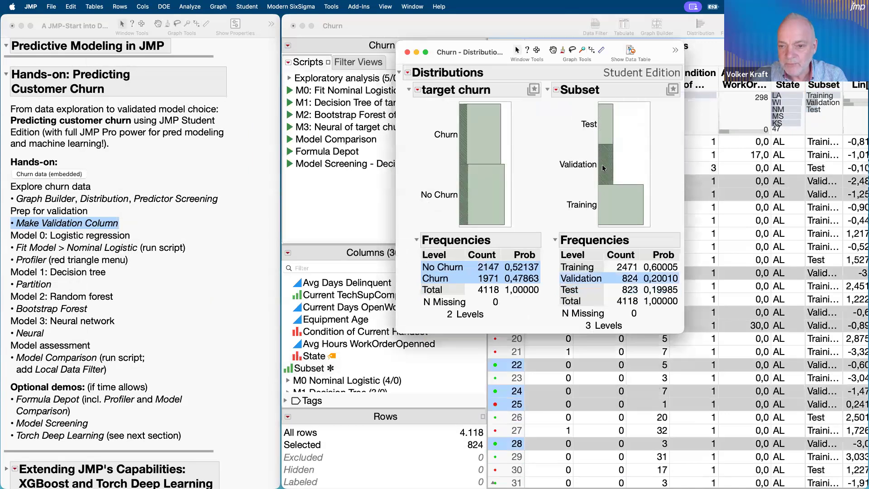
{"action": "left_click", "coordinate": [611, 214]}
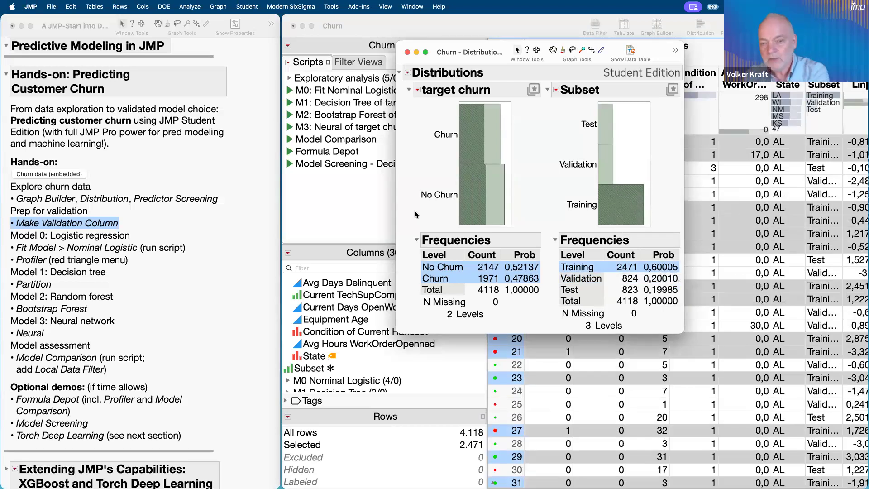
- Compare target churn by highlighting the Test, Validation and Training bars in turn, close the Distribution report and clear the row selection
{"action": "mouse_move", "coordinate": [412, 211]}
{"action": "left_mouse_down"}
{"action": "mouse_move", "coordinate": [418, 104]}
{"action": "mouse_move", "coordinate": [511, 113]}
{"action": "mouse_move", "coordinate": [430, 231]}
{"action": "left_mouse_up"}
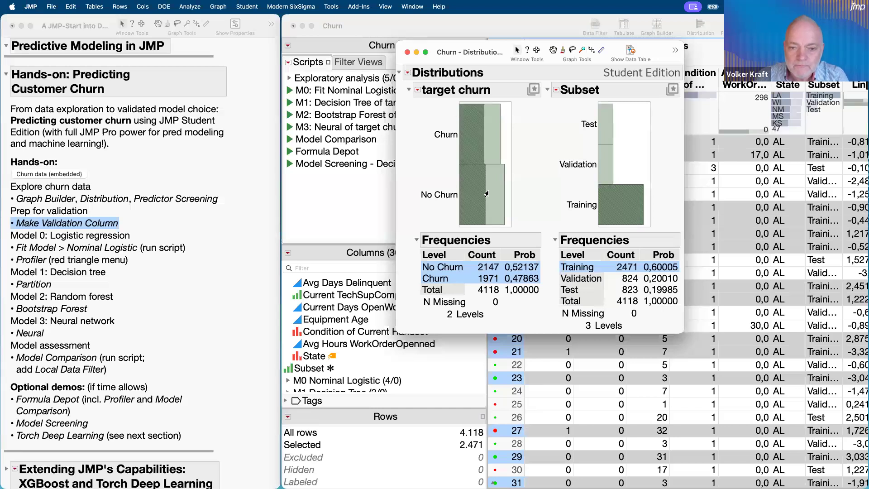
{"action": "left_click", "coordinate": [605, 126]}
{"action": "left_click", "coordinate": [605, 163]}
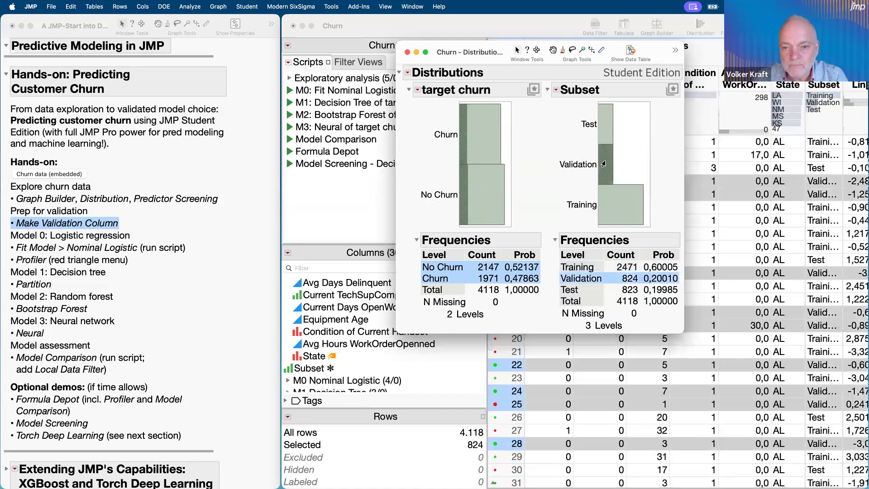
{"action": "left_click", "coordinate": [610, 203]}
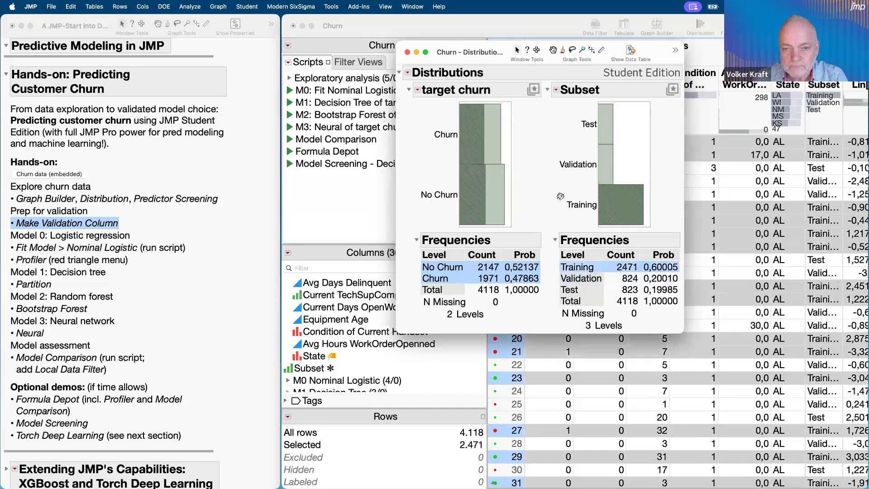
{"action": "left_click", "coordinate": [407, 52]}
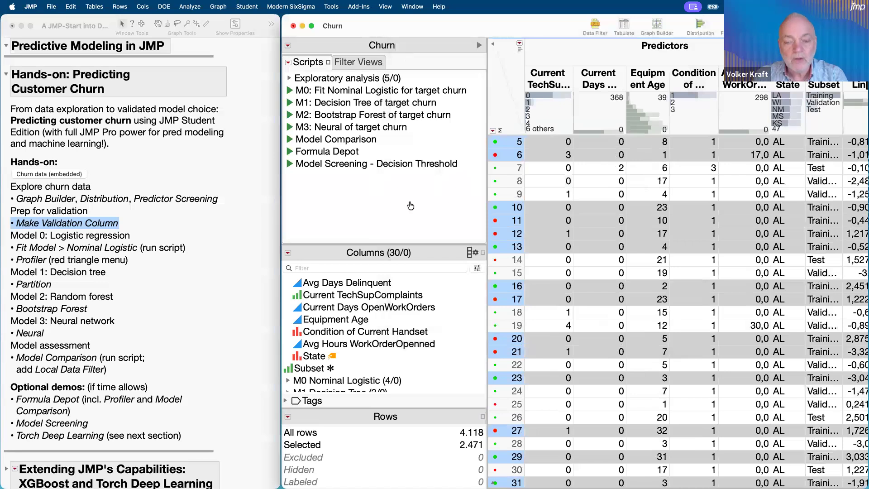
{"action": "left_click", "coordinate": [506, 90]}
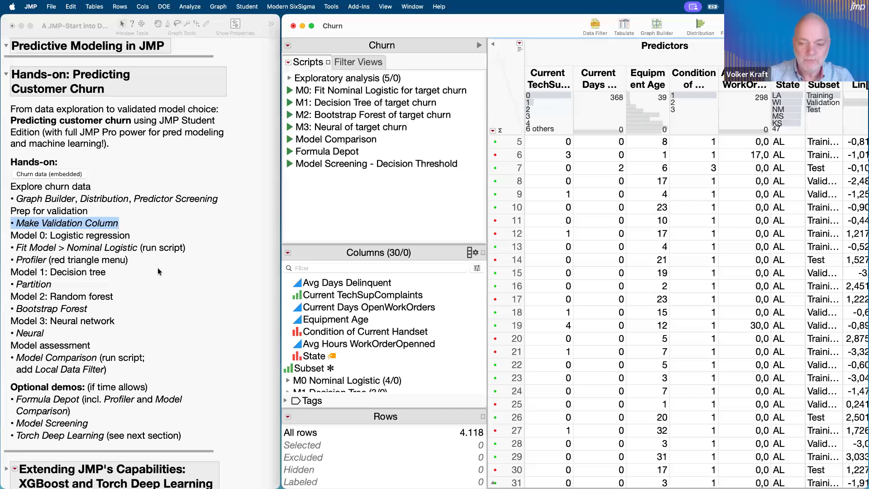
- Select the Subset column in the Churn table and highlight the Fit Model > Nominal Logistic item in the journal
{"action": "left_click", "coordinate": [312, 369]}
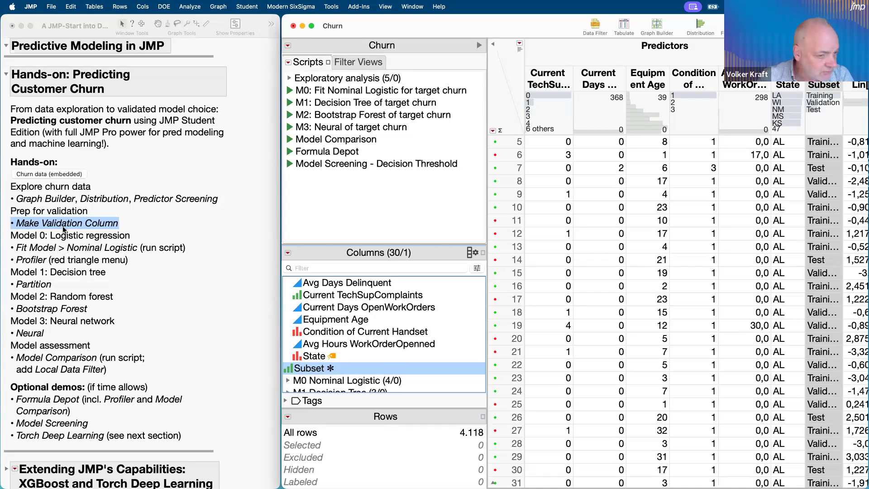
{"action": "left_click", "coordinate": [60, 188]}
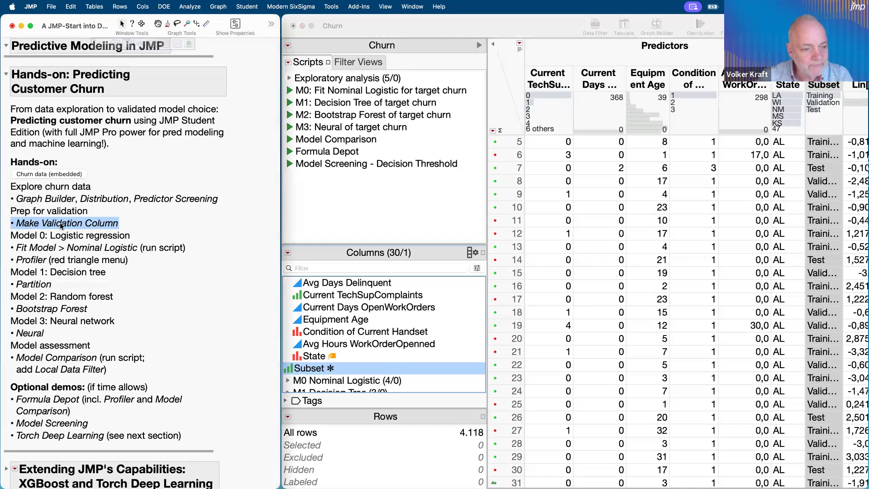
{"action": "left_click", "coordinate": [83, 247]}
{"action": "left_click", "coordinate": [324, 202]}
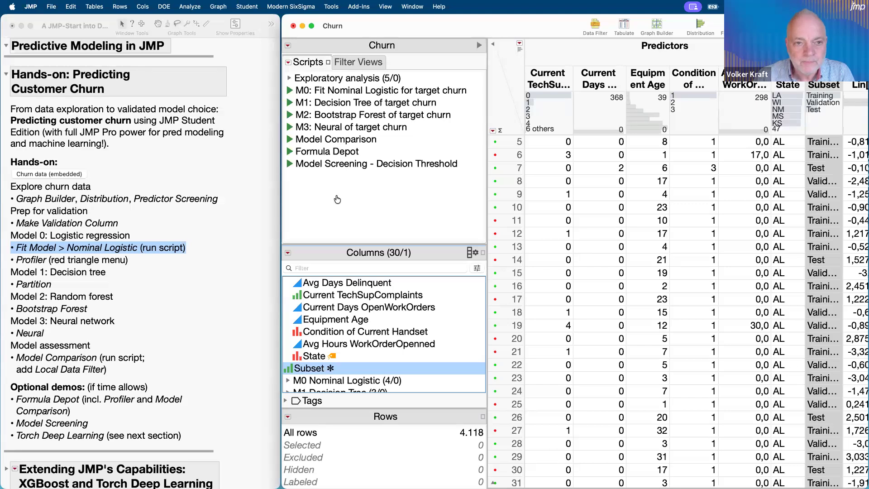
{"action": "left_click", "coordinate": [189, 8]}
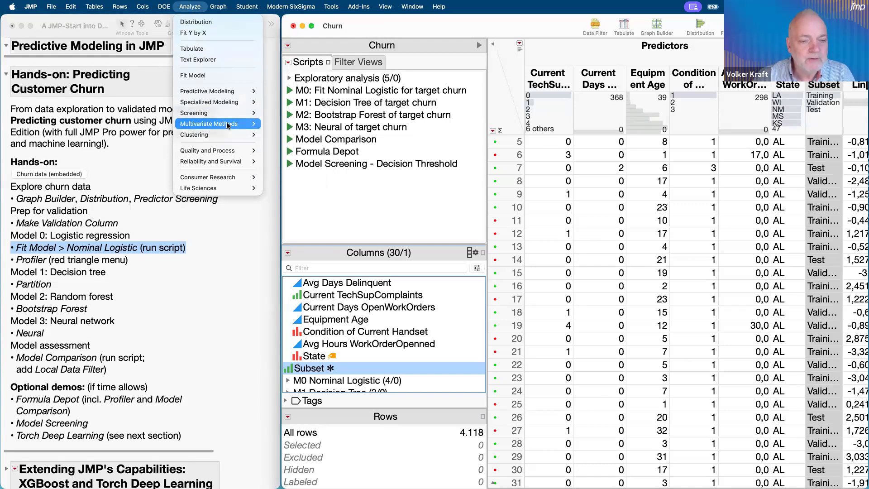
{"action": "mouse_move", "coordinate": [228, 125]}
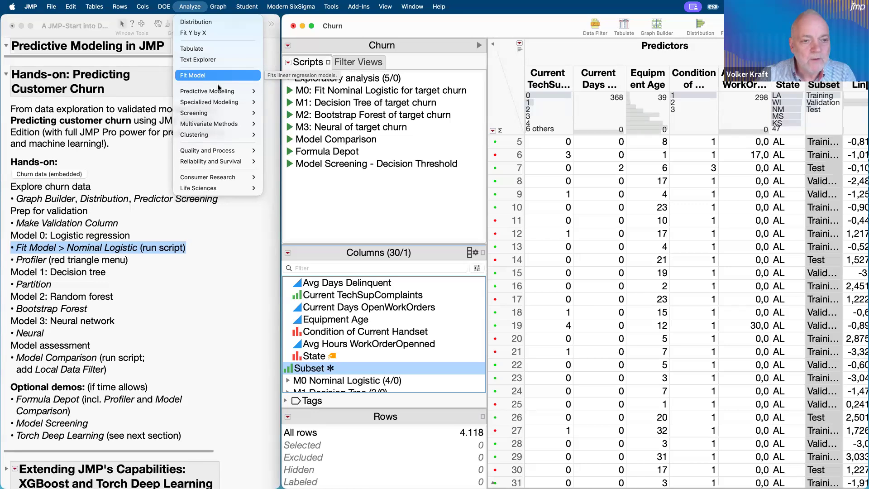
{"action": "mouse_move", "coordinate": [225, 91]}
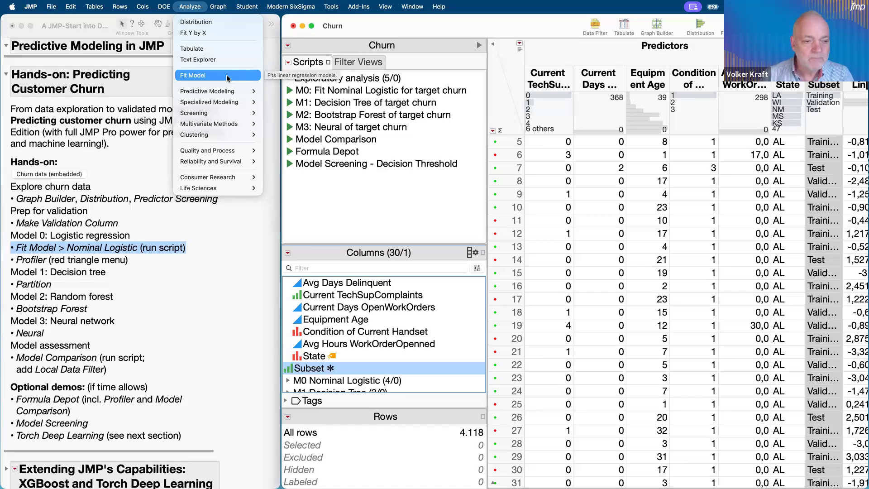
{"action": "left_click", "coordinate": [34, 274]}
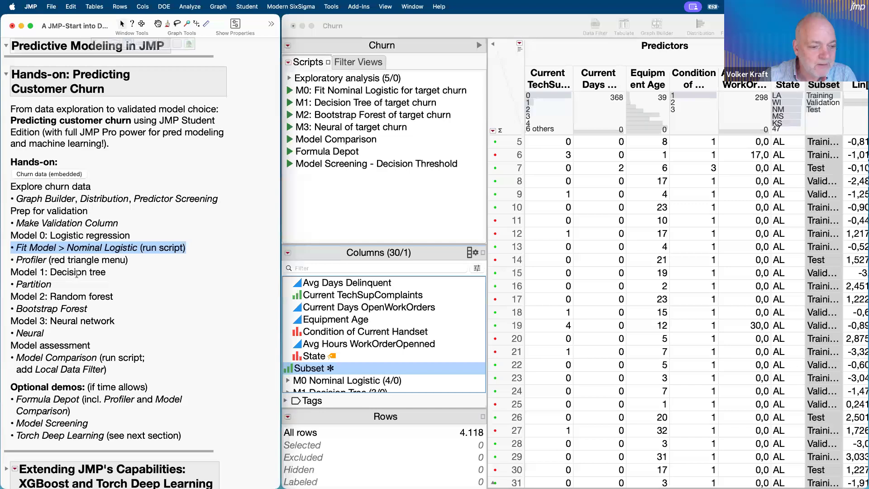
- Highlight the journal's Decision tree, Partition, Bootstrap Forest and Neural items in turn, ending on Fit Model > Nominal Logistic
{"action": "left_click", "coordinate": [72, 272]}
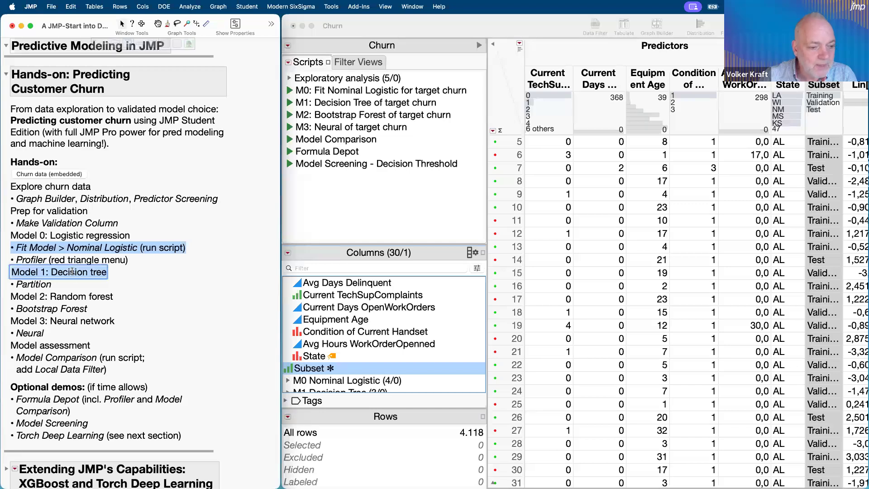
{"action": "left_click", "coordinate": [41, 285]}
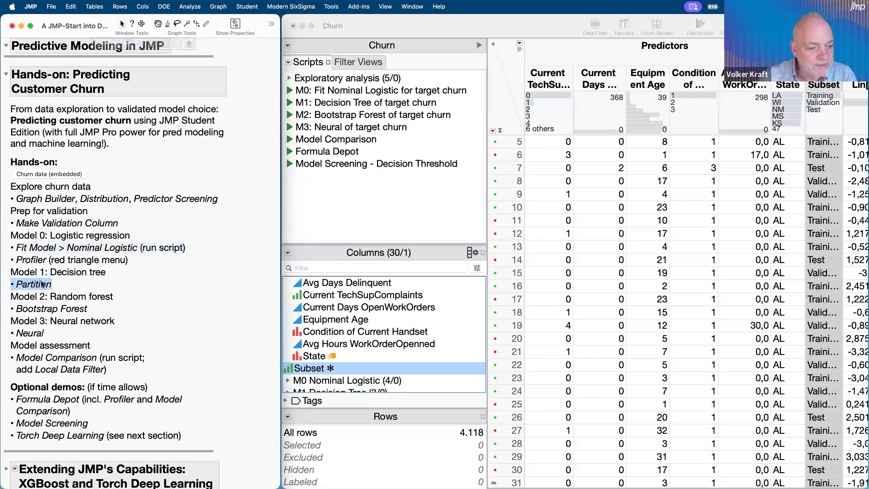
{"action": "left_click", "coordinate": [42, 313]}
{"action": "left_click", "coordinate": [41, 335]}
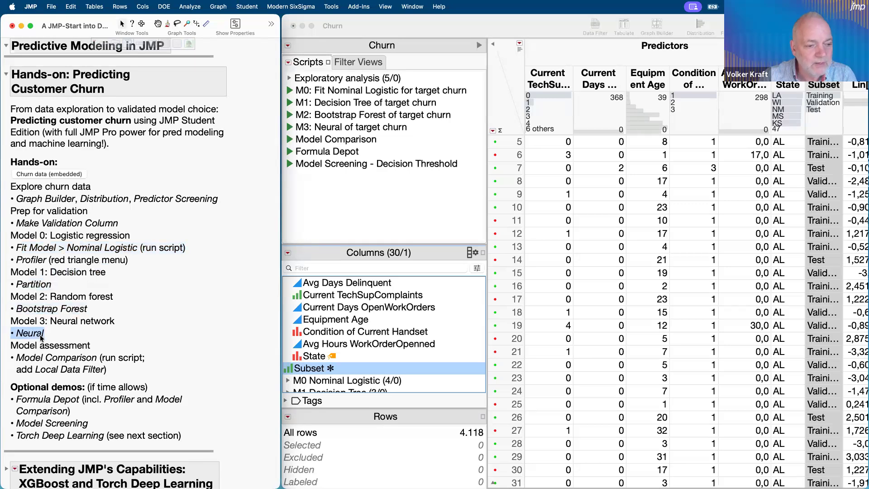
{"action": "left_click", "coordinate": [62, 250]}
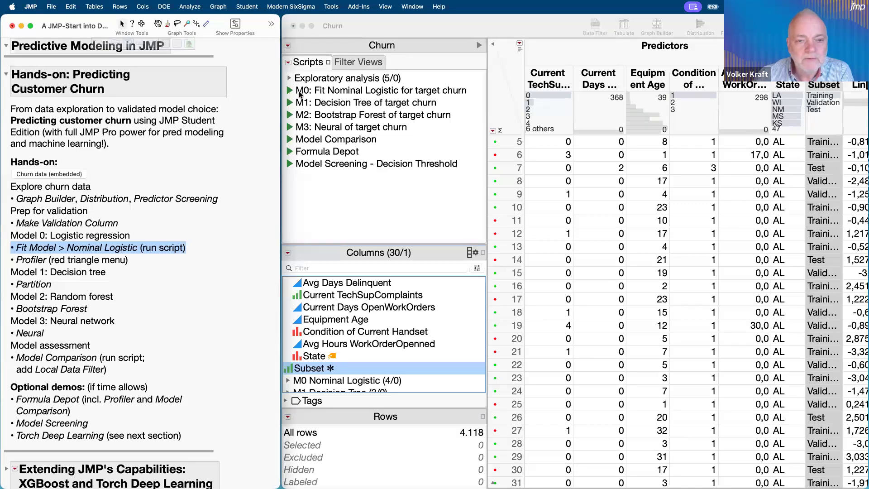
- Run the saved script M0: Fit Nominal Logistic for target churn and look through its report
{"action": "left_click", "coordinate": [333, 91]}
{"action": "left_click", "coordinate": [334, 92]}
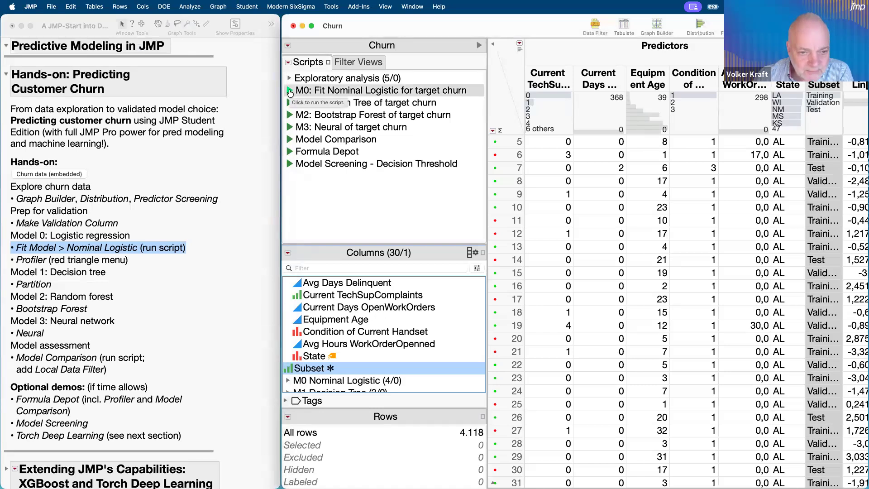
{"action": "left_click", "coordinate": [290, 91]}
{"action": "left_click_drag", "start_coordinate": [182, 32], "coordinate": [458, 32]}
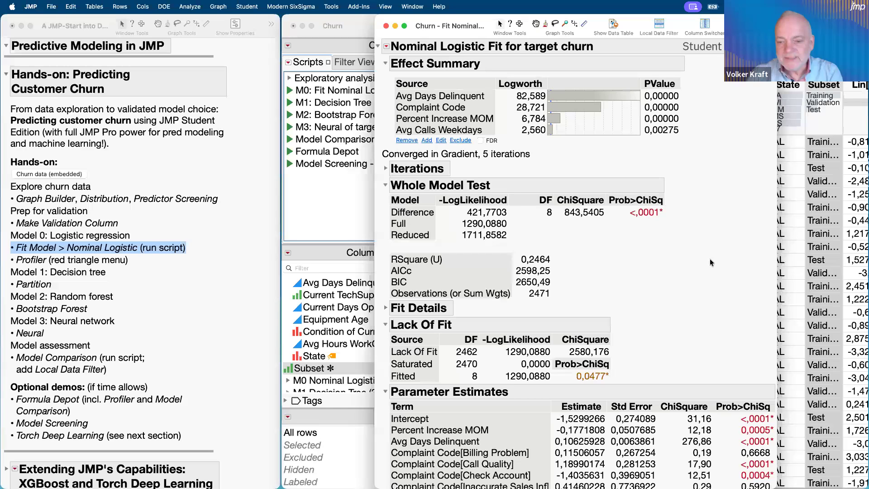
{"action": "scroll", "coordinate": [718, 300], "scroll_direction": "down", "scroll_amount": 5}
{"action": "scroll", "coordinate": [718, 300], "scroll_direction": "up", "scroll_amount": 6}
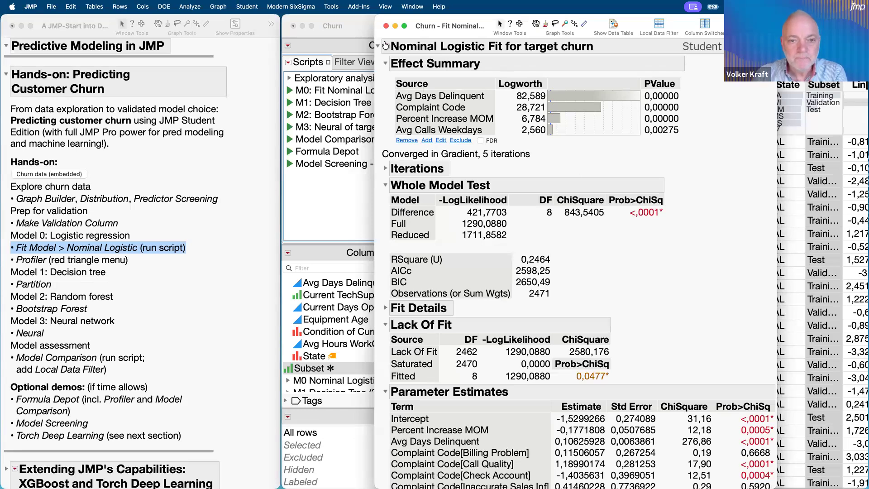
- Relaunch the analysis from the Nominal Logistic Fit report to open its filled-in model specification
{"action": "left_click", "coordinate": [386, 47]}
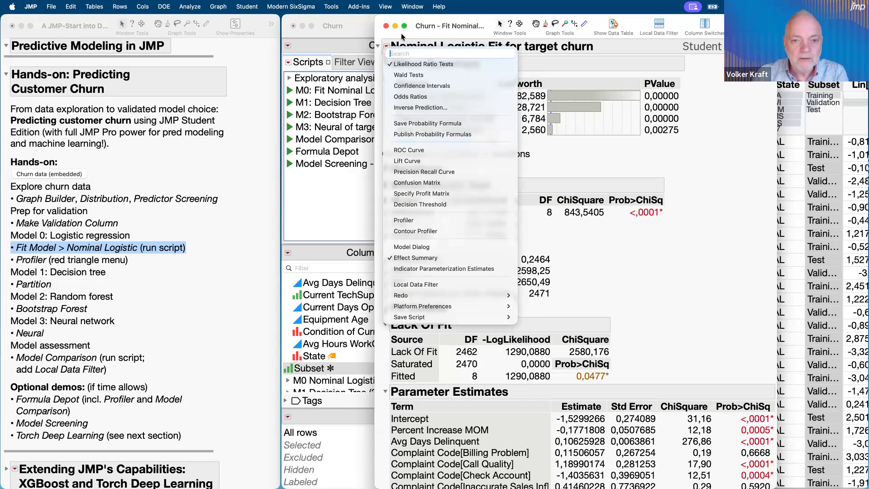
{"action": "left_click", "coordinate": [387, 48]}
{"action": "left_click", "coordinate": [387, 48]}
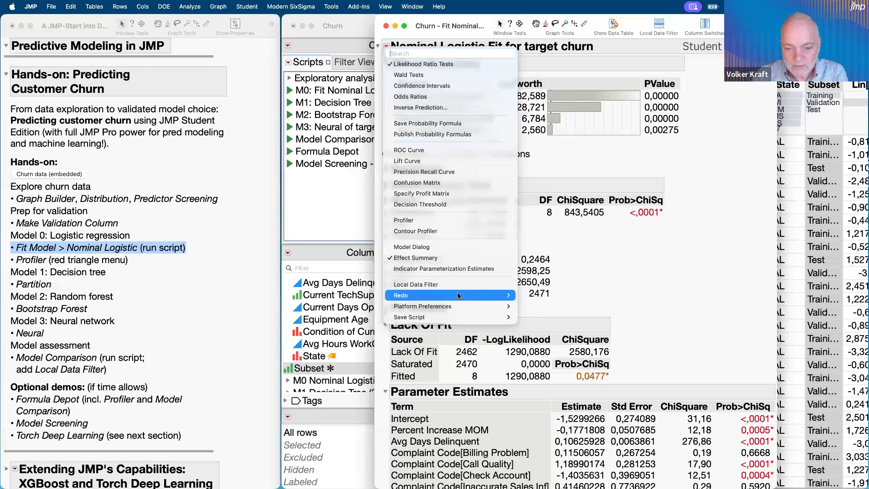
{"action": "mouse_move", "coordinate": [461, 296]}
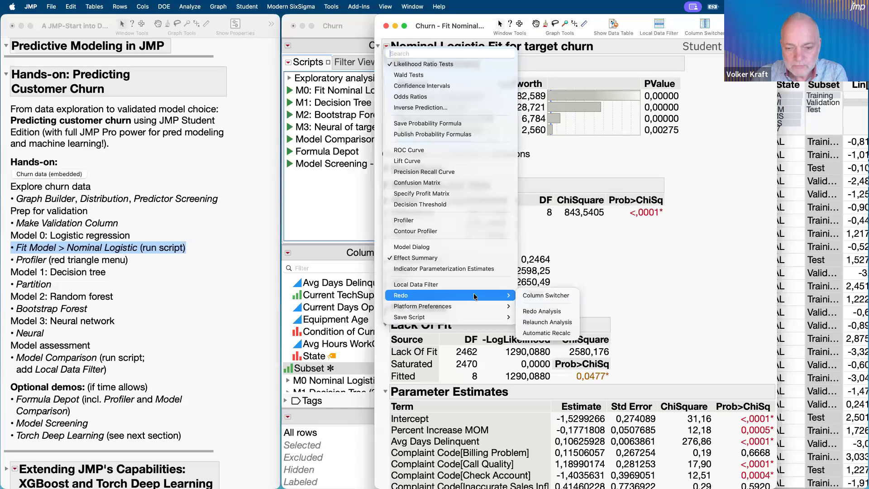
{"action": "left_click", "coordinate": [566, 325]}
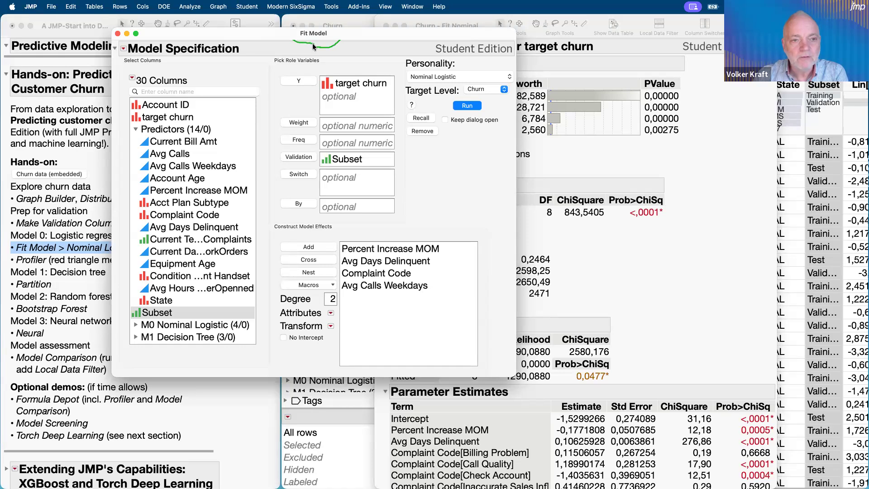
{"action": "left_click", "coordinate": [189, 6]}
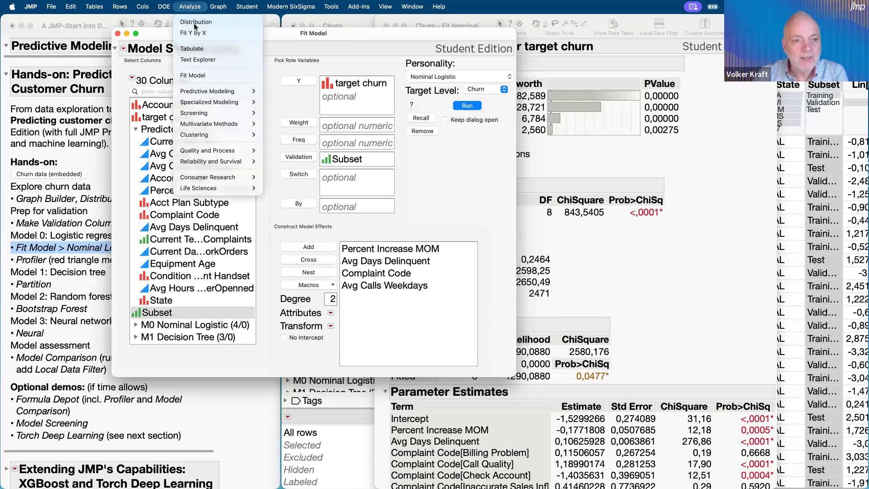
{"action": "left_click", "coordinate": [203, 75]}
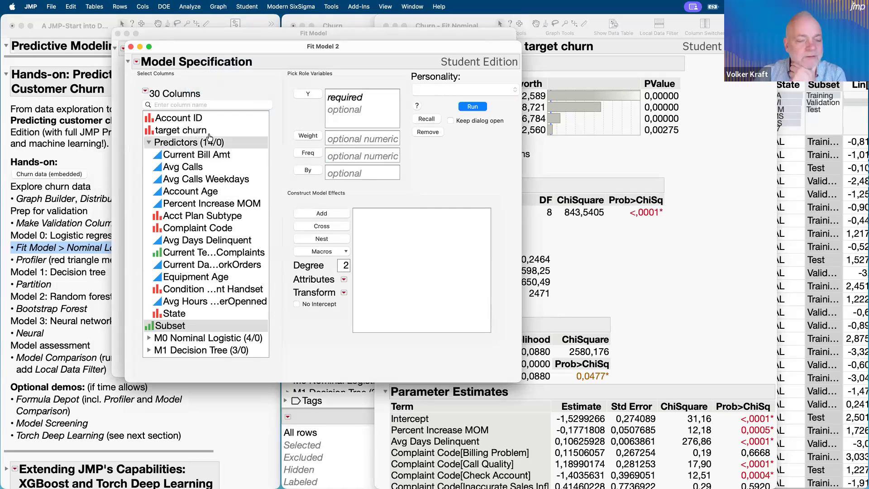
{"action": "left_click", "coordinate": [130, 47]}
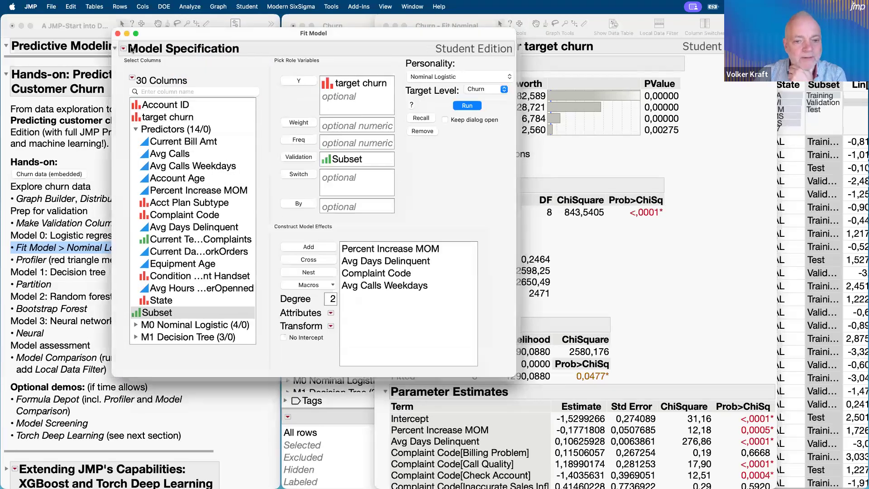
- Move the Fit Model dialog over the Churn table and examine target churn in the Y role
{"action": "left_click_drag", "start_coordinate": [220, 33], "coordinate": [426, 41]}
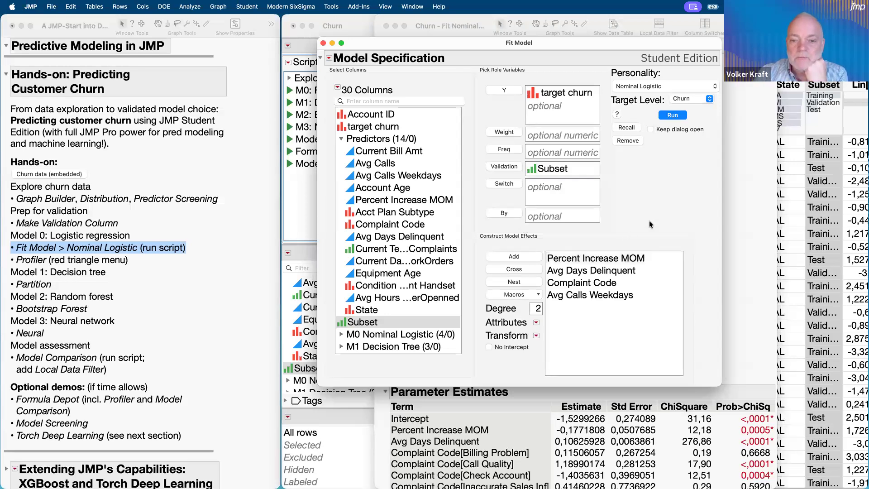
{"action": "mouse_move", "coordinate": [476, 114]}
{"action": "left_mouse_down"}
{"action": "mouse_move", "coordinate": [587, 118]}
{"action": "mouse_move", "coordinate": [534, 71]}
{"action": "mouse_move", "coordinate": [478, 93]}
{"action": "left_mouse_up"}
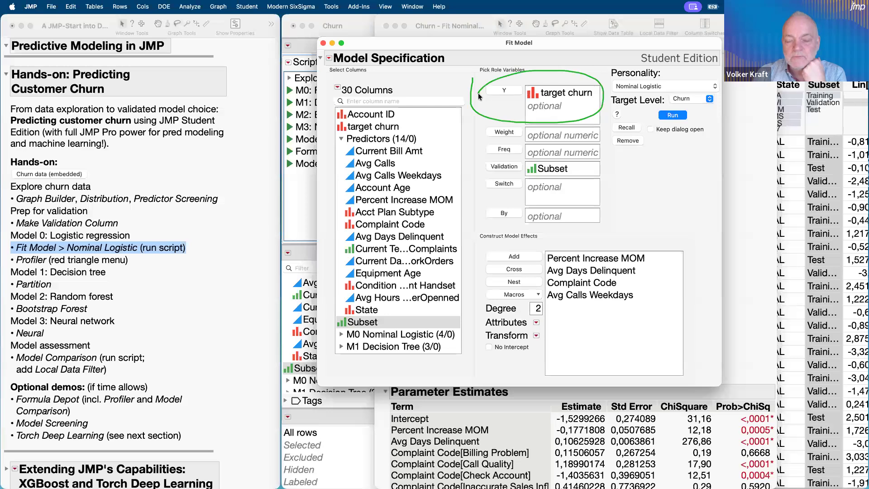
{"action": "mouse_move", "coordinate": [480, 82]}
{"action": "left_mouse_down"}
{"action": "mouse_move", "coordinate": [520, 97]}
{"action": "mouse_move", "coordinate": [505, 70]}
{"action": "mouse_move", "coordinate": [469, 93]}
{"action": "left_mouse_up"}
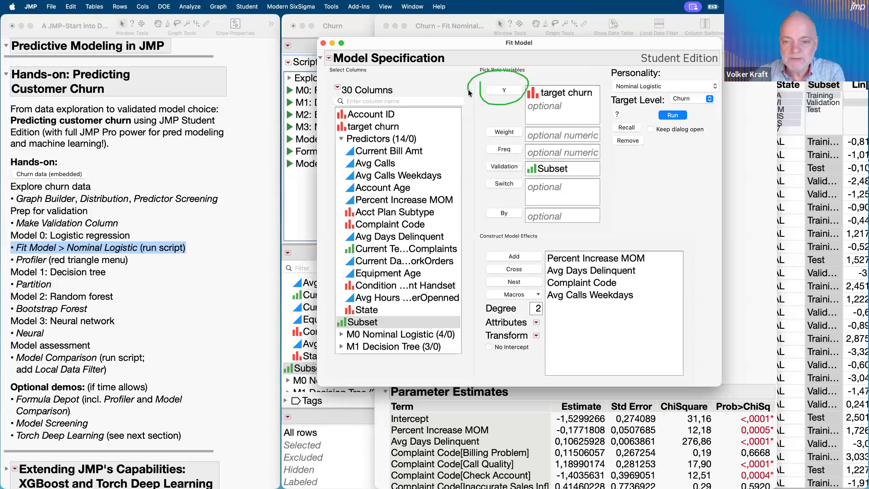
{"action": "left_click", "coordinate": [582, 94]}
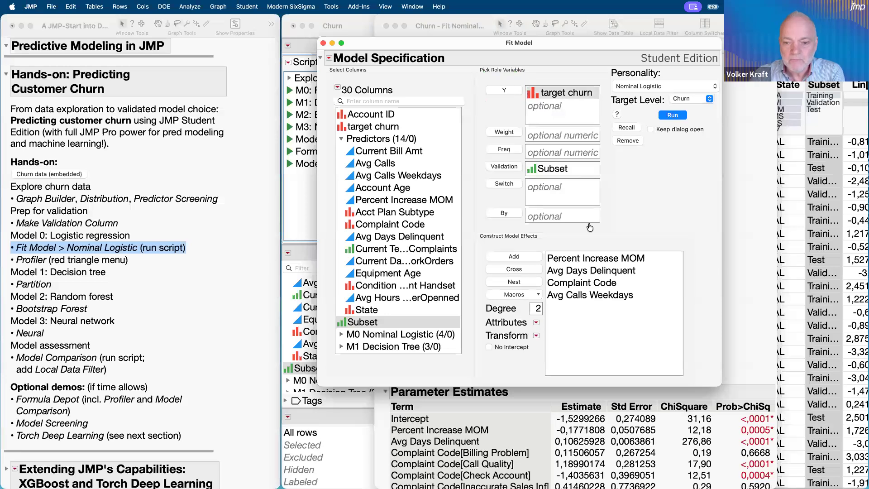
- Examine the model effects Percent Increase MOM, Avg Days Delinquent, Complaint Code and Avg Calls Weekdays in the Fit Model dialog
{"action": "left_click", "coordinate": [590, 260]}
{"action": "left_click", "coordinate": [589, 298]}
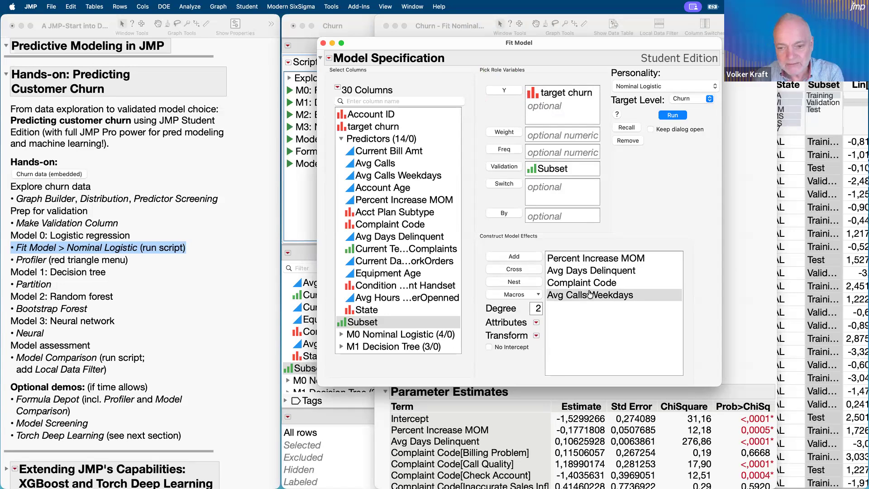
{"action": "left_click", "coordinate": [586, 259]}
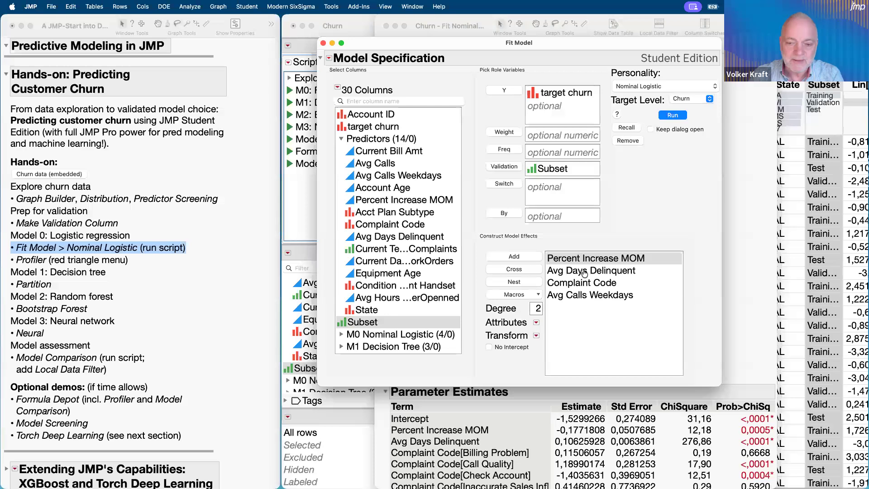
{"action": "left_click", "coordinate": [571, 282]}
{"action": "left_click", "coordinate": [575, 296]}
{"action": "left_click", "coordinate": [573, 283]}
{"action": "left_click", "coordinate": [571, 271]}
{"action": "left_click", "coordinate": [568, 262]}
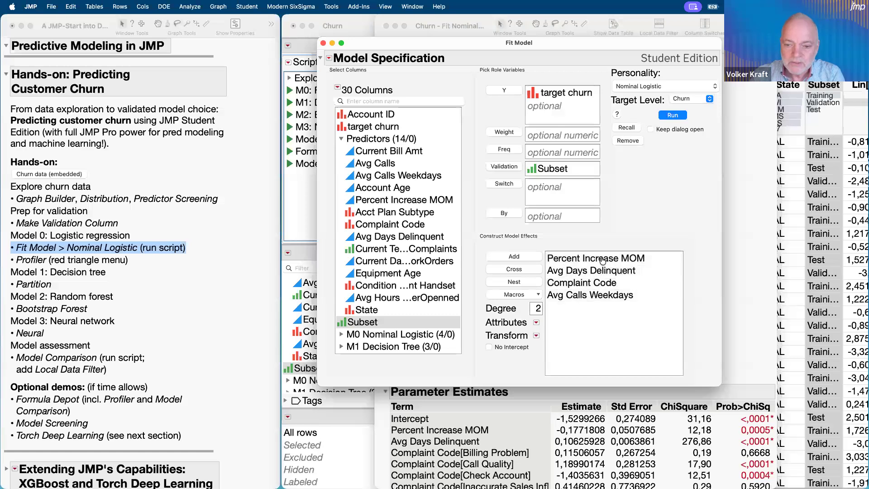
{"action": "mouse_move", "coordinate": [604, 242]}
{"action": "left_mouse_down"}
{"action": "mouse_move", "coordinate": [527, 245]}
{"action": "mouse_move", "coordinate": [529, 319]}
{"action": "mouse_move", "coordinate": [710, 298]}
{"action": "left_mouse_up"}
{"action": "left_click_drag", "start_coordinate": [658, 240], "coordinate": [514, 256]}
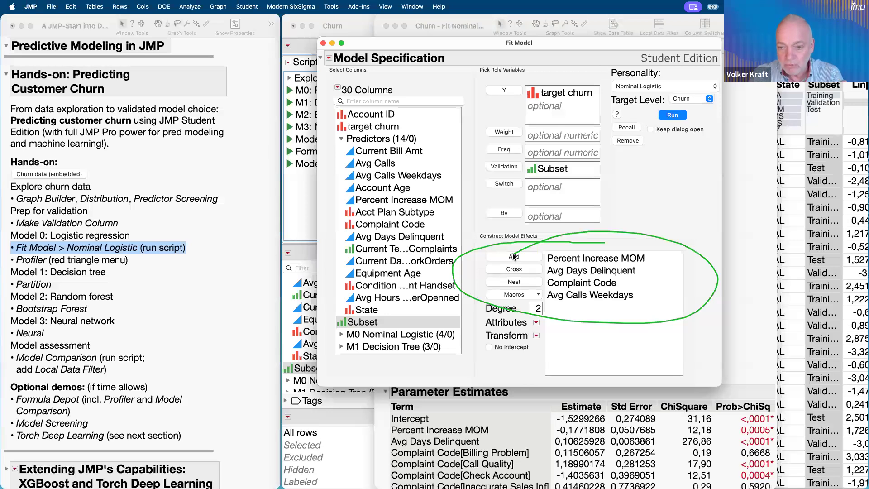
{"action": "key", "text": "Escape"}
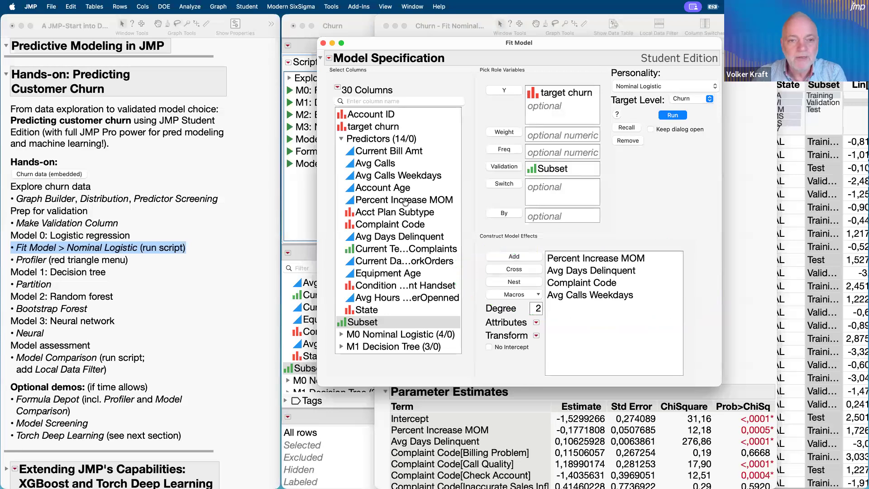
- Run Predictor Screening with target churn as the Y response and the whole Predictors group as X
{"action": "left_click", "coordinate": [188, 9]}
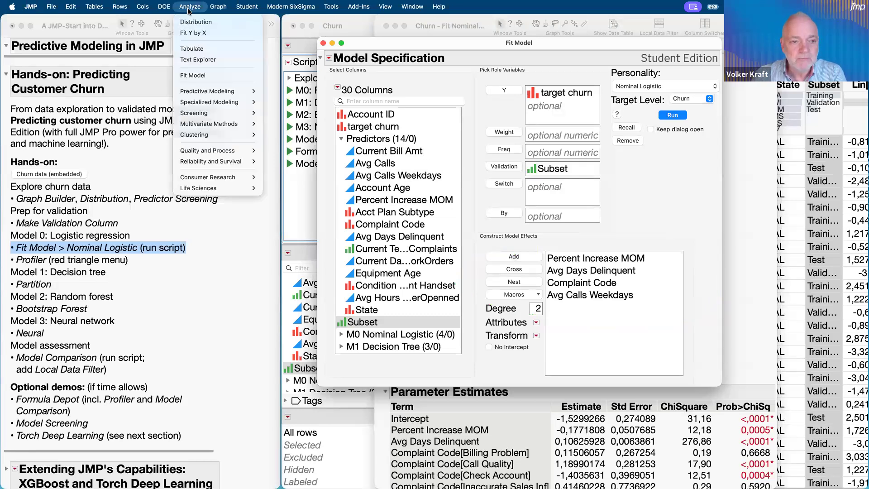
{"action": "mouse_move", "coordinate": [200, 116]}
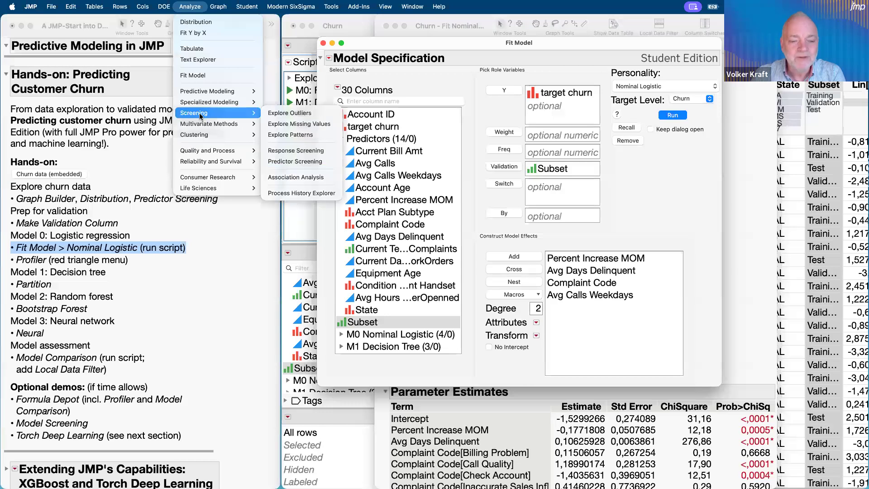
{"action": "left_click", "coordinate": [292, 163]}
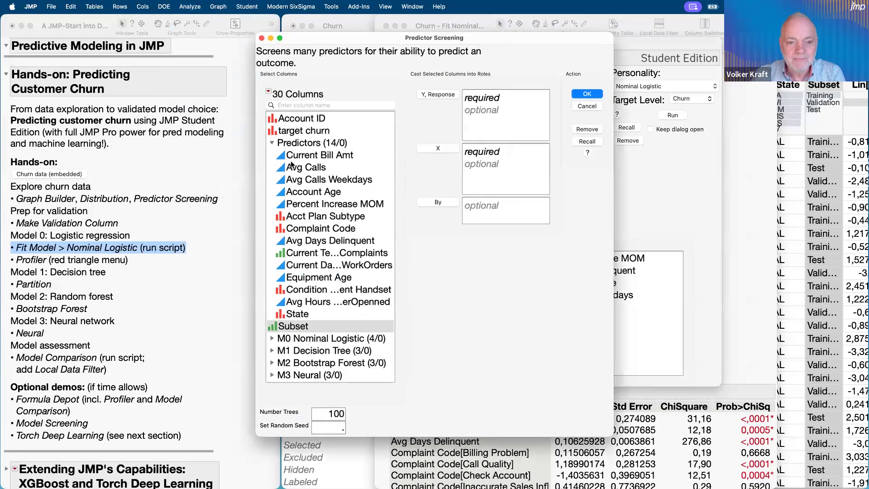
{"action": "left_click", "coordinate": [298, 143]}
{"action": "left_click", "coordinate": [305, 131]}
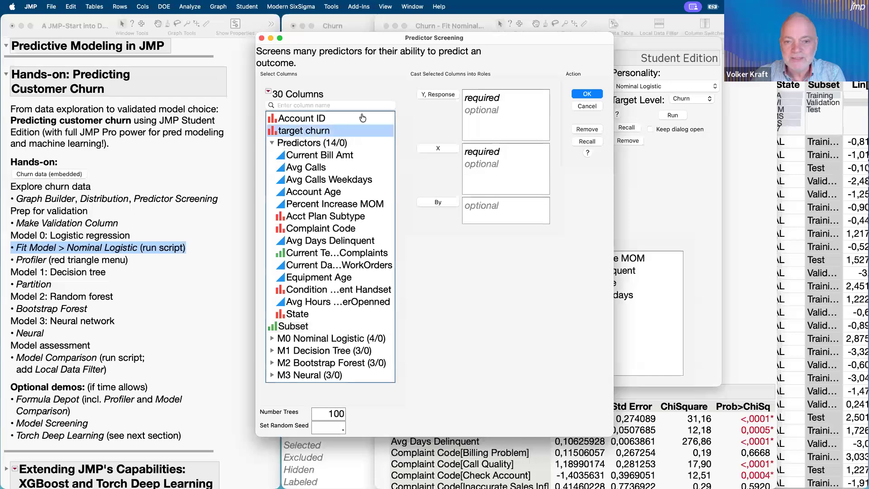
{"action": "left_click", "coordinate": [433, 95]}
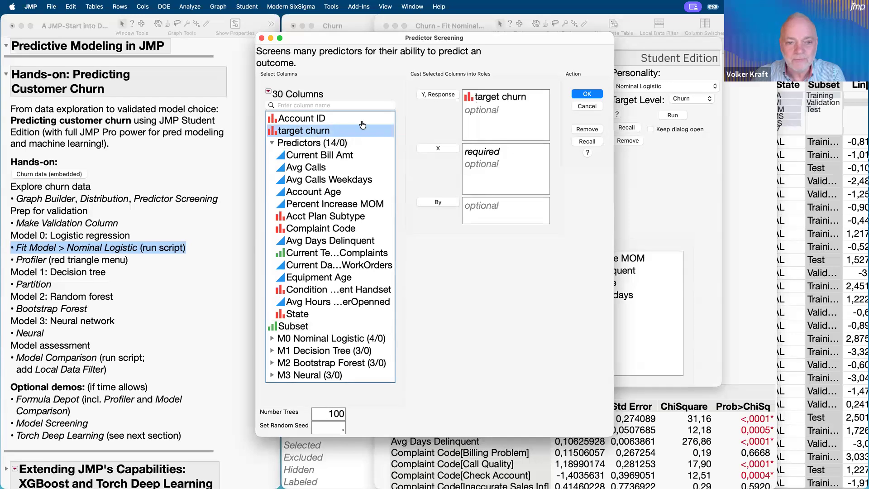
{"action": "left_click", "coordinate": [344, 143]}
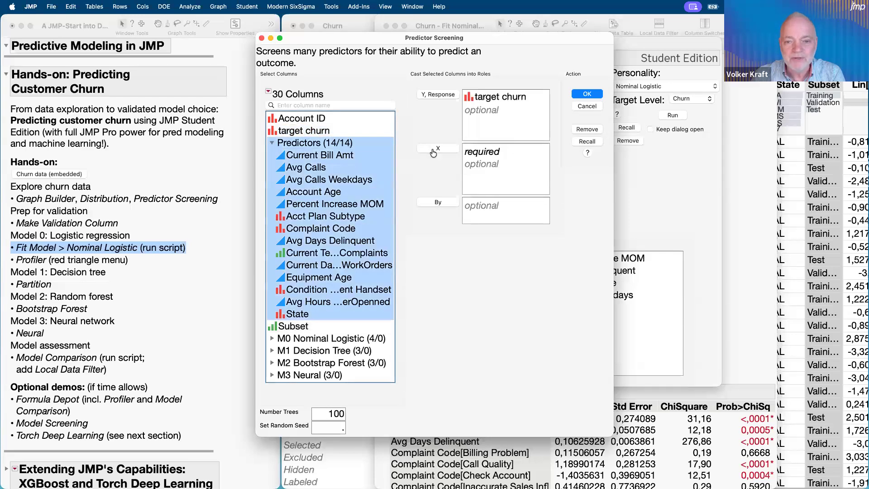
{"action": "left_click", "coordinate": [433, 151]}
{"action": "left_click", "coordinate": [585, 95]}
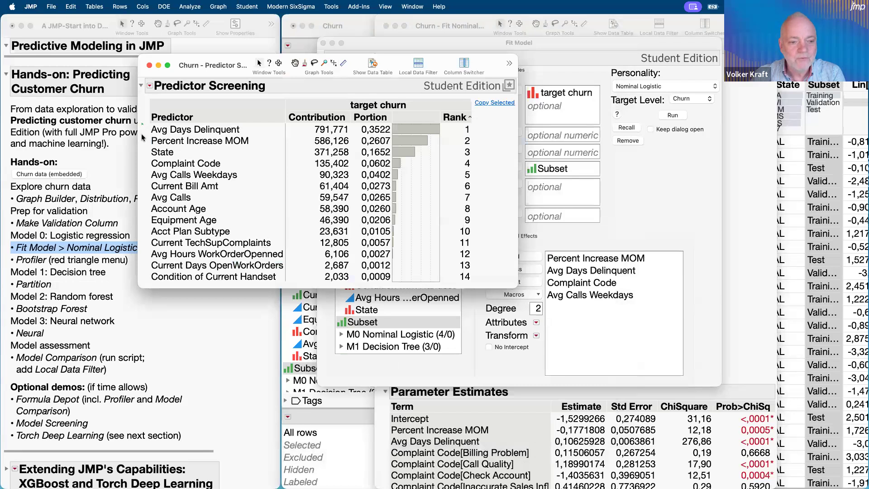
- Compare the top-ranked predictors in the Predictor Screening report with the Fit Model effects, and close the report
{"action": "left_click_drag", "start_coordinate": [144, 120], "coordinate": [142, 169]}
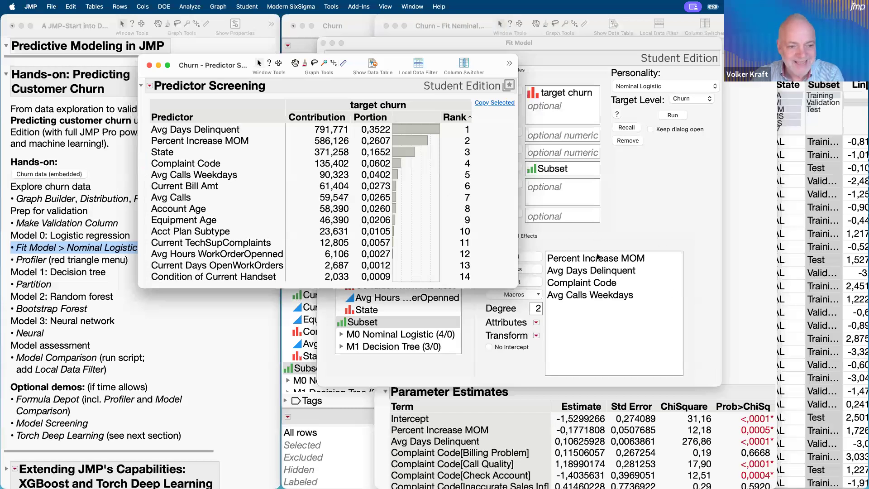
{"action": "left_click_drag", "start_coordinate": [146, 126], "coordinate": [140, 179]}
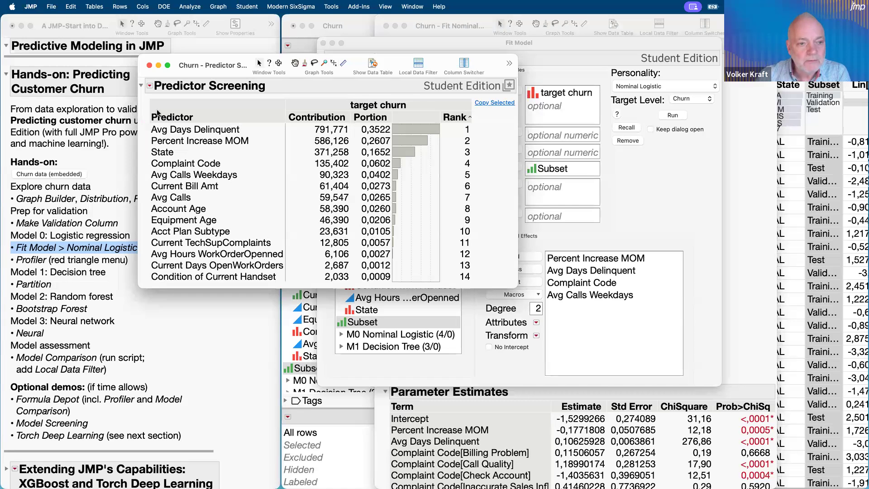
{"action": "left_click", "coordinate": [149, 65]}
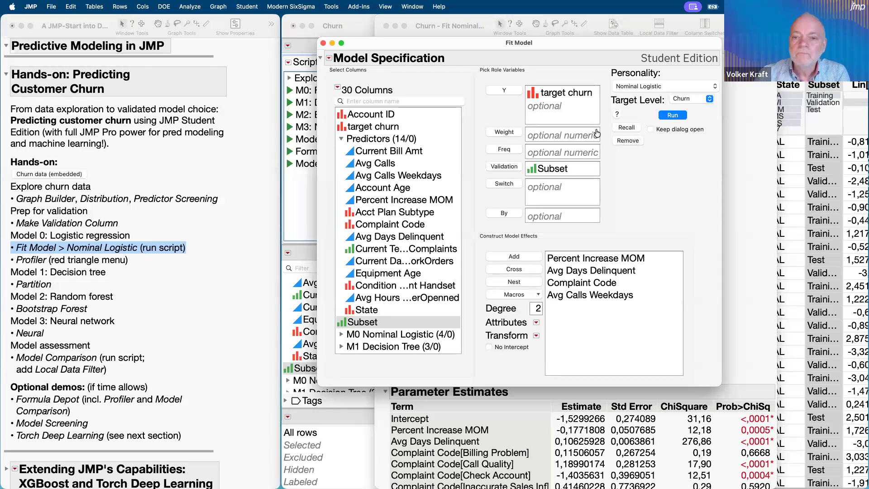
- Examine the Nominal Logistic personality, the Churn target level and the target churn response in Fit Model, and close the dialog
{"action": "left_click", "coordinate": [554, 97]}
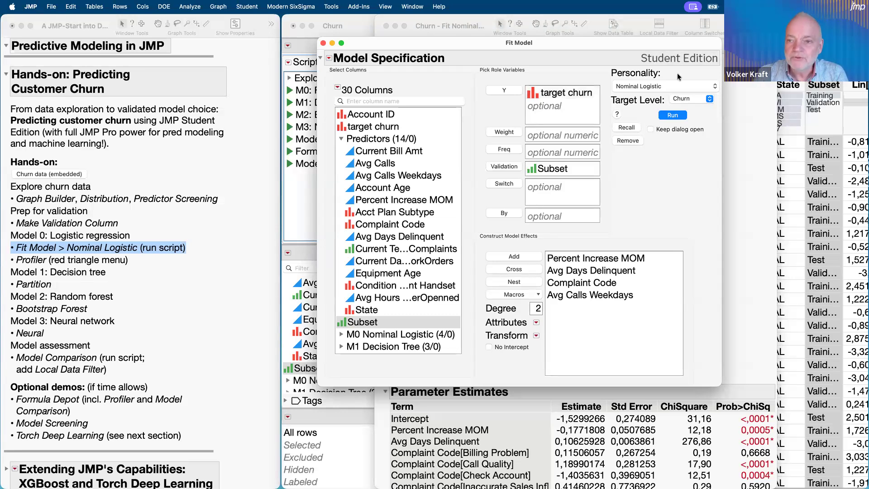
{"action": "left_click_drag", "start_coordinate": [677, 74], "coordinate": [591, 79]}
{"action": "mouse_move", "coordinate": [656, 112]}
{"action": "left_mouse_down"}
{"action": "mouse_move", "coordinate": [729, 86]}
{"action": "mouse_move", "coordinate": [648, 61]}
{"action": "left_mouse_up"}
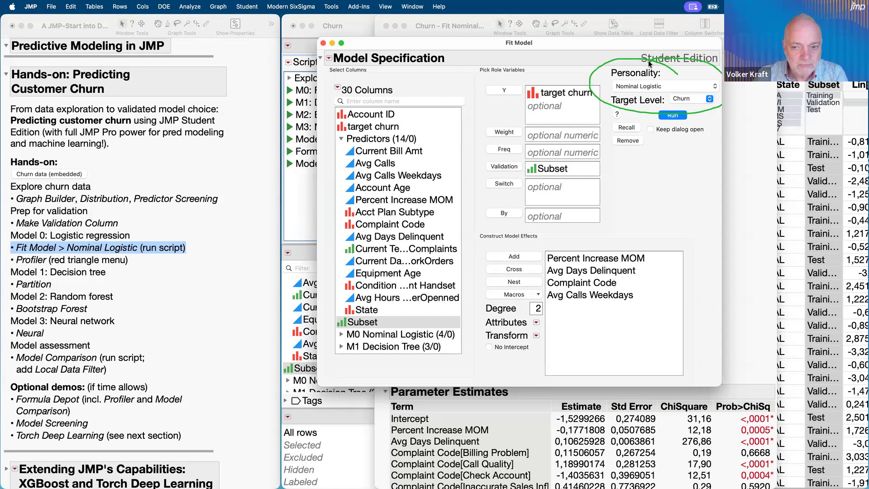
{"action": "key", "text": "Escape"}
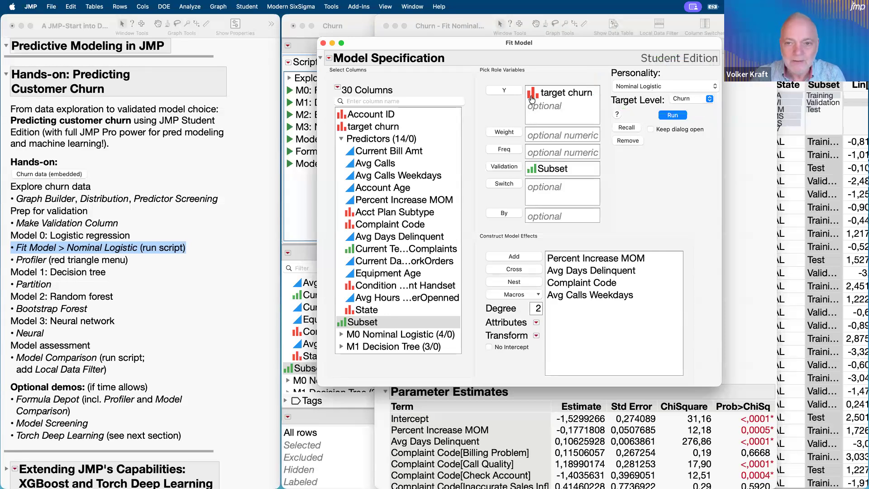
{"action": "mouse_move", "coordinate": [539, 71]}
{"action": "left_mouse_down"}
{"action": "mouse_move", "coordinate": [471, 105]}
{"action": "mouse_move", "coordinate": [649, 111]}
{"action": "mouse_move", "coordinate": [489, 80]}
{"action": "left_mouse_up"}
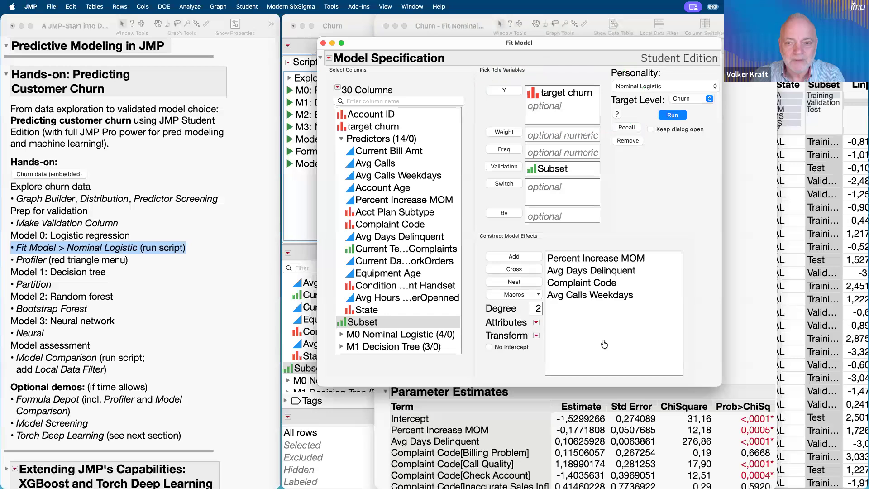
{"action": "left_click", "coordinate": [581, 286]}
{"action": "left_click", "coordinate": [323, 44]}
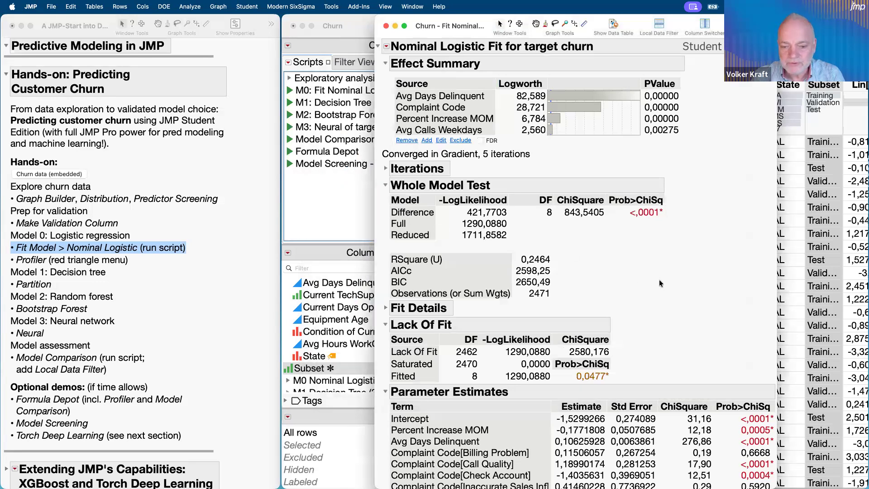
- Examine the Effect Summary and the Whole Model Test significance in the Nominal Logistic Fit report
{"action": "scroll", "coordinate": [659, 279], "scroll_direction": "down", "scroll_amount": 5}
{"action": "scroll", "coordinate": [658, 279], "scroll_direction": "up", "scroll_amount": 1}
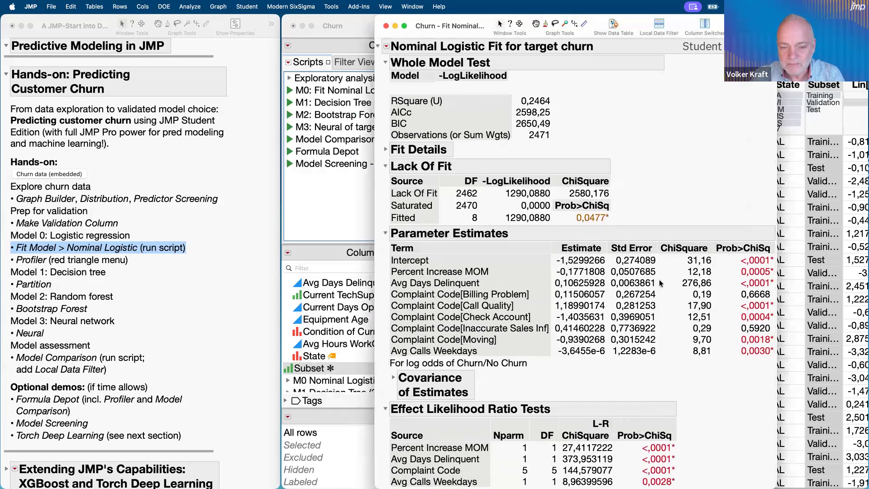
{"action": "scroll", "coordinate": [660, 282], "scroll_direction": "up", "scroll_amount": 5}
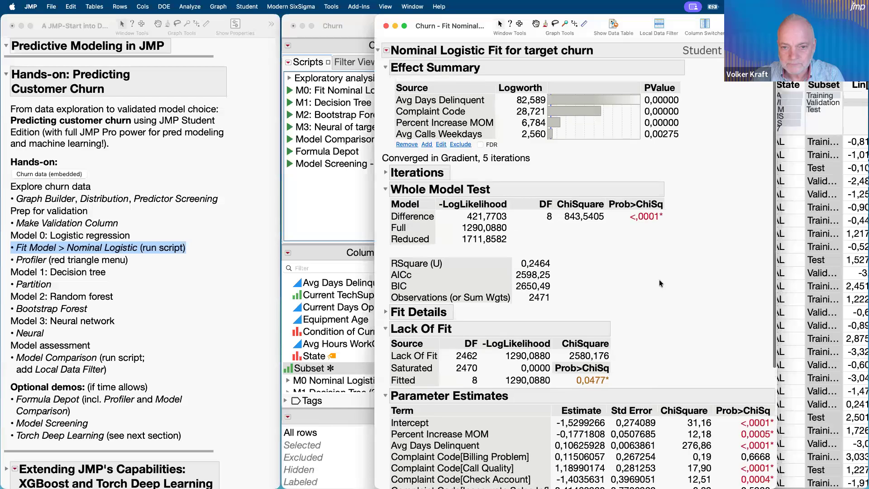
{"action": "scroll", "coordinate": [388, 108], "scroll_direction": "down", "scroll_amount": 1}
{"action": "left_click_drag", "start_coordinate": [385, 82], "coordinate": [388, 141]}
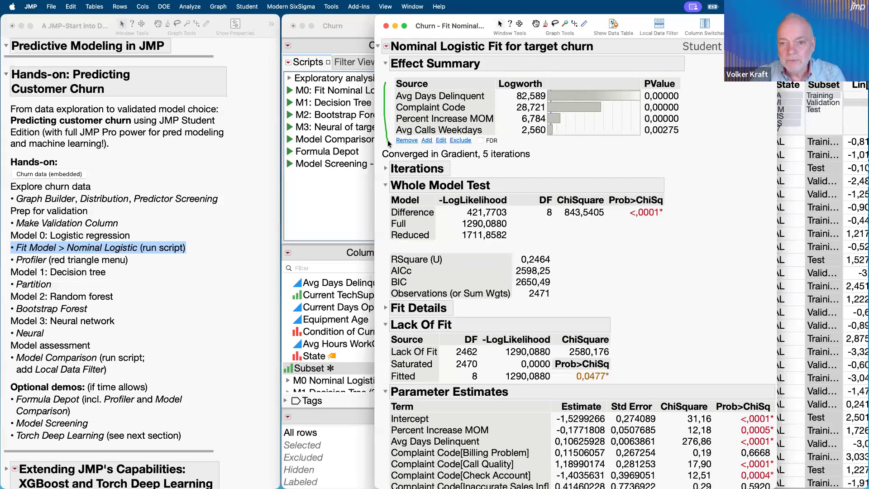
{"action": "left_click_drag", "start_coordinate": [386, 87], "coordinate": [385, 100]}
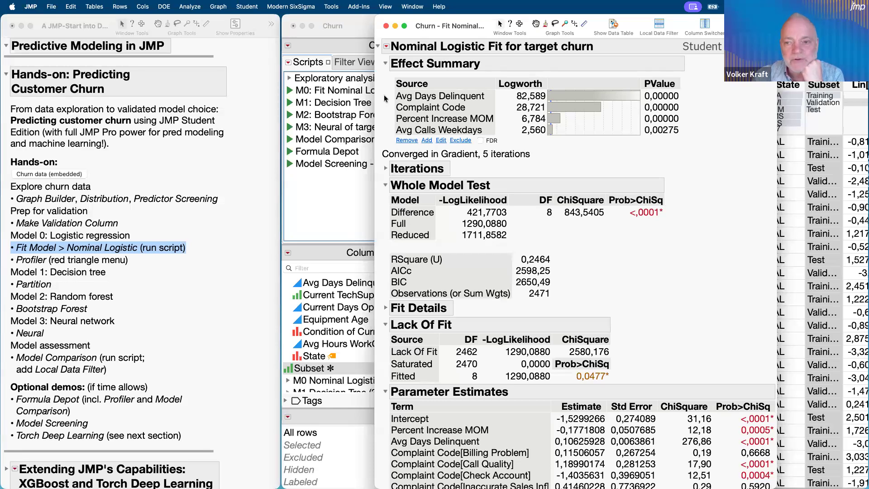
{"action": "mouse_move", "coordinate": [385, 89]}
{"action": "left_mouse_down"}
{"action": "mouse_move", "coordinate": [386, 108]}
{"action": "mouse_move", "coordinate": [463, 107]}
{"action": "mouse_move", "coordinate": [500, 85]}
{"action": "mouse_move", "coordinate": [383, 84]}
{"action": "left_mouse_up"}
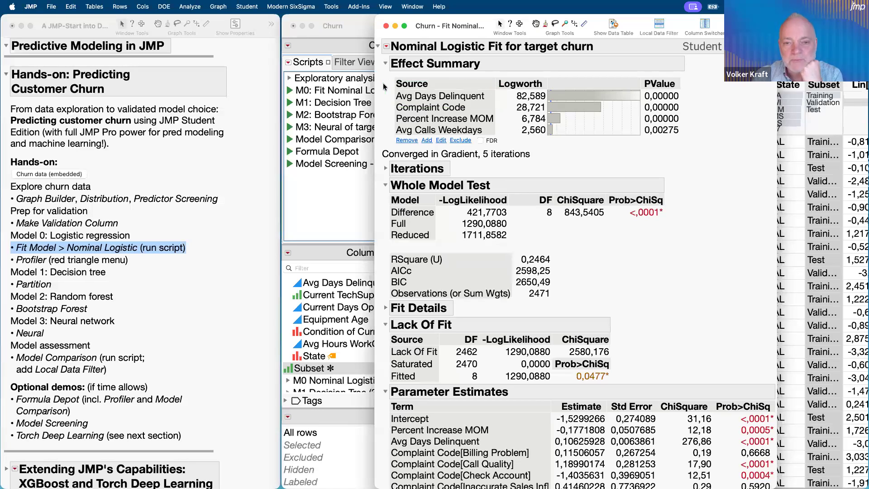
{"action": "left_click_drag", "start_coordinate": [388, 103], "coordinate": [389, 116]}
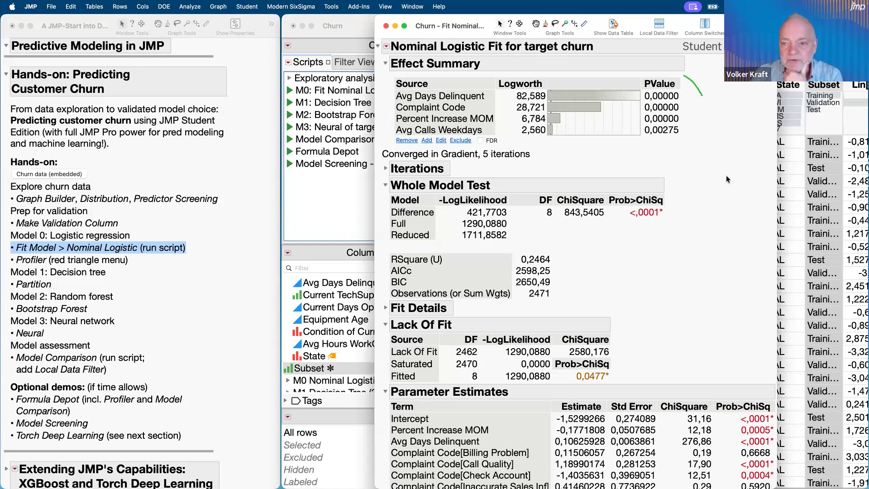
{"action": "mouse_move", "coordinate": [715, 202]}
{"action": "left_mouse_down"}
{"action": "mouse_move", "coordinate": [681, 180]}
{"action": "mouse_move", "coordinate": [654, 251]}
{"action": "mouse_move", "coordinate": [688, 195]}
{"action": "left_mouse_up"}
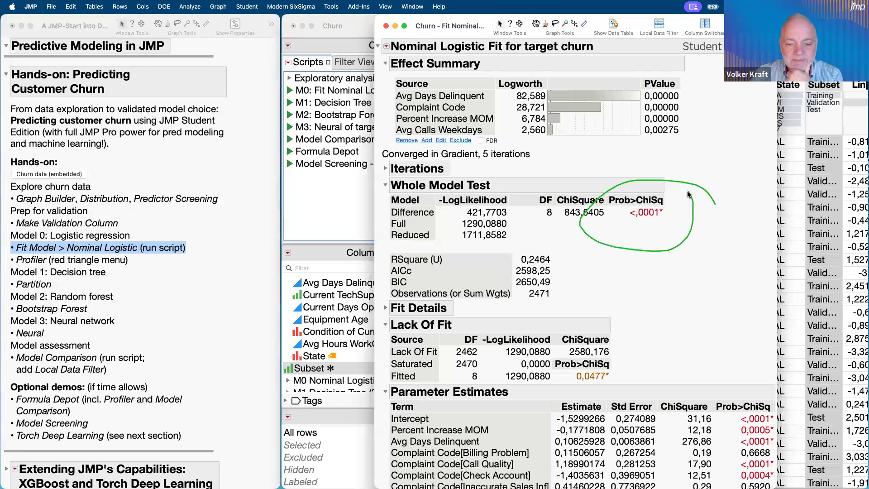
- Expand the Fit Details section of the Nominal Logistic Fit report
{"action": "left_click", "coordinate": [386, 308]}
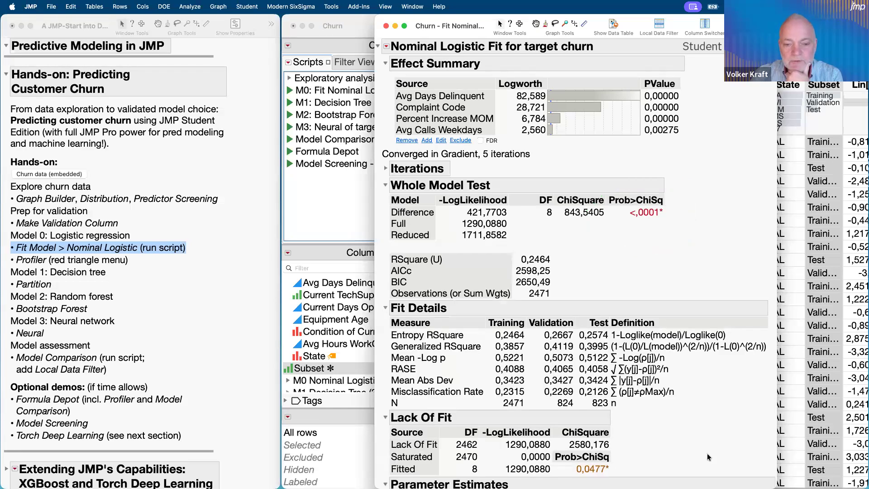
{"action": "scroll", "coordinate": [674, 314], "scroll_direction": "down", "scroll_amount": 1}
{"action": "scroll", "coordinate": [673, 314], "scroll_direction": "down", "scroll_amount": 5}
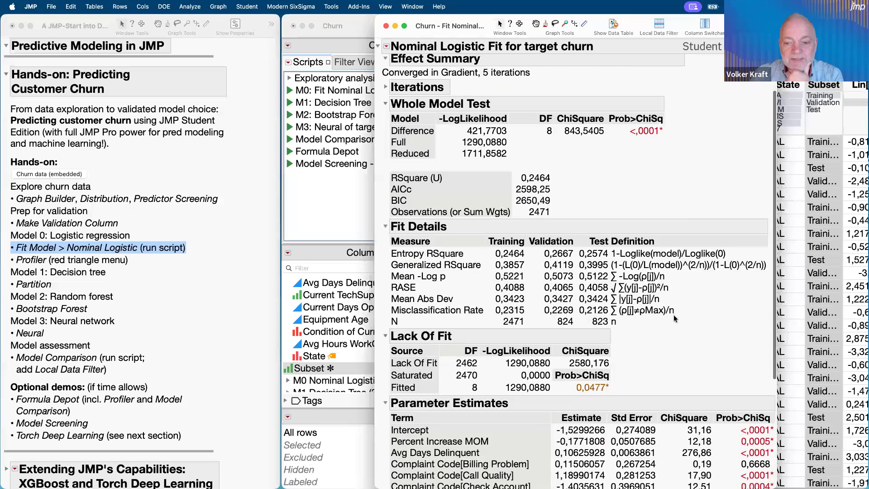
- Compare the Training, Validation and Test columns in Fit Details and examine the misclassification rate for the Test set
{"action": "left_click_drag", "start_coordinate": [379, 164], "coordinate": [383, 265]}
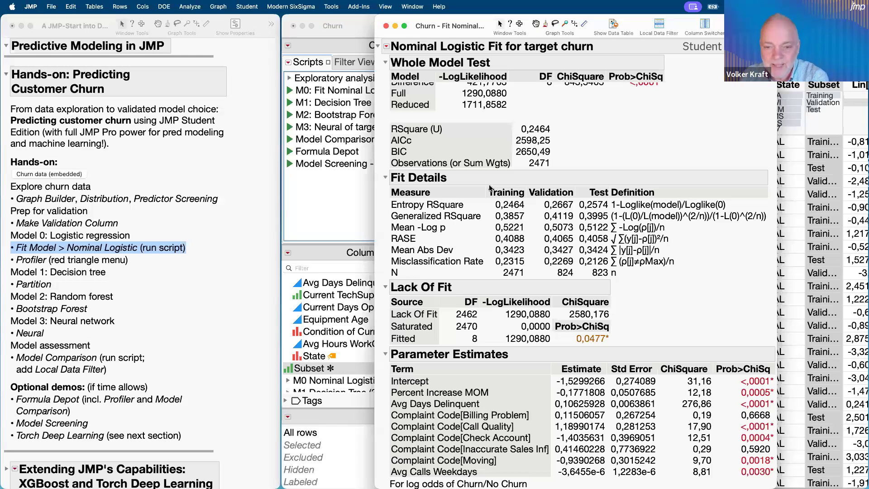
{"action": "left_click_drag", "start_coordinate": [512, 177], "coordinate": [528, 173]}
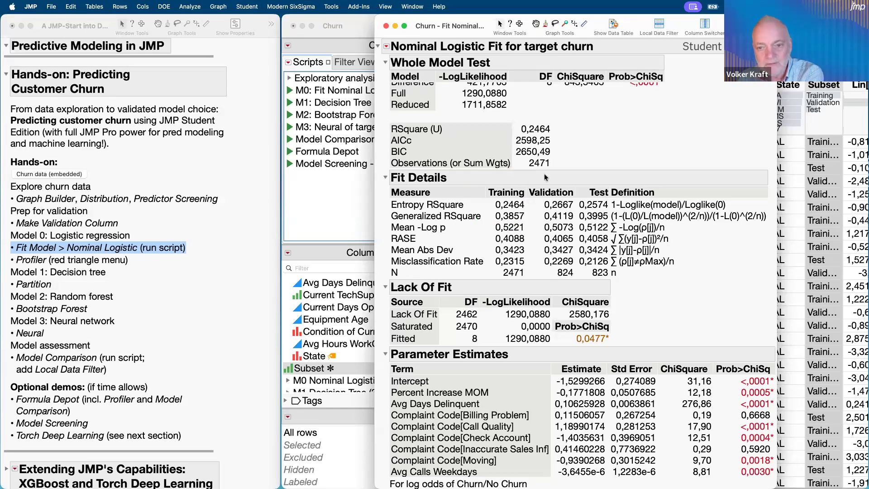
{"action": "mouse_move", "coordinate": [540, 174]}
{"action": "left_mouse_down"}
{"action": "mouse_move", "coordinate": [541, 211]}
{"action": "mouse_move", "coordinate": [571, 196]}
{"action": "mouse_move", "coordinate": [552, 164]}
{"action": "left_mouse_up"}
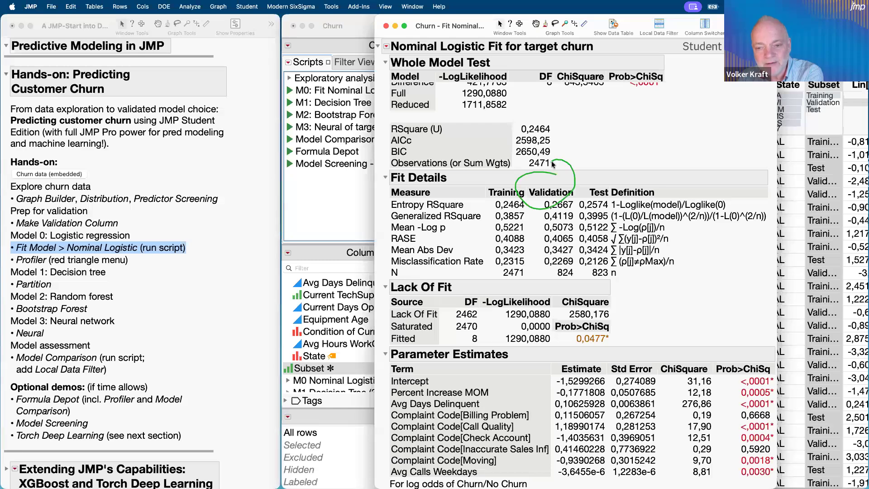
{"action": "mouse_move", "coordinate": [602, 181]}
{"action": "left_mouse_down"}
{"action": "mouse_move", "coordinate": [569, 185]}
{"action": "mouse_move", "coordinate": [584, 228]}
{"action": "mouse_move", "coordinate": [598, 183]}
{"action": "left_mouse_up"}
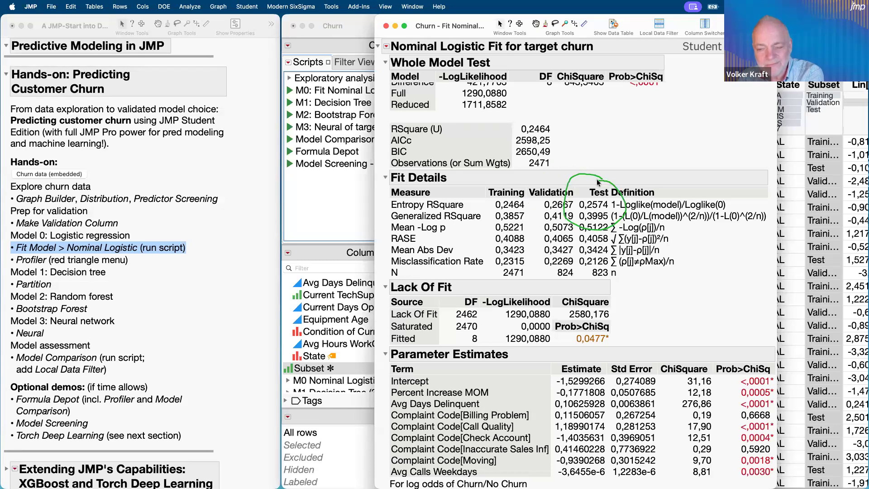
{"action": "mouse_move", "coordinate": [597, 137]}
{"action": "left_mouse_down"}
{"action": "mouse_move", "coordinate": [592, 176]}
{"action": "mouse_move", "coordinate": [605, 172]}
{"action": "left_mouse_up"}
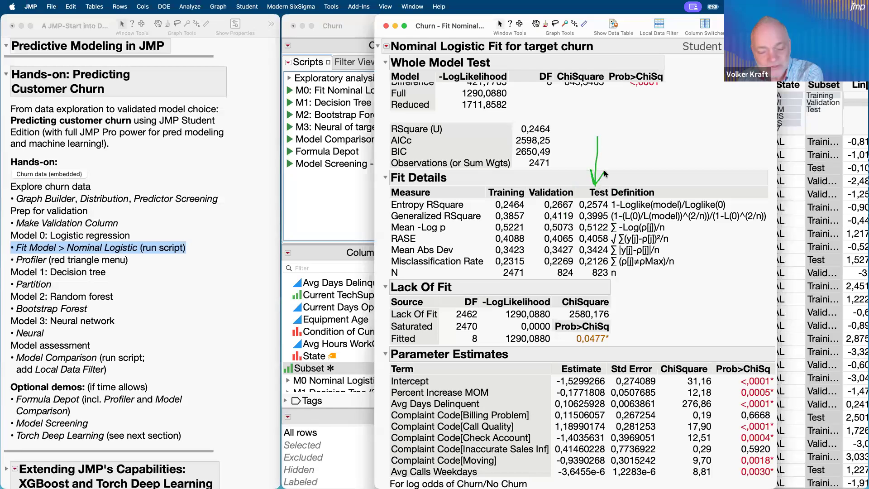
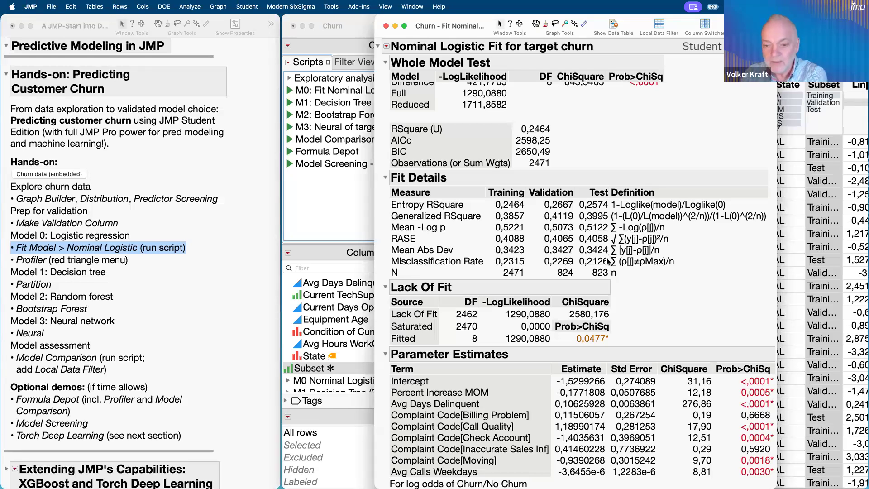
{"action": "mouse_move", "coordinate": [613, 257]}
{"action": "left_mouse_down"}
{"action": "mouse_move", "coordinate": [590, 253]}
{"action": "mouse_move", "coordinate": [573, 264]}
{"action": "mouse_move", "coordinate": [615, 269]}
{"action": "mouse_move", "coordinate": [610, 256]}
{"action": "left_mouse_up"}
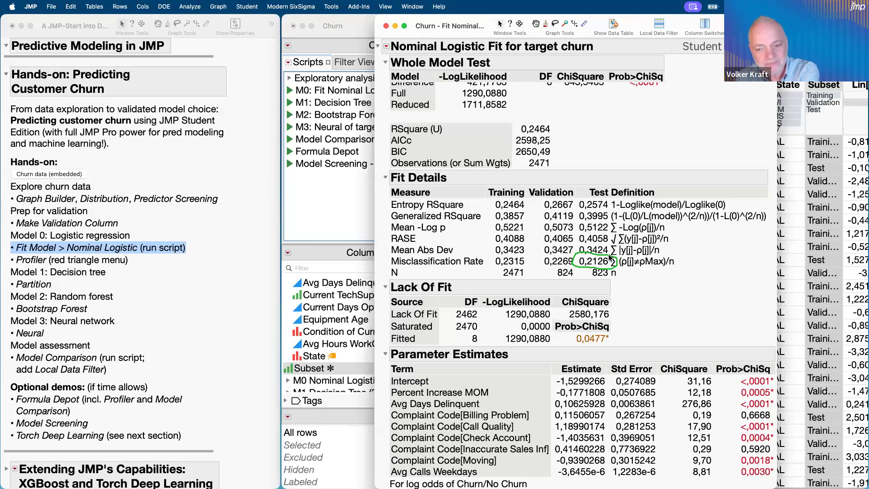
{"action": "key", "text": "Escape"}
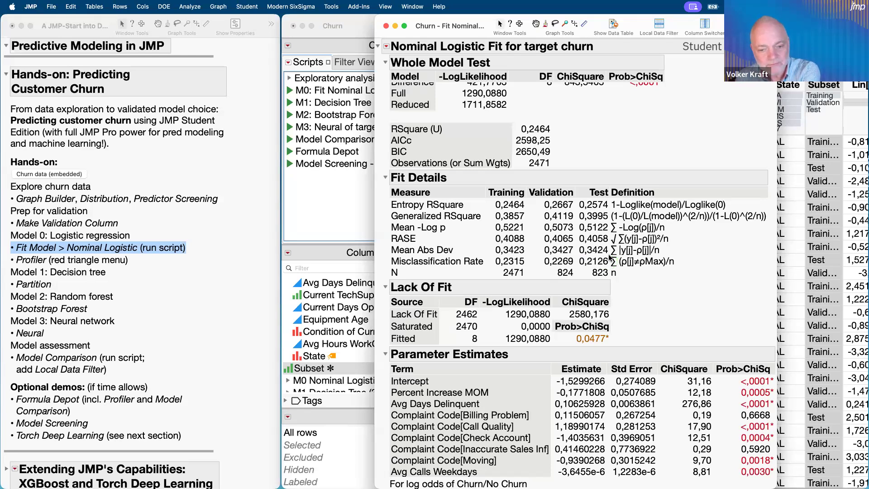
- Collapse the Lack Of Fit and Parameter Estimates sections of the Nominal Logistic Fit report
{"action": "scroll", "coordinate": [609, 258], "scroll_direction": "down", "scroll_amount": 5}
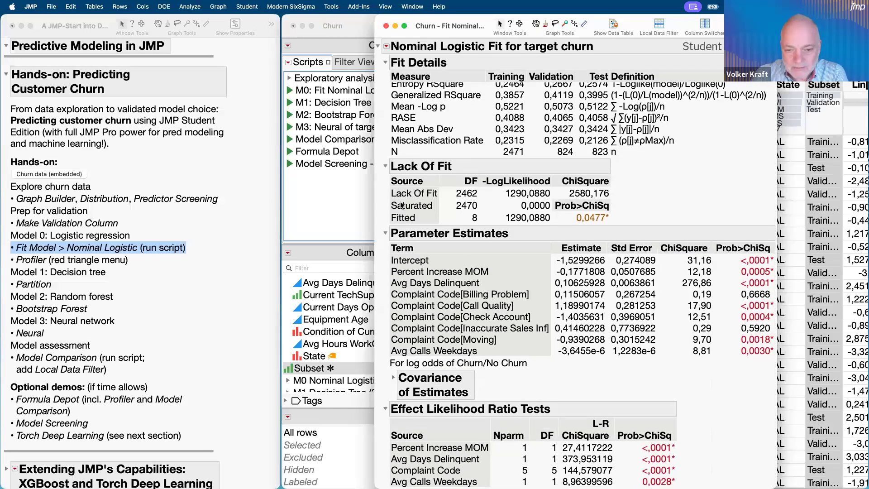
{"action": "left_click", "coordinate": [384, 166]}
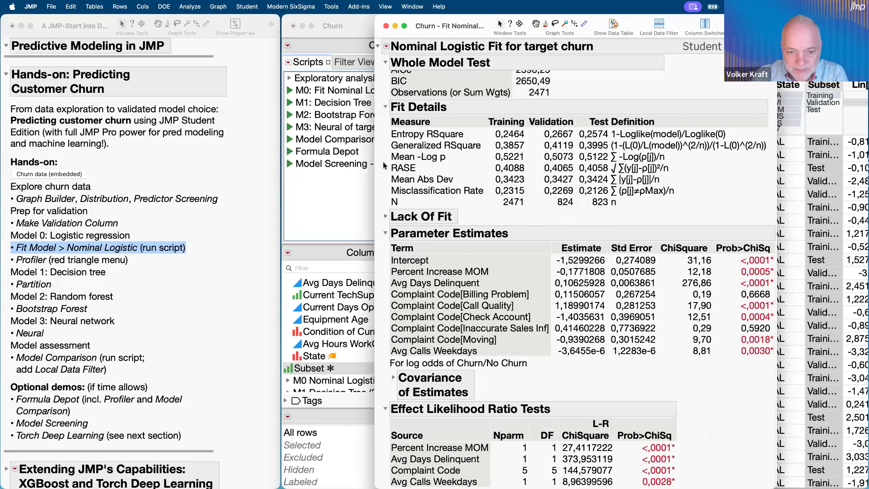
{"action": "left_click", "coordinate": [386, 235]}
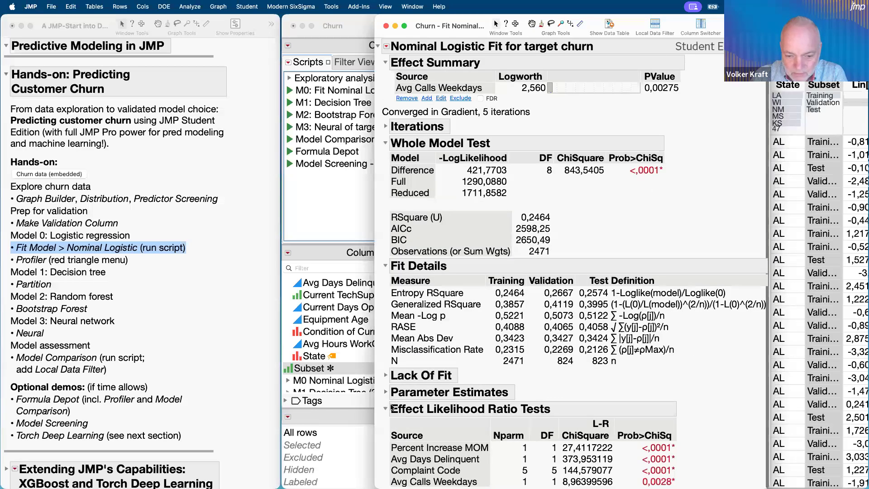
- Collapse the Effect Likelihood Ratio Tests, Fit Details and Whole Model Test sections of the Nominal Logistic Fit report
{"action": "left_click", "coordinate": [385, 409]}
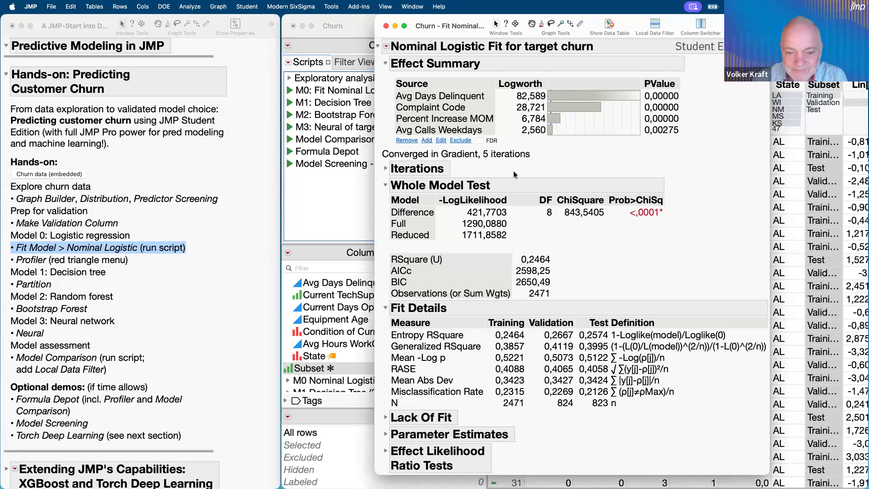
{"action": "left_click", "coordinate": [386, 308]}
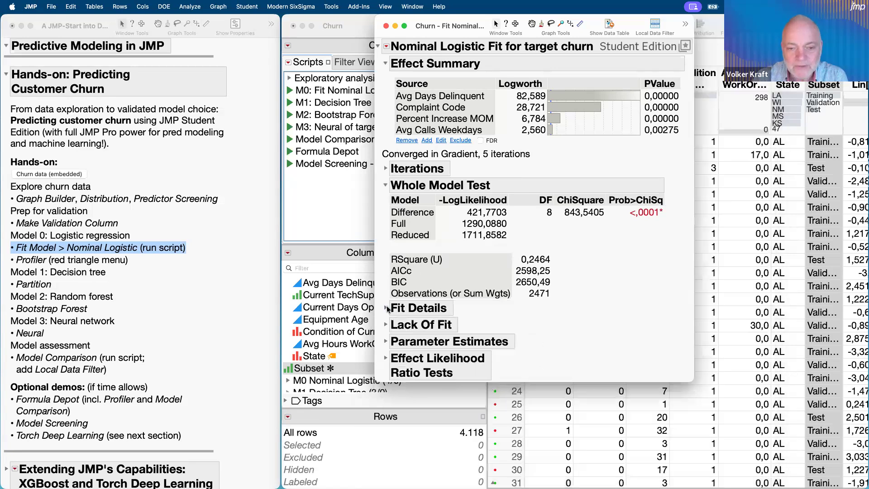
{"action": "left_click", "coordinate": [386, 185]}
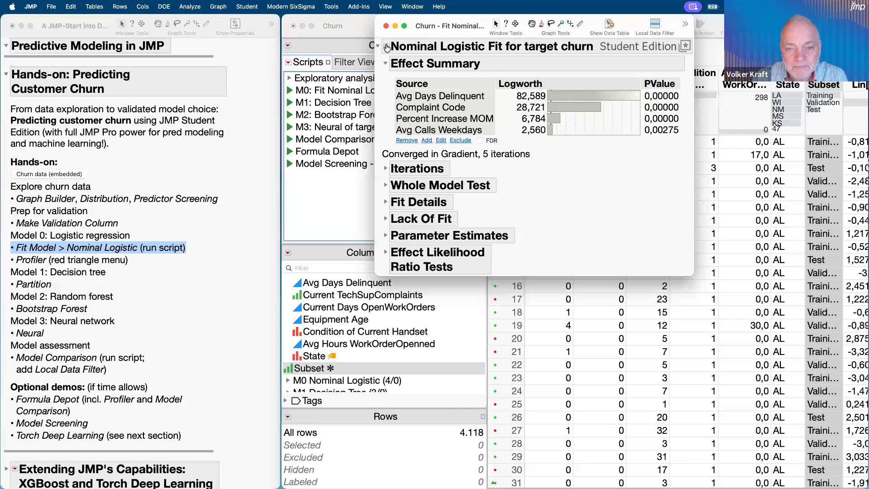
- Highlight the Profiler item in the workshop outline and add the Prediction Profiler to the Nominal Logistic Fit report
{"action": "left_click", "coordinate": [387, 47]}
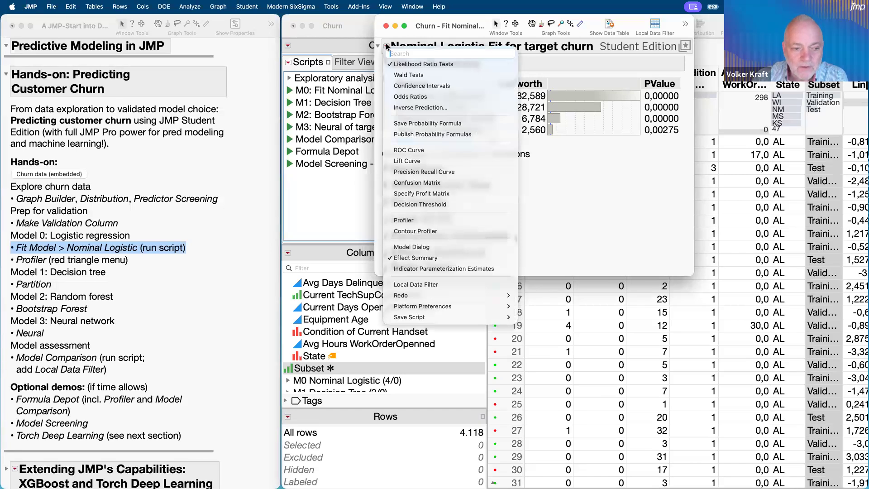
{"action": "left_click", "coordinate": [55, 264]}
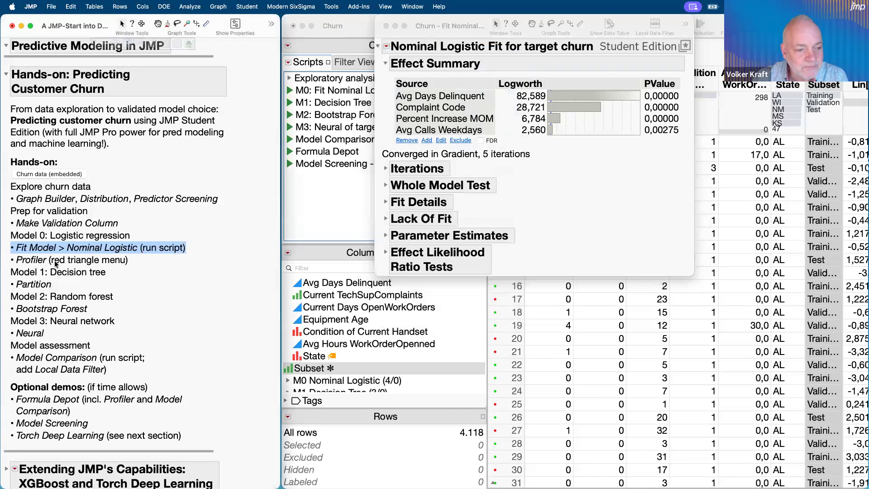
{"action": "left_click", "coordinate": [55, 263]}
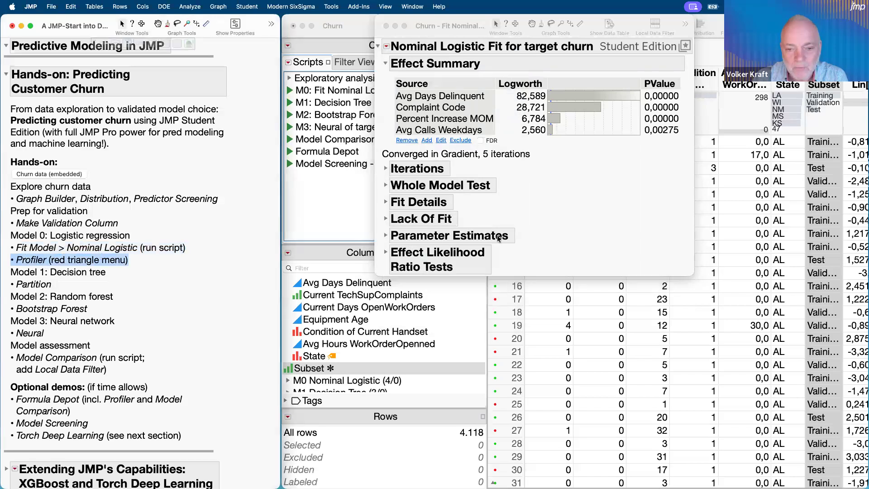
{"action": "left_click", "coordinate": [387, 47]}
{"action": "left_click", "coordinate": [387, 47]}
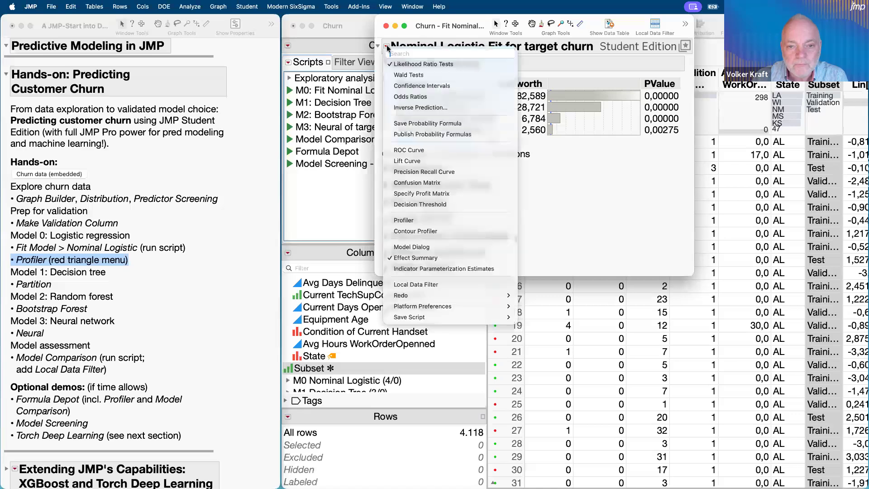
{"action": "left_click", "coordinate": [627, 220]}
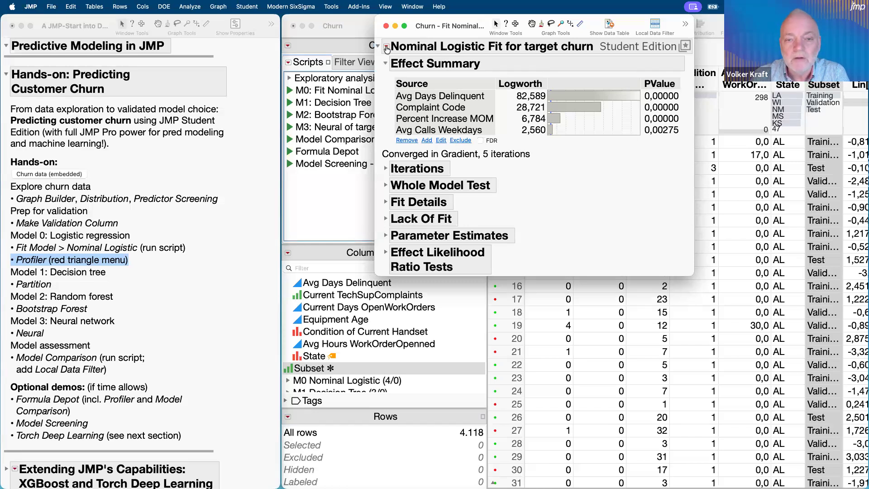
{"action": "left_click", "coordinate": [386, 47]}
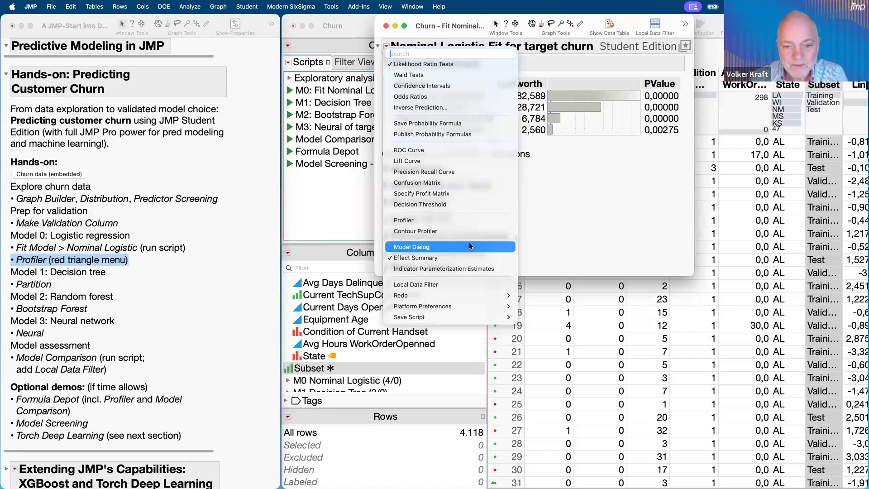
{"action": "left_click", "coordinate": [472, 226]}
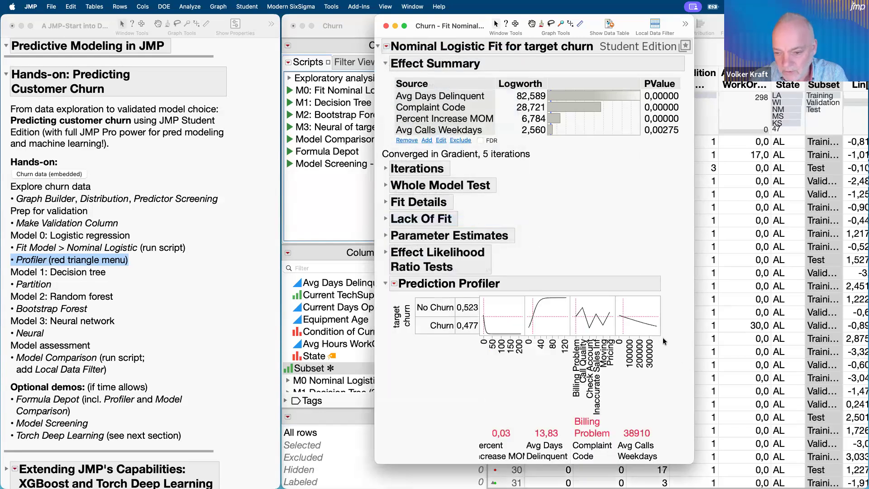
- Enlarge the Prediction Profiler graphs, reposition the report window and collapse the Effect Summary section
{"action": "left_click_drag", "start_coordinate": [660, 336], "coordinate": [707, 376]}
{"action": "left_click_drag", "start_coordinate": [531, 28], "coordinate": [449, 28]}
{"action": "left_click", "coordinate": [303, 65]}
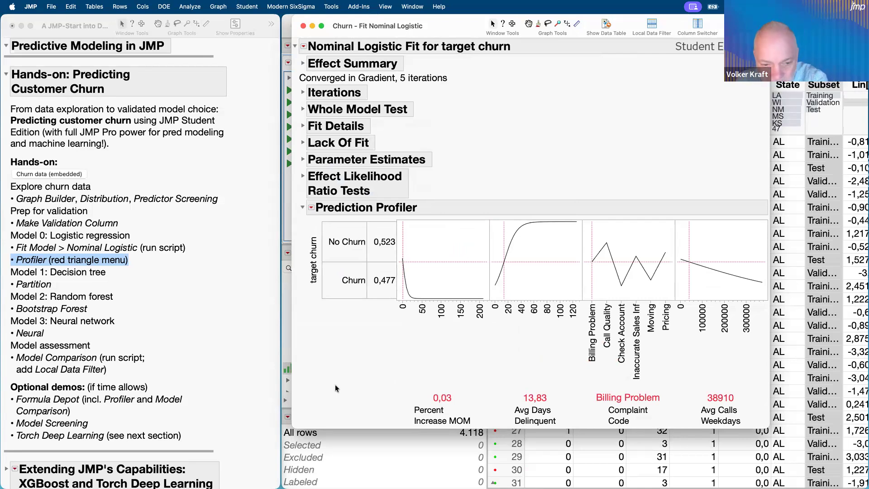
- Examine the predicted Churn and No Churn probabilities and the four predictor settings in the Prediction Profiler
{"action": "mouse_move", "coordinate": [358, 324]}
{"action": "left_mouse_down"}
{"action": "mouse_move", "coordinate": [313, 322]}
{"action": "mouse_move", "coordinate": [310, 222]}
{"action": "mouse_move", "coordinate": [414, 236]}
{"action": "mouse_move", "coordinate": [413, 319]}
{"action": "mouse_move", "coordinate": [345, 327]}
{"action": "left_mouse_up"}
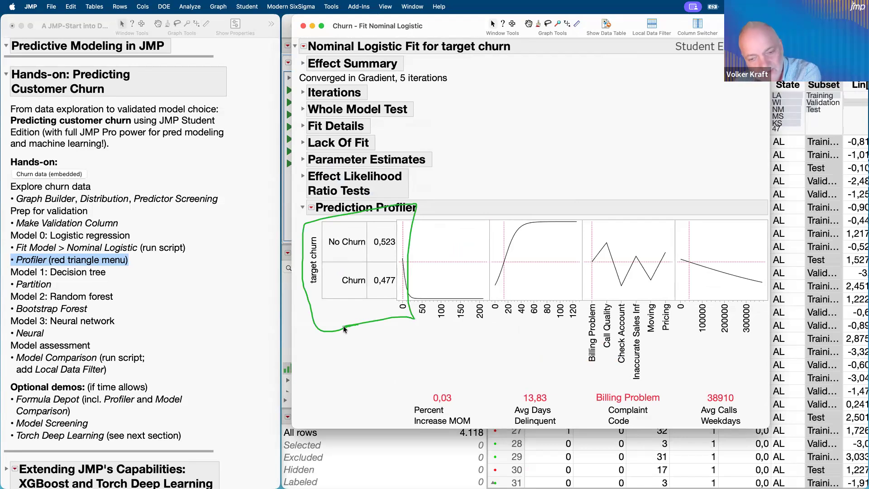
{"action": "key", "text": "Escape"}
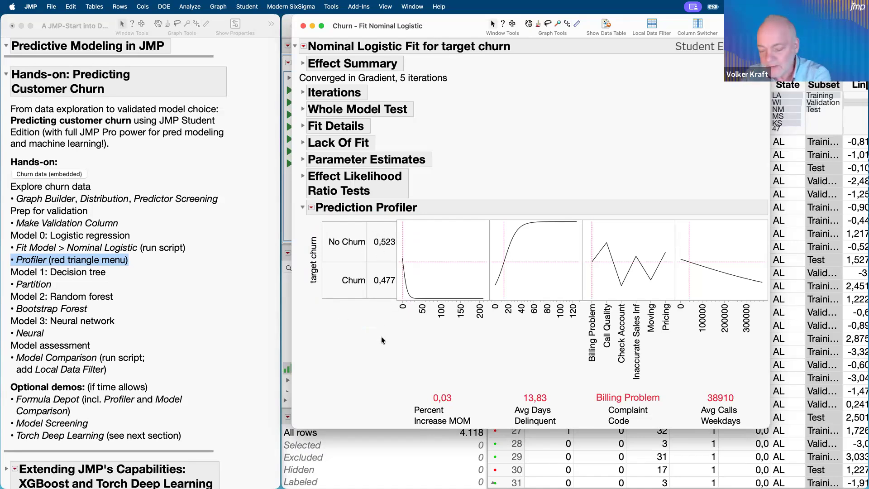
{"action": "mouse_move", "coordinate": [357, 314]}
{"action": "left_mouse_down"}
{"action": "mouse_move", "coordinate": [369, 216]}
{"action": "mouse_move", "coordinate": [420, 319]}
{"action": "mouse_move", "coordinate": [372, 330]}
{"action": "left_mouse_up"}
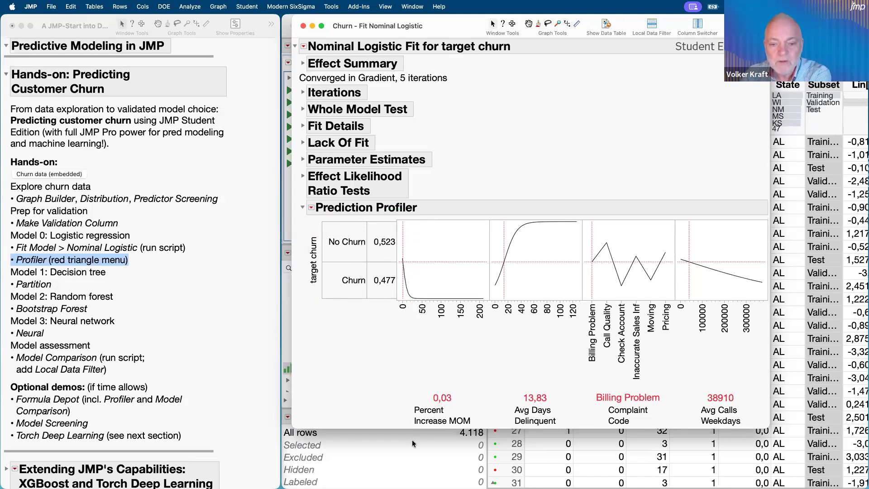
{"action": "mouse_move", "coordinate": [394, 415]}
{"action": "left_mouse_down"}
{"action": "mouse_move", "coordinate": [391, 373]}
{"action": "mouse_move", "coordinate": [596, 354]}
{"action": "mouse_move", "coordinate": [750, 354]}
{"action": "mouse_move", "coordinate": [763, 421]}
{"action": "left_mouse_up"}
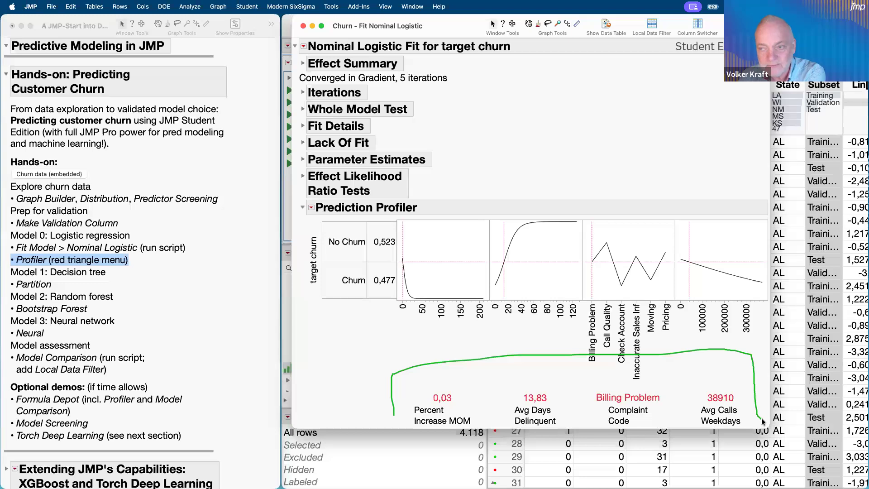
{"action": "key", "text": "Escape"}
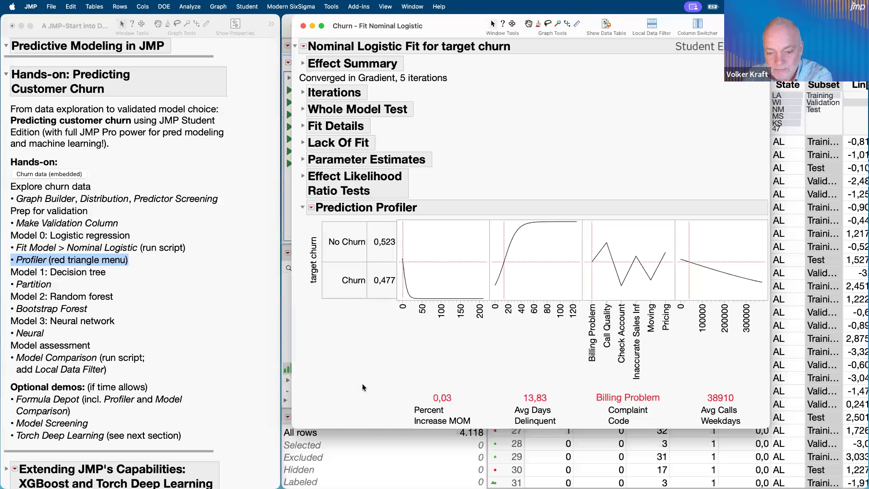
{"action": "mouse_move", "coordinate": [488, 354]}
{"action": "left_mouse_down"}
{"action": "mouse_move", "coordinate": [529, 383]}
{"action": "mouse_move", "coordinate": [520, 376]}
{"action": "mouse_move", "coordinate": [535, 373]}
{"action": "left_mouse_up"}
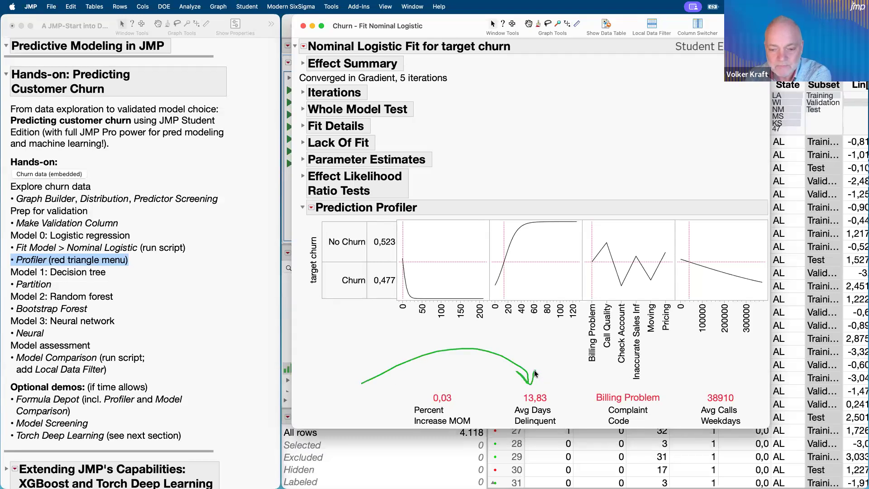
{"action": "key", "text": "Escape"}
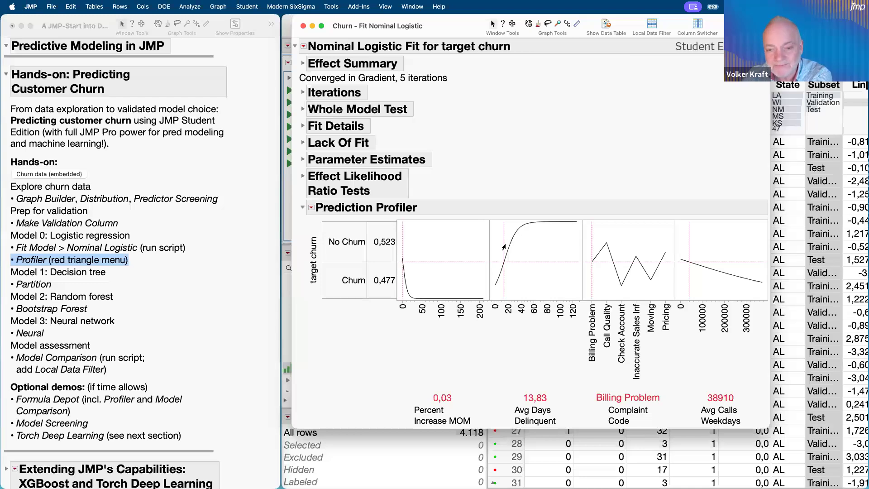
- Raise Avg Days Delinquent to about 24,8 in the Prediction Profiler and examine the predicted churn probabilities
{"action": "left_click", "coordinate": [502, 245]}
{"action": "left_click_drag", "start_coordinate": [502, 245], "coordinate": [509, 262]}
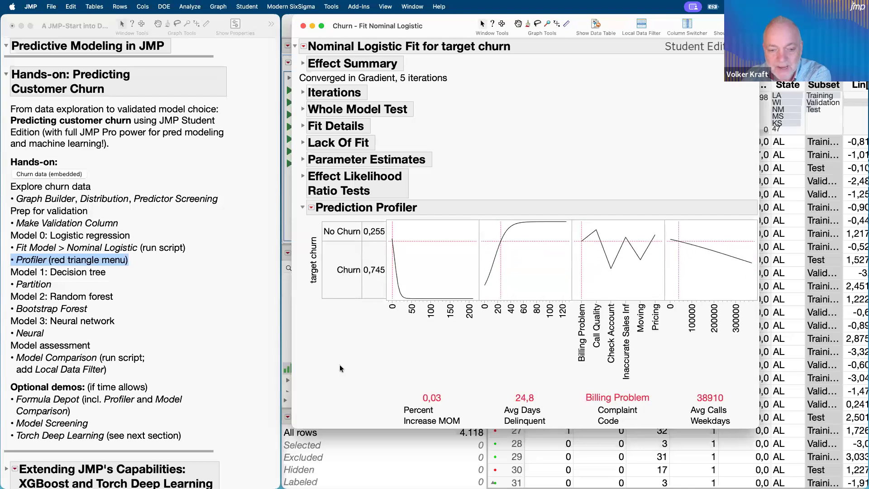
{"action": "mouse_move", "coordinate": [351, 352]}
{"action": "left_mouse_down"}
{"action": "mouse_move", "coordinate": [326, 352]}
{"action": "mouse_move", "coordinate": [393, 210]}
{"action": "mouse_move", "coordinate": [329, 314]}
{"action": "left_mouse_up"}
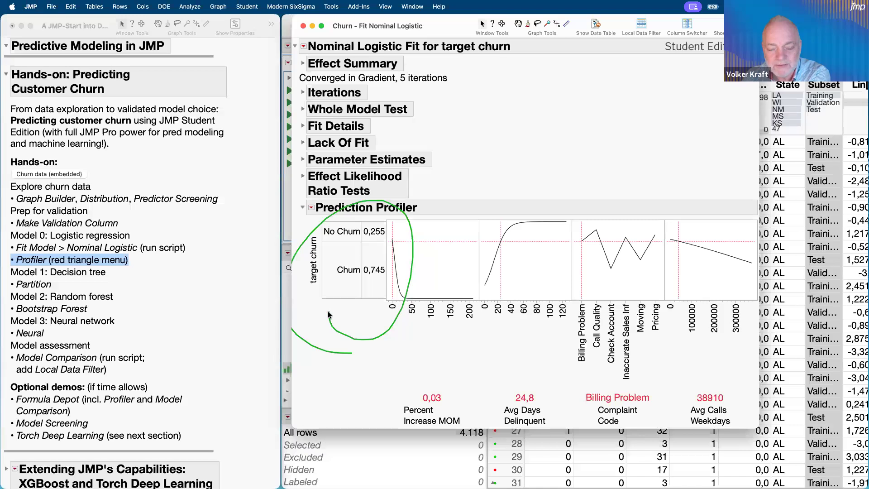
{"action": "mouse_move", "coordinate": [300, 302]}
{"action": "left_mouse_down"}
{"action": "mouse_move", "coordinate": [302, 250]}
{"action": "mouse_move", "coordinate": [360, 235]}
{"action": "left_mouse_up"}
{"action": "mouse_move", "coordinate": [397, 270]}
{"action": "left_mouse_down"}
{"action": "mouse_move", "coordinate": [298, 302]}
{"action": "mouse_move", "coordinate": [299, 293]}
{"action": "left_mouse_up"}
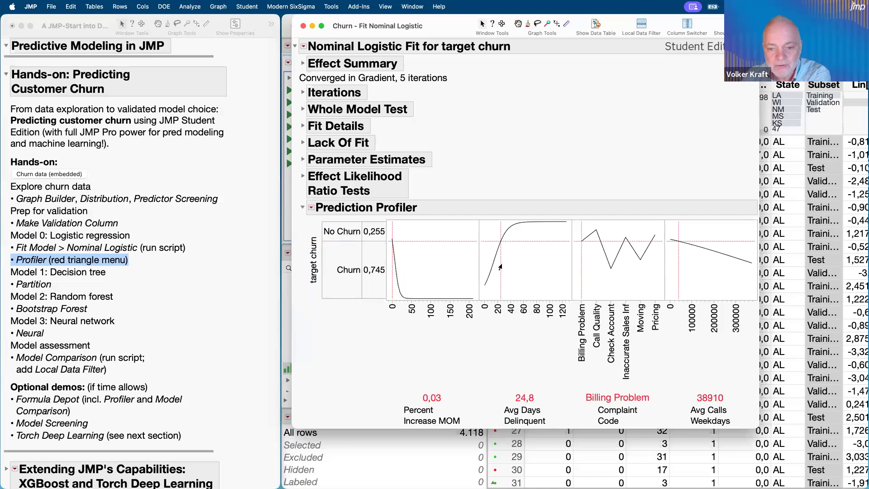
- Raise Avg Days Delinquent further to about 48,7 and on to 58,7, and examine the predicted churn probability
{"action": "left_click_drag", "start_coordinate": [499, 267], "coordinate": [514, 268]}
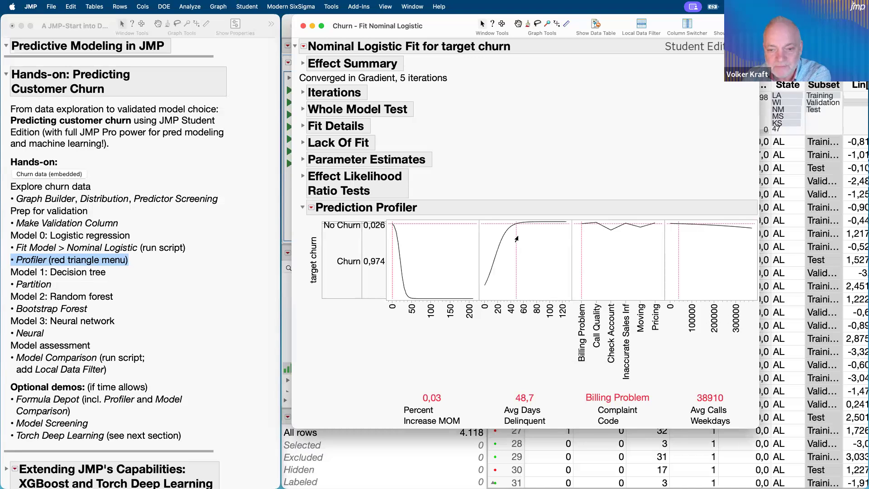
{"action": "left_click_drag", "start_coordinate": [516, 238], "coordinate": [522, 240]}
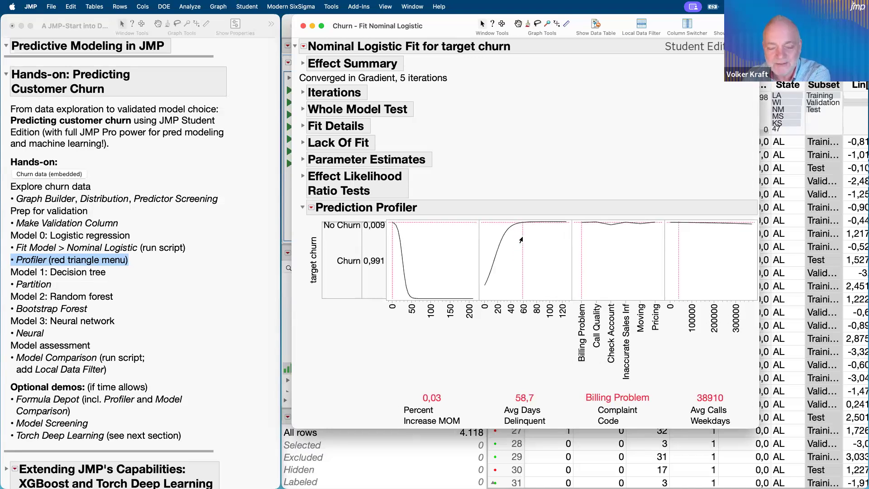
{"action": "mouse_move", "coordinate": [328, 341]}
{"action": "left_mouse_down"}
{"action": "mouse_move", "coordinate": [291, 309]}
{"action": "mouse_move", "coordinate": [395, 336]}
{"action": "left_mouse_up"}
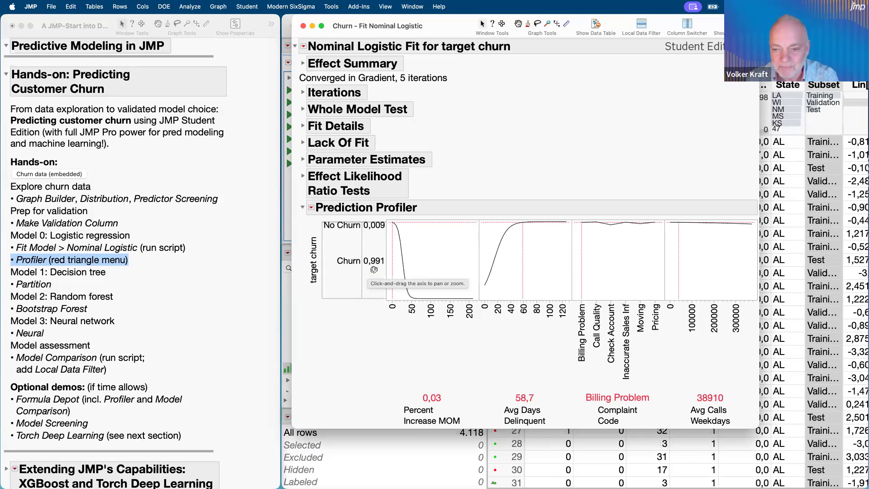
- Lower Avg Days Delinquent to 0 in the Prediction Profiler and examine the predicted churn probabilities
{"action": "left_click_drag", "start_coordinate": [523, 271], "coordinate": [480, 285]}
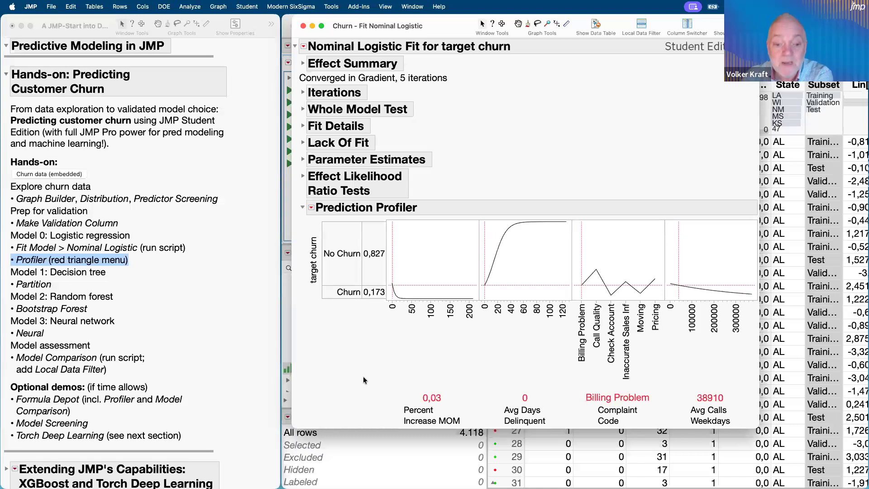
{"action": "mouse_move", "coordinate": [336, 325]}
{"action": "left_mouse_down"}
{"action": "mouse_move", "coordinate": [317, 285]}
{"action": "mouse_move", "coordinate": [375, 271]}
{"action": "mouse_move", "coordinate": [323, 326]}
{"action": "left_mouse_up"}
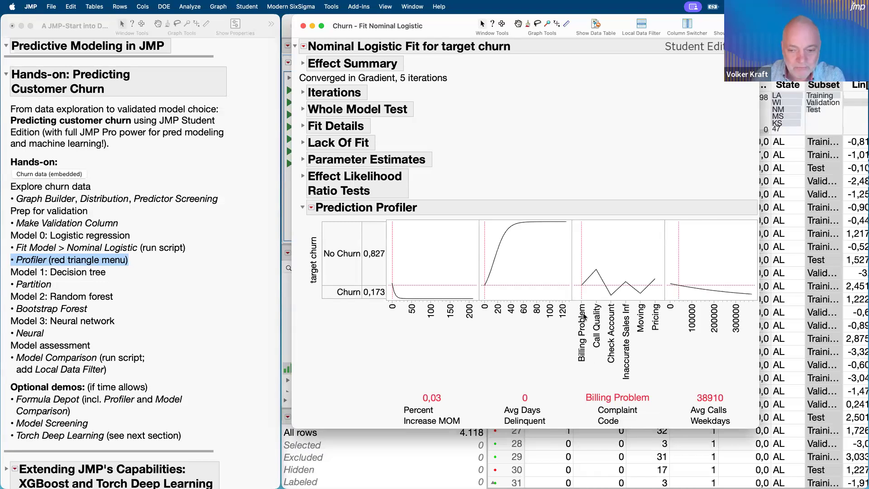
- Compare the churn probability for Complaint Code levels Call Quality and Billing Problem, finishing with Complaint Code set to Moving
{"action": "left_click", "coordinate": [594, 257]}
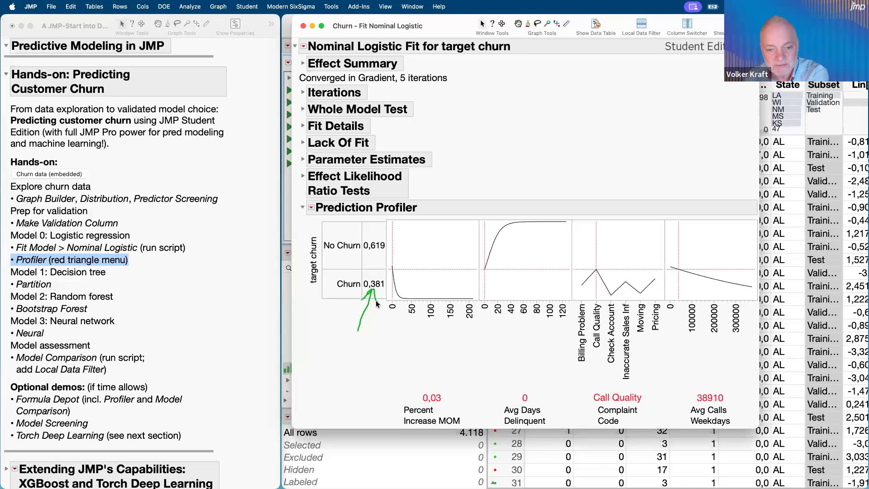
{"action": "left_click", "coordinate": [580, 254]}
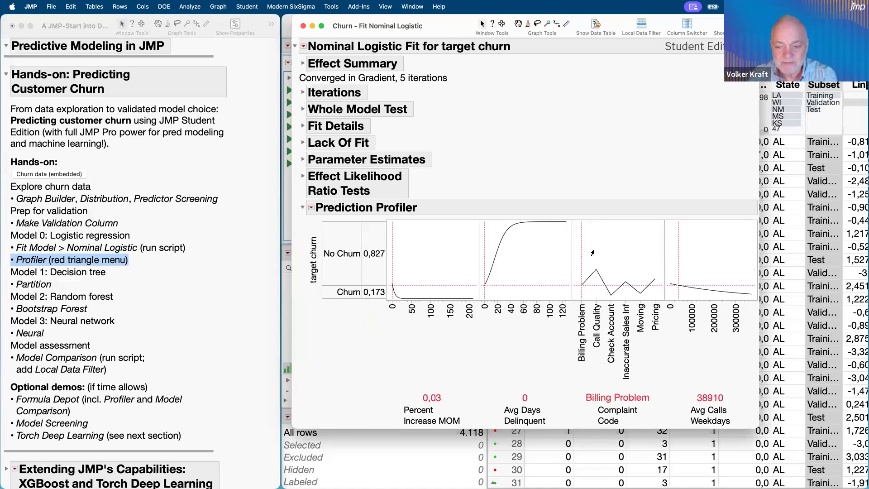
{"action": "left_click", "coordinate": [593, 252]}
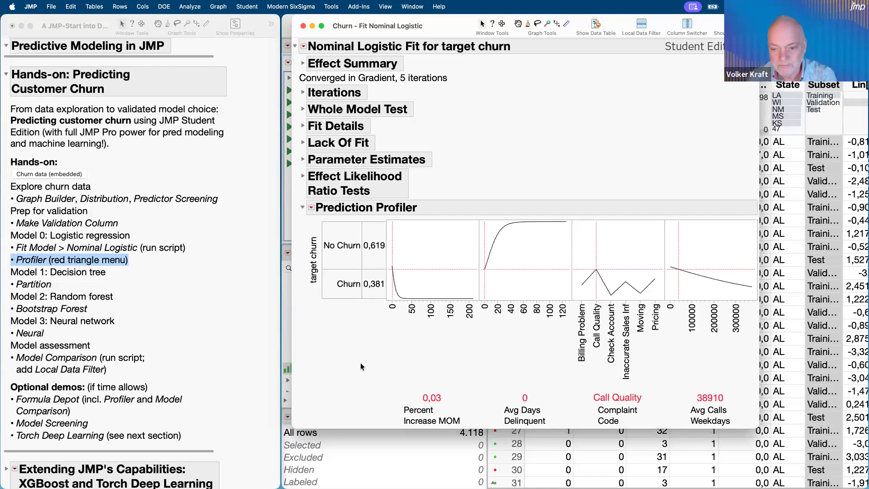
{"action": "left_click", "coordinate": [639, 282]}
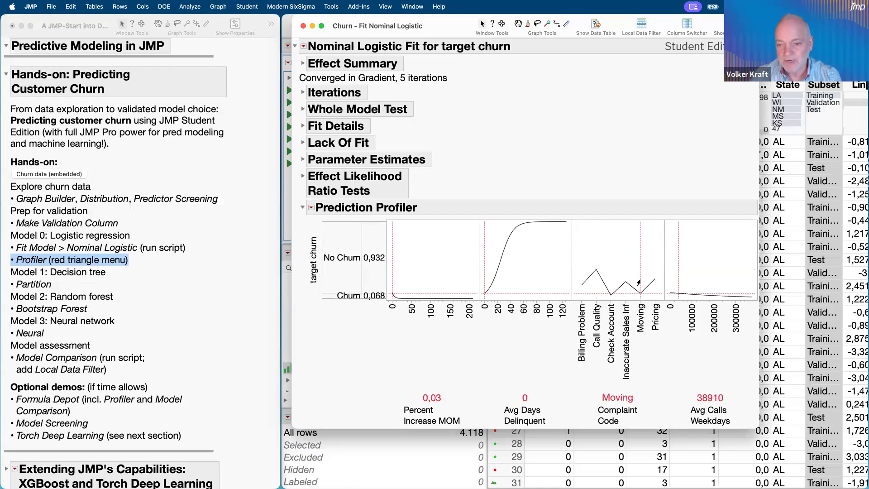
{"action": "mouse_move", "coordinate": [345, 329]}
{"action": "left_mouse_down"}
{"action": "mouse_move", "coordinate": [374, 302]}
{"action": "mouse_move", "coordinate": [373, 311]}
{"action": "left_mouse_up"}
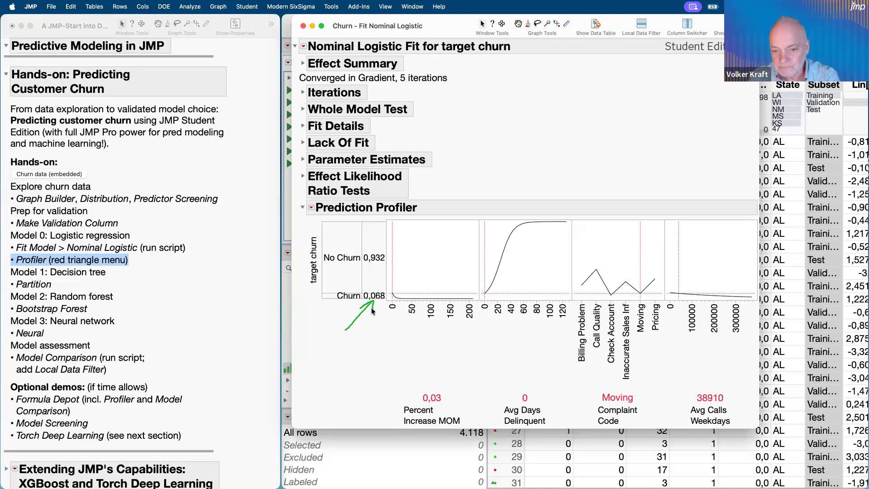
- Raise Avg Calls Weekdays to about 300700 in the Prediction Profiler
{"action": "left_click", "coordinate": [679, 258]}
{"action": "left_click_drag", "start_coordinate": [678, 258], "coordinate": [736, 283]}
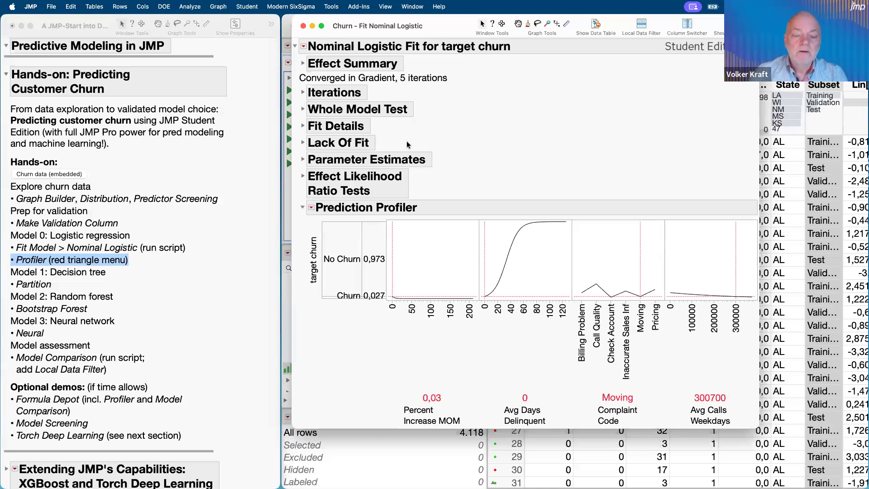
- Expand the Fit Details section and compare the fit measures across Training, Validation and Test
{"action": "left_click", "coordinate": [302, 126]}
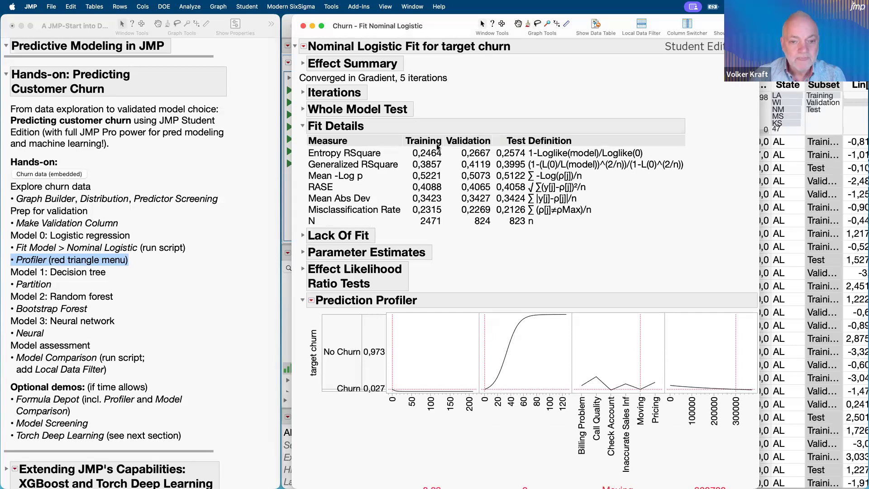
{"action": "mouse_move", "coordinate": [473, 96]}
{"action": "left_mouse_down"}
{"action": "mouse_move", "coordinate": [420, 134]}
{"action": "mouse_move", "coordinate": [483, 121]}
{"action": "mouse_move", "coordinate": [518, 120]}
{"action": "mouse_move", "coordinate": [519, 130]}
{"action": "left_mouse_up"}
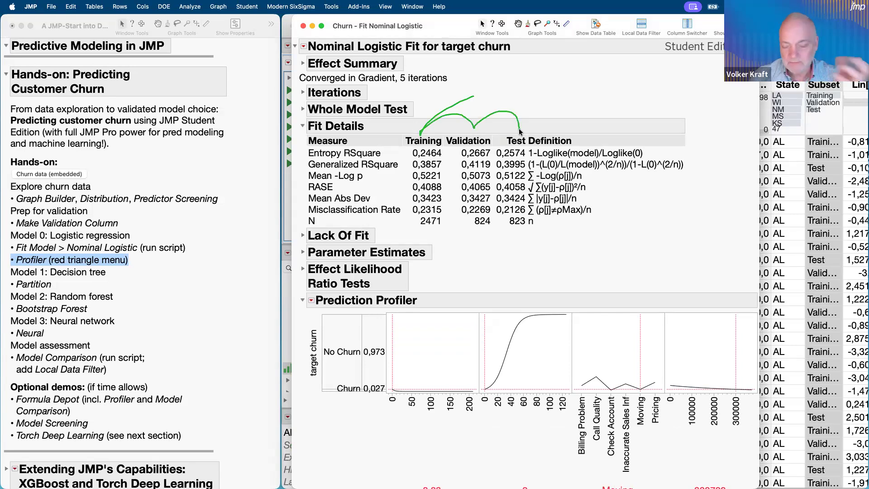
- Collapse the Fit Details section of the nominal logistic report
{"action": "mouse_move", "coordinate": [568, 71]}
{"action": "left_mouse_down"}
{"action": "mouse_move", "coordinate": [549, 70]}
{"action": "mouse_move", "coordinate": [503, 106]}
{"action": "mouse_move", "coordinate": [500, 131]}
{"action": "left_mouse_up"}
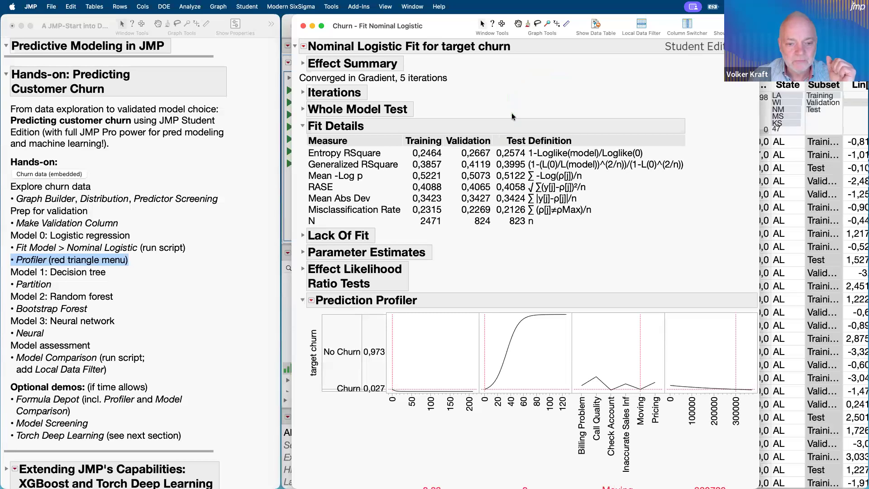
{"action": "left_click", "coordinate": [303, 127]}
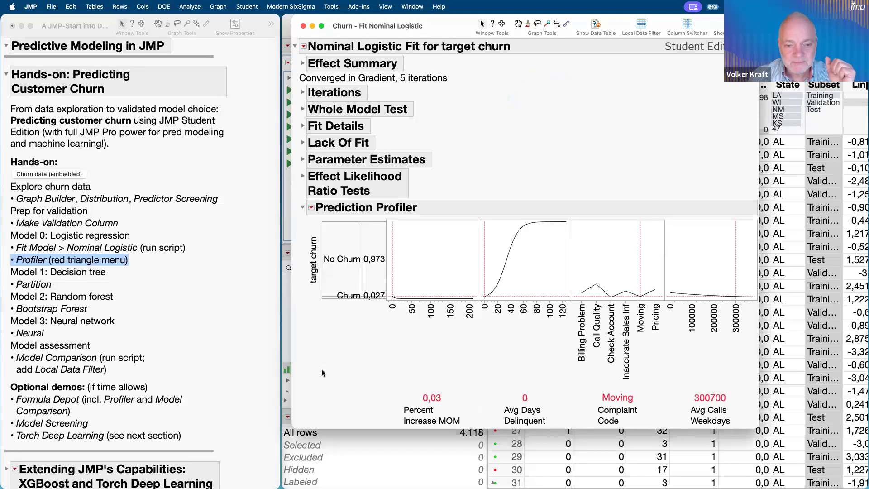
{"action": "mouse_move", "coordinate": [322, 371]}
{"action": "left_mouse_down"}
{"action": "mouse_move", "coordinate": [418, 351]}
{"action": "mouse_move", "coordinate": [465, 322]}
{"action": "left_mouse_up"}
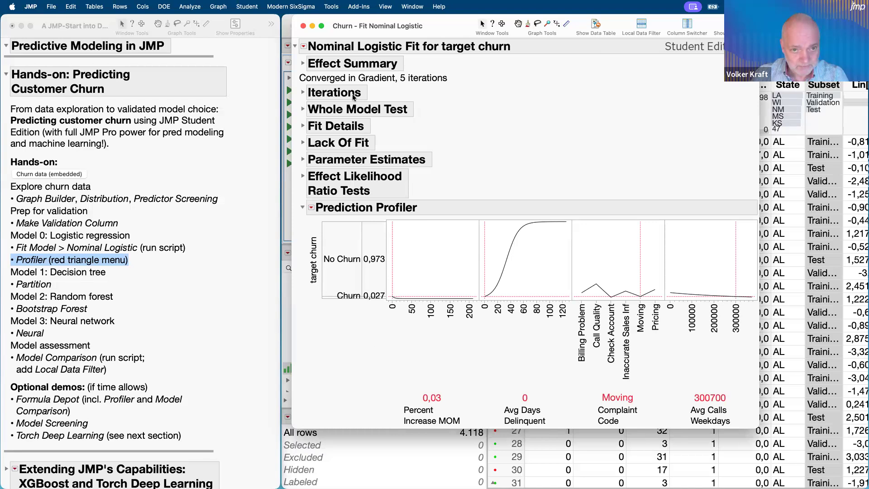
{"action": "left_click", "coordinate": [303, 46]}
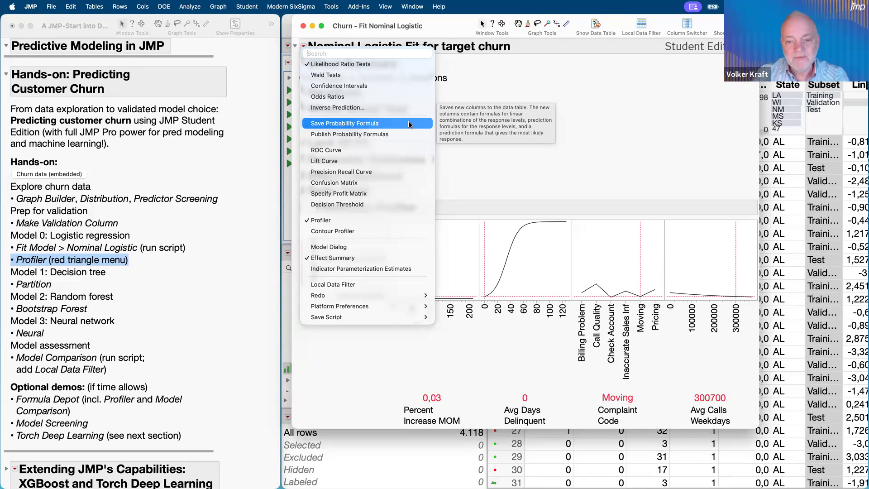
{"action": "left_click", "coordinate": [606, 108]}
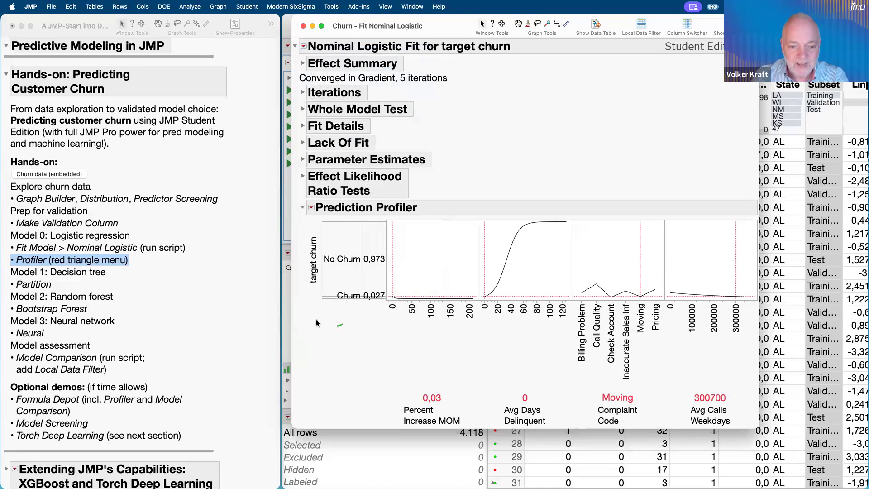
{"action": "mouse_move", "coordinate": [340, 210]}
{"action": "left_mouse_down"}
{"action": "mouse_move", "coordinate": [364, 335]}
{"action": "mouse_move", "coordinate": [316, 319]}
{"action": "left_mouse_up"}
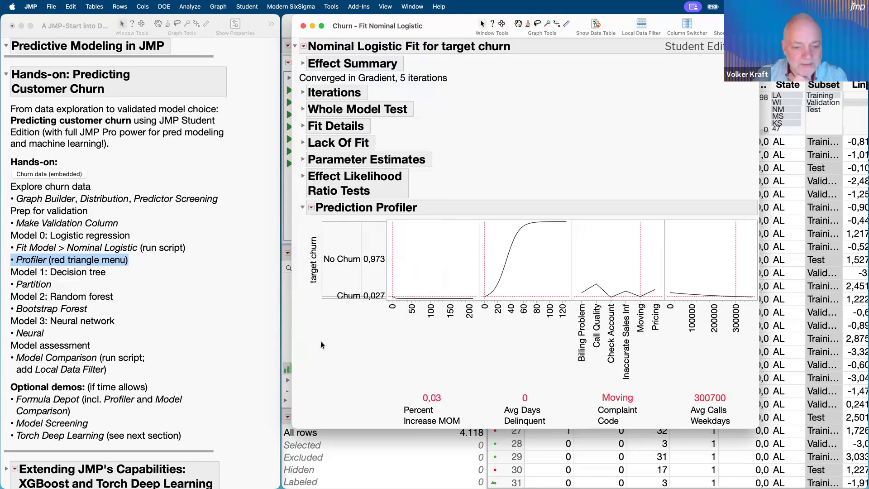
- Bring the Churn data table forward and expand the M0 Nominal Logistic column group and its Prob for target churn subgroup
{"action": "left_click", "coordinate": [286, 333]}
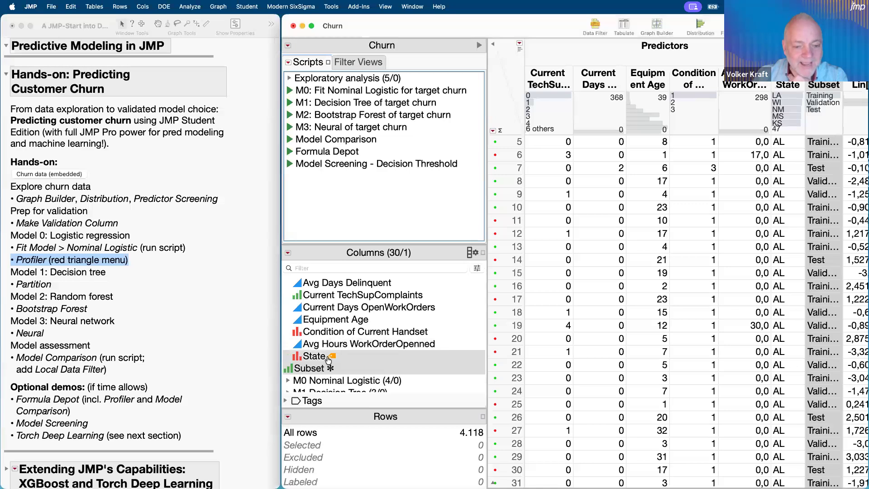
{"action": "scroll", "coordinate": [316, 371], "scroll_direction": "down", "scroll_amount": 3}
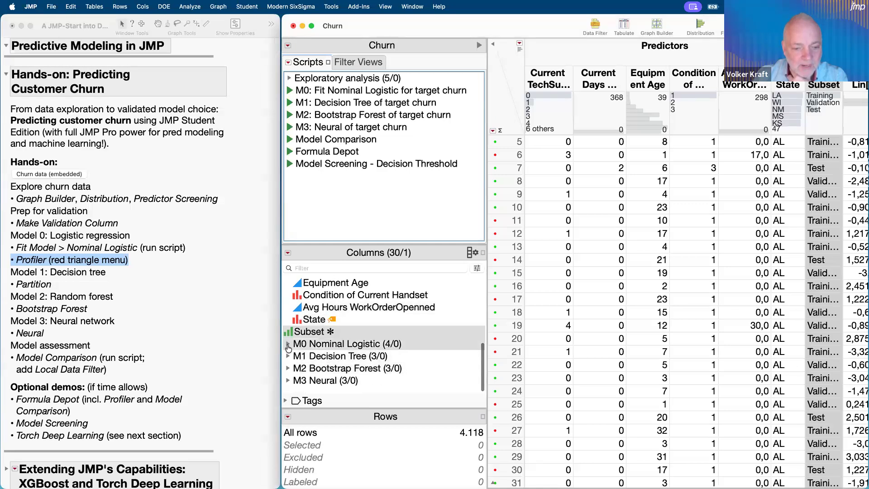
{"action": "left_click", "coordinate": [287, 344]}
{"action": "scroll", "coordinate": [361, 368], "scroll_direction": "down", "scroll_amount": 3}
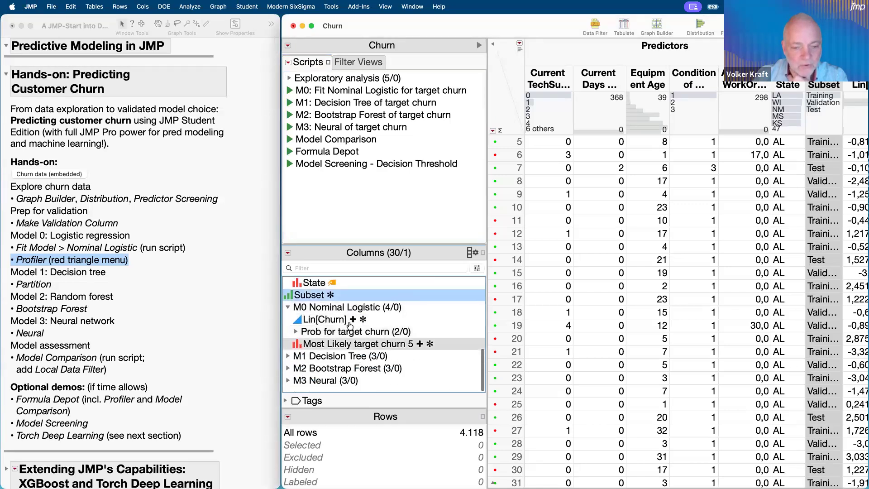
{"action": "left_click", "coordinate": [297, 332]}
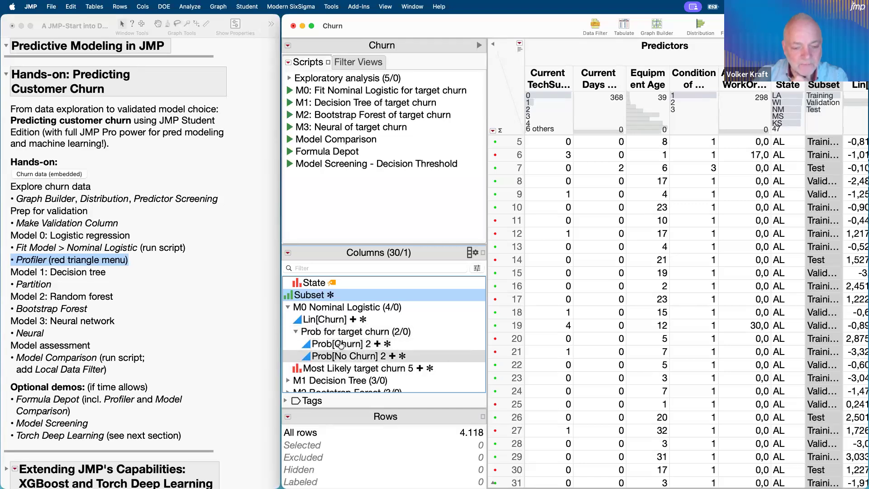
- Inspect the formulas of the Prob[Churn] 2 and Lin[Churn] columns, closing each formula editor without changes
{"action": "left_click", "coordinate": [378, 344]}
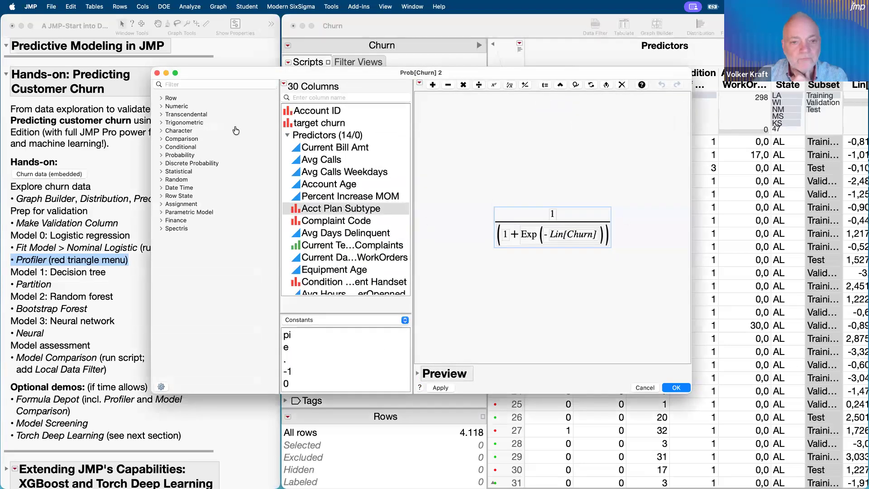
{"action": "left_click", "coordinate": [157, 73]}
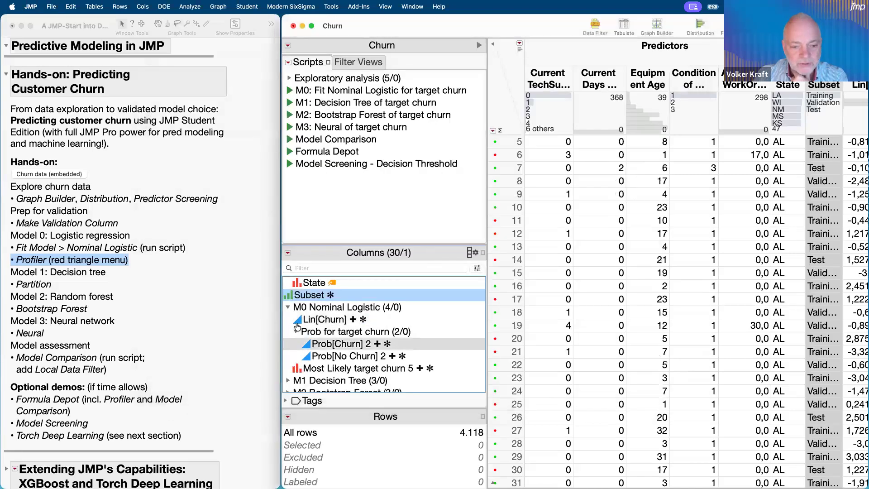
{"action": "left_click", "coordinate": [352, 319]}
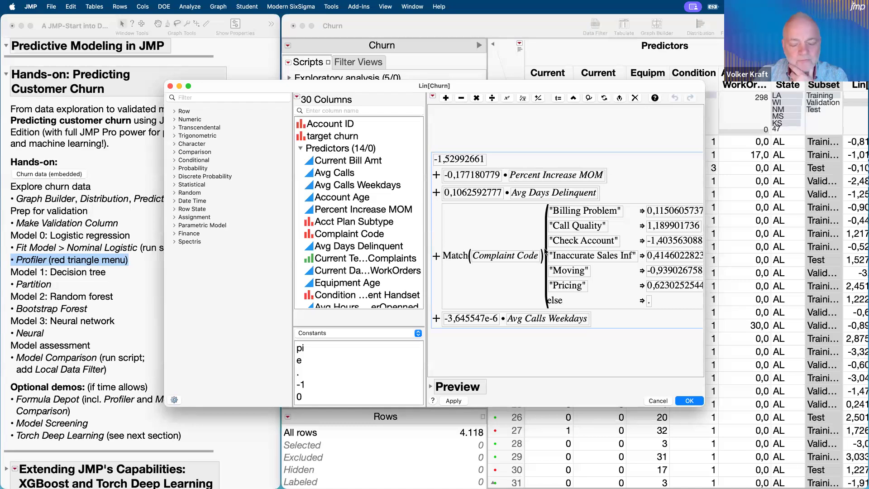
{"action": "left_click", "coordinate": [171, 86]}
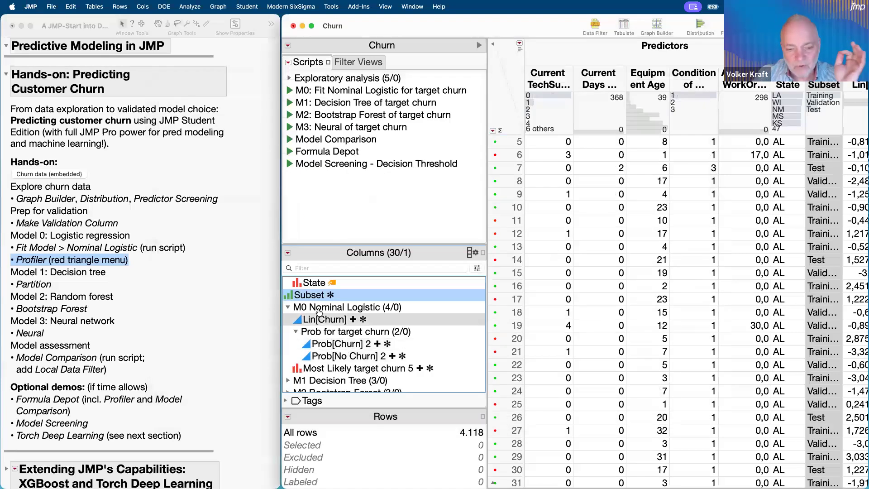
- Select the collapsed Prob for target churn column group in the data table and collapse the M0 Nominal Logistic group
{"action": "left_click", "coordinate": [298, 332]}
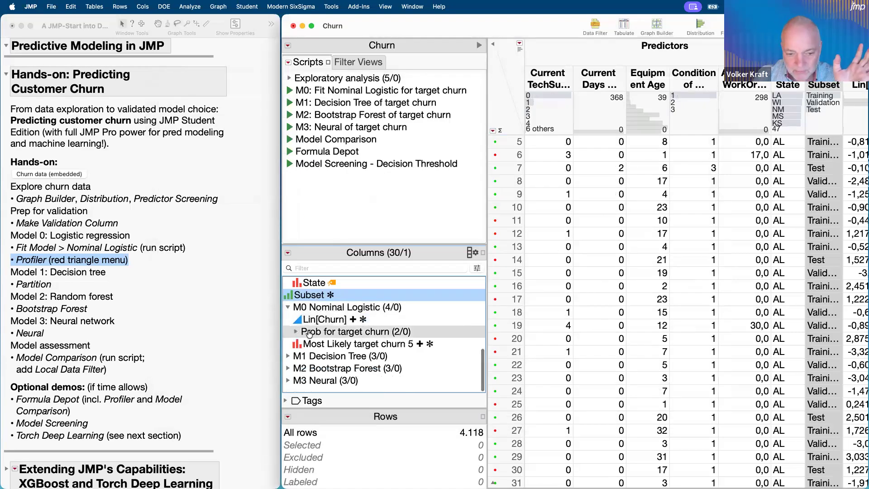
{"action": "left_click", "coordinate": [342, 332]}
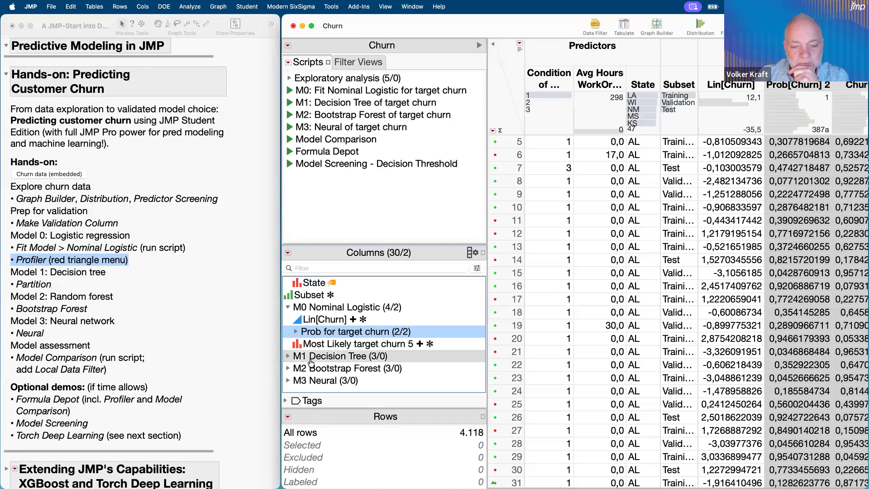
{"action": "left_click", "coordinate": [289, 307]}
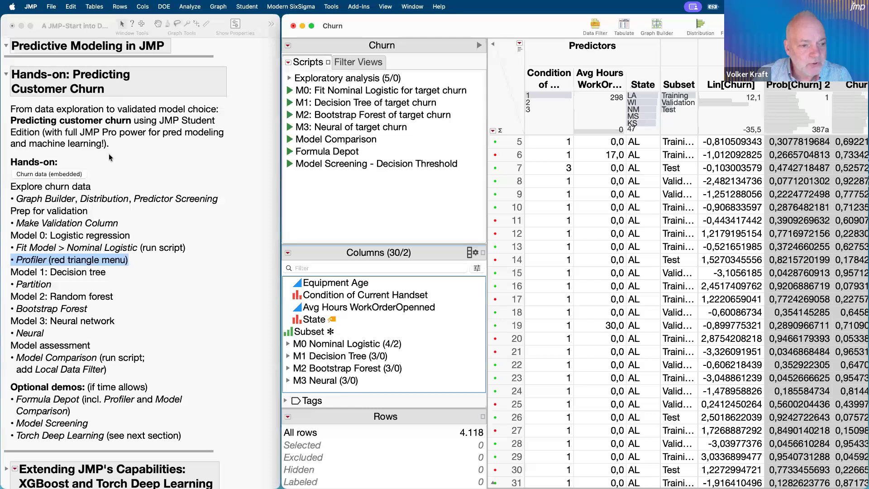
{"action": "left_click", "coordinate": [67, 159]}
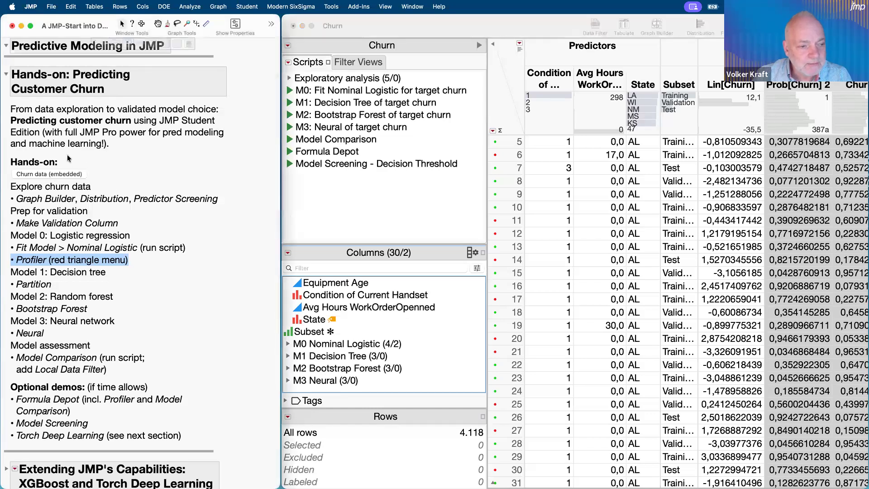
{"action": "mouse_move", "coordinate": [115, 161]}
{"action": "left_mouse_down"}
{"action": "mouse_move", "coordinate": [14, 163]}
{"action": "mouse_move", "coordinate": [2, 174]}
{"action": "left_mouse_up"}
{"action": "left_click_drag", "start_coordinate": [42, 195], "coordinate": [117, 154]}
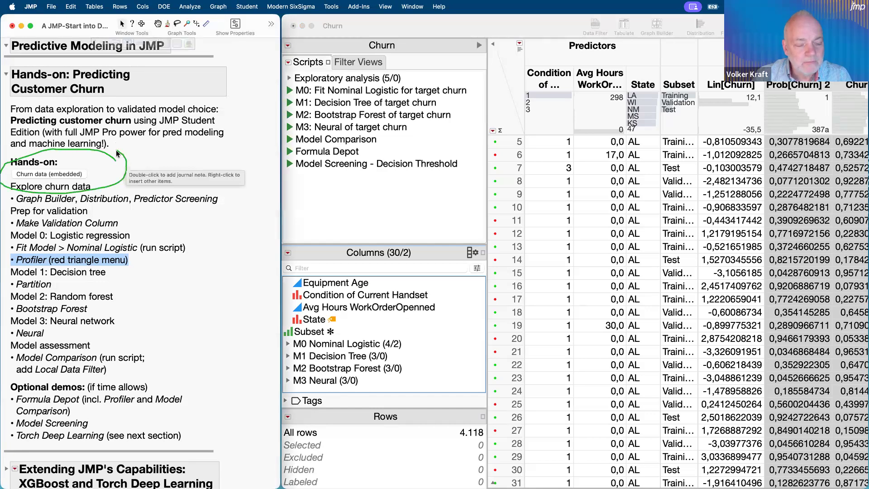
{"action": "left_click", "coordinate": [322, 217]}
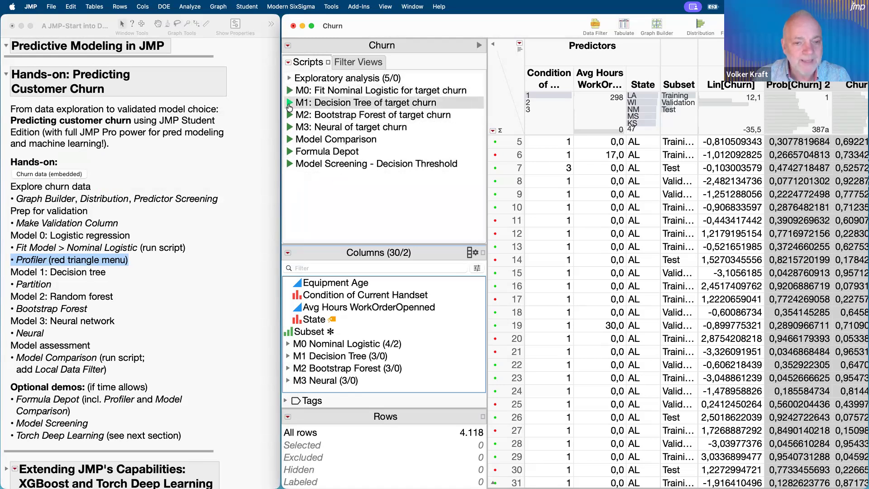
{"action": "left_click", "coordinate": [318, 183]}
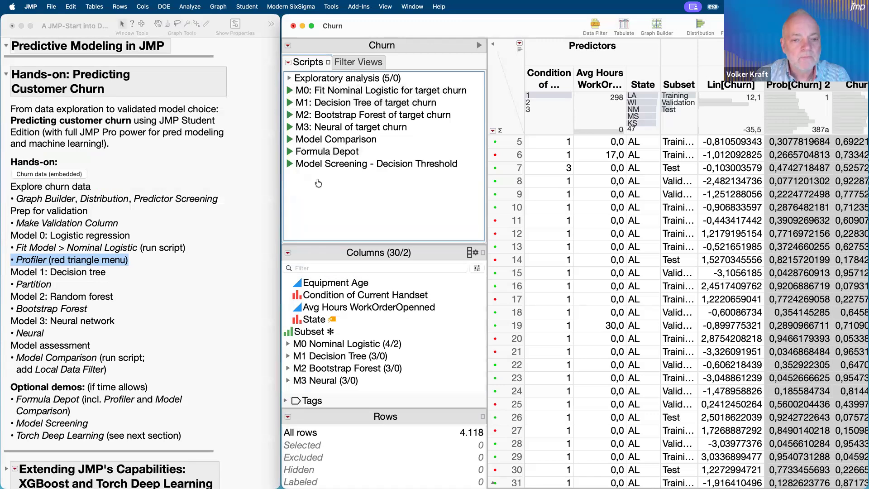
{"action": "left_click", "coordinate": [186, 7]}
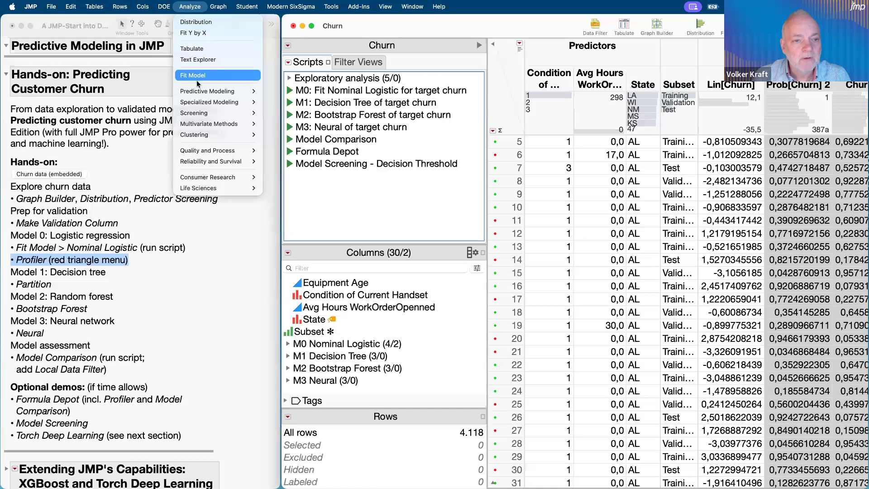
{"action": "mouse_move", "coordinate": [200, 92]}
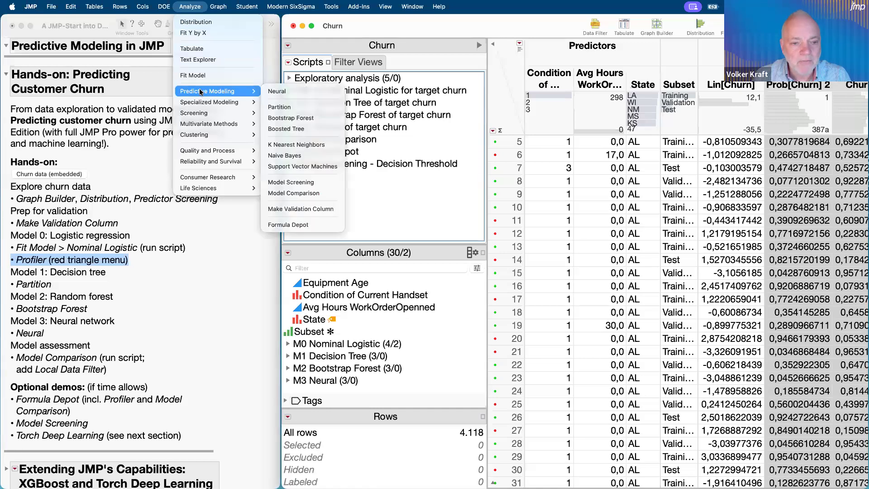
{"action": "left_click", "coordinate": [411, 208]}
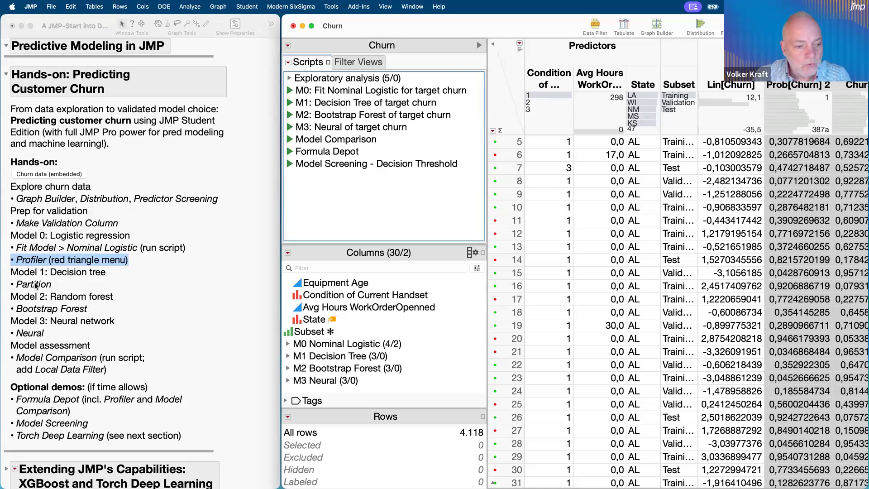
- Highlight the Partition entry under Model 1: Decision tree in the journal outline
{"action": "left_click", "coordinate": [66, 262]}
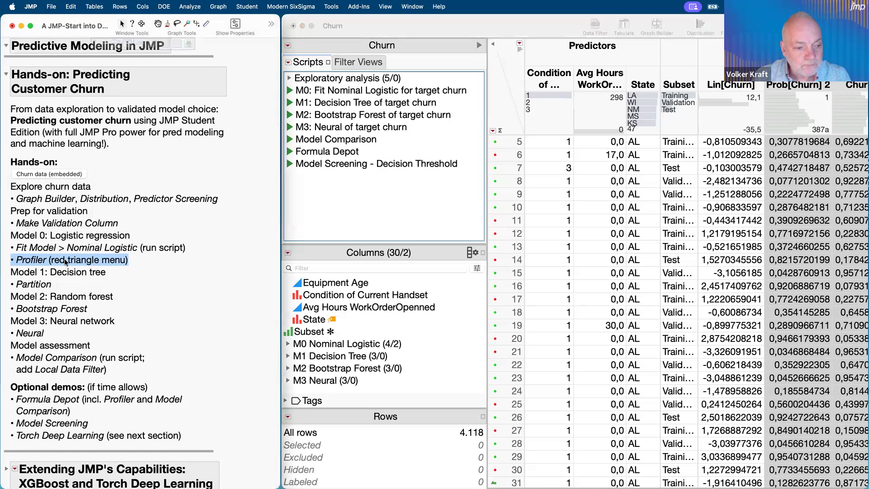
{"action": "left_click", "coordinate": [39, 286]}
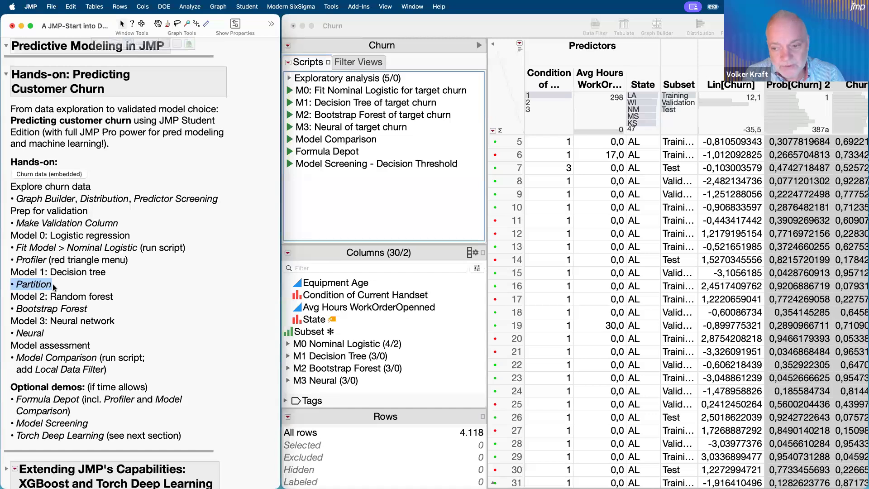
- Switch to Chrome, view the JMP Learning Library page, and return to JMP
{"action": "key", "text": "ctrl+Right"}
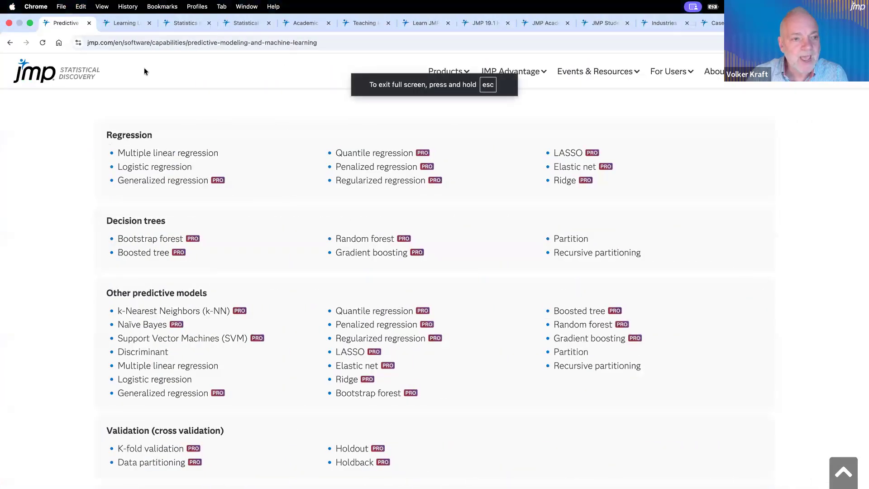
{"action": "left_click", "coordinate": [126, 25]}
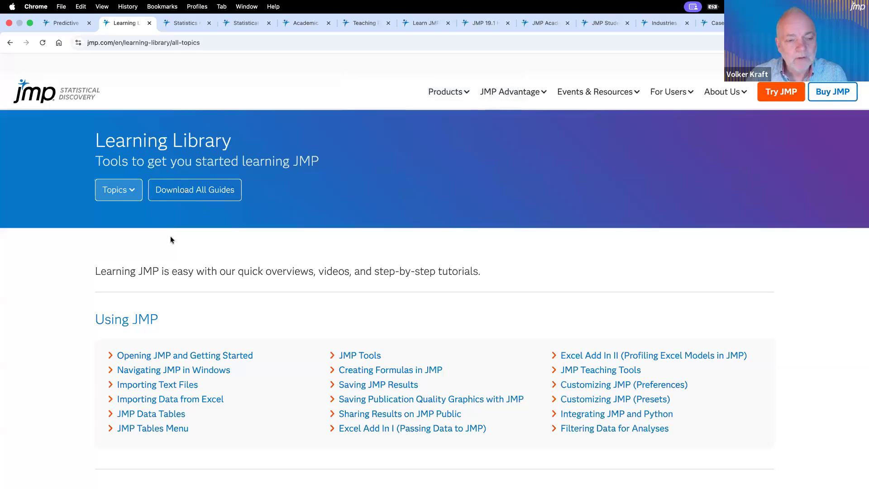
{"action": "key", "text": "ctrl+Left"}
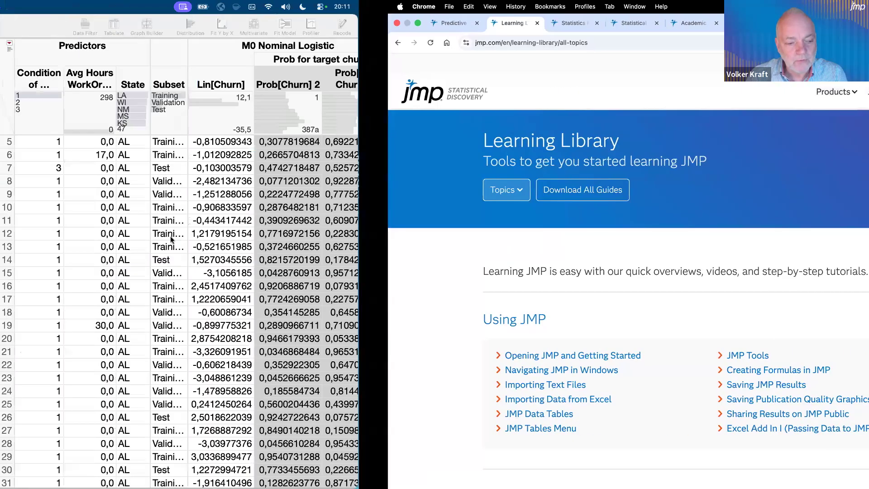
- Expand Resources and Support and its Finding help subsection in the journal, and open the JMP Learning Library link
{"action": "scroll", "coordinate": [147, 373], "scroll_direction": "down", "scroll_amount": 1}
{"action": "scroll", "coordinate": [40, 471], "scroll_direction": "down", "scroll_amount": 2}
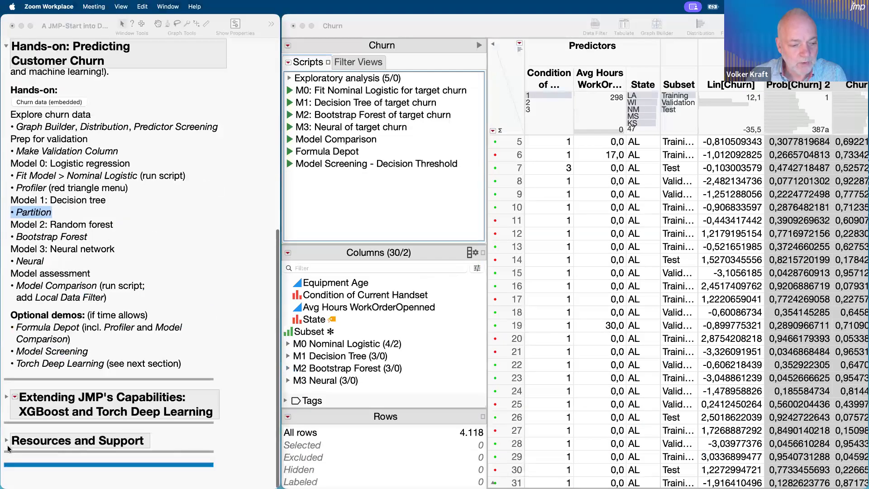
{"action": "left_click", "coordinate": [6, 442]}
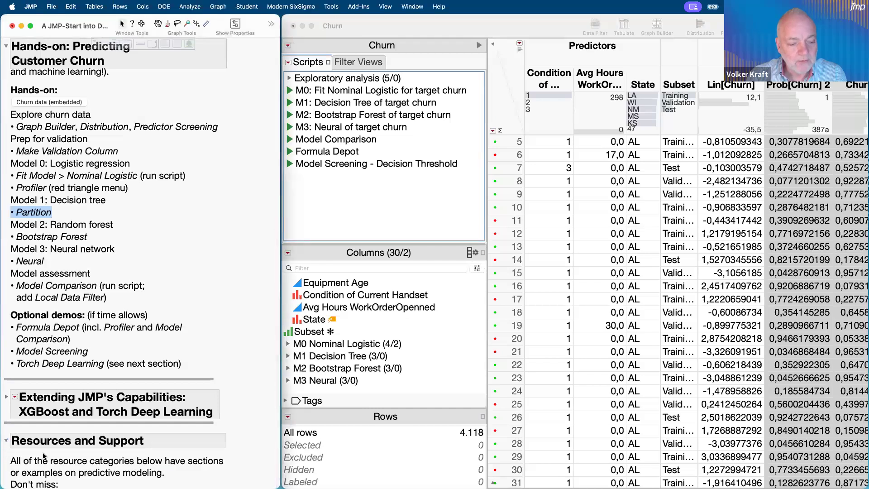
{"action": "scroll", "coordinate": [45, 457], "scroll_direction": "down", "scroll_amount": 4}
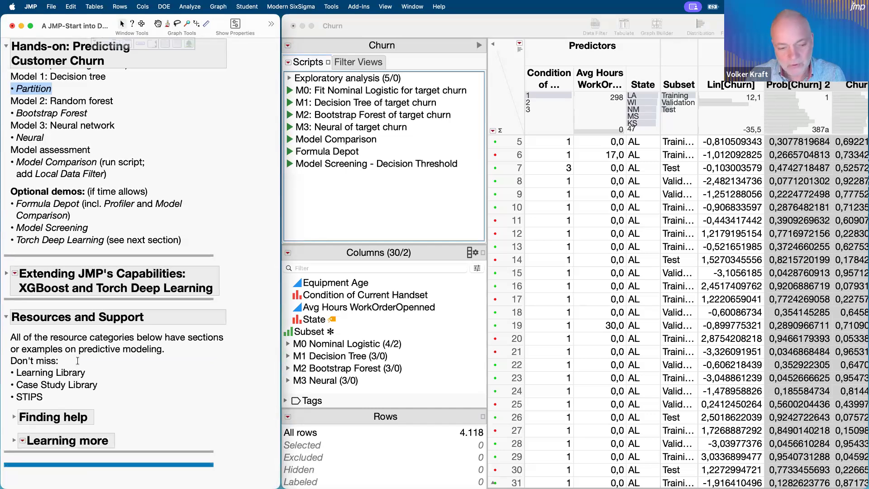
{"action": "left_click", "coordinate": [15, 417]}
{"action": "scroll", "coordinate": [43, 414], "scroll_direction": "down", "scroll_amount": 2}
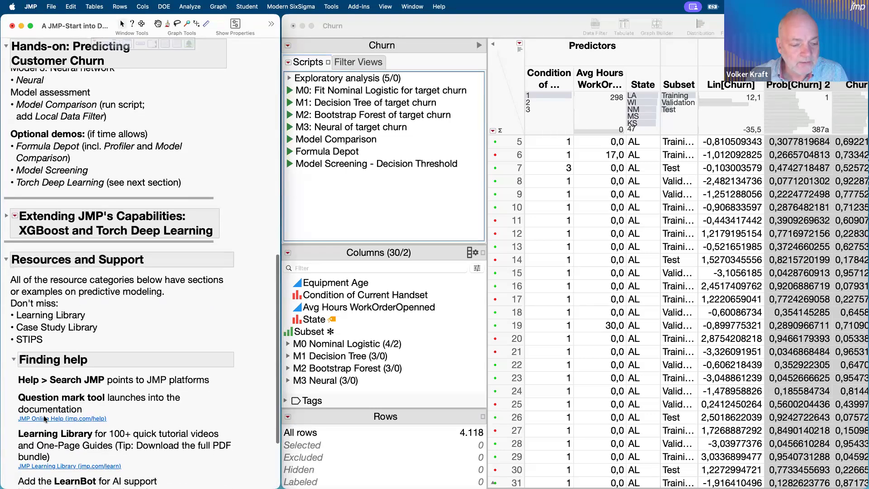
{"action": "scroll", "coordinate": [43, 415], "scroll_direction": "down", "scroll_amount": 2}
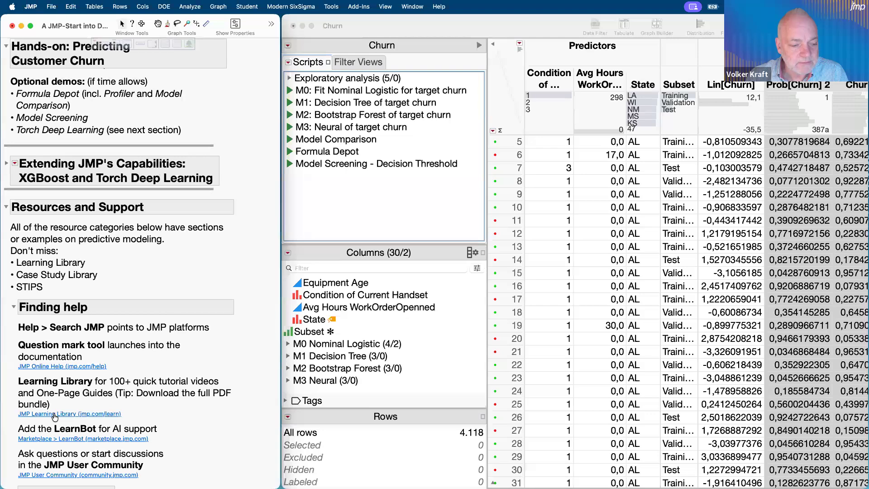
{"action": "left_click", "coordinate": [55, 417]}
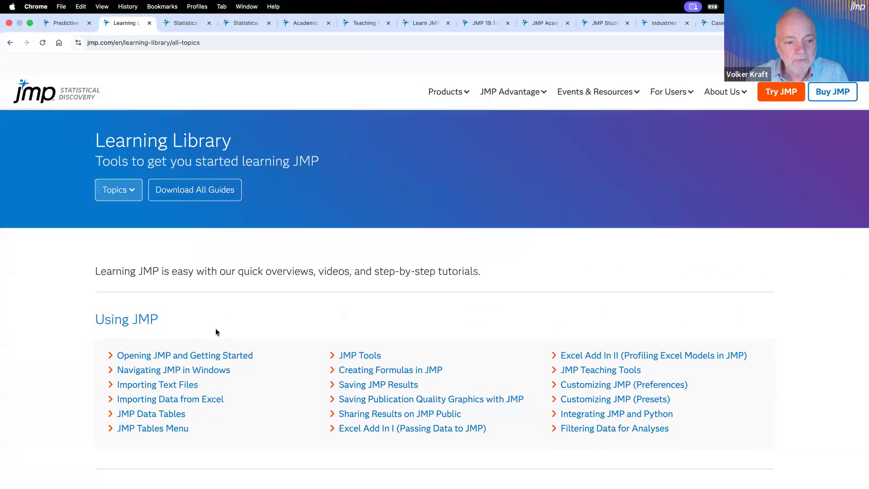
- Open the Classification Trees (Partition) topic under Data Mining and Predictive Modeling in the Learning Library
{"action": "scroll", "coordinate": [220, 330], "scroll_direction": "down", "scroll_amount": 12}
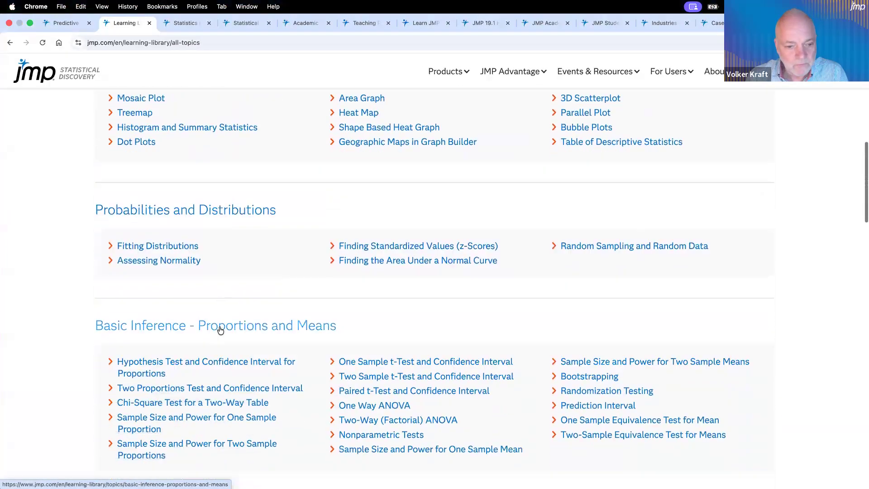
{"action": "scroll", "coordinate": [220, 331], "scroll_direction": "down", "scroll_amount": 3}
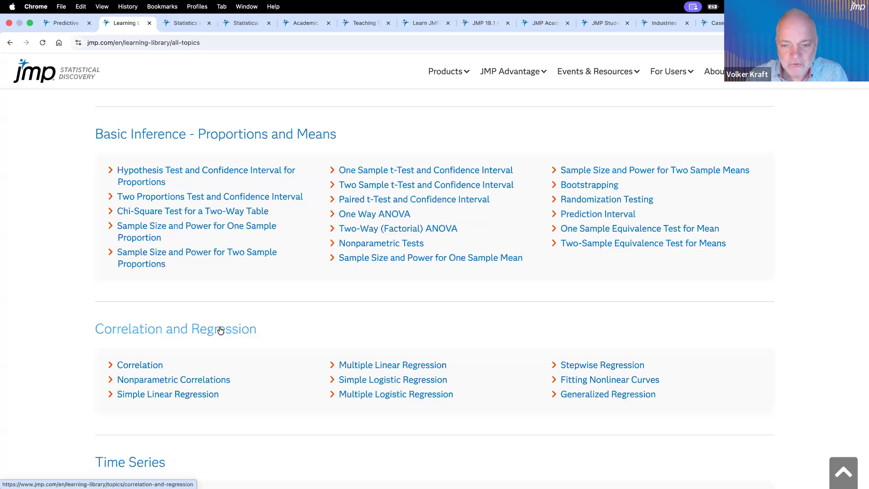
{"action": "scroll", "coordinate": [221, 330], "scroll_direction": "down", "scroll_amount": 18}
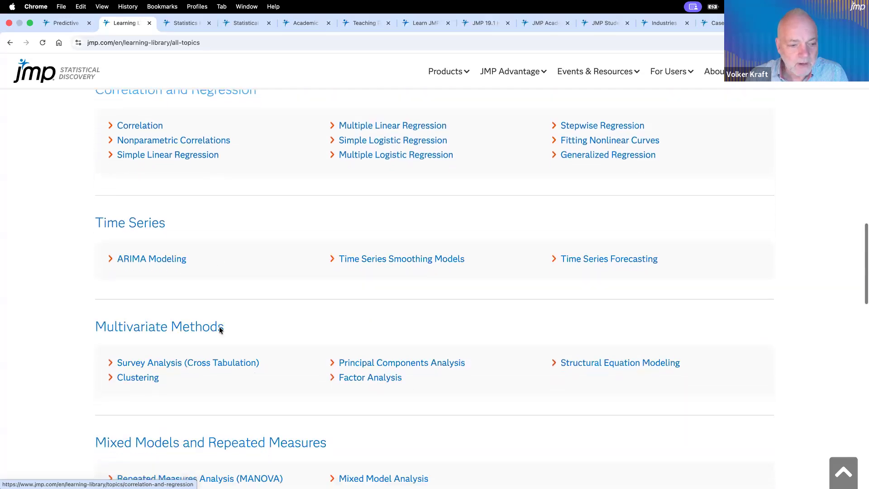
{"action": "scroll", "coordinate": [220, 329], "scroll_direction": "down", "scroll_amount": 12}
{"action": "scroll", "coordinate": [220, 329], "scroll_direction": "up", "scroll_amount": 4}
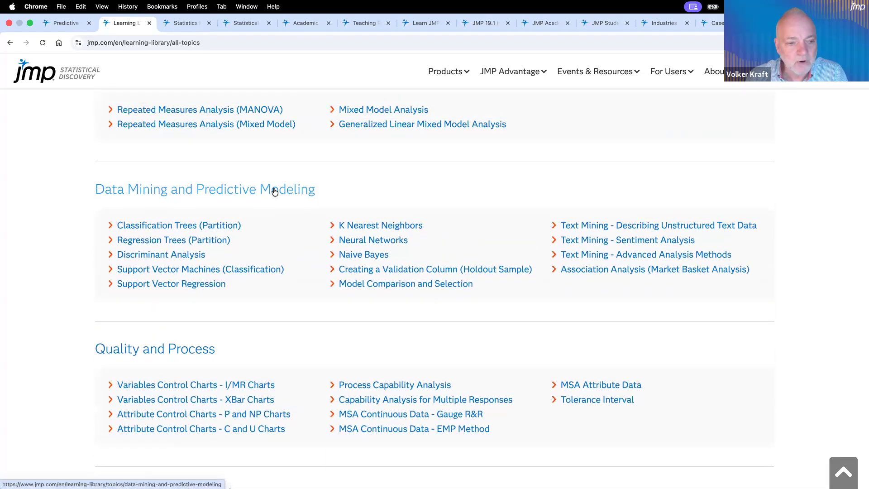
{"action": "left_click", "coordinate": [170, 226]}
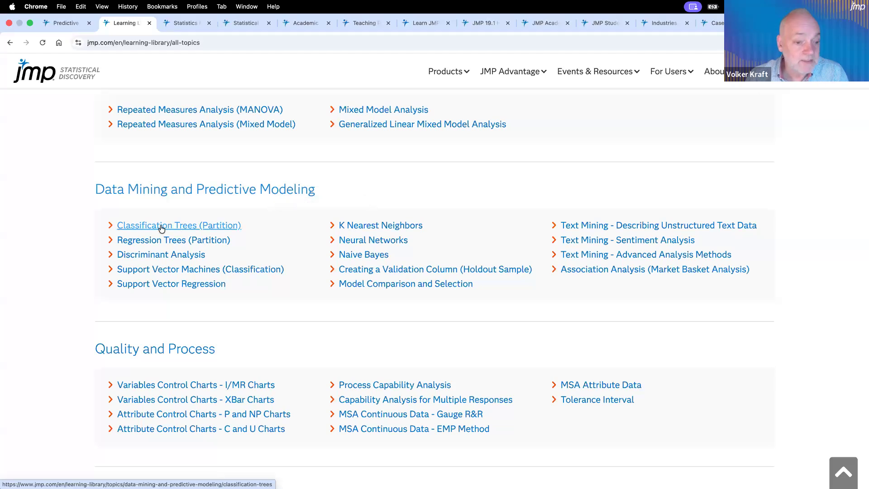
{"action": "left_click", "coordinate": [160, 226]}
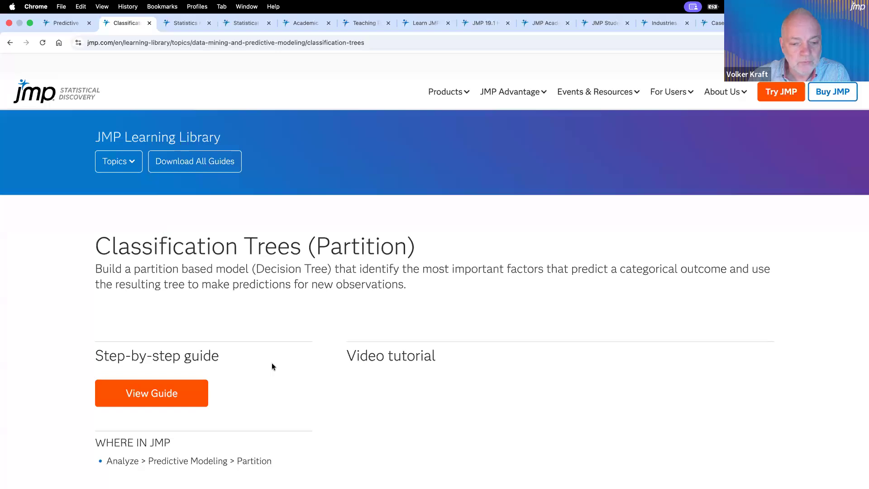
- Open the downloadable step-by-step guide for Classification Trees (Partition) and read through its instructions and notes
{"action": "scroll", "coordinate": [271, 365], "scroll_direction": "down", "scroll_amount": 4}
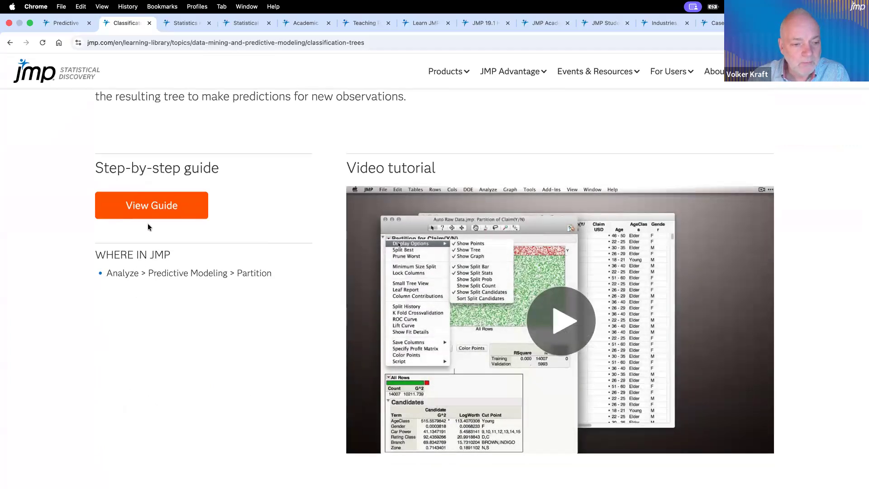
{"action": "right_click", "coordinate": [161, 209]}
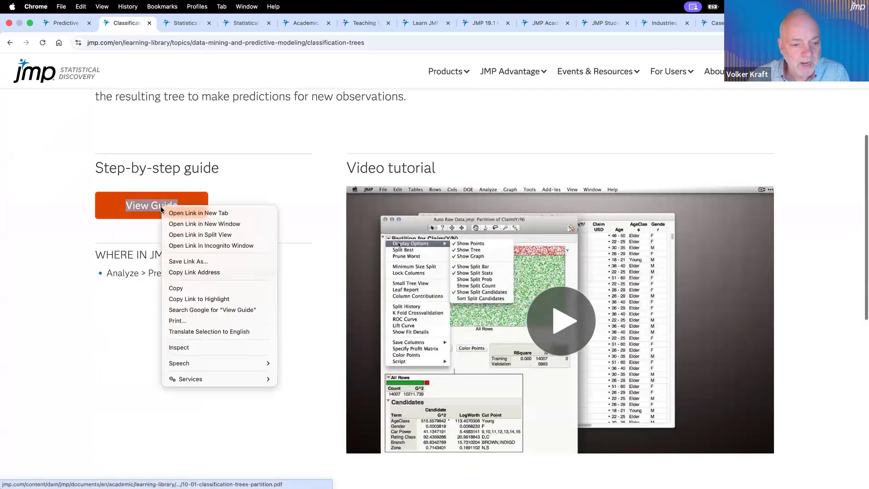
{"action": "left_click", "coordinate": [176, 213]}
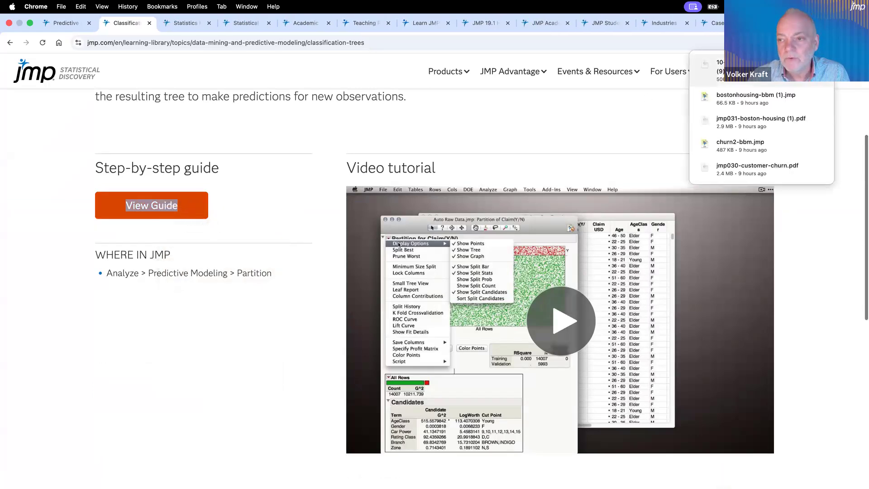
{"action": "double_click", "coordinate": [757, 70]}
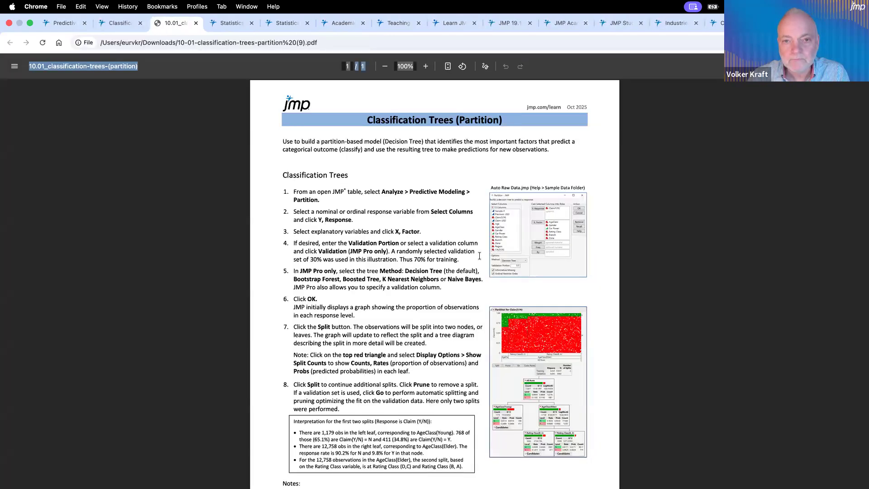
{"action": "scroll", "coordinate": [479, 257], "scroll_direction": "down", "scroll_amount": 3}
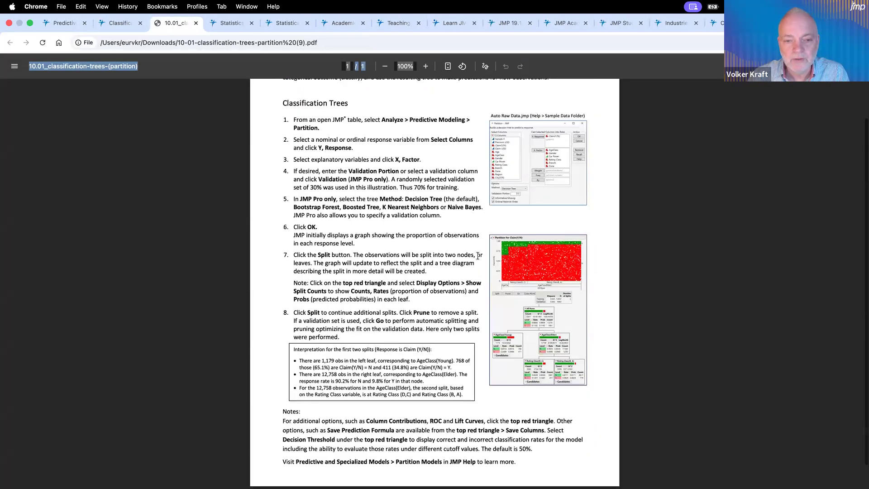
{"action": "scroll", "coordinate": [473, 245], "scroll_direction": "up", "scroll_amount": 3}
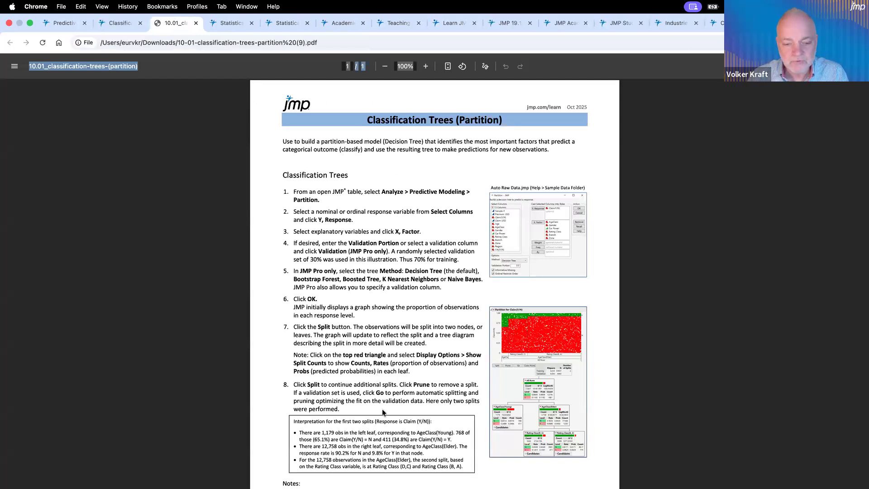
{"action": "scroll", "coordinate": [382, 409], "scroll_direction": "down", "scroll_amount": 3}
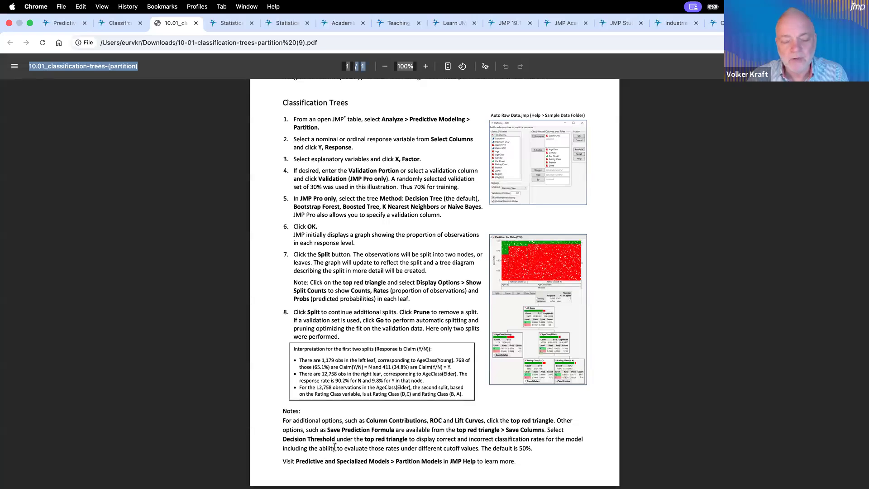
{"action": "scroll", "coordinate": [359, 355], "scroll_direction": "up", "scroll_amount": 3}
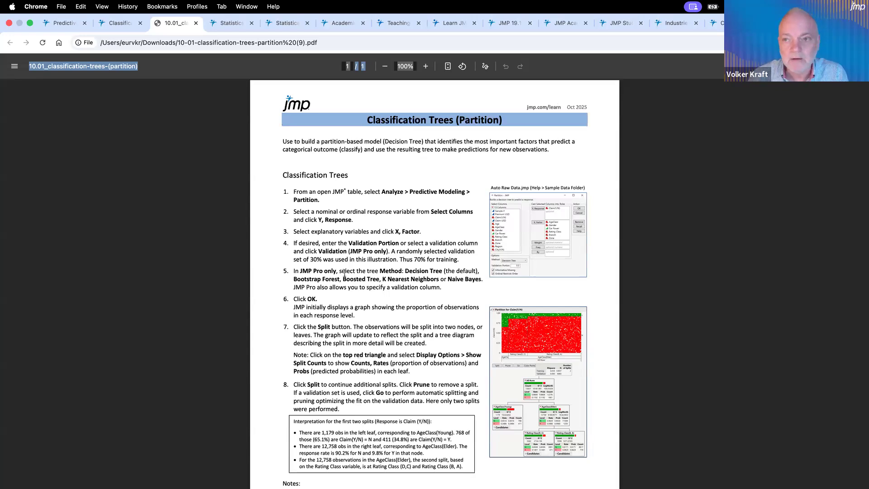
- Switch back to JMP and return to the Hands-on: Predicting Customer Churn outline in the journal
{"action": "key", "text": "ctrl+Left"}
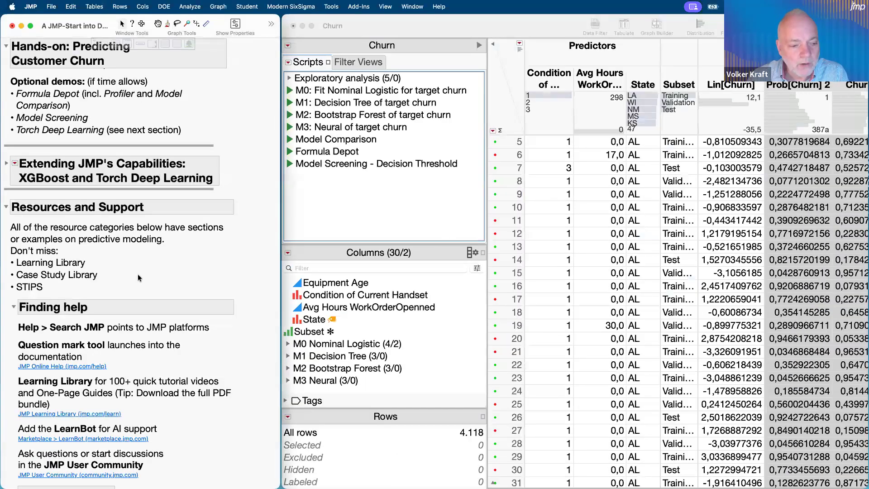
{"action": "scroll", "coordinate": [137, 274], "scroll_direction": "up", "scroll_amount": 10}
{"action": "scroll", "coordinate": [137, 273], "scroll_direction": "down", "scroll_amount": 8}
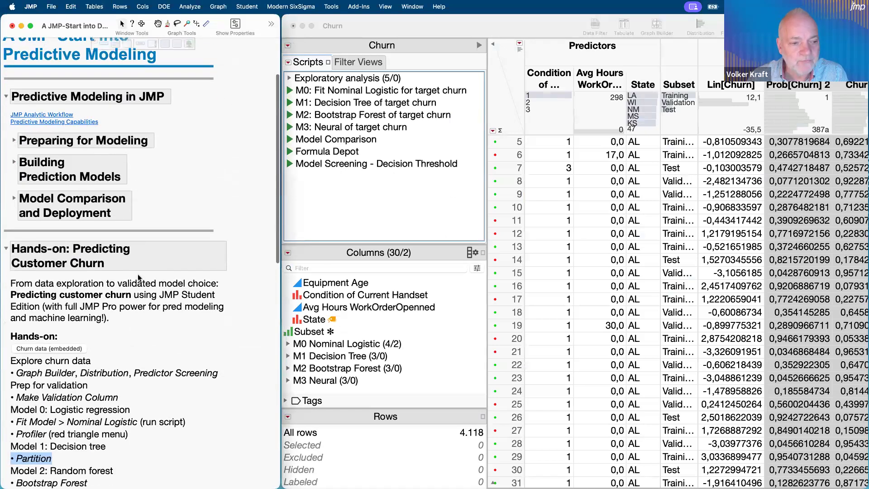
{"action": "scroll", "coordinate": [138, 277], "scroll_direction": "down", "scroll_amount": 2}
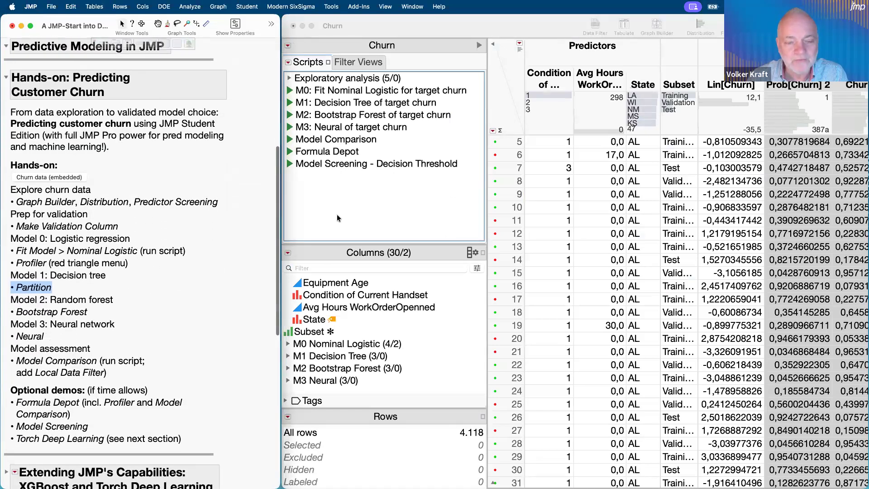
- Search the JMP commands for "parti", launch the Partition platform, and move its dialog clear of the scripts list
{"action": "left_click", "coordinate": [439, 7]}
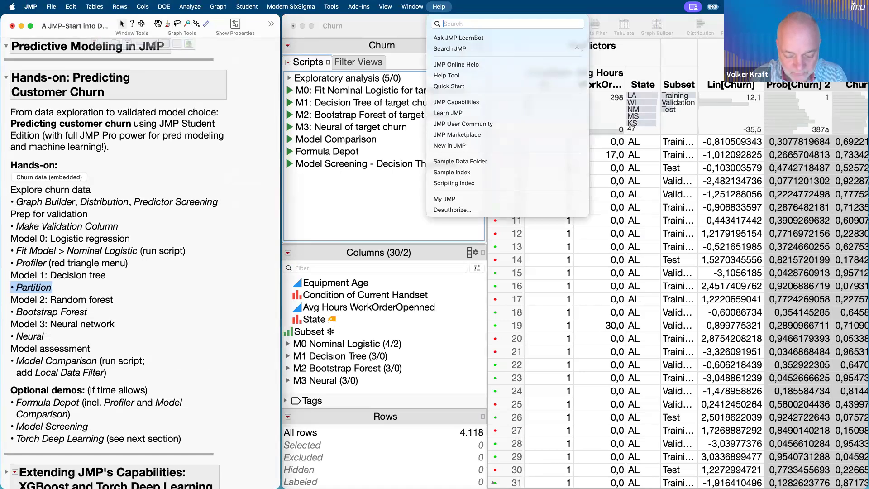
{"action": "type", "text": "parti"}
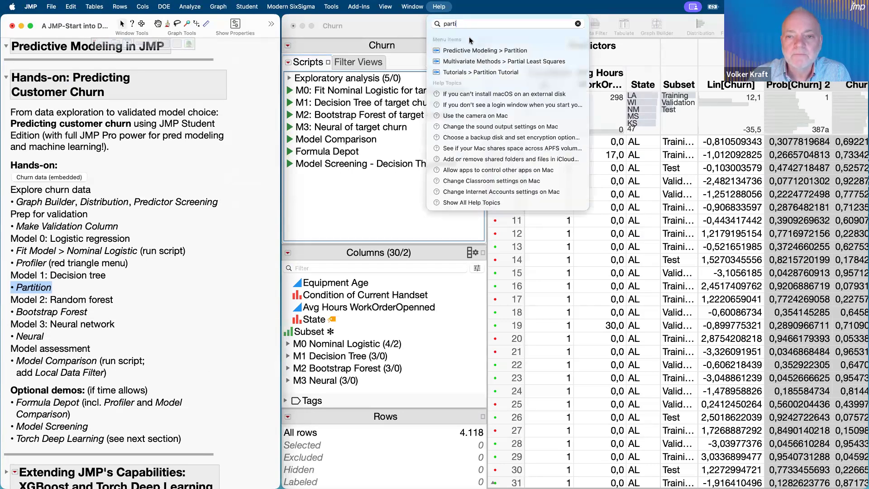
{"action": "mouse_move", "coordinate": [474, 52]}
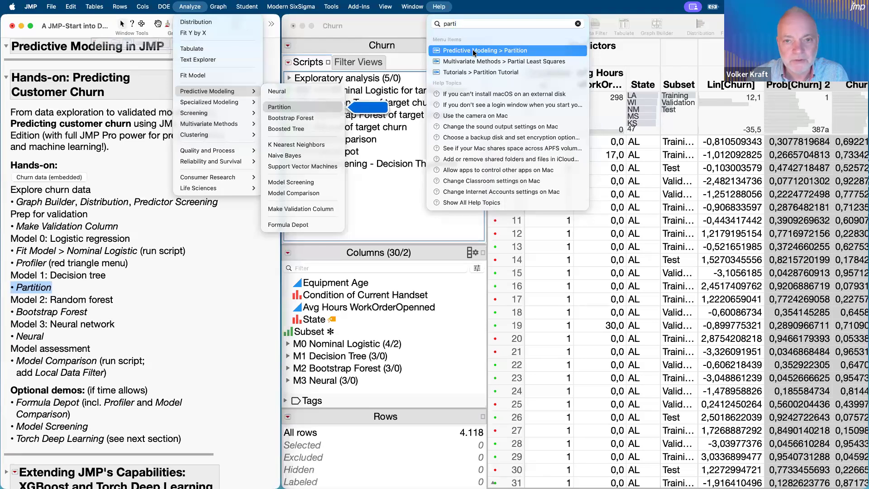
{"action": "left_click", "coordinate": [474, 52]}
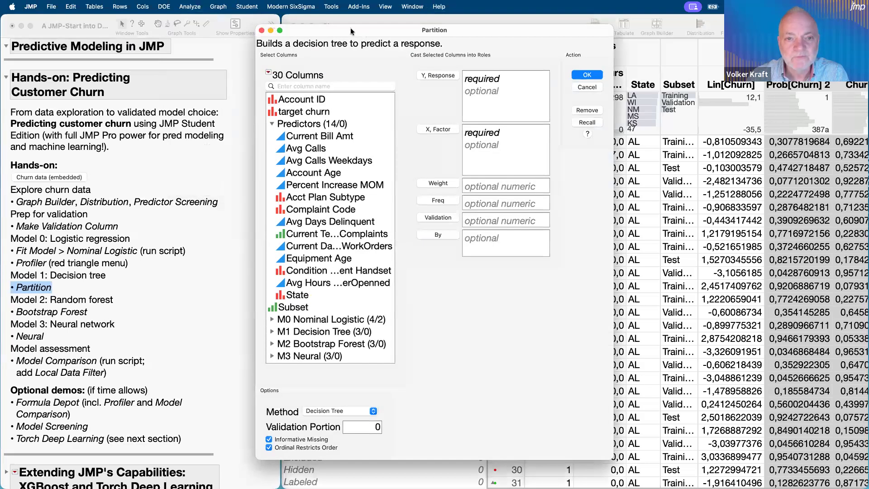
{"action": "left_click_drag", "start_coordinate": [348, 31], "coordinate": [442, 32]}
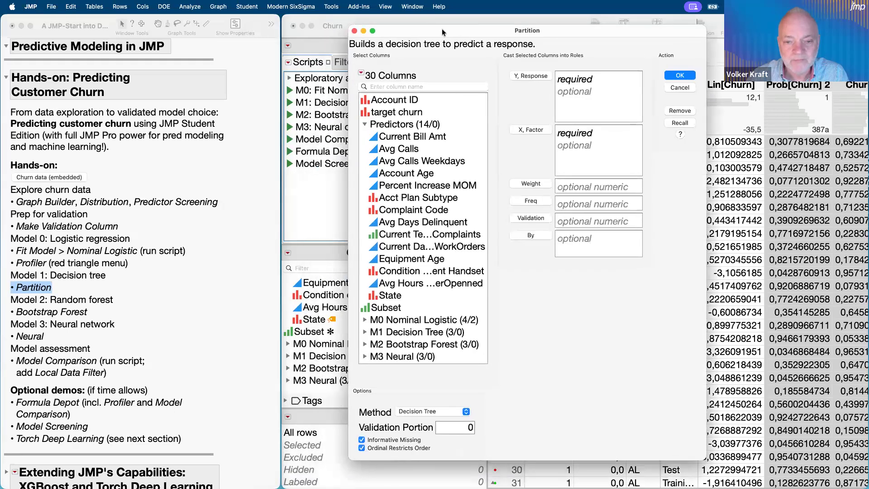
- Assign target churn as the Y response and the whole Predictors group as X factors for the partition
{"action": "left_click", "coordinate": [423, 186]}
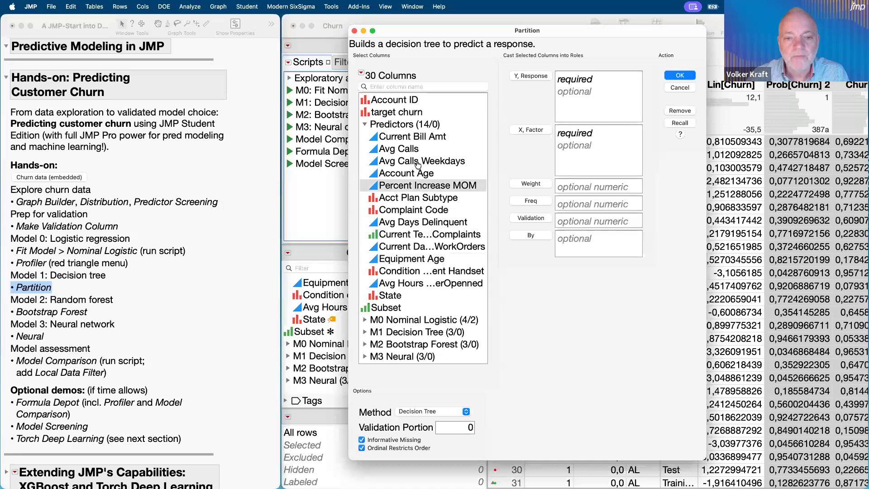
{"action": "left_click", "coordinate": [418, 162]}
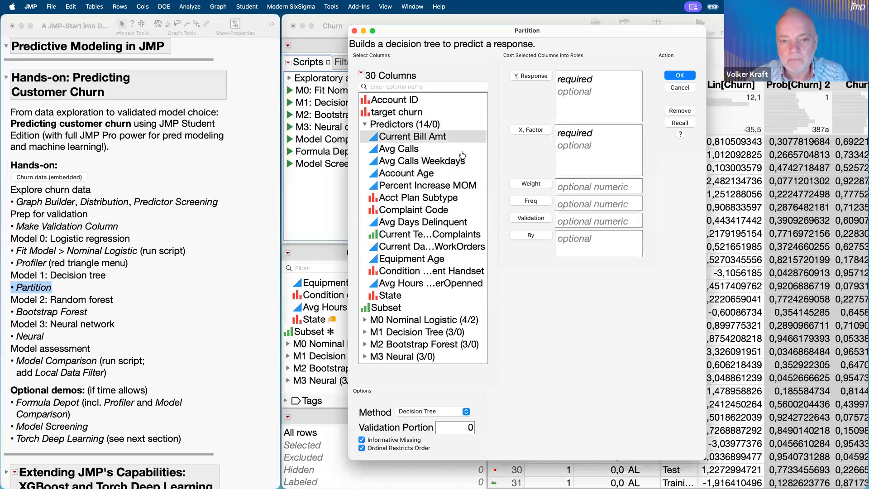
{"action": "left_click", "coordinate": [393, 116]}
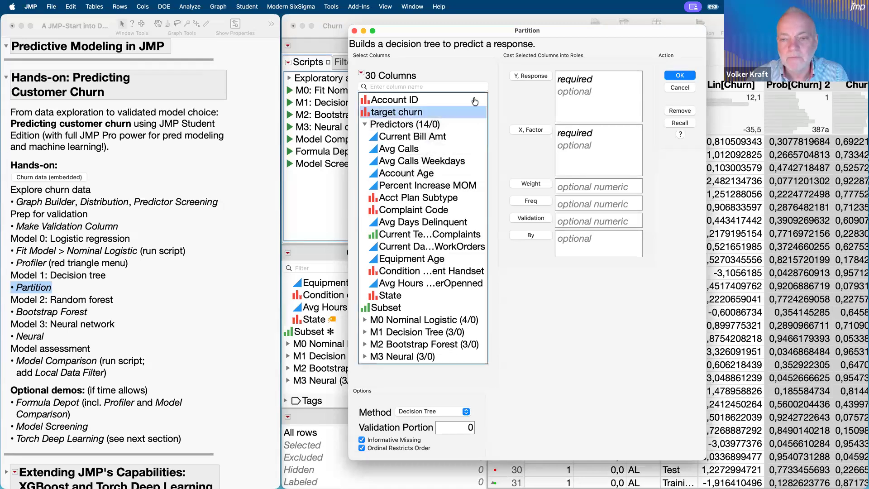
{"action": "left_click", "coordinate": [525, 76]}
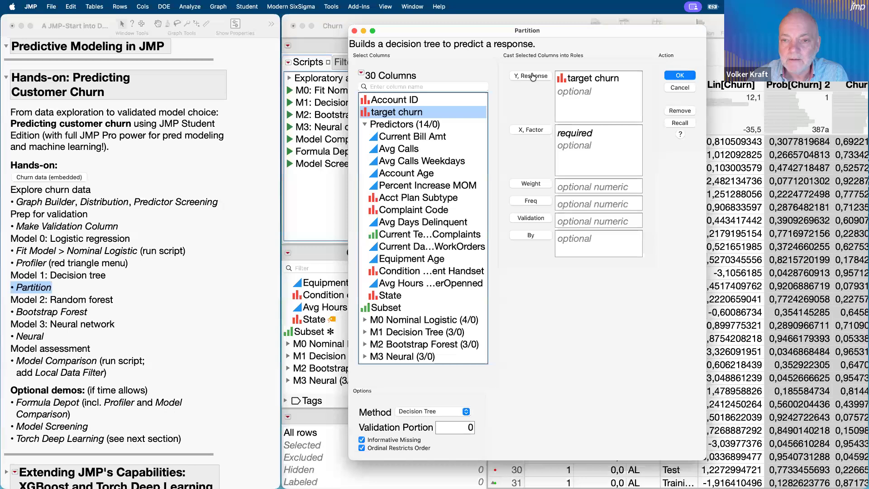
{"action": "left_click", "coordinate": [427, 124]}
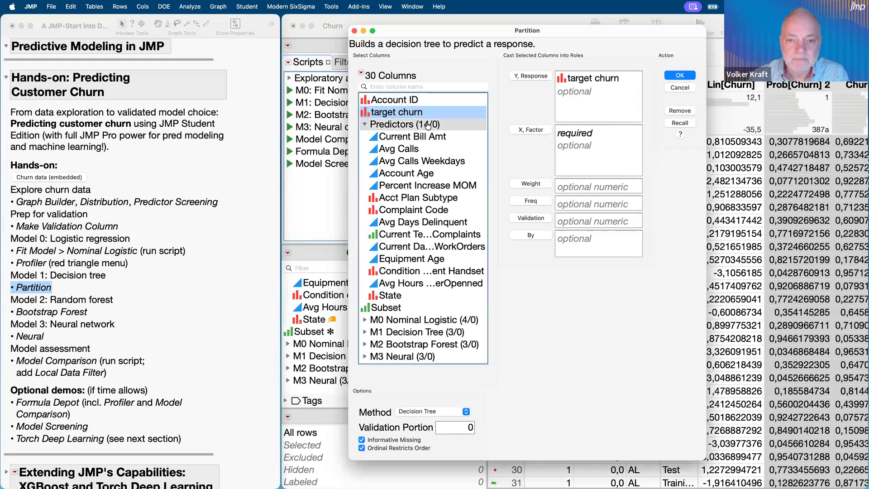
{"action": "left_click", "coordinate": [532, 129]}
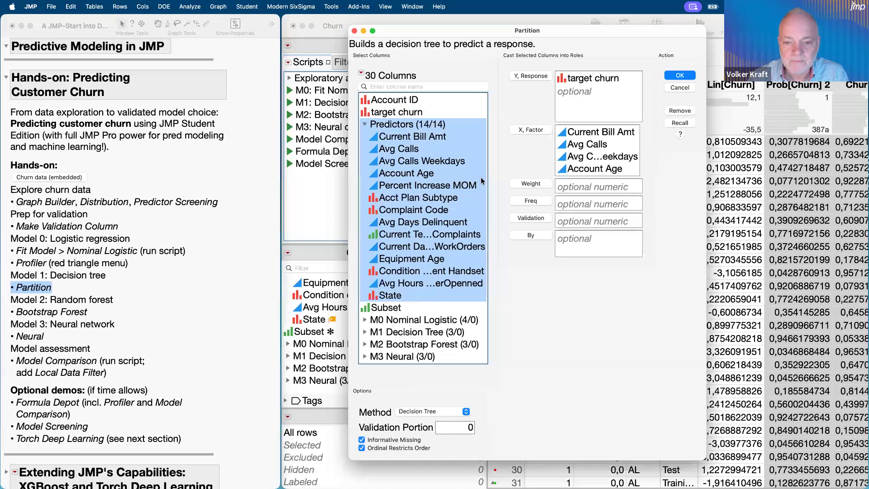
- Set Subset as the validation column, run the Decision Tree partition, and place its report beside the journal
{"action": "left_click", "coordinate": [392, 308]}
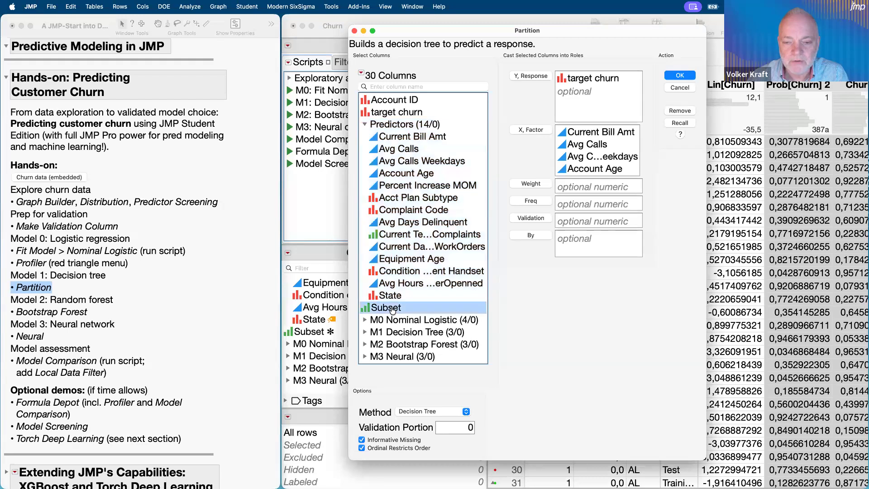
{"action": "left_click", "coordinate": [533, 219]}
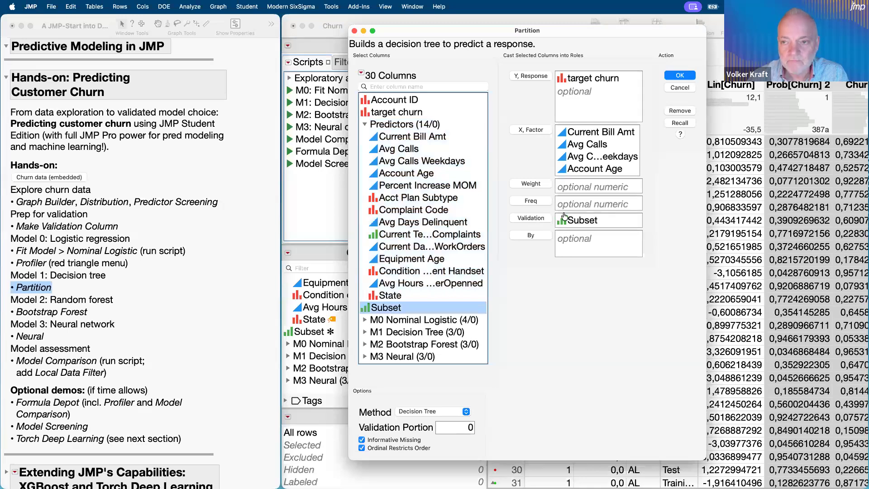
{"action": "left_click", "coordinate": [681, 76]}
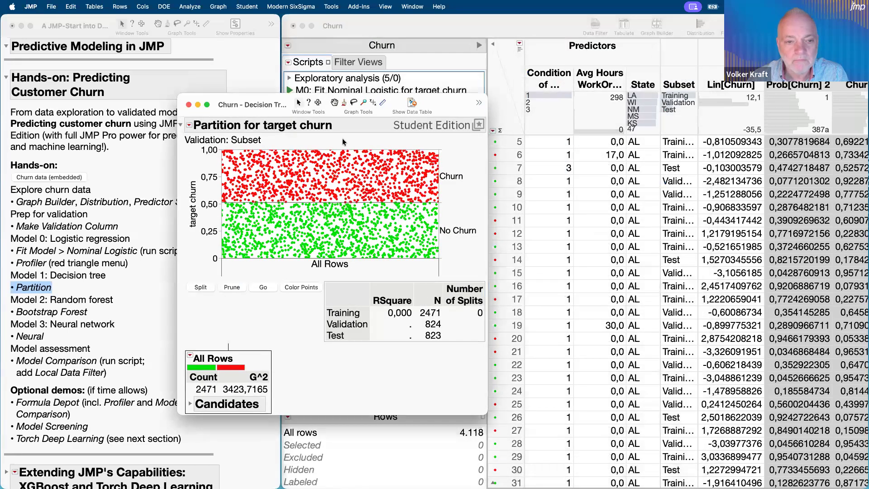
{"action": "left_click_drag", "start_coordinate": [227, 109], "coordinate": [371, 25]}
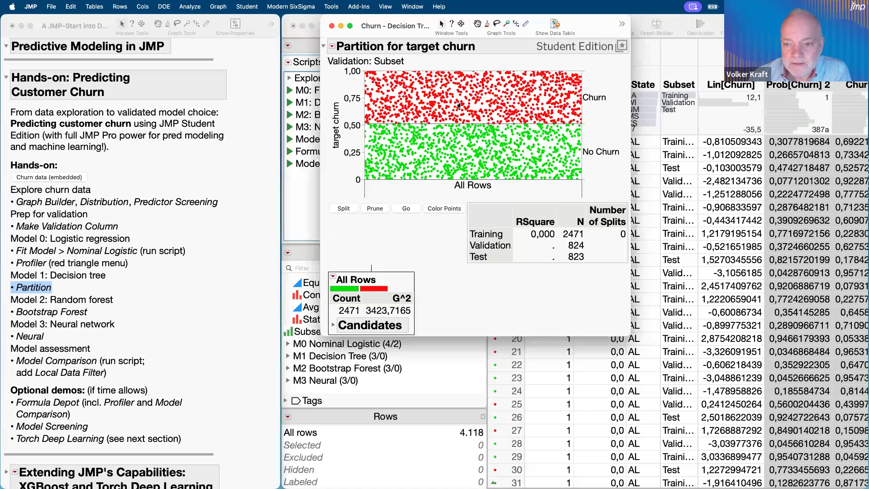
{"action": "mouse_move", "coordinate": [479, 152]}
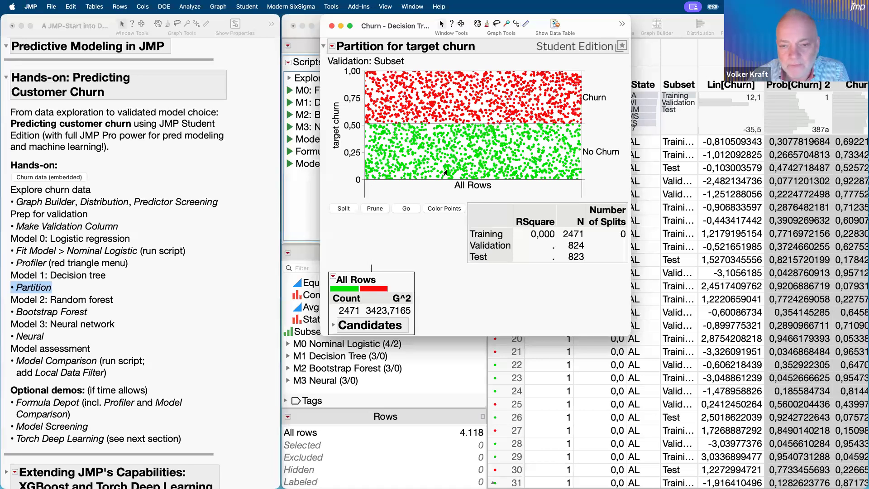
{"action": "mouse_move", "coordinate": [462, 169]}
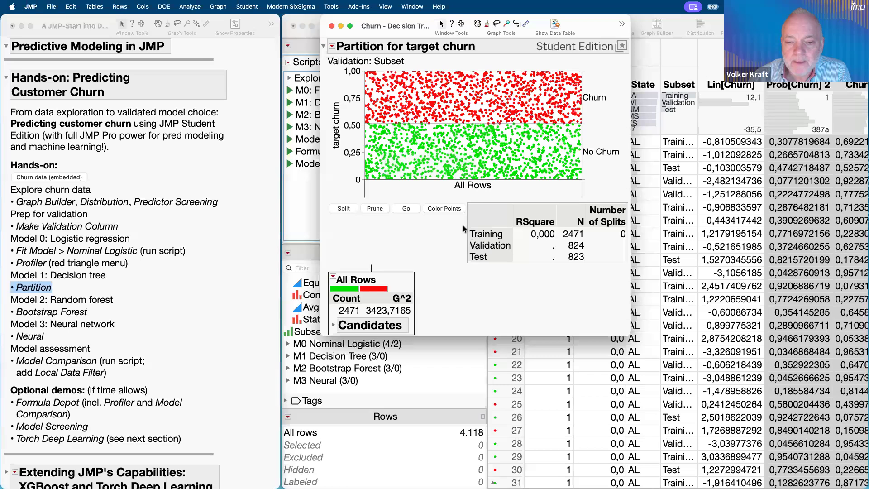
{"action": "left_click_drag", "start_coordinate": [459, 224], "coordinate": [454, 266]}
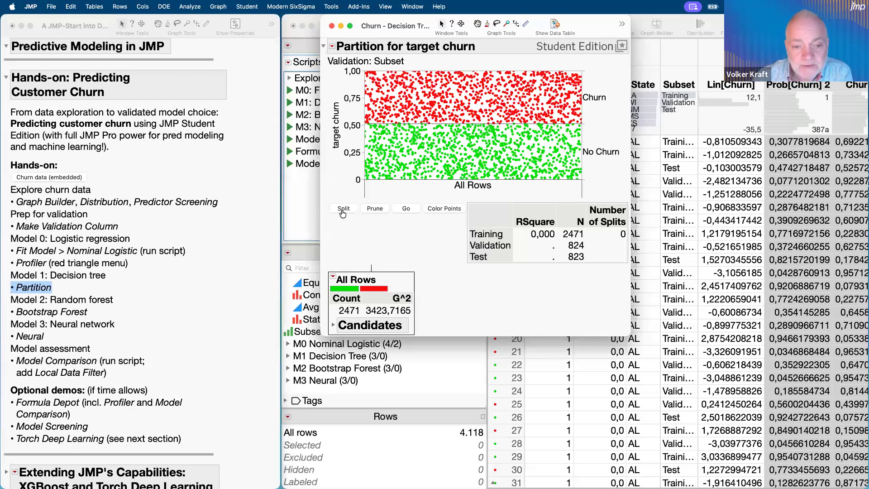
- Make the first split of the target churn decision tree and highlight the number of splits in the fit table
{"action": "left_click", "coordinate": [343, 209]}
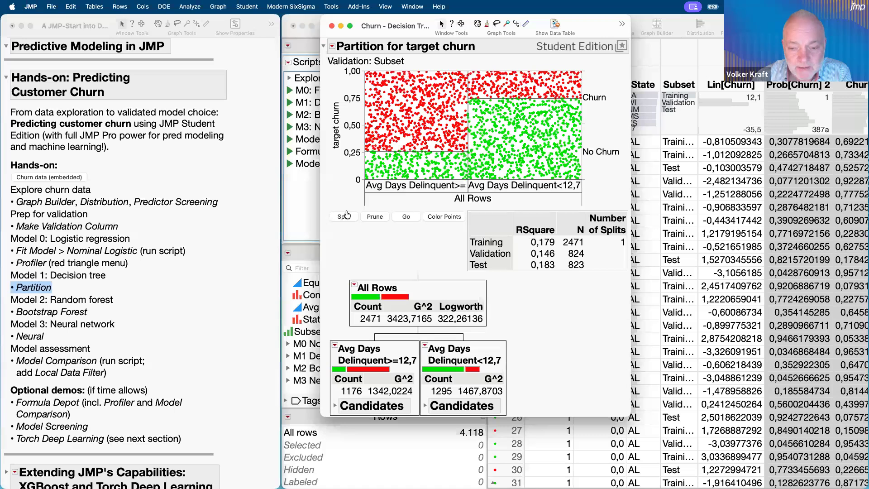
{"action": "mouse_move", "coordinate": [560, 319]}
{"action": "left_mouse_down"}
{"action": "mouse_move", "coordinate": [625, 247]}
{"action": "mouse_move", "coordinate": [620, 267]}
{"action": "left_mouse_up"}
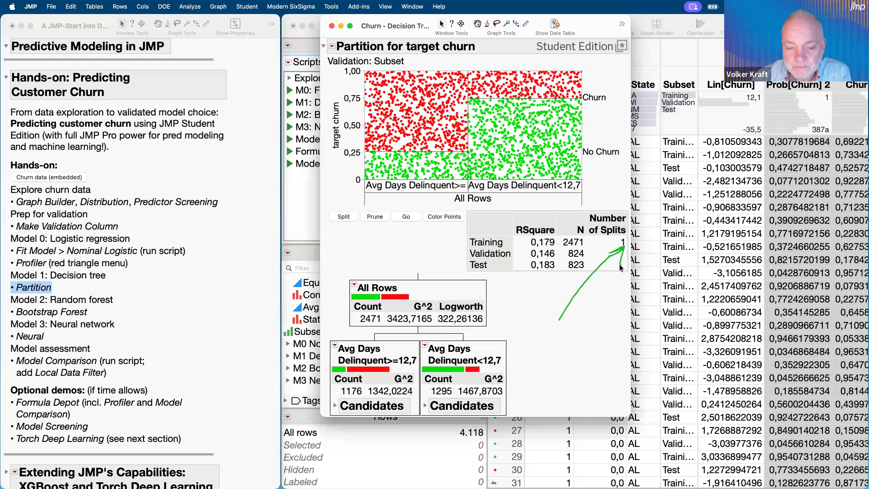
{"action": "key", "text": "Escape"}
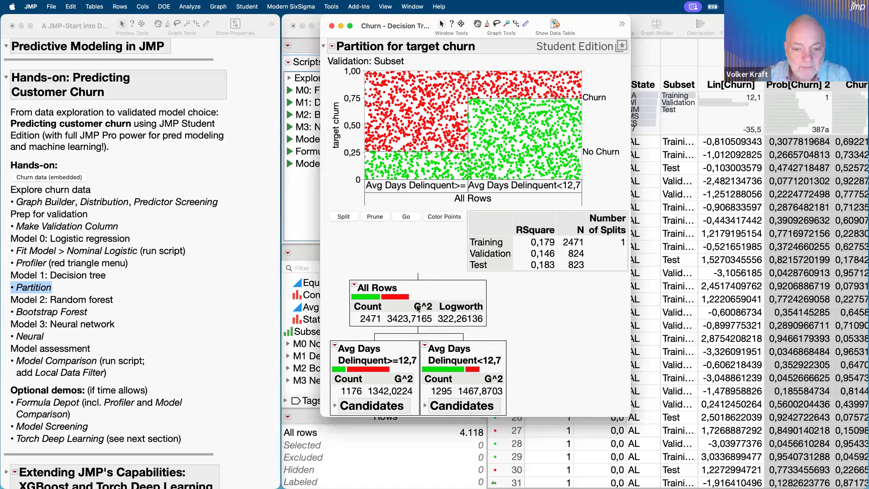
{"action": "mouse_move", "coordinate": [458, 315]}
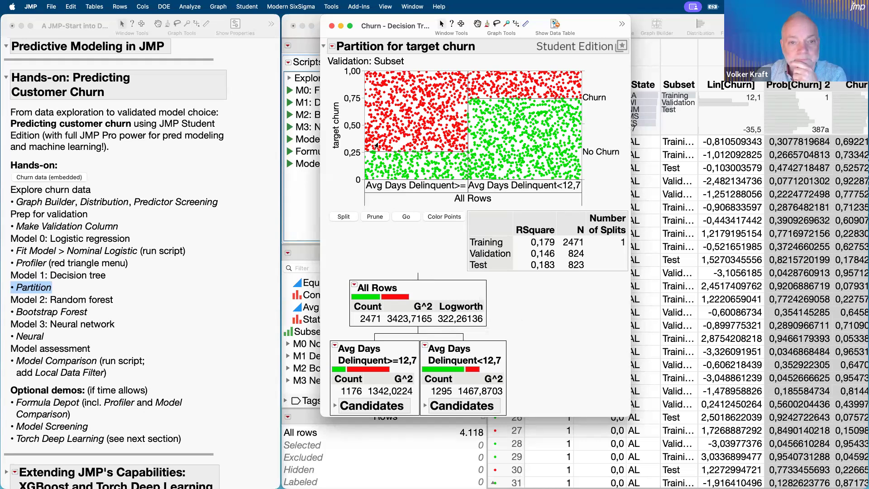
- Turn on Show Split Prob so the tree nodes list rates and probabilities for each churn level
{"action": "left_click", "coordinate": [332, 46]}
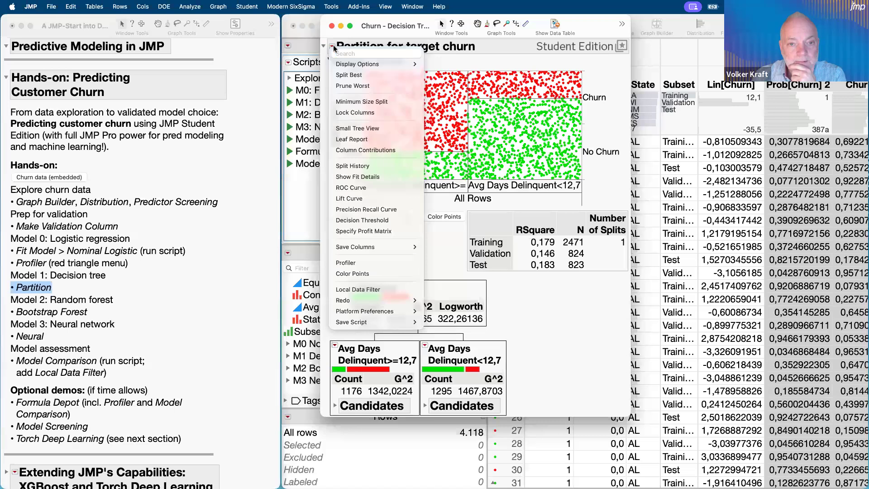
{"action": "mouse_move", "coordinate": [360, 64]}
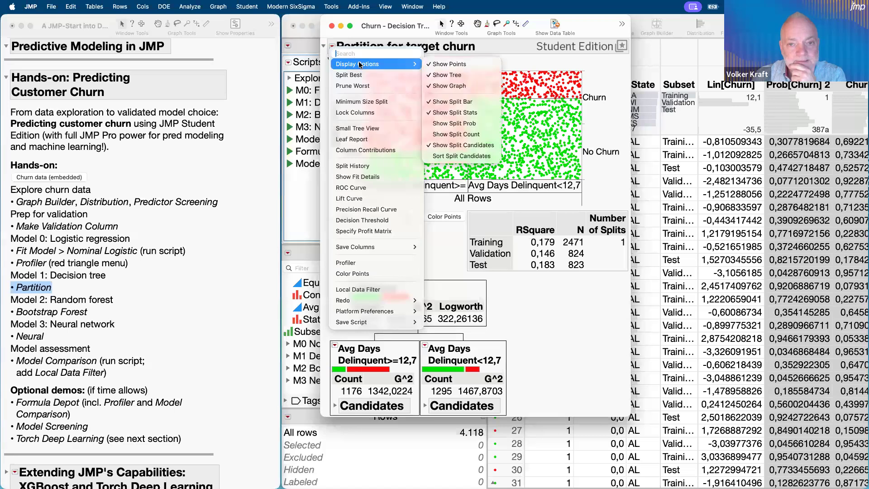
{"action": "left_click", "coordinate": [459, 124]}
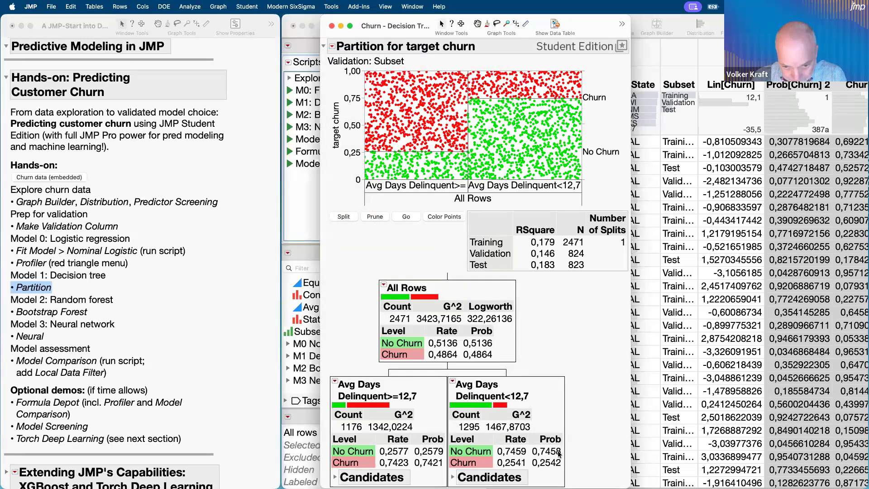
- Examine the split condition and the churn and no-churn probabilities in the two Avg Days Delinquent nodes
{"action": "mouse_move", "coordinate": [525, 367]}
{"action": "left_mouse_down"}
{"action": "mouse_move", "coordinate": [450, 409]}
{"action": "mouse_move", "coordinate": [501, 358]}
{"action": "left_mouse_up"}
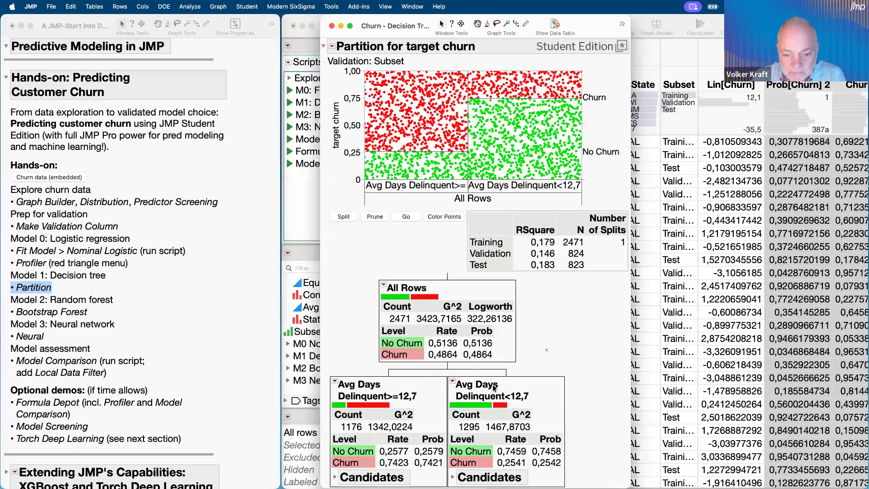
{"action": "mouse_move", "coordinate": [331, 351]}
{"action": "left_mouse_down"}
{"action": "mouse_move", "coordinate": [325, 400]}
{"action": "mouse_move", "coordinate": [436, 406]}
{"action": "mouse_move", "coordinate": [366, 374]}
{"action": "mouse_move", "coordinate": [328, 373]}
{"action": "left_mouse_up"}
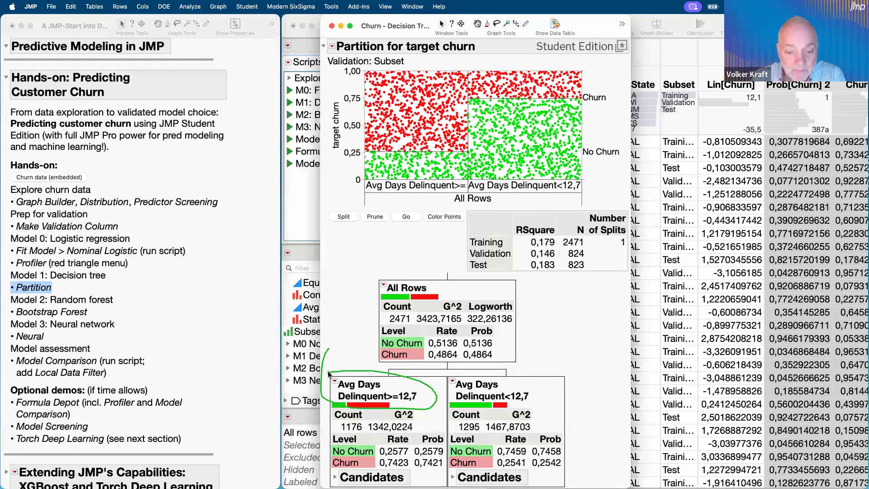
{"action": "mouse_move", "coordinate": [330, 356]}
{"action": "left_mouse_down"}
{"action": "mouse_move", "coordinate": [345, 365]}
{"action": "mouse_move", "coordinate": [359, 400]}
{"action": "mouse_move", "coordinate": [367, 386]}
{"action": "left_mouse_up"}
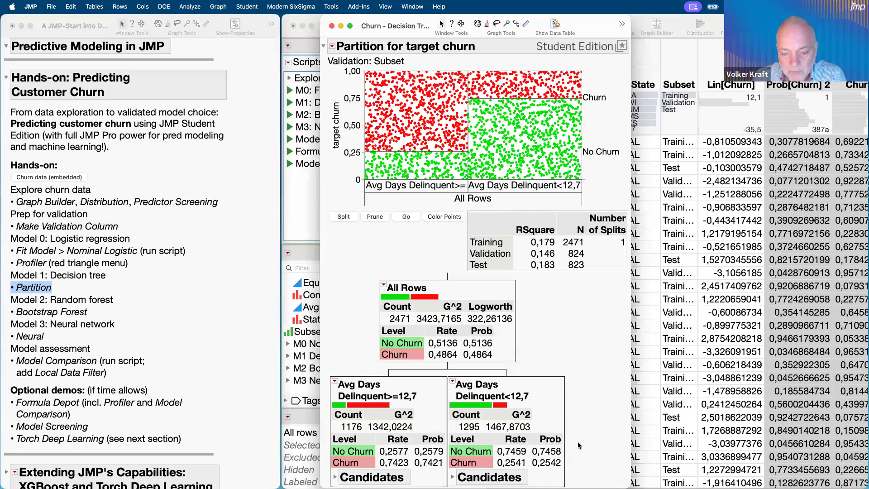
{"action": "mouse_move", "coordinate": [577, 450]}
{"action": "left_mouse_down"}
{"action": "mouse_move", "coordinate": [548, 438]}
{"action": "mouse_move", "coordinate": [534, 445]}
{"action": "mouse_move", "coordinate": [536, 455]}
{"action": "mouse_move", "coordinate": [570, 452]}
{"action": "left_mouse_up"}
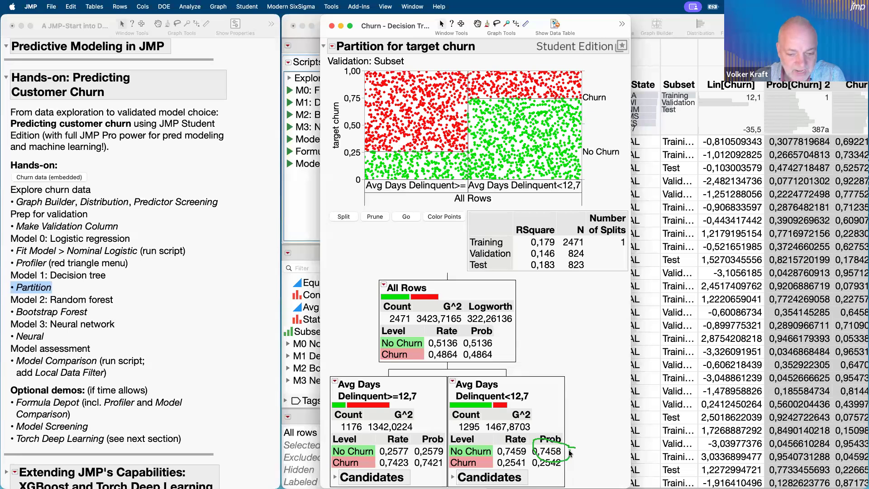
{"action": "mouse_move", "coordinate": [570, 455]}
{"action": "left_mouse_down"}
{"action": "mouse_move", "coordinate": [553, 454]}
{"action": "mouse_move", "coordinate": [541, 479]}
{"action": "mouse_move", "coordinate": [568, 459]}
{"action": "left_mouse_up"}
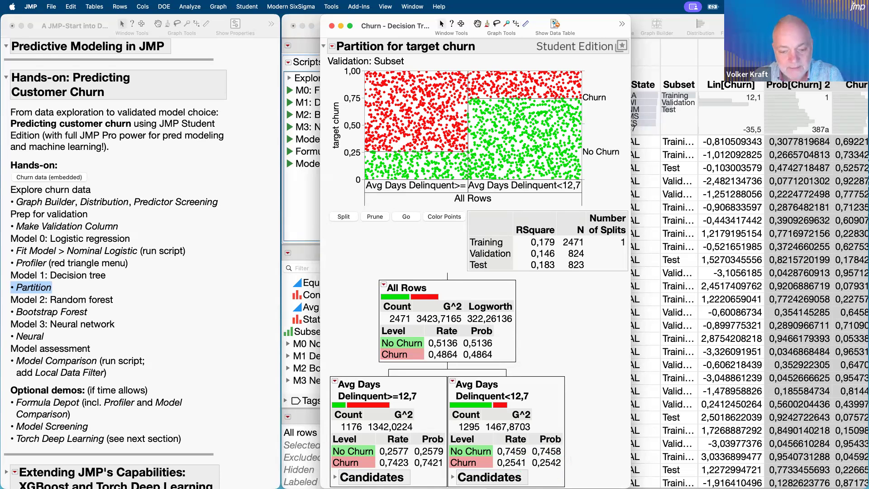
{"action": "mouse_move", "coordinate": [324, 461]}
{"action": "left_mouse_down"}
{"action": "mouse_move", "coordinate": [446, 462]}
{"action": "mouse_move", "coordinate": [413, 473]}
{"action": "left_mouse_up"}
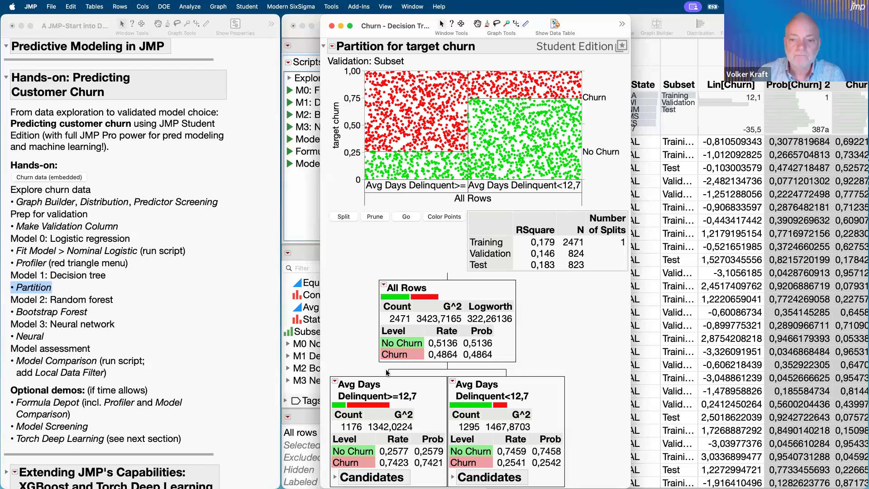
- Split the decision tree three more times and trace the branch down to the Avg Days Delinquent<7,3 leaf
{"action": "left_click", "coordinate": [344, 218]}
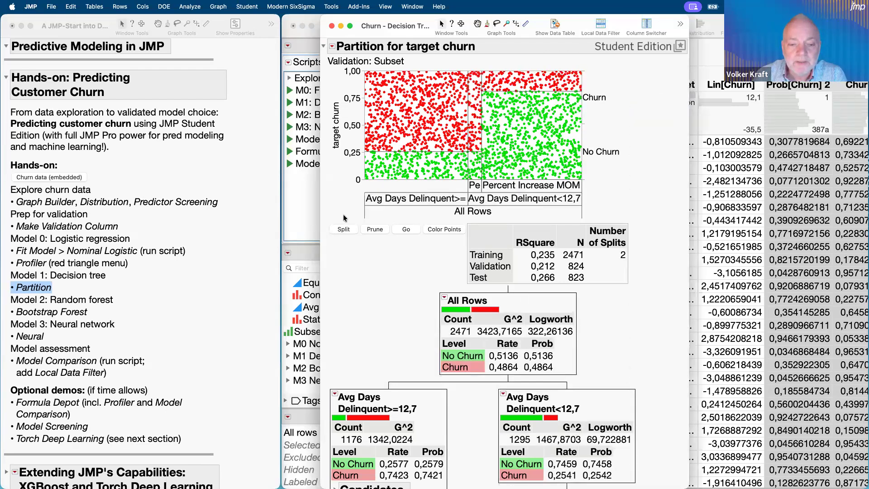
{"action": "left_click", "coordinate": [344, 229]}
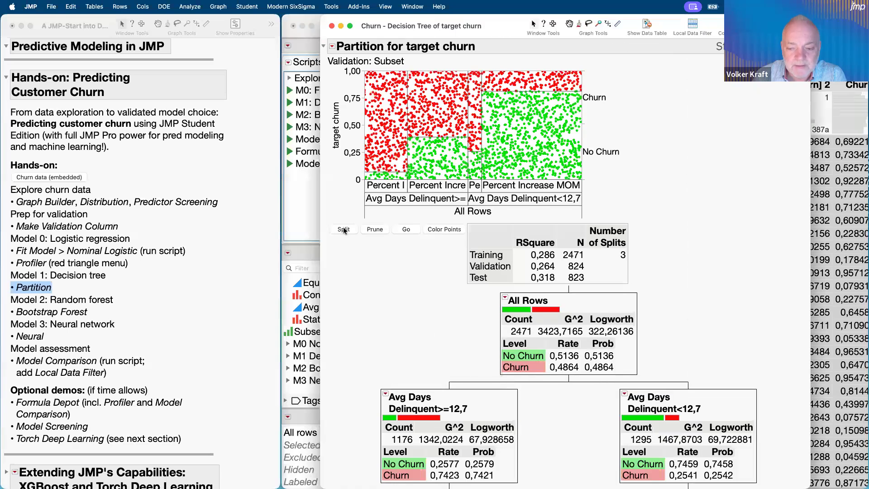
{"action": "left_click", "coordinate": [344, 230]}
{"action": "scroll", "coordinate": [459, 213], "scroll_direction": "down", "scroll_amount": 5}
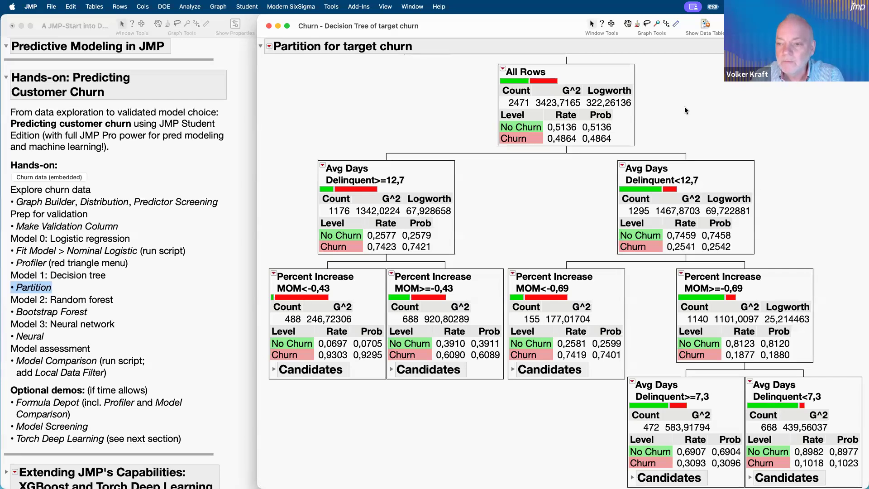
{"action": "mouse_move", "coordinate": [684, 107]}
{"action": "left_mouse_down"}
{"action": "mouse_move", "coordinate": [678, 222]}
{"action": "mouse_move", "coordinate": [710, 224]}
{"action": "mouse_move", "coordinate": [744, 292]}
{"action": "left_mouse_up"}
{"action": "mouse_move", "coordinate": [740, 328]}
{"action": "left_mouse_down"}
{"action": "mouse_move", "coordinate": [751, 323]}
{"action": "mouse_move", "coordinate": [803, 369]}
{"action": "mouse_move", "coordinate": [810, 437]}
{"action": "left_mouse_up"}
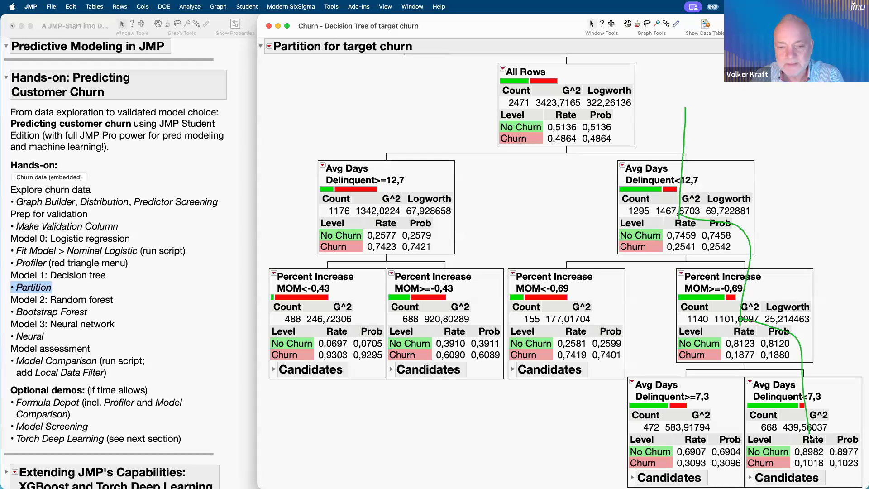
- Run automatic splitting of the decision tree with Go and enlarge the Split History graph
{"action": "scroll", "coordinate": [304, 122], "scroll_direction": "up", "scroll_amount": 6}
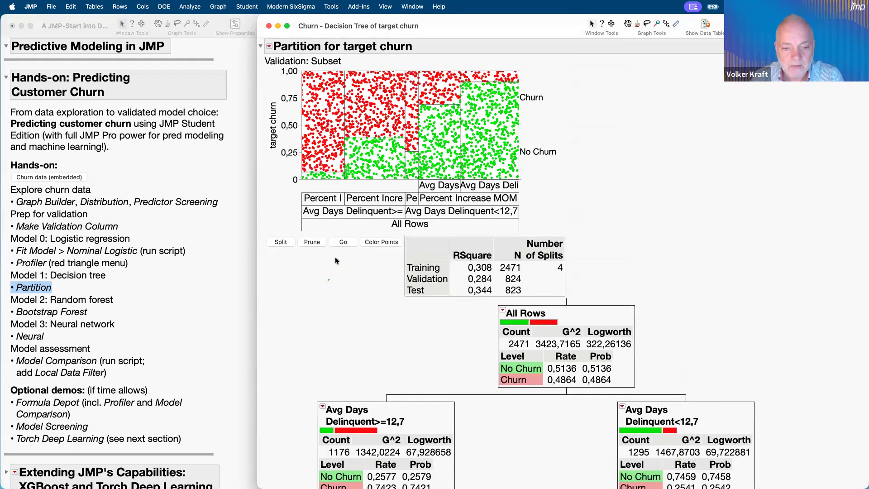
{"action": "left_click_drag", "start_coordinate": [329, 254], "coordinate": [343, 248]}
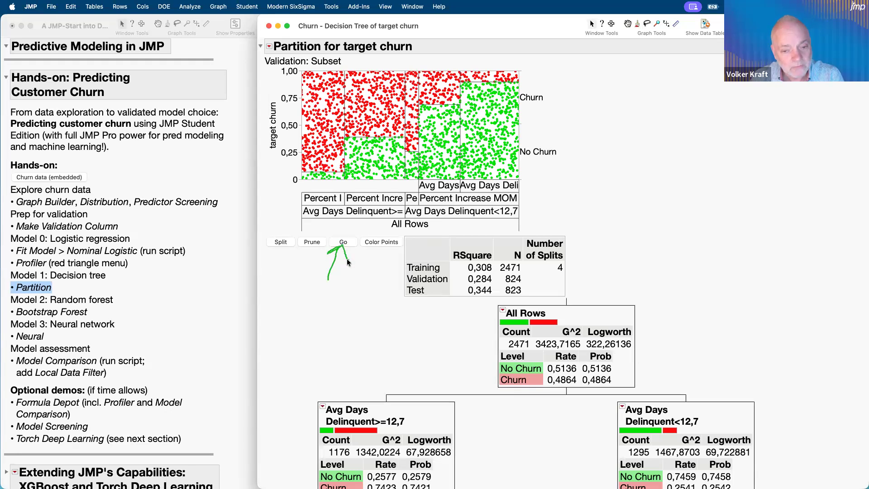
{"action": "mouse_move", "coordinate": [346, 250]}
{"action": "left_mouse_down"}
{"action": "mouse_move", "coordinate": [349, 265]}
{"action": "mouse_move", "coordinate": [401, 277]}
{"action": "left_mouse_up"}
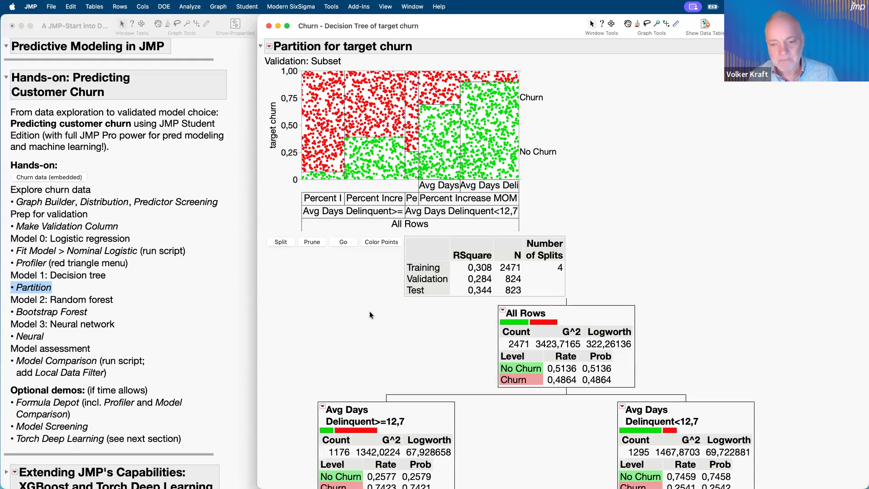
{"action": "left_click", "coordinate": [345, 242]}
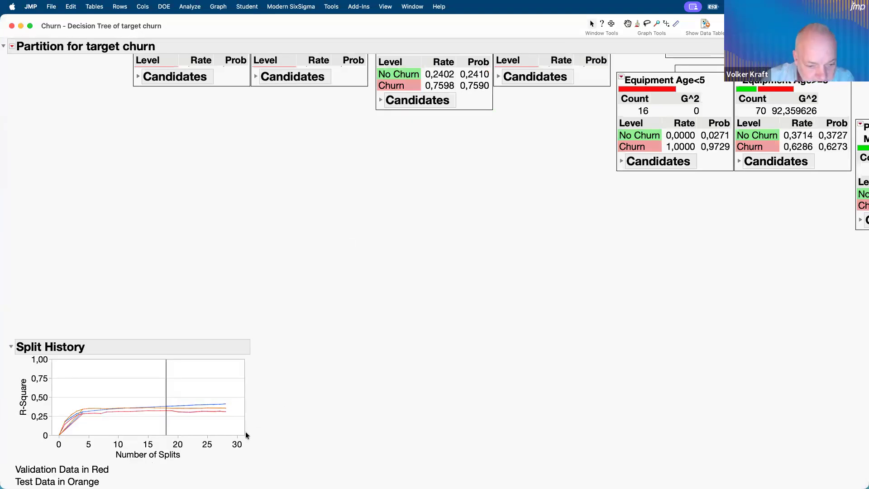
{"action": "left_click_drag", "start_coordinate": [243, 435], "coordinate": [322, 488]}
- Review the number of splits in the fit table and the R-Square curves in the Split History graph
{"action": "scroll", "coordinate": [586, 325], "scroll_direction": "up", "scroll_amount": 15}
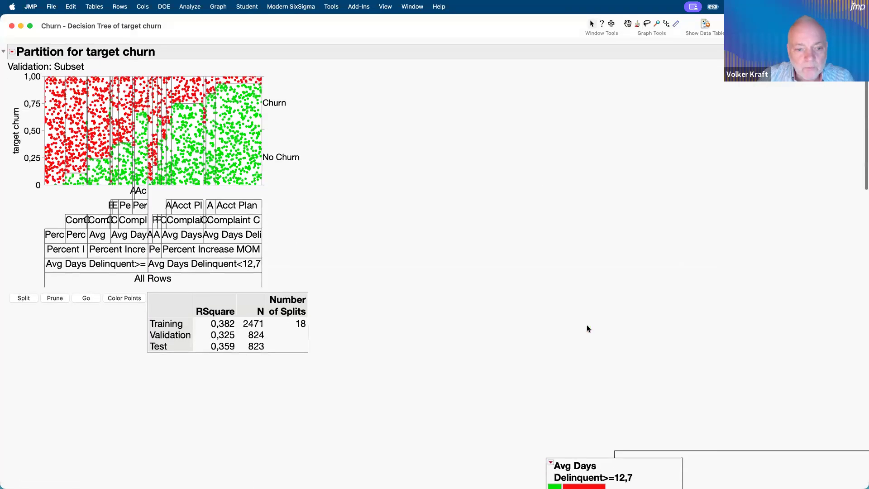
{"action": "left_click_drag", "start_coordinate": [331, 231], "coordinate": [309, 306]}
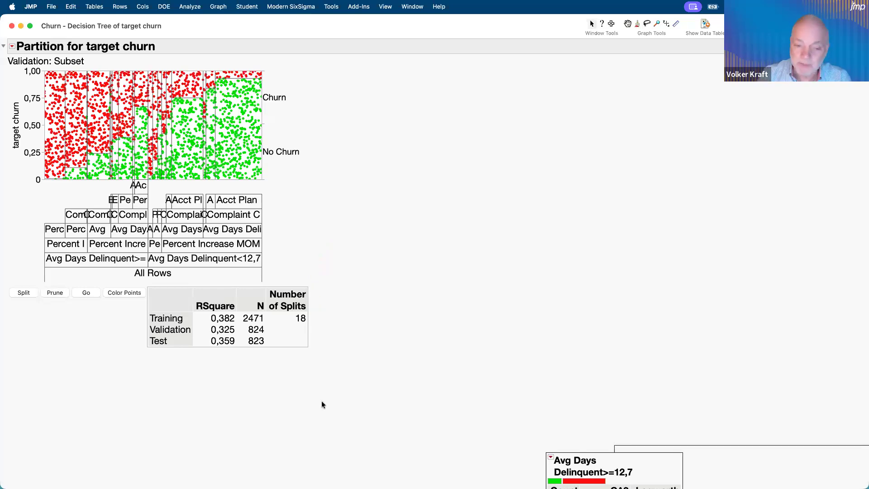
{"action": "scroll", "coordinate": [322, 401], "scroll_direction": "down", "scroll_amount": 10}
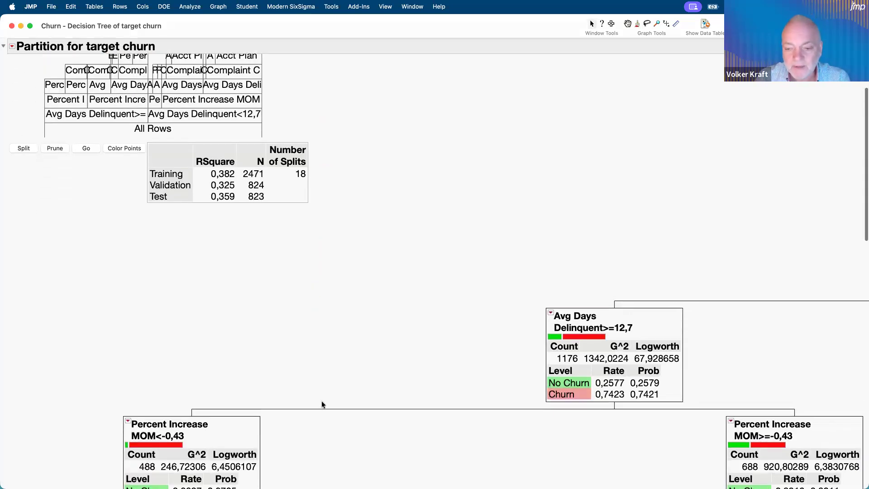
{"action": "scroll", "coordinate": [322, 404], "scroll_direction": "down", "scroll_amount": 10}
{"action": "mouse_move", "coordinate": [351, 360]}
{"action": "left_mouse_down"}
{"action": "mouse_move", "coordinate": [253, 346]}
{"action": "mouse_move", "coordinate": [85, 457]}
{"action": "mouse_move", "coordinate": [371, 348]}
{"action": "left_mouse_up"}
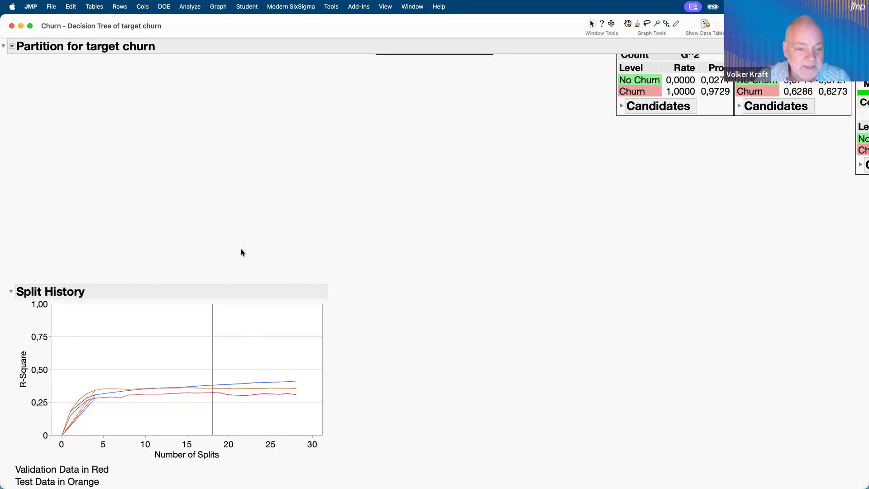
{"action": "left_click_drag", "start_coordinate": [283, 249], "coordinate": [213, 381]}
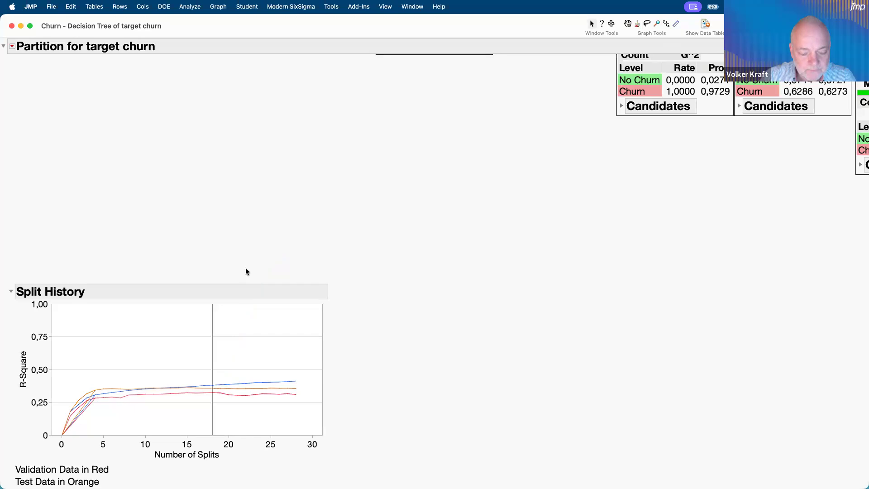
- Add Fit Details to the partition report and move the report window beside the journal
{"action": "scroll", "coordinate": [245, 268], "scroll_direction": "up", "scroll_amount": 15}
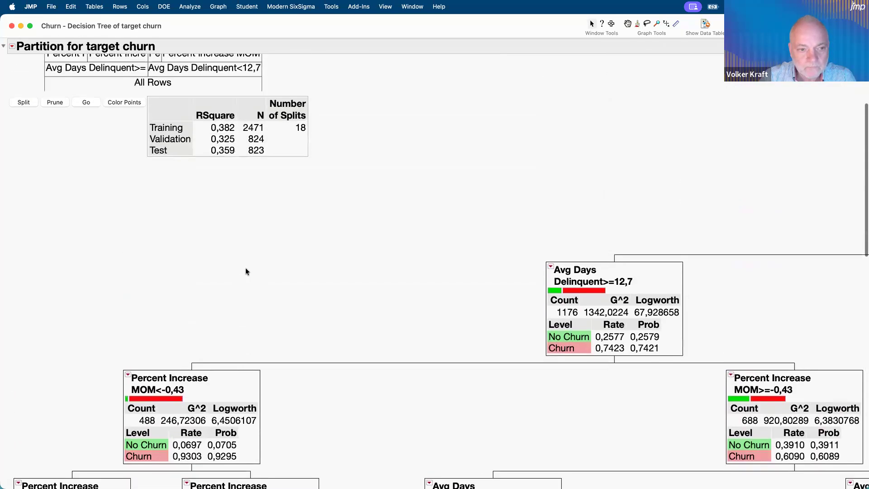
{"action": "scroll", "coordinate": [245, 272], "scroll_direction": "up", "scroll_amount": 5}
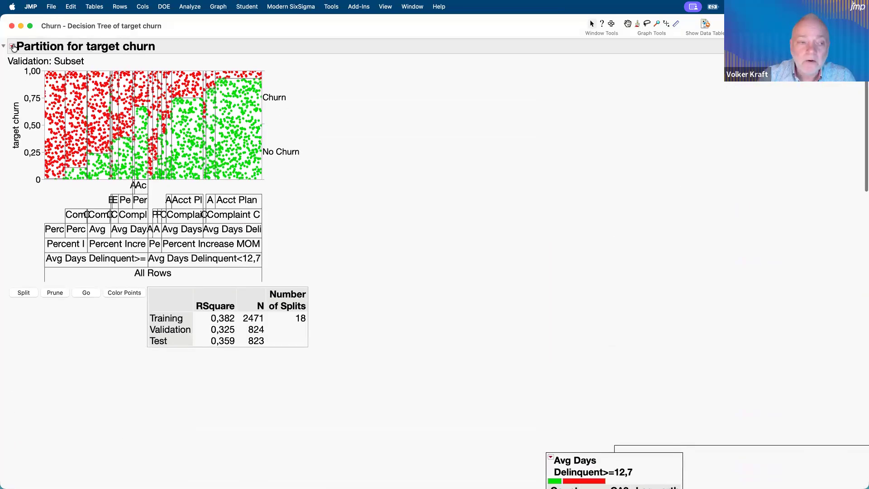
{"action": "left_click", "coordinate": [12, 46]}
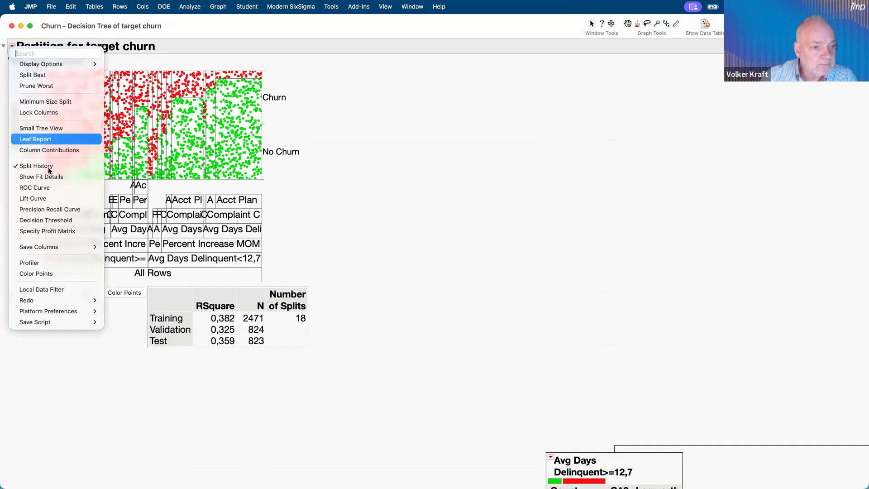
{"action": "left_click", "coordinate": [41, 176]}
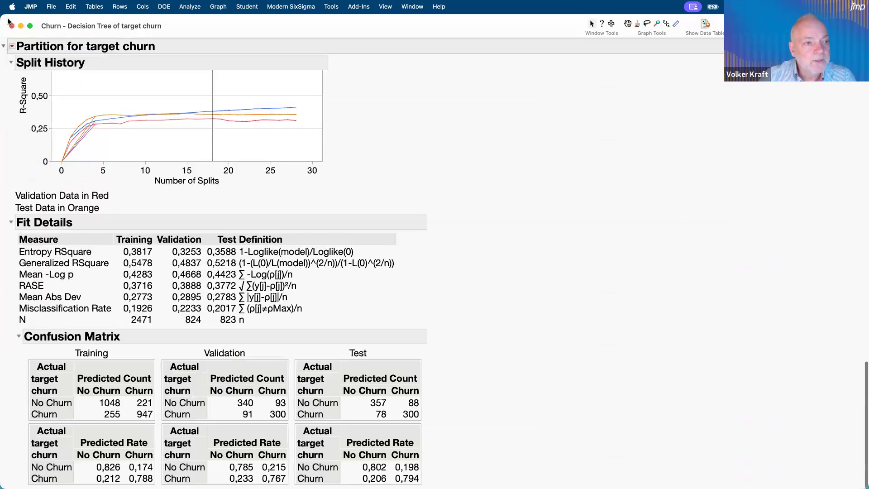
{"action": "left_click_drag", "start_coordinate": [177, 23], "coordinate": [463, 10]}
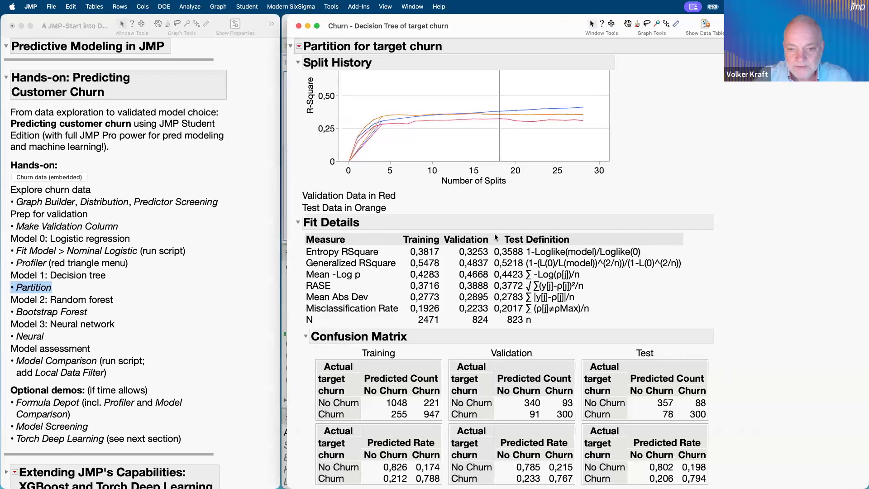
- Examine the Test measures in Fit Details, including RASE, and the Test counts in the confusion matrix
{"action": "mouse_move", "coordinate": [521, 229]}
{"action": "left_mouse_down"}
{"action": "mouse_move", "coordinate": [507, 264]}
{"action": "mouse_move", "coordinate": [499, 223]}
{"action": "left_mouse_up"}
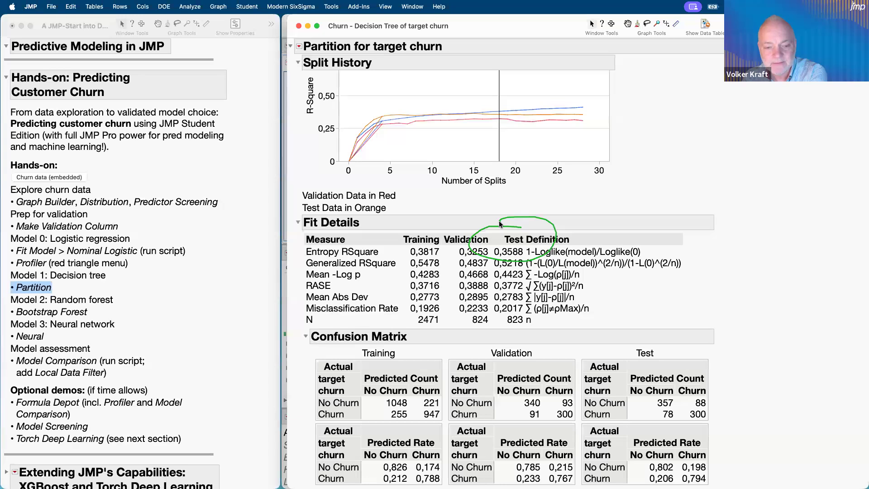
{"action": "mouse_move", "coordinate": [521, 301]}
{"action": "left_mouse_down"}
{"action": "mouse_move", "coordinate": [509, 300]}
{"action": "mouse_move", "coordinate": [522, 319]}
{"action": "mouse_move", "coordinate": [509, 299]}
{"action": "left_mouse_up"}
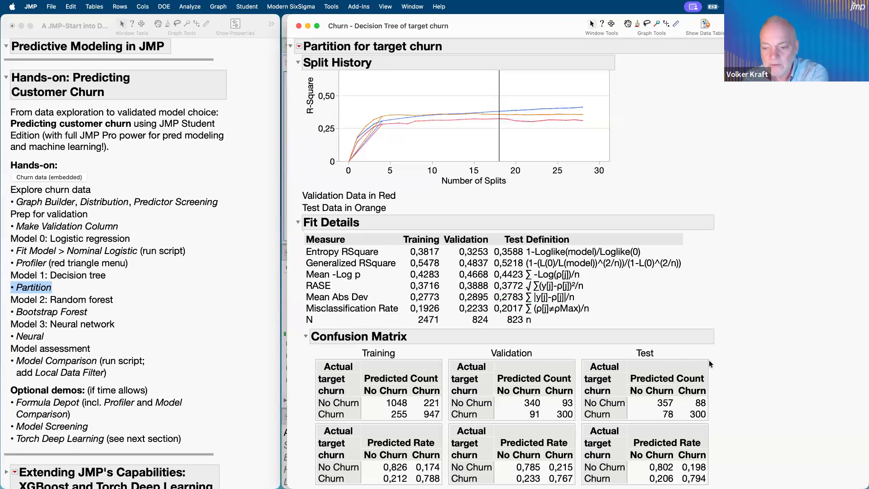
{"action": "mouse_move", "coordinate": [727, 375]}
{"action": "left_mouse_down"}
{"action": "mouse_move", "coordinate": [722, 346]}
{"action": "mouse_move", "coordinate": [577, 337]}
{"action": "mouse_move", "coordinate": [748, 348]}
{"action": "mouse_move", "coordinate": [686, 329]}
{"action": "left_mouse_up"}
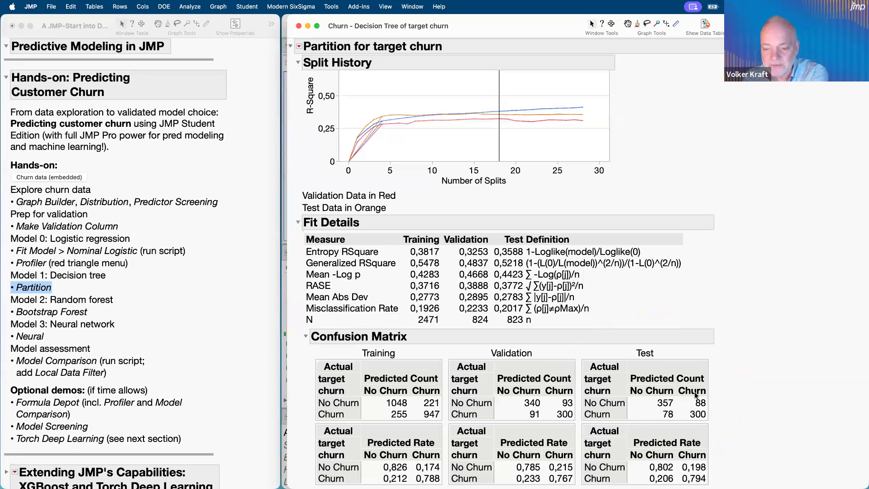
{"action": "mouse_move", "coordinate": [657, 393]}
{"action": "left_mouse_down"}
{"action": "mouse_move", "coordinate": [706, 417]}
{"action": "mouse_move", "coordinate": [711, 391]}
{"action": "mouse_move", "coordinate": [651, 418]}
{"action": "mouse_move", "coordinate": [684, 414]}
{"action": "left_mouse_up"}
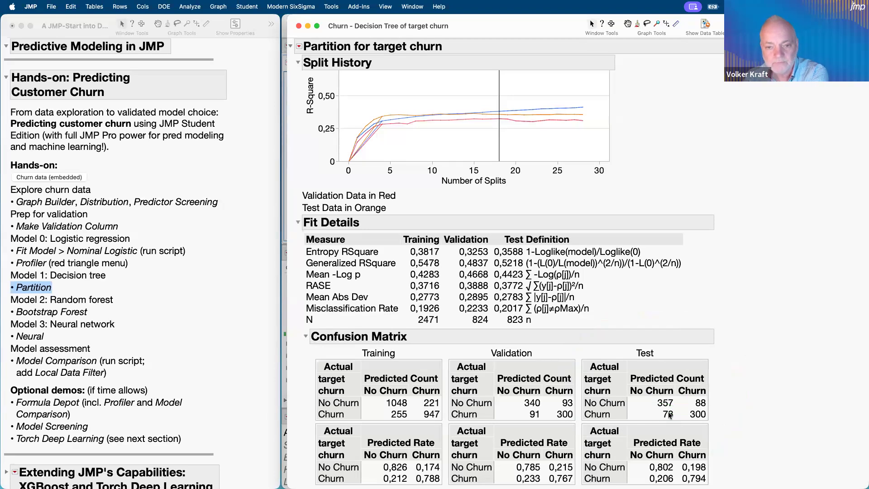
- Add the ROC Curve to the partition report and compare the training and validation curves and areas
{"action": "left_click", "coordinate": [299, 47]}
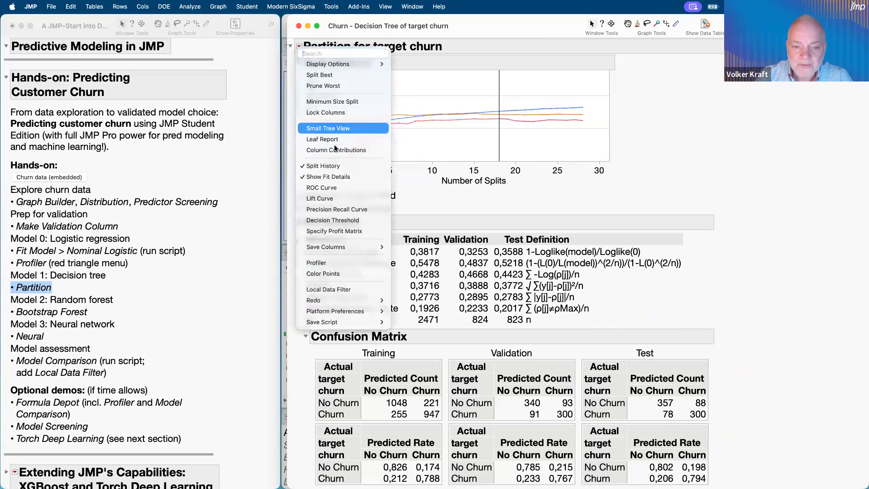
{"action": "left_click", "coordinate": [343, 188]}
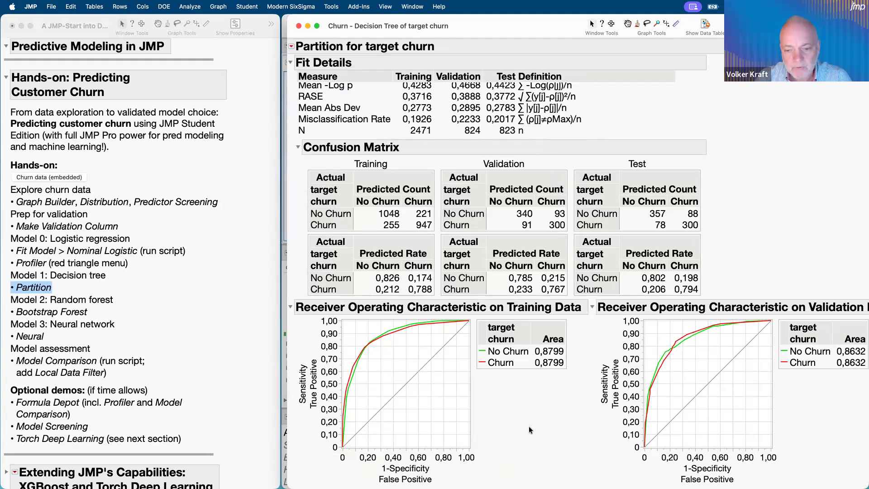
{"action": "mouse_move", "coordinate": [544, 409]}
{"action": "left_mouse_down"}
{"action": "mouse_move", "coordinate": [589, 374]}
{"action": "mouse_move", "coordinate": [512, 366]}
{"action": "mouse_move", "coordinate": [575, 386]}
{"action": "left_mouse_up"}
{"action": "left_click_drag", "start_coordinate": [544, 379], "coordinate": [534, 386]}
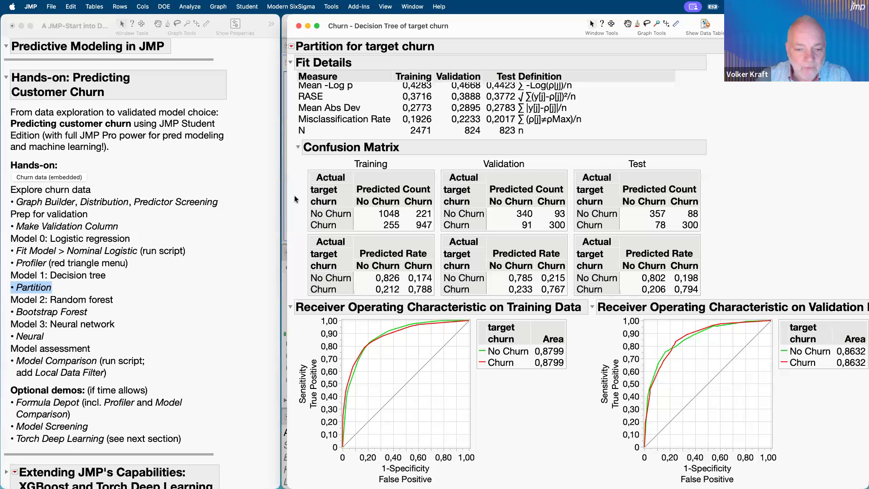
- Check the Save Columns option among the partition report's options and close the decision tree report
{"action": "scroll", "coordinate": [294, 198], "scroll_direction": "up", "scroll_amount": 10}
{"action": "scroll", "coordinate": [294, 198], "scroll_direction": "up", "scroll_amount": 10}
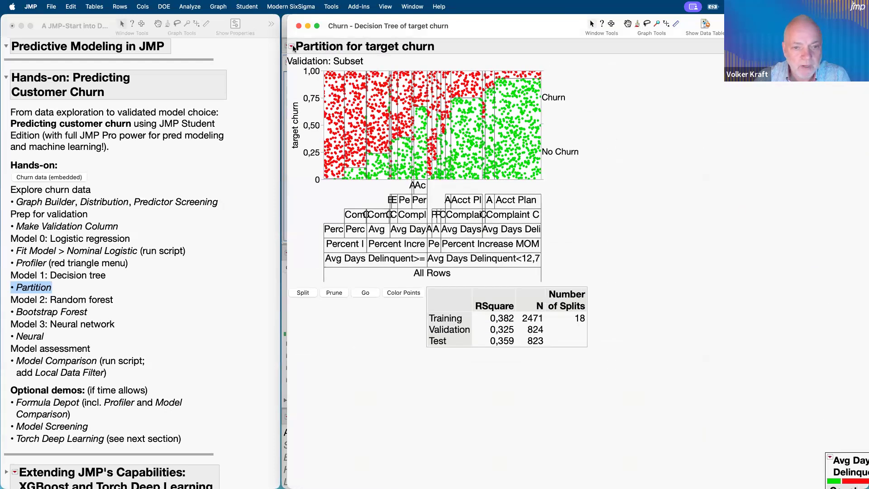
{"action": "left_click", "coordinate": [293, 46]}
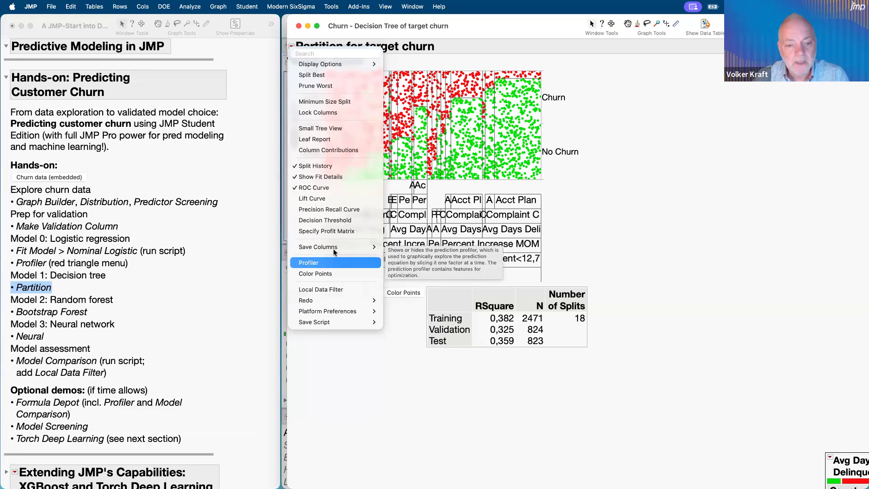
{"action": "mouse_move", "coordinate": [335, 251]}
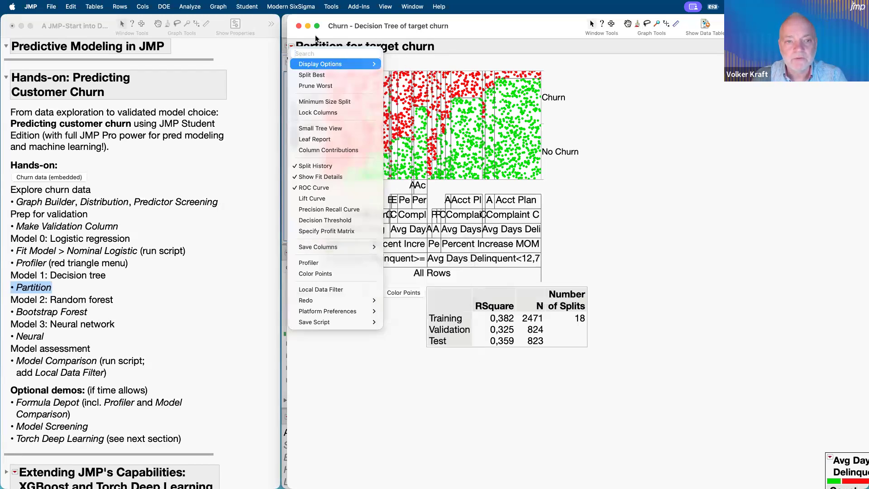
{"action": "left_click", "coordinate": [298, 27]}
{"action": "left_click", "coordinate": [298, 27]}
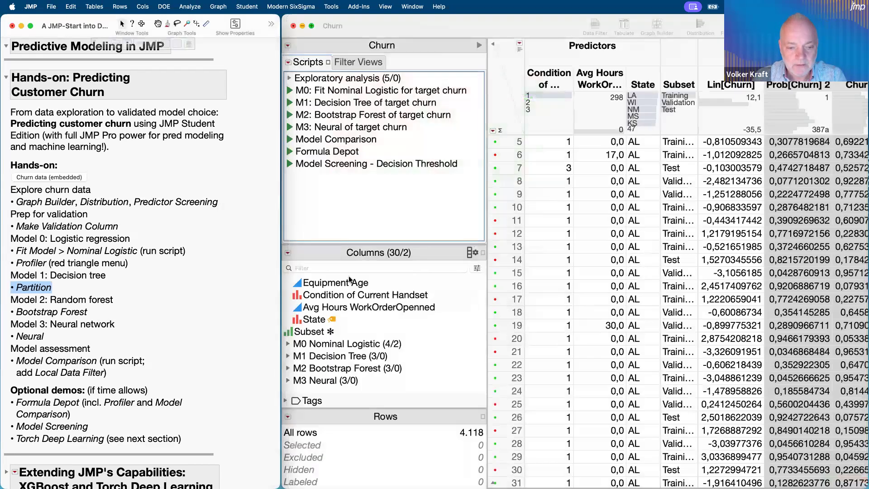
- Expand the M1 Decision Tree column group and open the formula of the Prob(target churn==No Churn) 3 column
{"action": "left_click", "coordinate": [288, 357]}
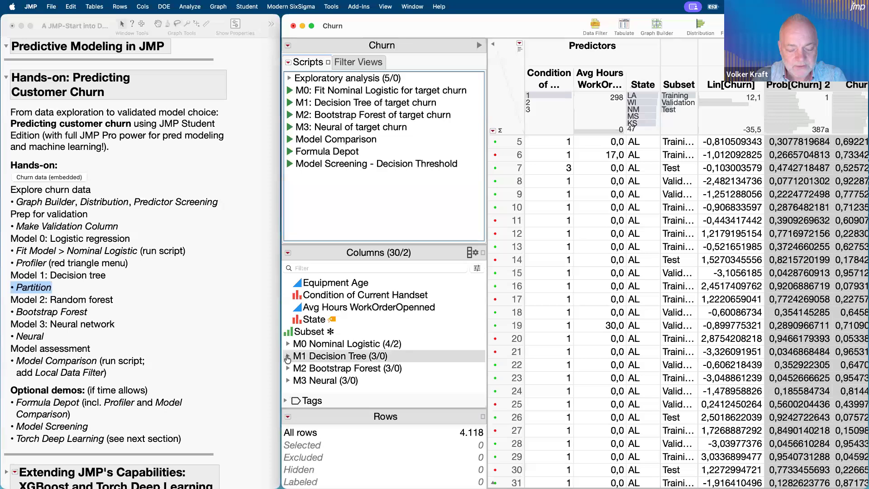
{"action": "left_click", "coordinate": [288, 356]}
{"action": "scroll", "coordinate": [330, 369], "scroll_direction": "down", "scroll_amount": 3}
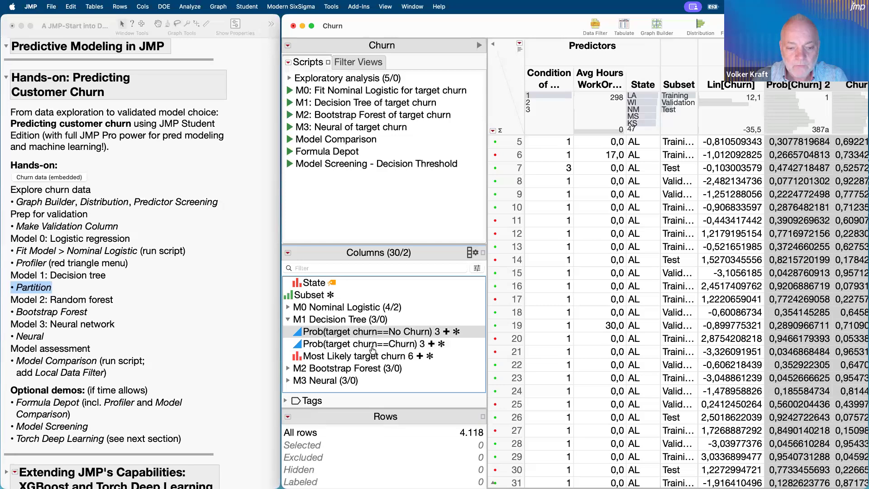
{"action": "left_click", "coordinate": [447, 332]}
{"action": "scroll", "coordinate": [572, 282], "scroll_direction": "down", "scroll_amount": 5}
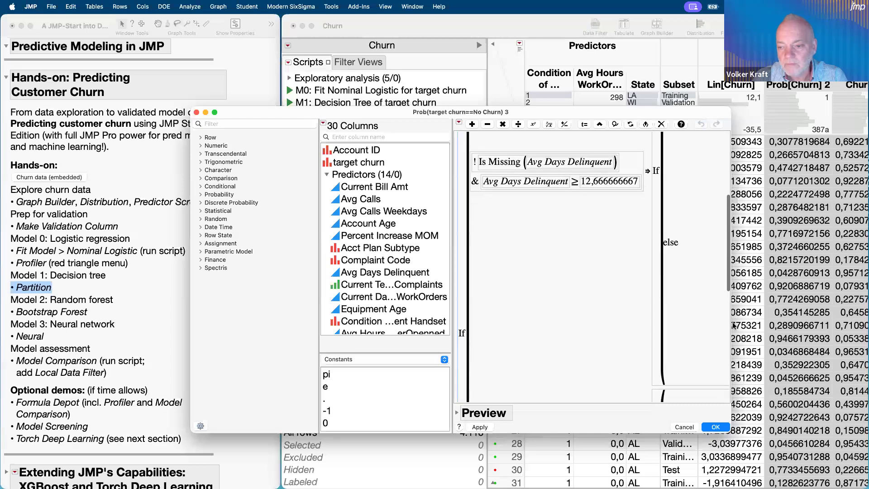
- Widen the formula editor to examine the nested If conditions, close it, and collapse the M1 Decision Tree group
{"action": "left_click_drag", "start_coordinate": [728, 322], "coordinate": [867, 322]}
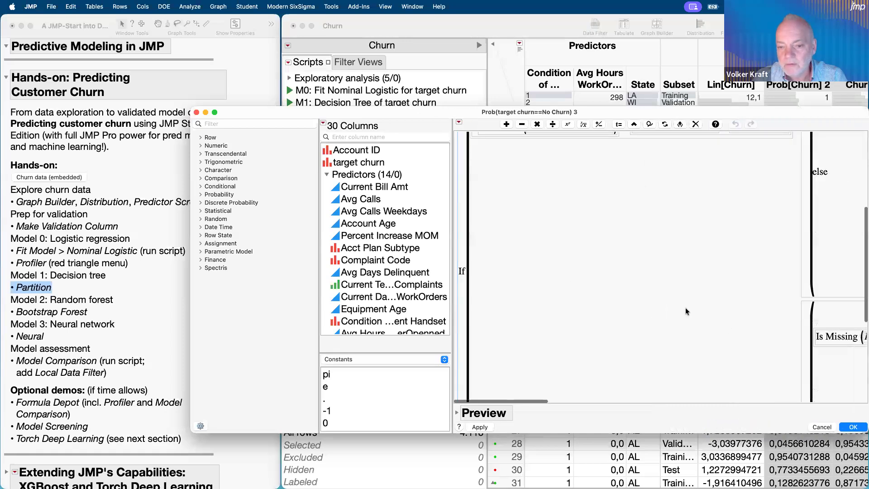
{"action": "scroll", "coordinate": [685, 307], "scroll_direction": "down", "scroll_amount": 3}
{"action": "scroll", "coordinate": [685, 308], "scroll_direction": "right", "scroll_amount": 10}
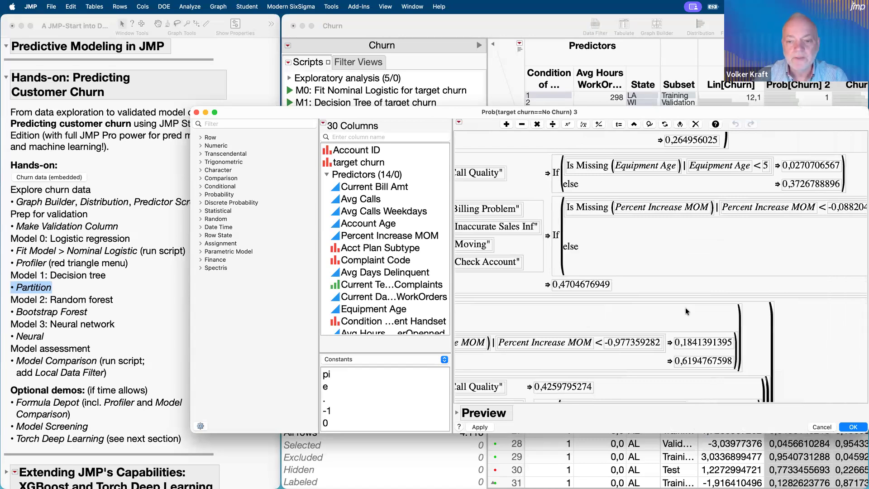
{"action": "scroll", "coordinate": [685, 308], "scroll_direction": "down", "scroll_amount": 5}
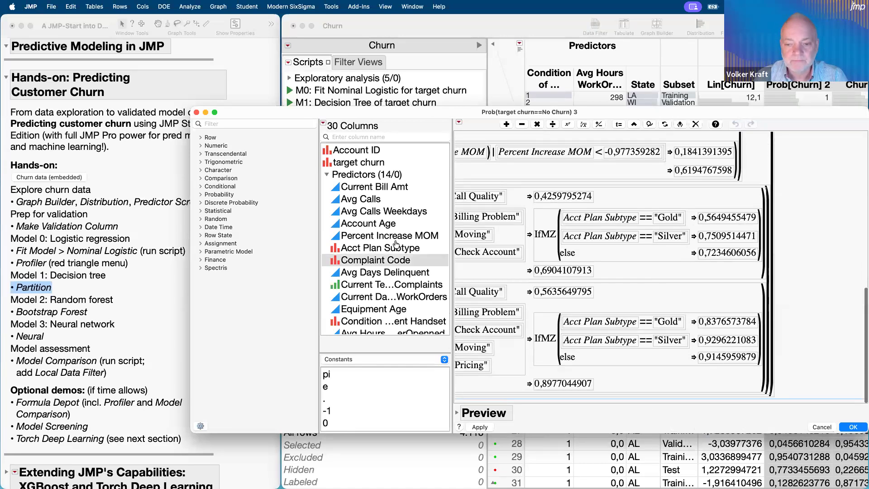
{"action": "left_click", "coordinate": [196, 112]}
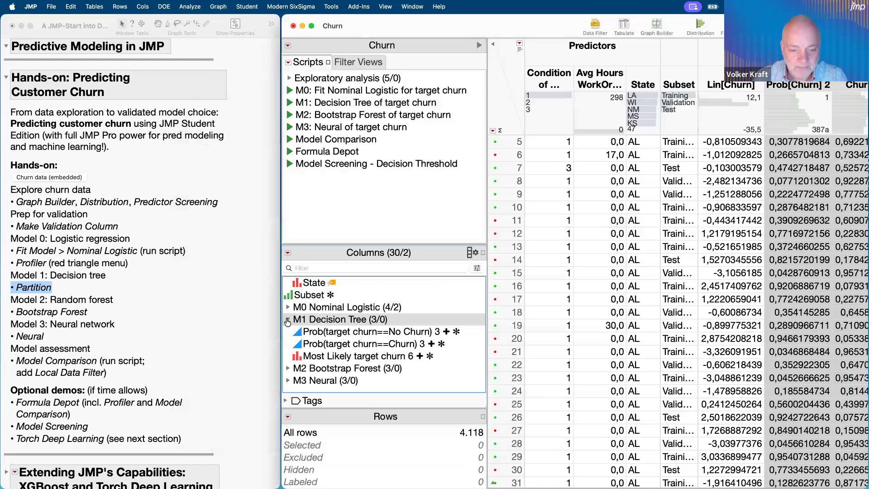
{"action": "left_click", "coordinate": [287, 321]}
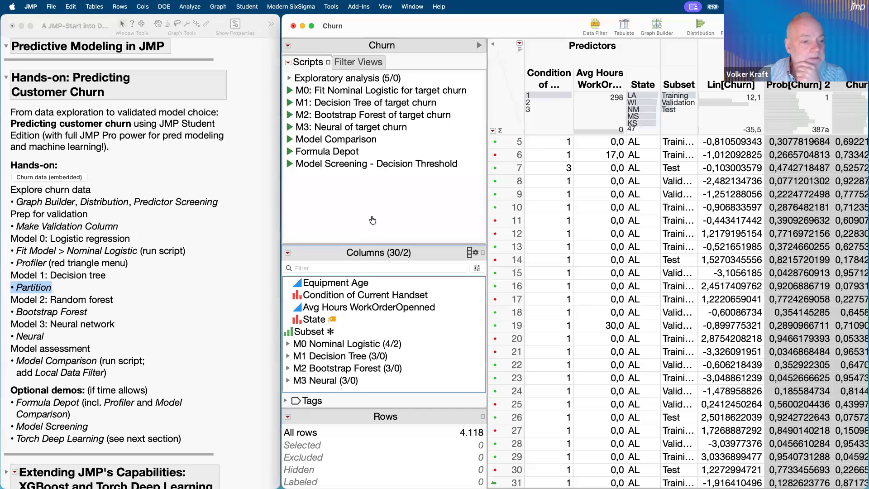
- Mark Bootstrap Forest under Model 2 in the journal and locate that platform among the predictive modeling methods
{"action": "left_click", "coordinate": [37, 315]}
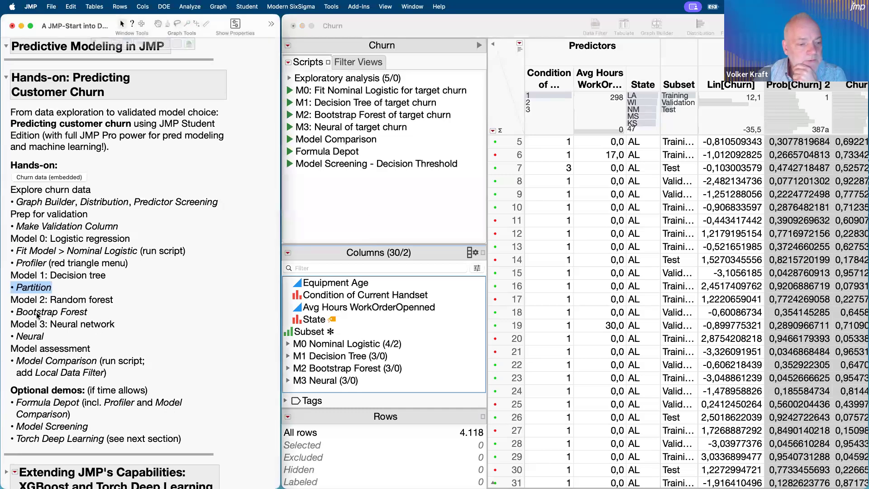
{"action": "left_click", "coordinate": [38, 315]}
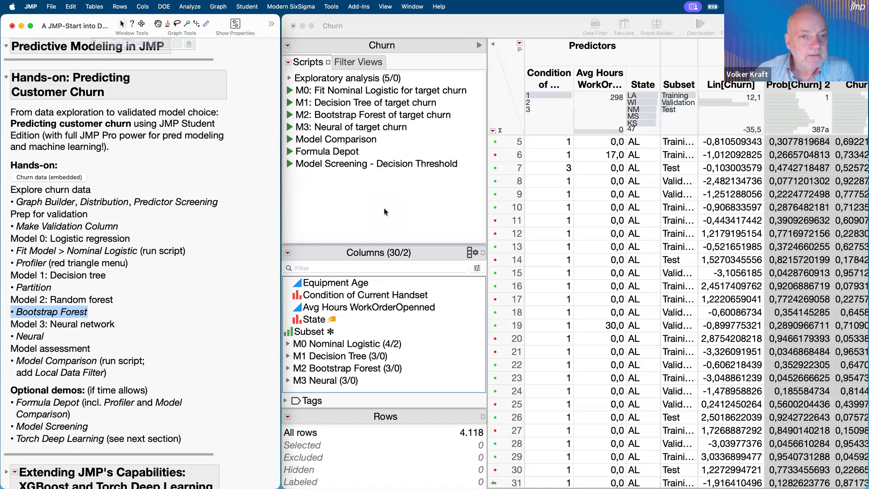
{"action": "left_click", "coordinate": [190, 7]}
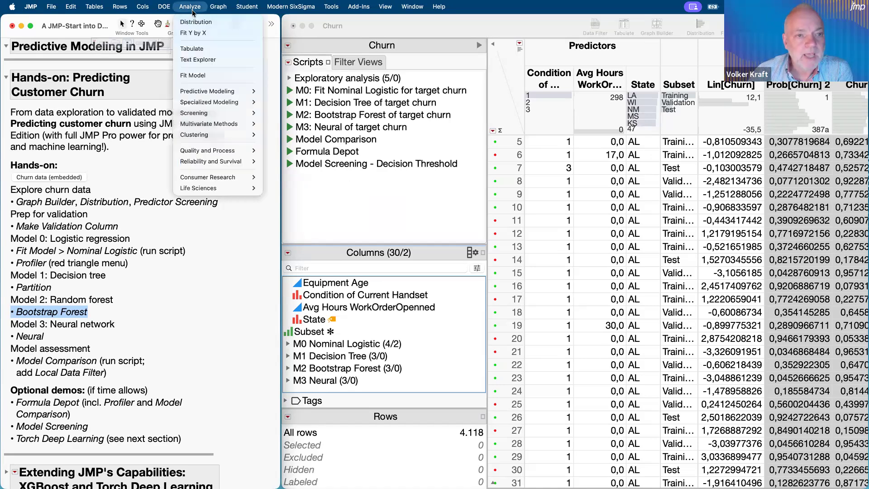
{"action": "mouse_move", "coordinate": [209, 93]}
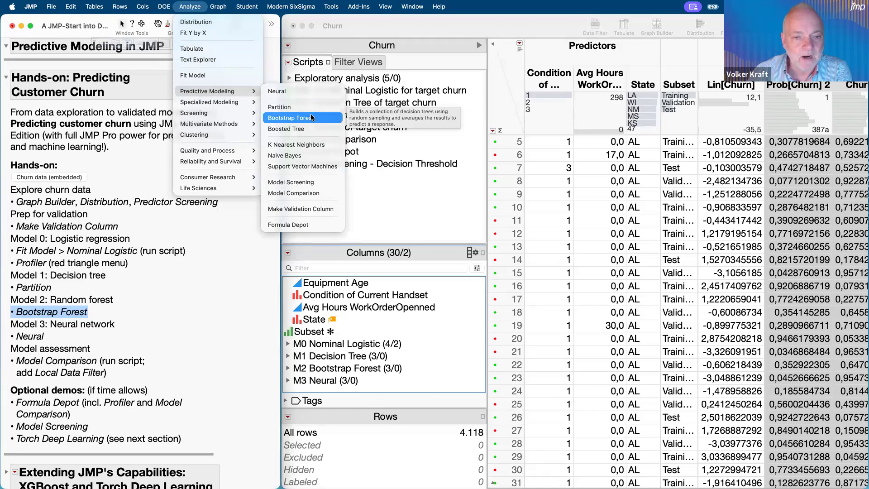
{"action": "left_click", "coordinate": [385, 220]}
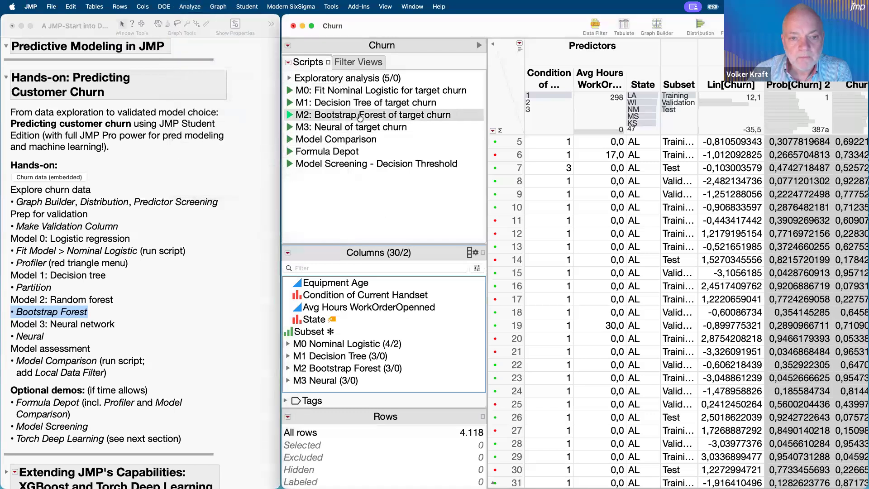
- Run the saved script M2: Bootstrap Forest of target churn and place its report beside the journal
{"action": "left_click", "coordinate": [289, 116]}
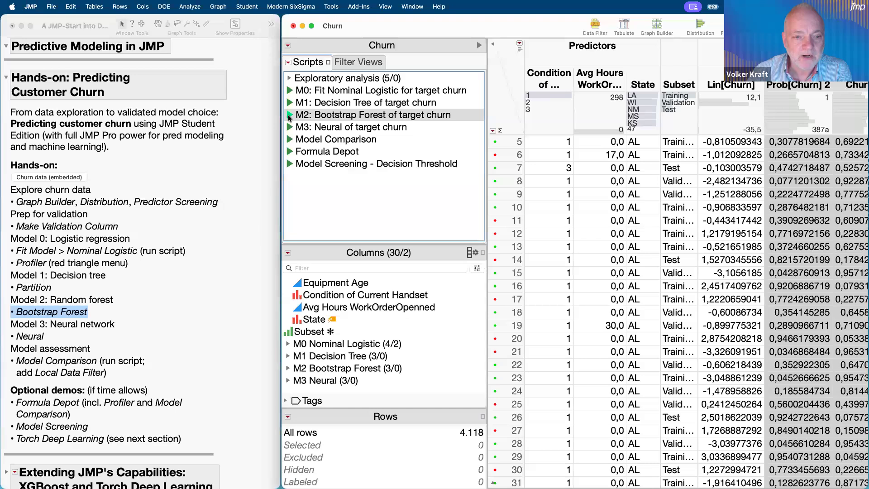
{"action": "left_click_drag", "start_coordinate": [272, 35], "coordinate": [459, 35]}
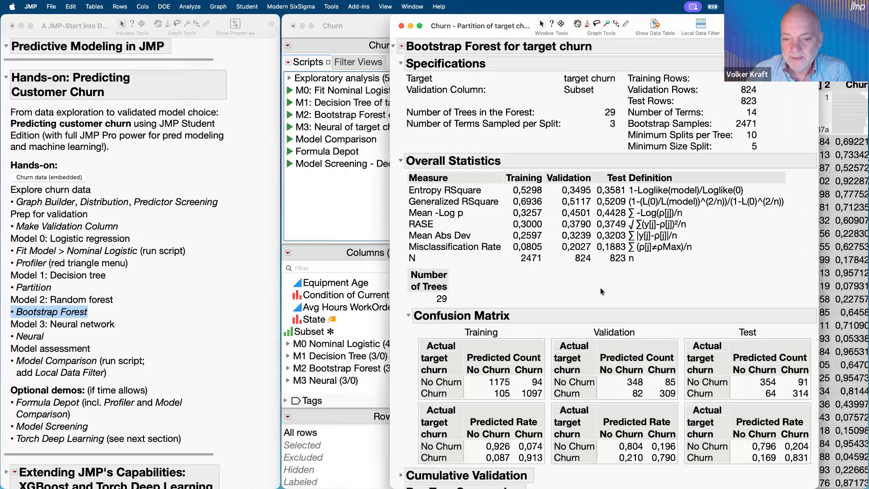
{"action": "scroll", "coordinate": [600, 286], "scroll_direction": "down", "scroll_amount": 1}
{"action": "scroll", "coordinate": [600, 287], "scroll_direction": "up", "scroll_amount": 1}
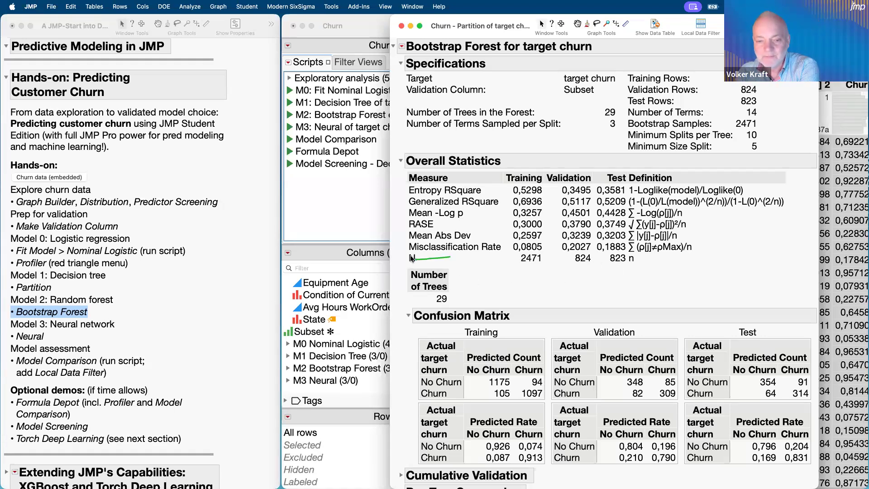
- Examine the measures in the Test column of the Bootstrap Forest's Overall Statistics
{"action": "mouse_move", "coordinate": [408, 252]}
{"action": "left_mouse_down"}
{"action": "mouse_move", "coordinate": [634, 252]}
{"action": "mouse_move", "coordinate": [604, 242]}
{"action": "mouse_move", "coordinate": [392, 252]}
{"action": "left_mouse_up"}
{"action": "mouse_move", "coordinate": [590, 171]}
{"action": "left_mouse_down"}
{"action": "mouse_move", "coordinate": [606, 279]}
{"action": "mouse_move", "coordinate": [632, 167]}
{"action": "mouse_move", "coordinate": [601, 174]}
{"action": "left_mouse_up"}
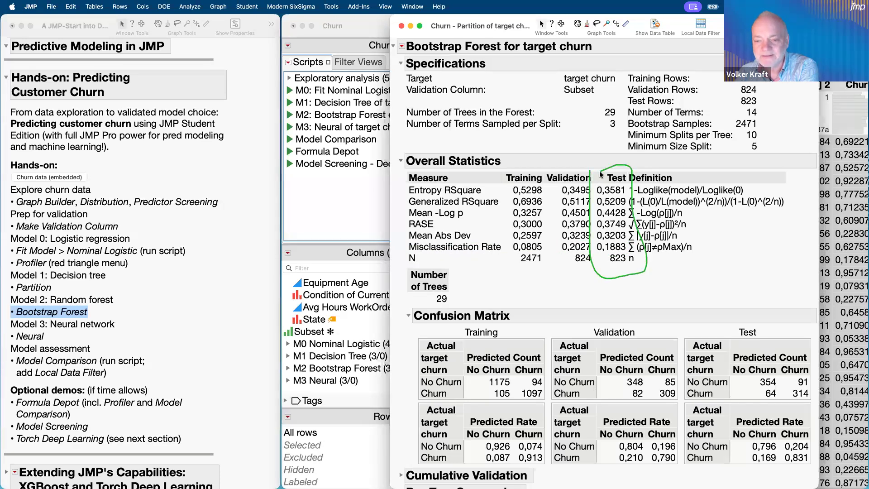
{"action": "left_click_drag", "start_coordinate": [592, 236], "coordinate": [612, 236]}
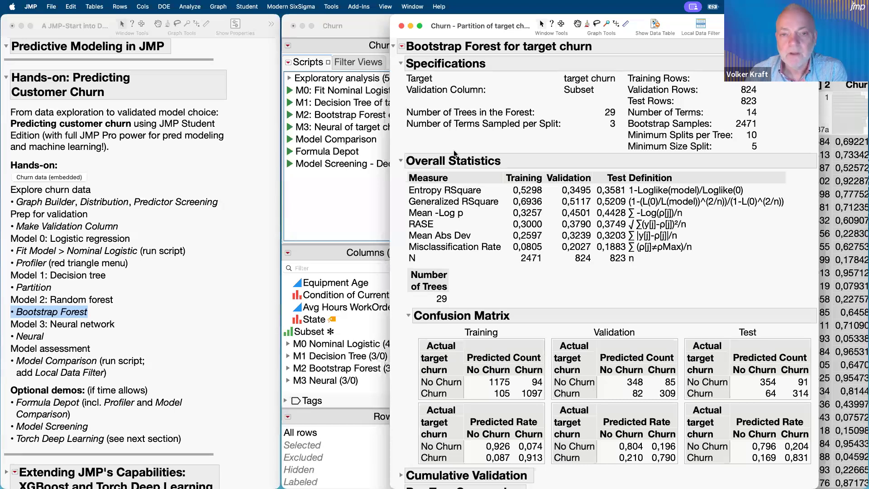
- Relaunch the Bootstrap Forest analysis with the same column roles and continue to the forest specification
{"action": "left_click", "coordinate": [402, 48]}
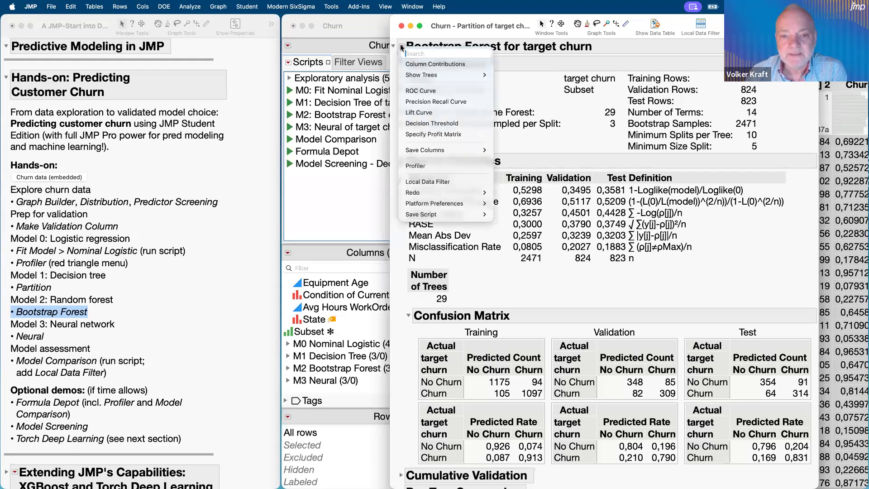
{"action": "mouse_move", "coordinate": [449, 199]}
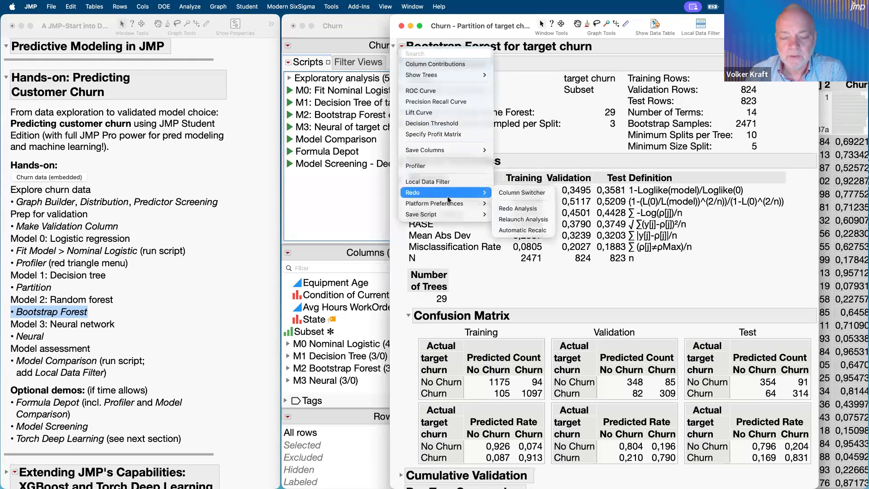
{"action": "left_click", "coordinate": [526, 222]}
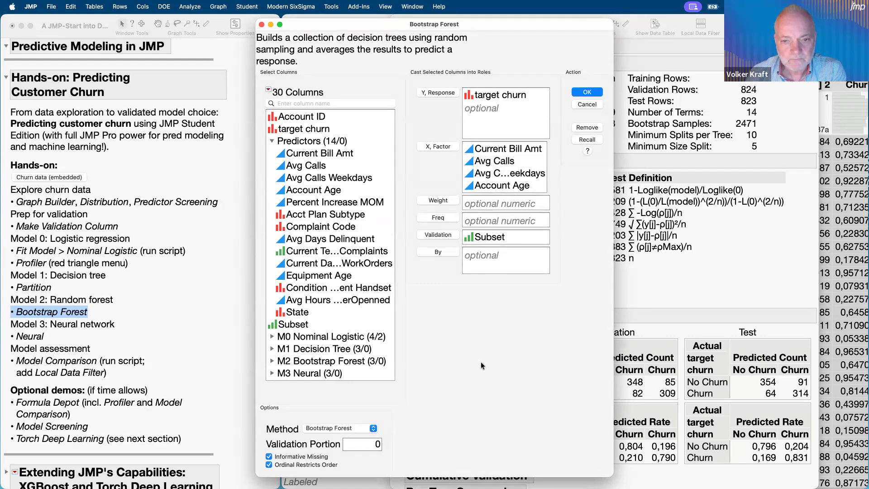
{"action": "left_click", "coordinate": [585, 93]}
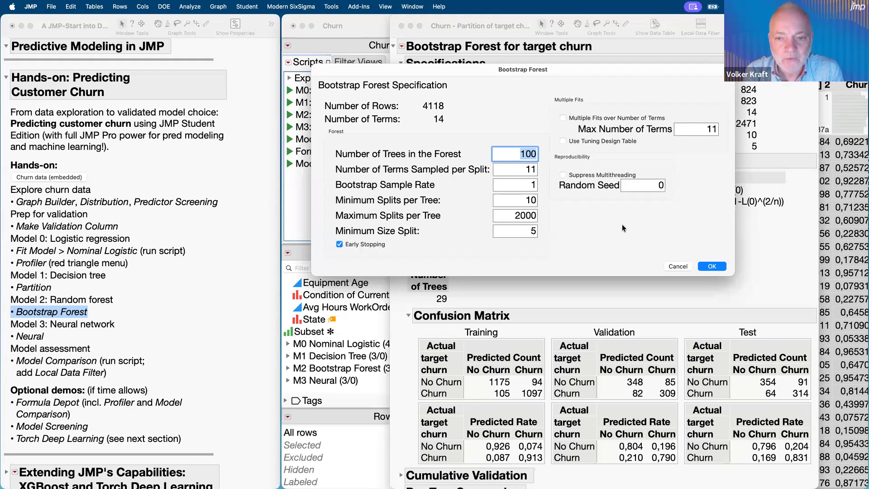
- Review the forest specification, including Number of Trees in the Forest, the split settings, Early Stopping, Multiple Fits and Reproducibility
{"action": "left_click", "coordinate": [538, 137]}
{"action": "mouse_move", "coordinate": [540, 139]}
{"action": "left_mouse_down"}
{"action": "mouse_move", "coordinate": [475, 143]}
{"action": "mouse_move", "coordinate": [491, 164]}
{"action": "left_mouse_up"}
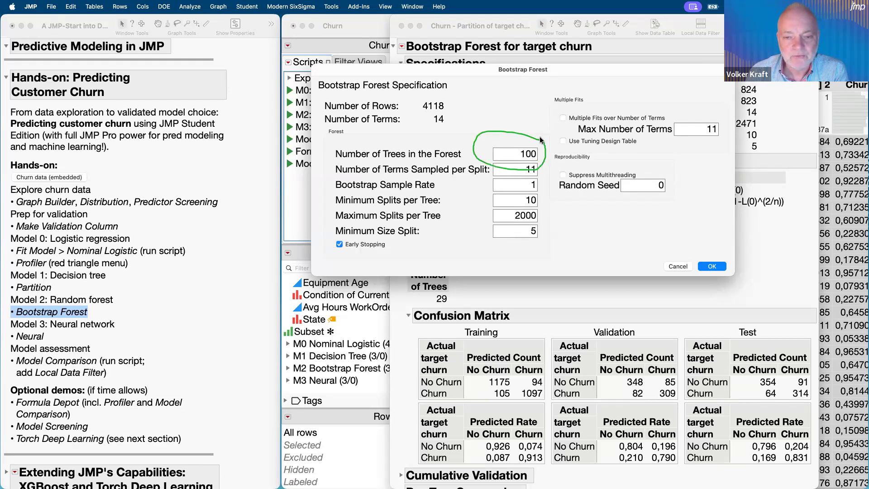
{"action": "key", "text": "Escape"}
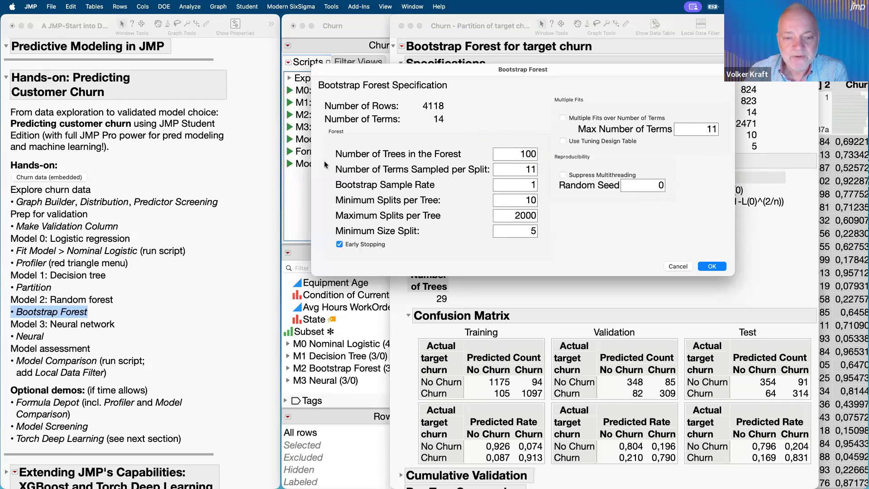
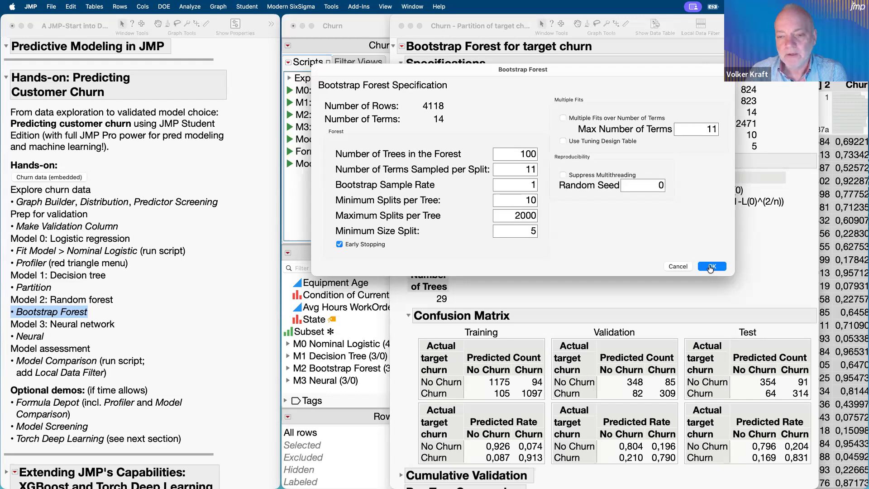
{"action": "mouse_move", "coordinate": [552, 237]}
{"action": "left_mouse_down"}
{"action": "mouse_move", "coordinate": [534, 140]}
{"action": "mouse_move", "coordinate": [495, 266]}
{"action": "mouse_move", "coordinate": [545, 218]}
{"action": "left_mouse_up"}
{"action": "key", "text": "Escape"}
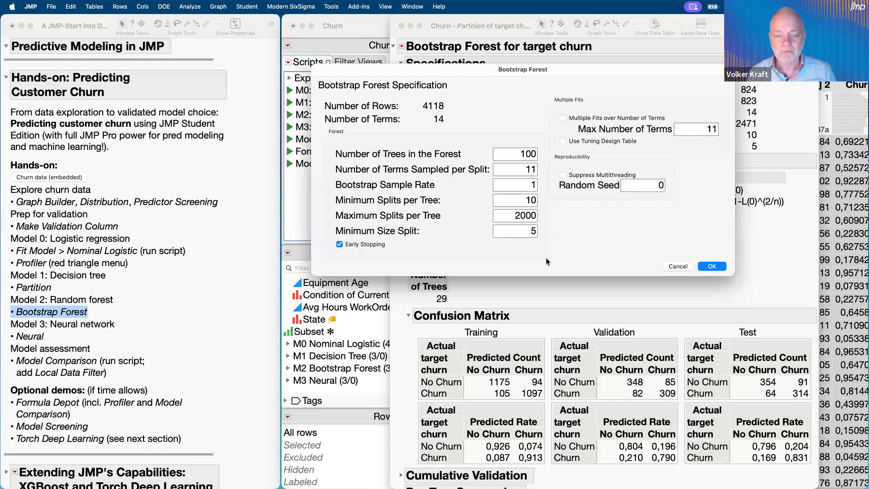
{"action": "mouse_move", "coordinate": [548, 243]}
{"action": "left_mouse_down"}
{"action": "mouse_move", "coordinate": [556, 150]}
{"action": "mouse_move", "coordinate": [481, 190]}
{"action": "mouse_move", "coordinate": [543, 267]}
{"action": "left_mouse_up"}
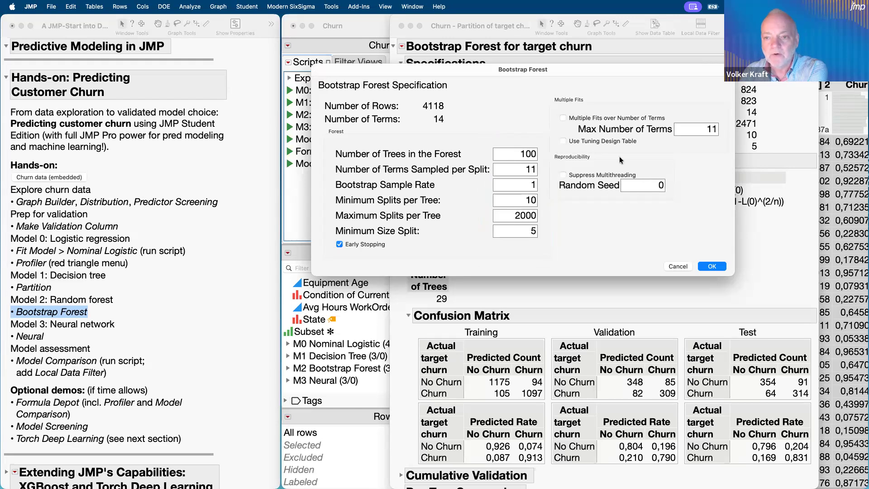
{"action": "mouse_move", "coordinate": [604, 119]}
{"action": "left_mouse_down"}
{"action": "mouse_move", "coordinate": [627, 119]}
{"action": "mouse_move", "coordinate": [527, 136]}
{"action": "mouse_move", "coordinate": [651, 166]}
{"action": "left_mouse_up"}
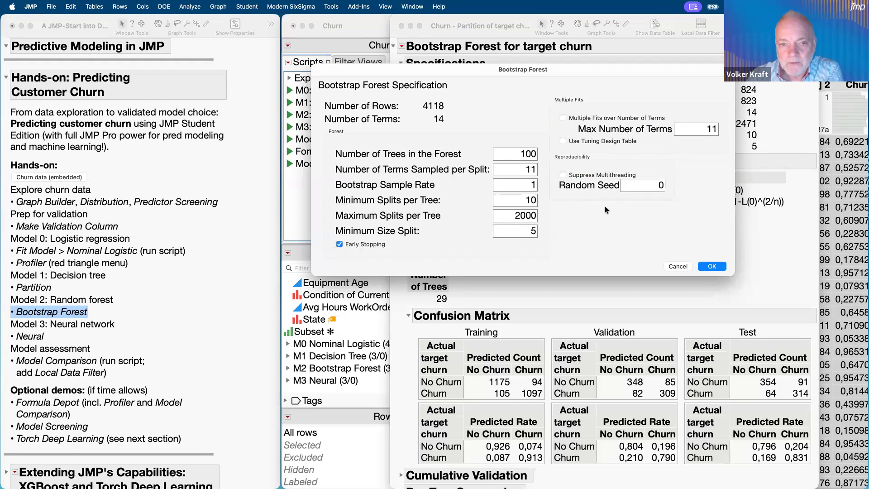
- Cancel the forest specification and add the Prediction Profiler to the existing Bootstrap Forest report
{"action": "left_click", "coordinate": [678, 266]}
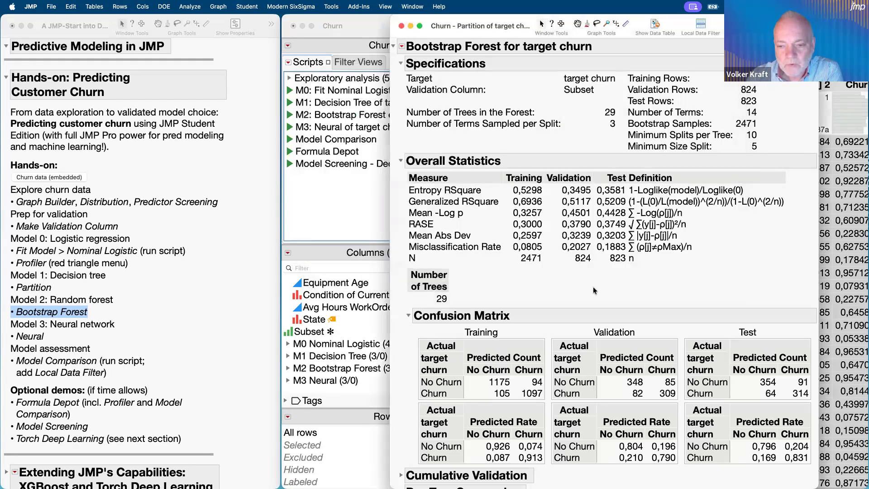
{"action": "scroll", "coordinate": [594, 290], "scroll_direction": "down", "scroll_amount": 1}
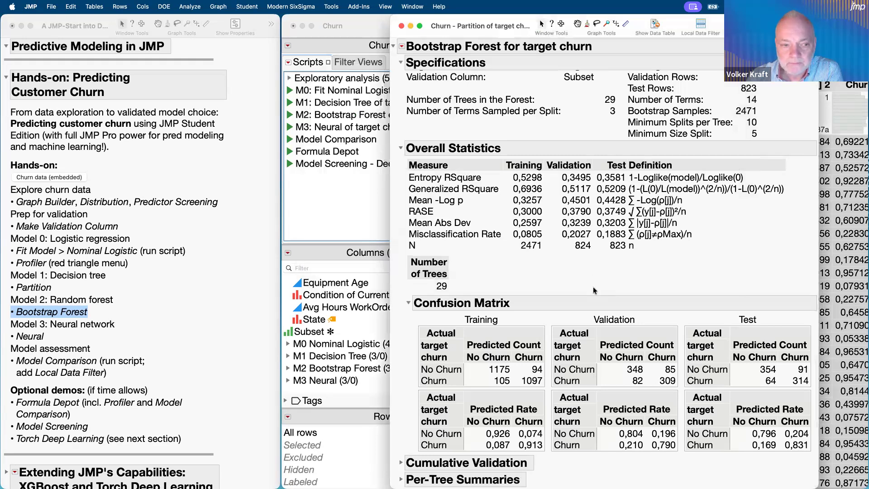
{"action": "scroll", "coordinate": [594, 290], "scroll_direction": "up", "scroll_amount": 1}
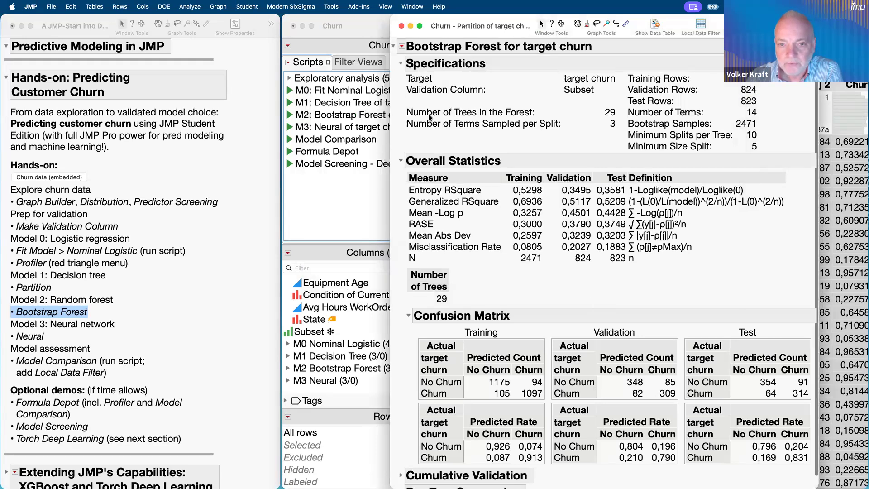
{"action": "left_click", "coordinate": [402, 46]}
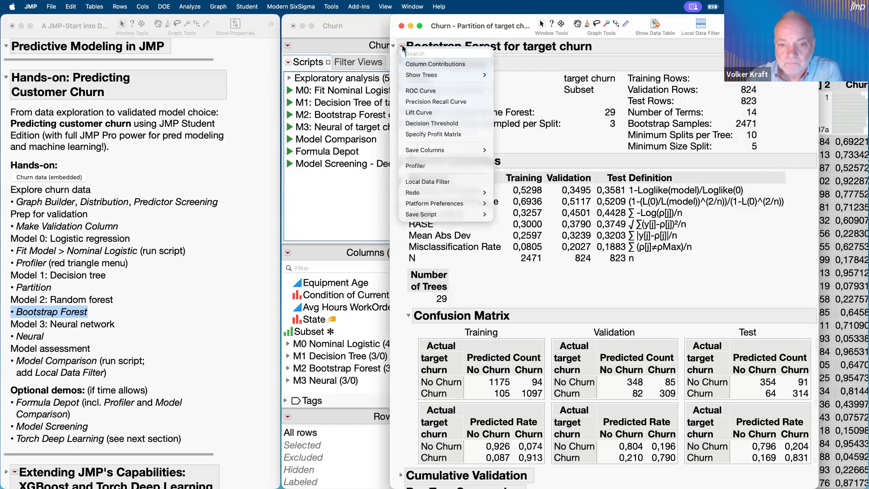
{"action": "left_click", "coordinate": [435, 165]}
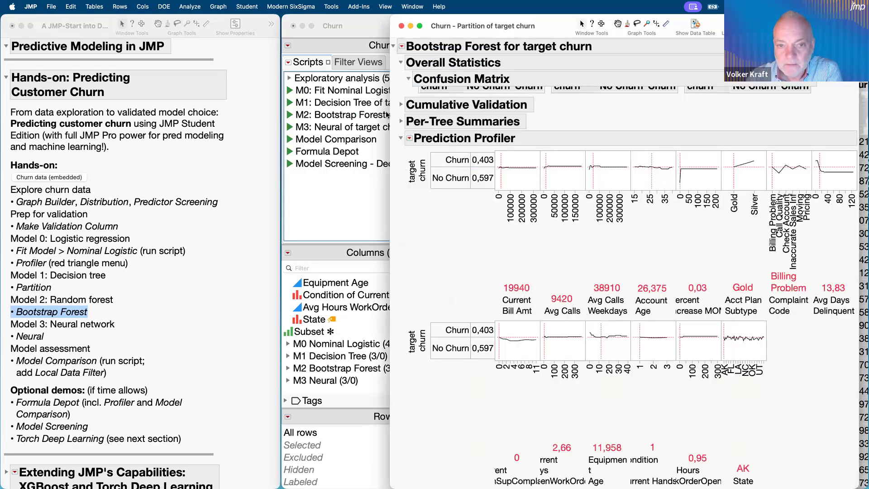
- Widen the Bootstrap Forest report window and enlarge the Prediction Profiler plots so the factor labels are readable
{"action": "left_click_drag", "start_coordinate": [390, 113], "coordinate": [219, 145]}
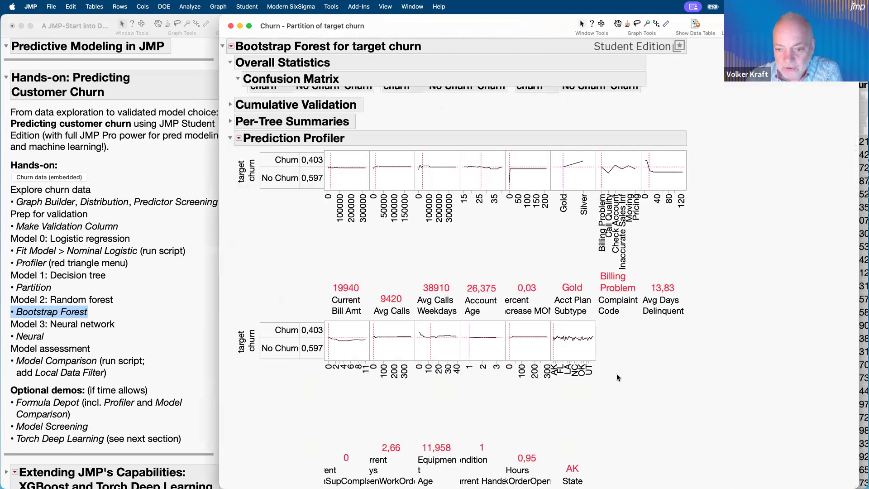
{"action": "left_click_drag", "start_coordinate": [595, 359], "coordinate": [614, 389]}
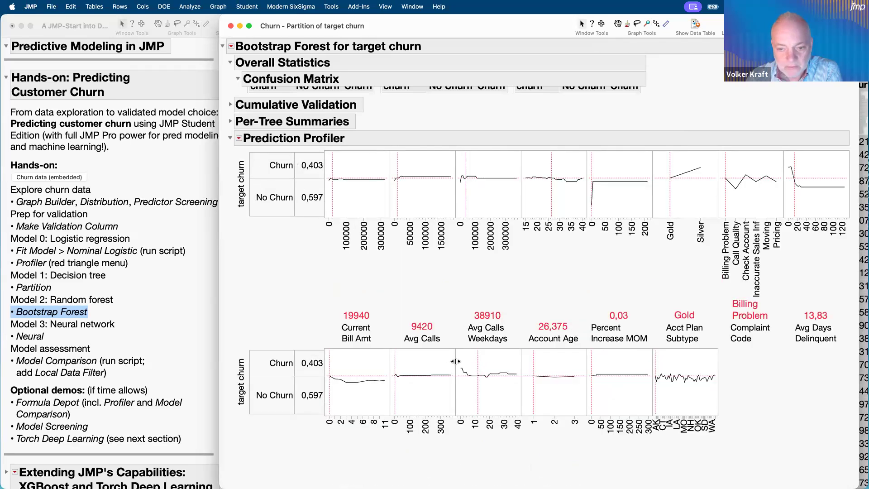
{"action": "scroll", "coordinate": [450, 359], "scroll_direction": "down", "scroll_amount": 3}
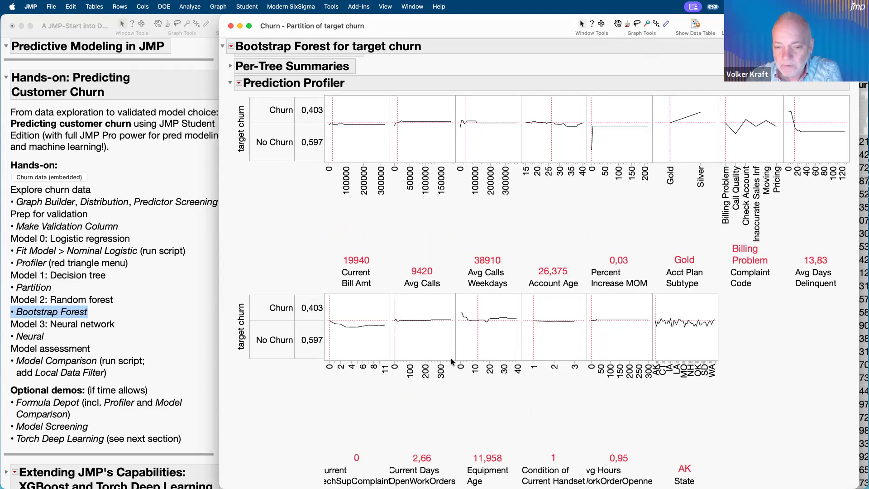
{"action": "scroll", "coordinate": [451, 357], "scroll_direction": "up", "scroll_amount": 2}
{"action": "scroll", "coordinate": [471, 263], "scroll_direction": "down", "scroll_amount": 2}
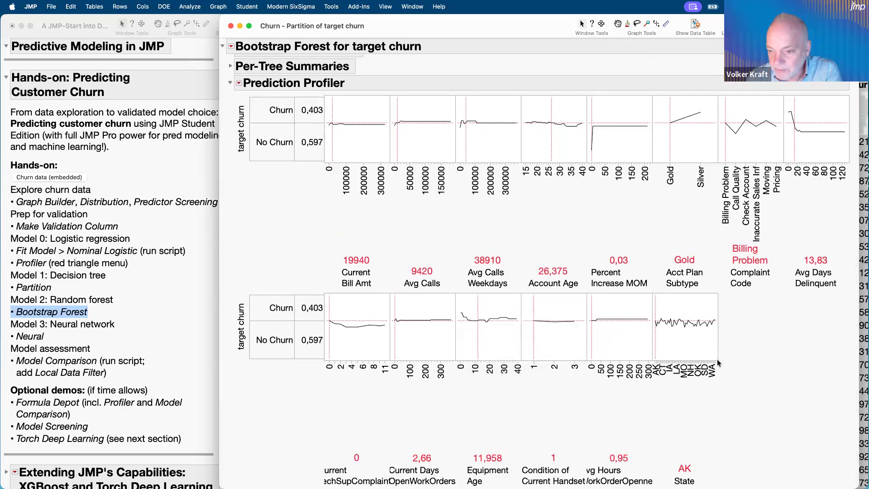
{"action": "left_click_drag", "start_coordinate": [716, 357], "coordinate": [723, 380]}
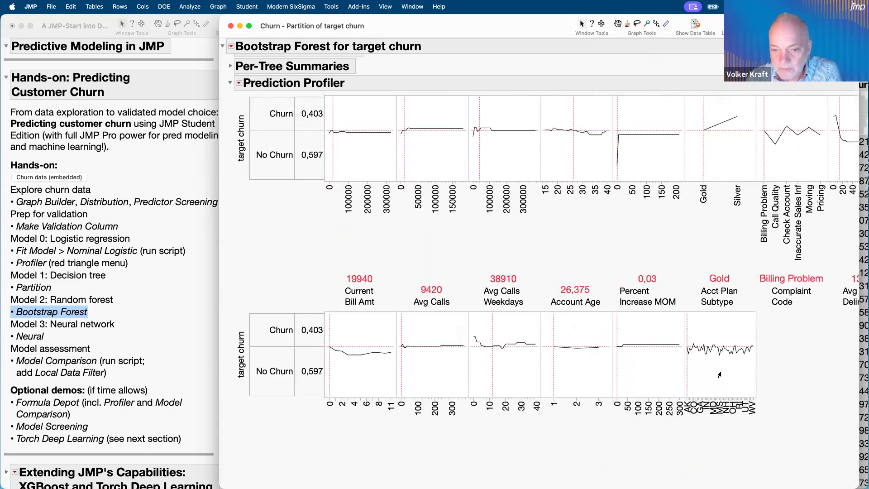
{"action": "scroll", "coordinate": [719, 371], "scroll_direction": "right", "scroll_amount": 2}
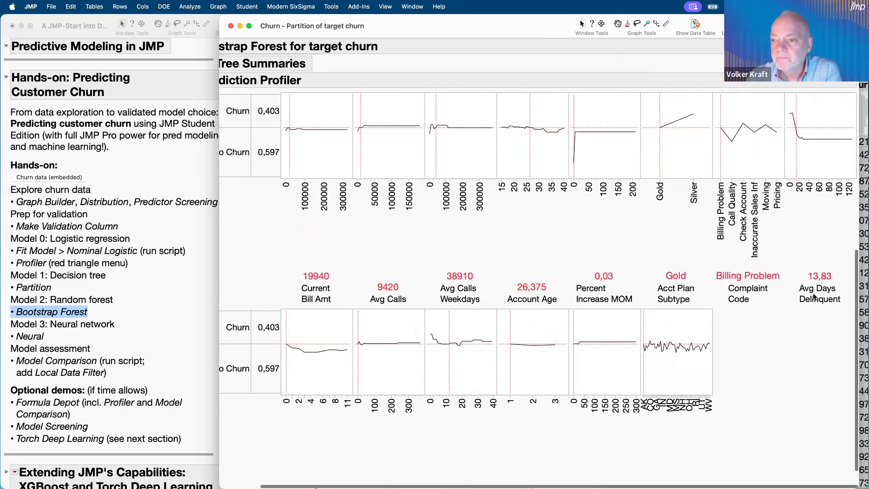
- Vary Avg Days Delinquent in the Prediction Profiler, ending at 7,8
{"action": "left_click_drag", "start_coordinate": [796, 142], "coordinate": [787, 150]}
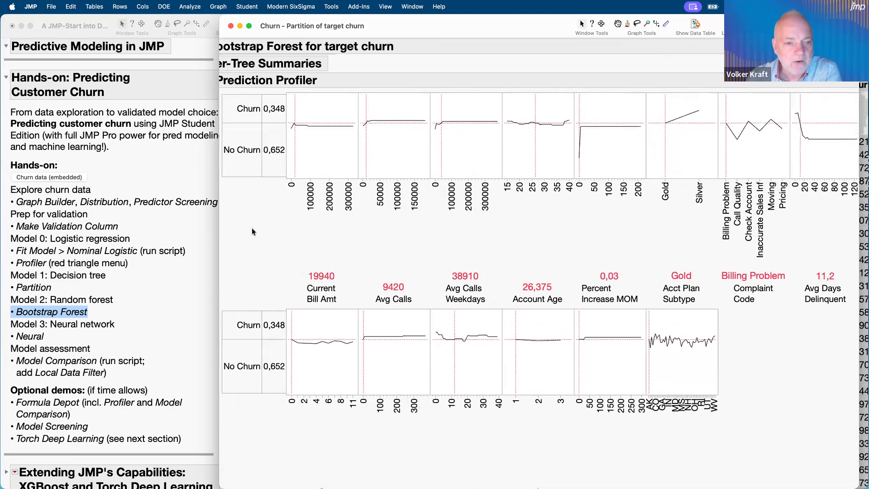
{"action": "mouse_move", "coordinate": [247, 219]}
{"action": "left_mouse_down"}
{"action": "mouse_move", "coordinate": [221, 199]}
{"action": "mouse_move", "coordinate": [268, 44]}
{"action": "mouse_move", "coordinate": [234, 204]}
{"action": "left_mouse_up"}
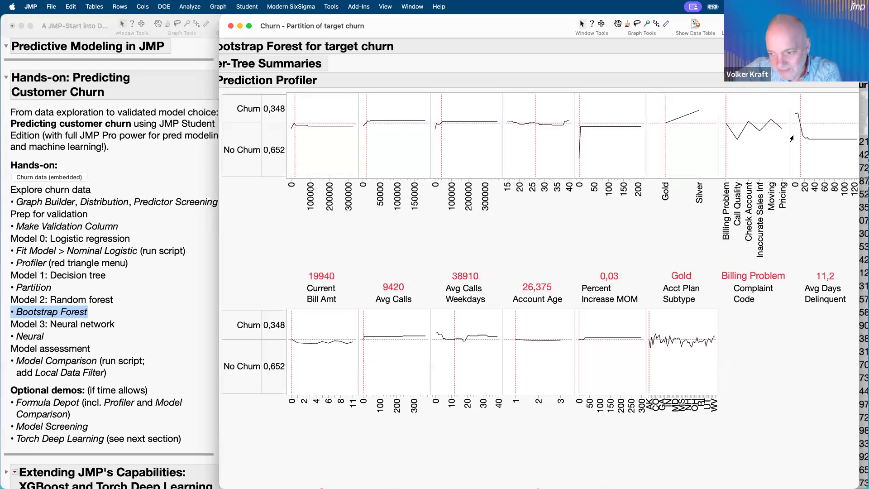
{"action": "left_click", "coordinate": [791, 152]}
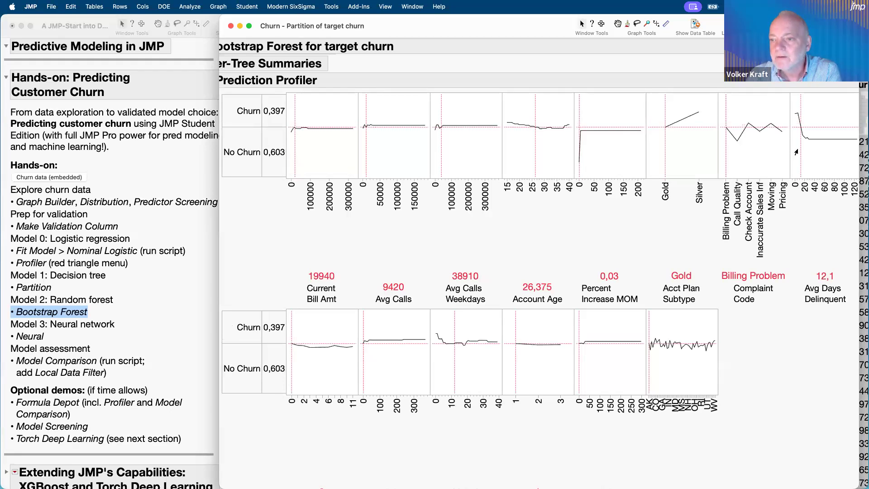
{"action": "left_click", "coordinate": [800, 156]}
{"action": "left_click_drag", "start_coordinate": [811, 157], "coordinate": [793, 162]}
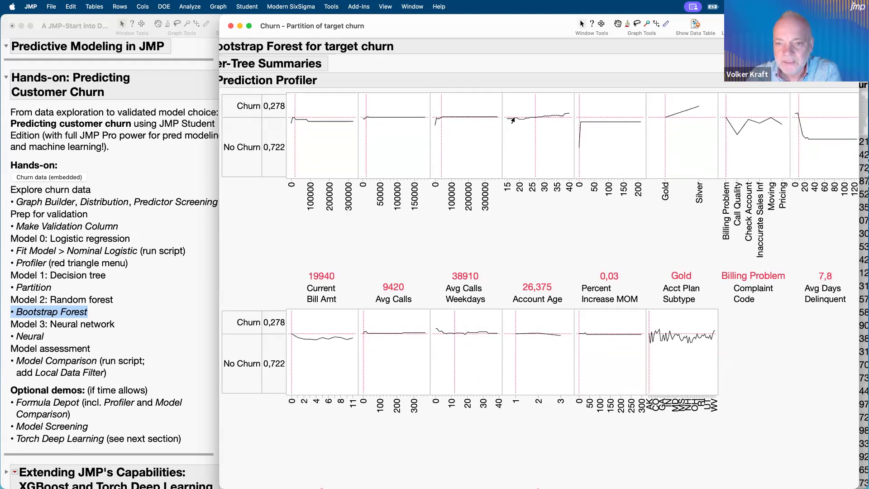
- Set Account Age to about 22,83 in the Prediction Profiler
{"action": "mouse_move", "coordinate": [535, 138]}
{"action": "left_mouse_down"}
{"action": "mouse_move", "coordinate": [566, 138]}
{"action": "mouse_move", "coordinate": [523, 144]}
{"action": "left_mouse_up"}
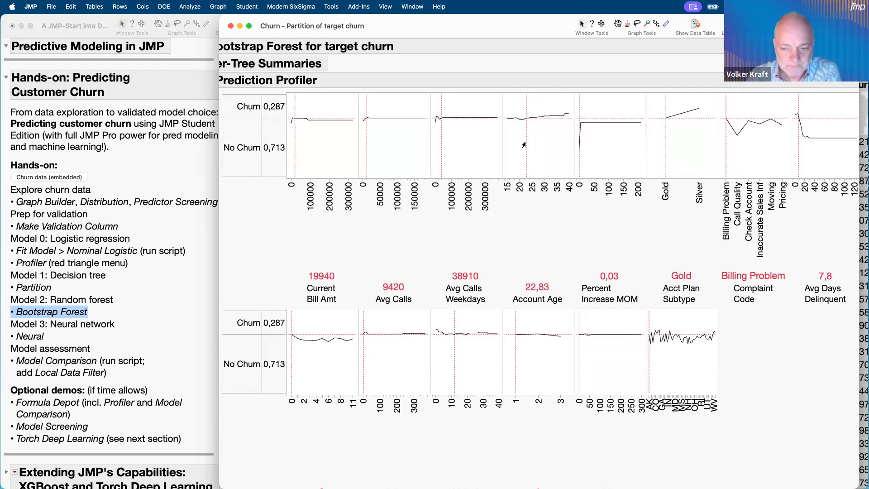
{"action": "left_click_drag", "start_coordinate": [729, 327], "coordinate": [635, 328]}
{"action": "left_click_drag", "start_coordinate": [710, 365], "coordinate": [765, 335]}
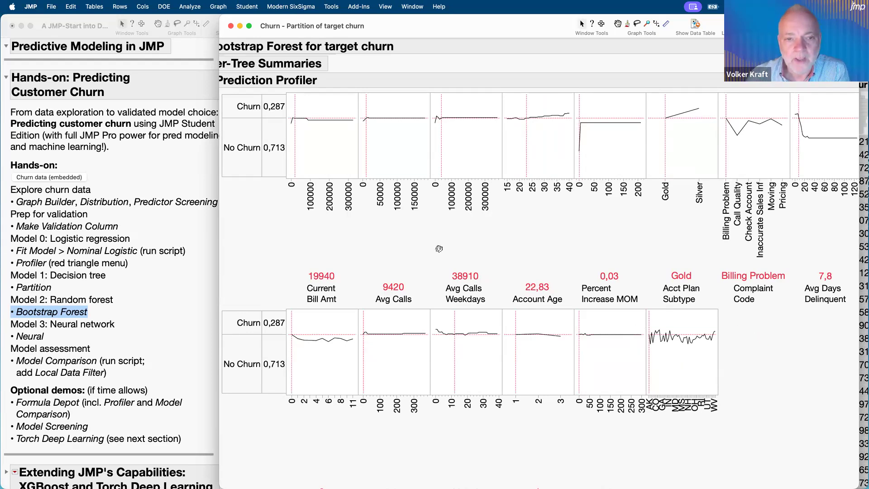
- Look up the option for saving the Bootstrap Forest's prediction formula to the data table
{"action": "scroll", "coordinate": [438, 248], "scroll_direction": "left", "scroll_amount": 1}
{"action": "scroll", "coordinate": [438, 249], "scroll_direction": "up", "scroll_amount": 10}
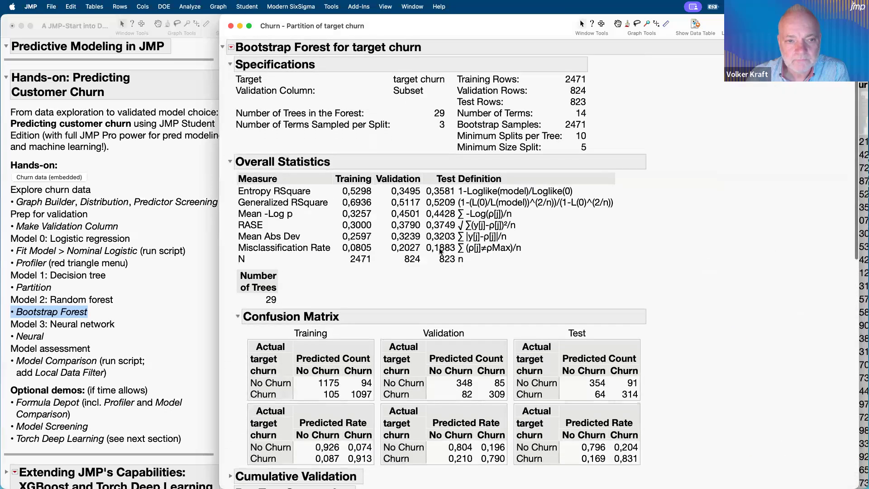
{"action": "left_click", "coordinate": [232, 46]}
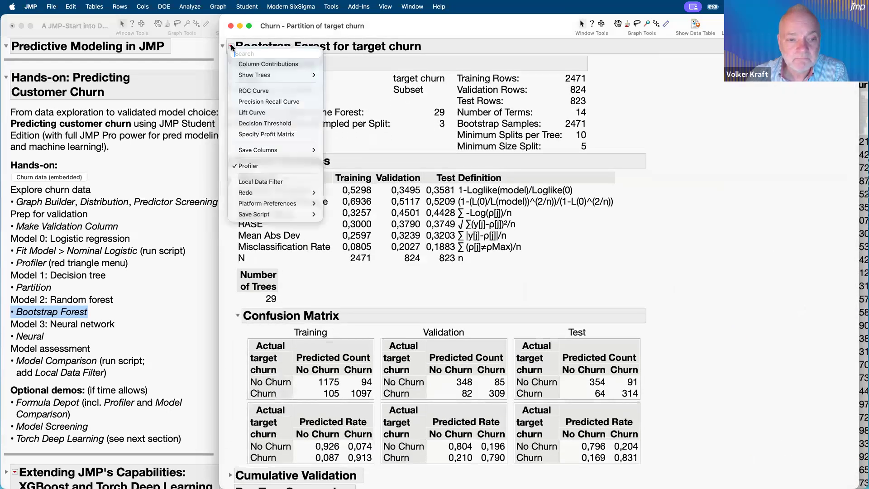
{"action": "mouse_move", "coordinate": [276, 153]}
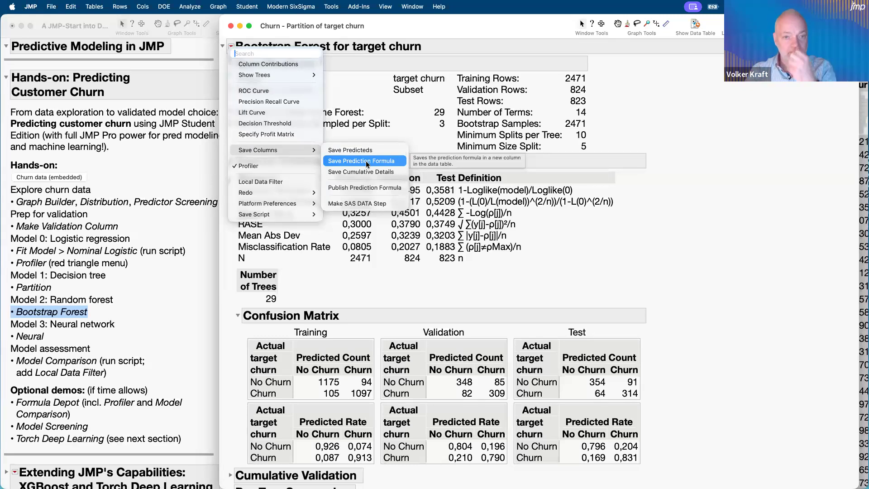
- Close the Bootstrap Forest report and view the prediction columns in the Churn table's M2 Bootstrap Forest group
{"action": "left_click", "coordinate": [230, 28]}
{"action": "left_click", "coordinate": [230, 28]}
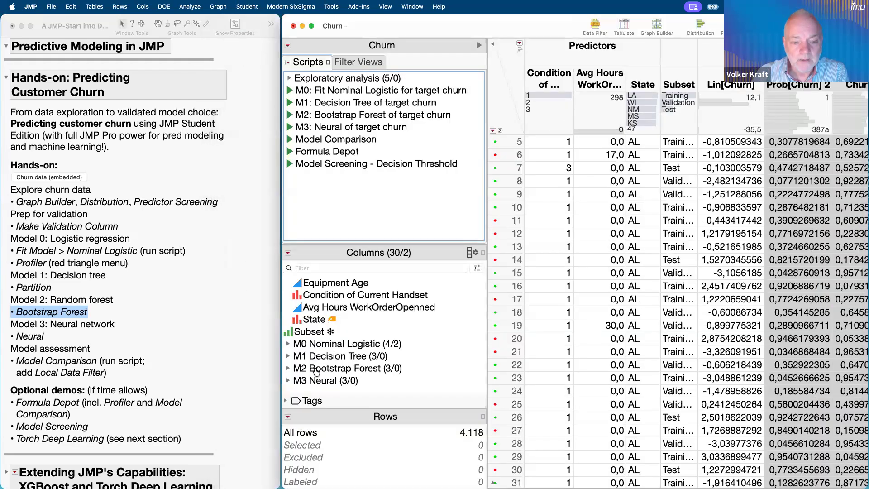
{"action": "left_click", "coordinate": [289, 369]}
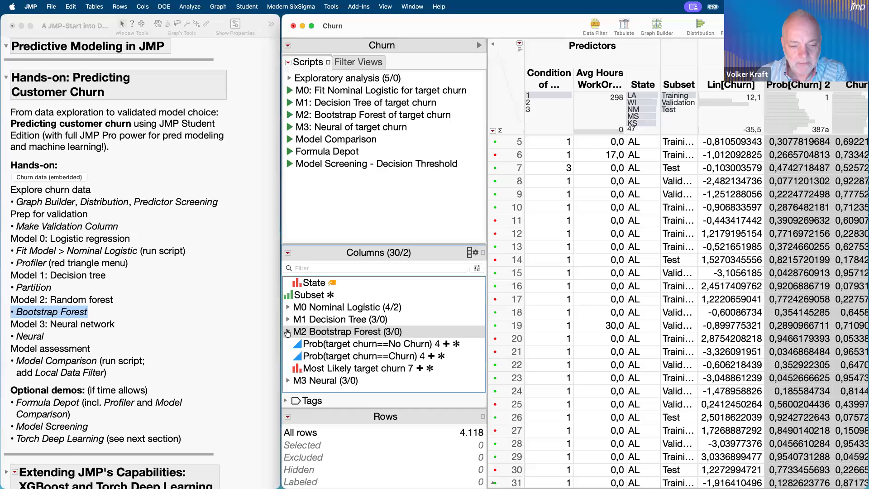
{"action": "left_click", "coordinate": [287, 333]}
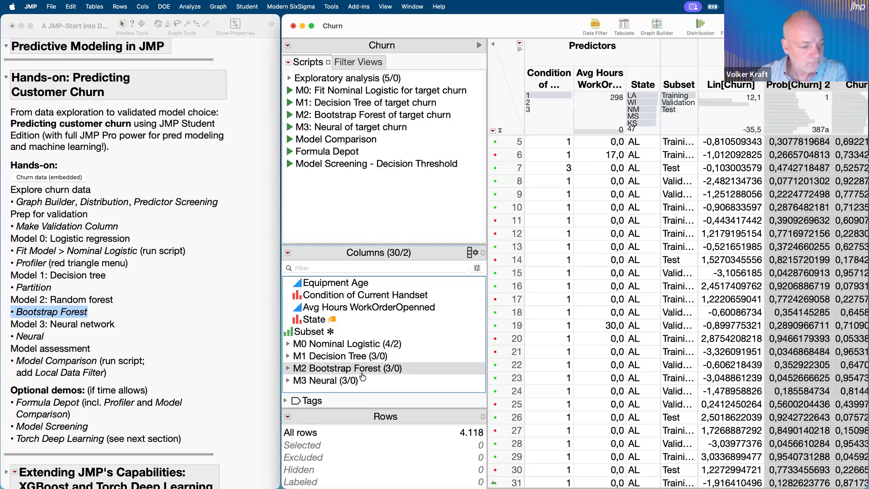
- Highlight the Neural entry under Model 3 in the journal's hands-on list
{"action": "left_click", "coordinate": [33, 337]}
{"action": "left_click", "coordinate": [33, 337]}
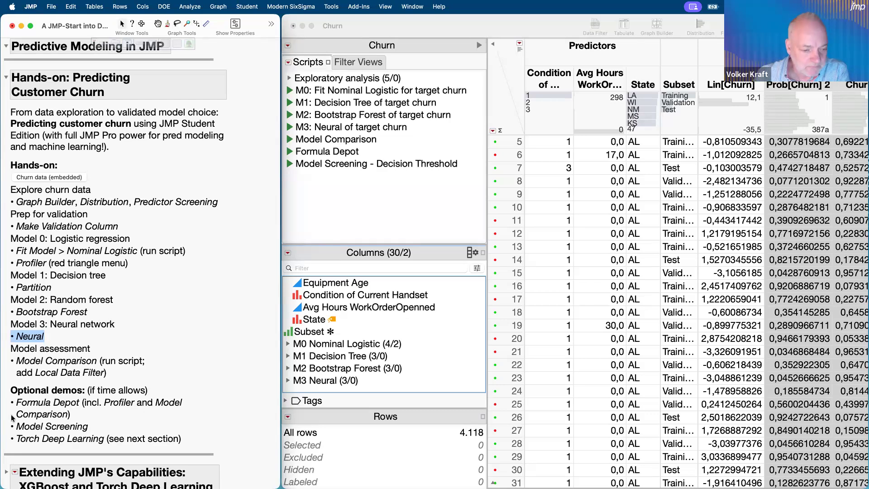
{"action": "left_click", "coordinate": [28, 431]}
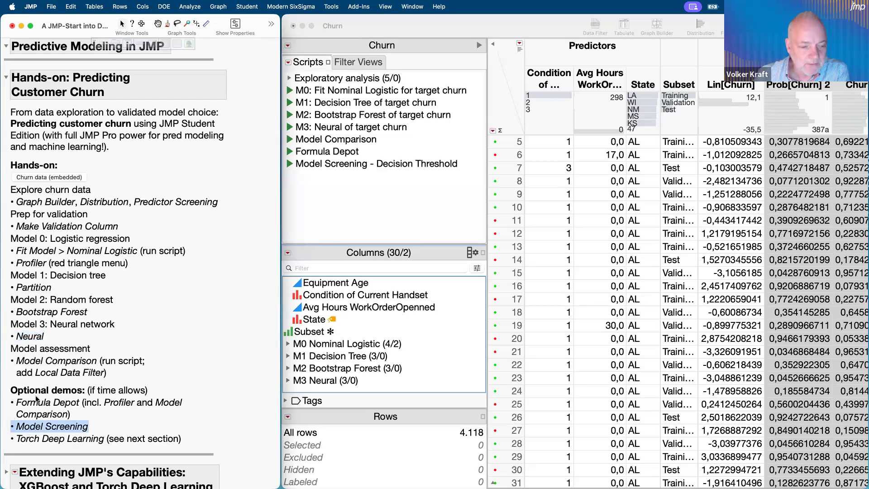
{"action": "left_click", "coordinate": [39, 337]}
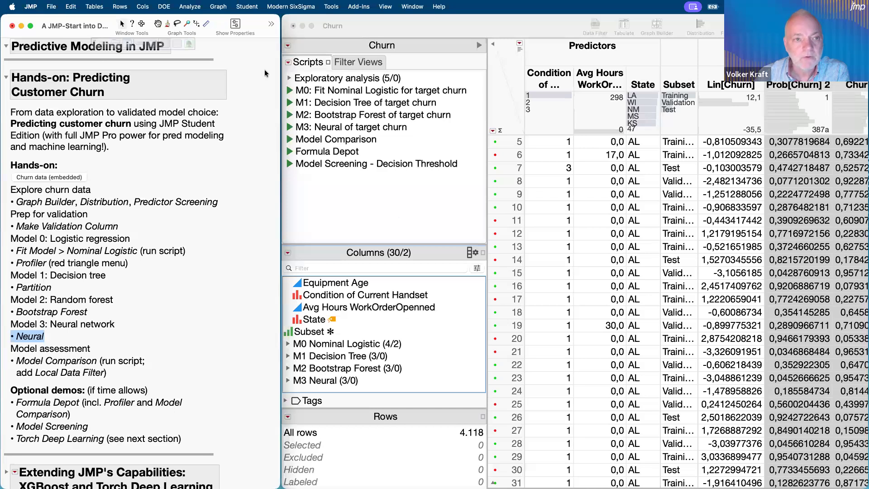
- Launch a Neural analysis with target churn as response, all 14 Predictors as factors and Subset as validation
{"action": "left_click", "coordinate": [186, 10]}
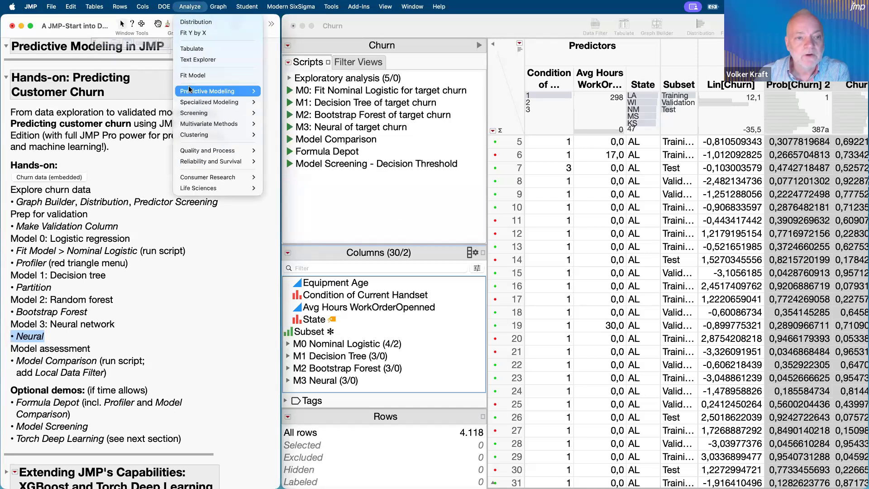
{"action": "mouse_move", "coordinate": [189, 90]}
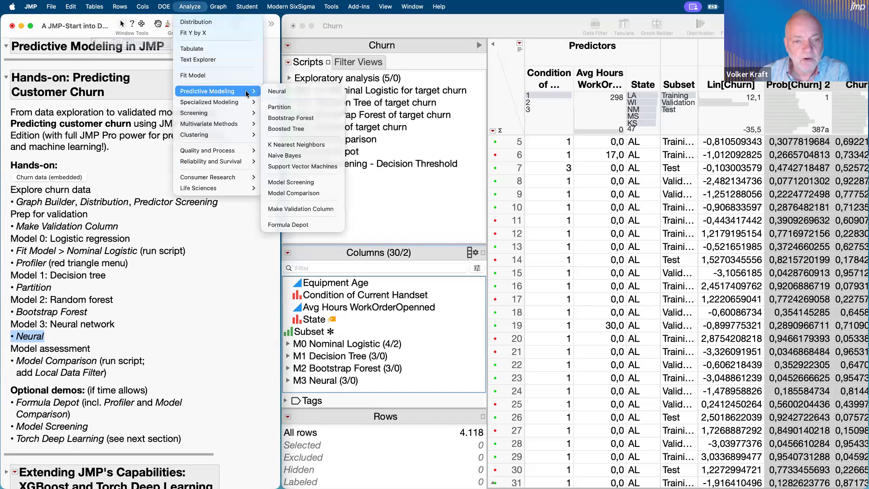
{"action": "left_click", "coordinate": [305, 92]}
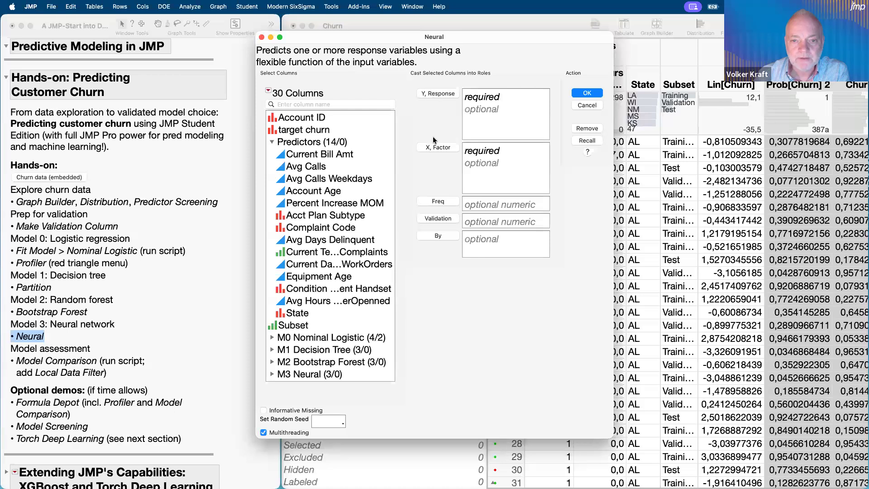
{"action": "left_click", "coordinate": [315, 128]}
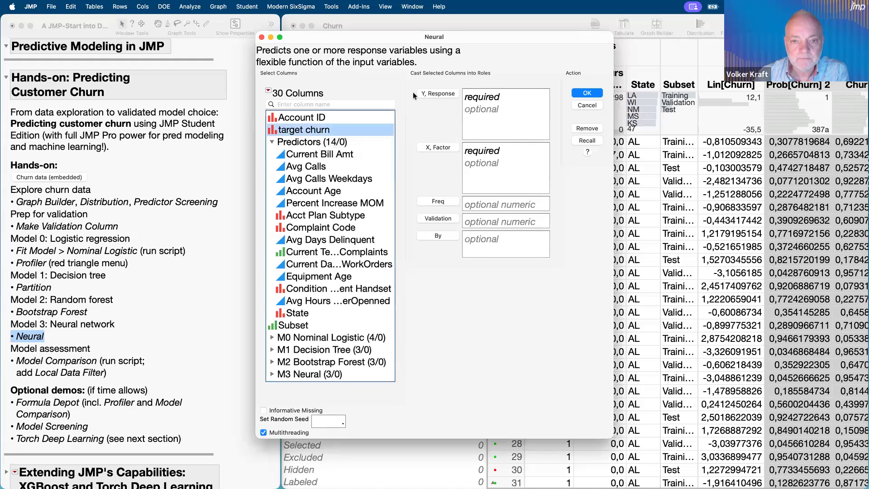
{"action": "left_click", "coordinate": [433, 94]}
{"action": "left_click", "coordinate": [338, 141]}
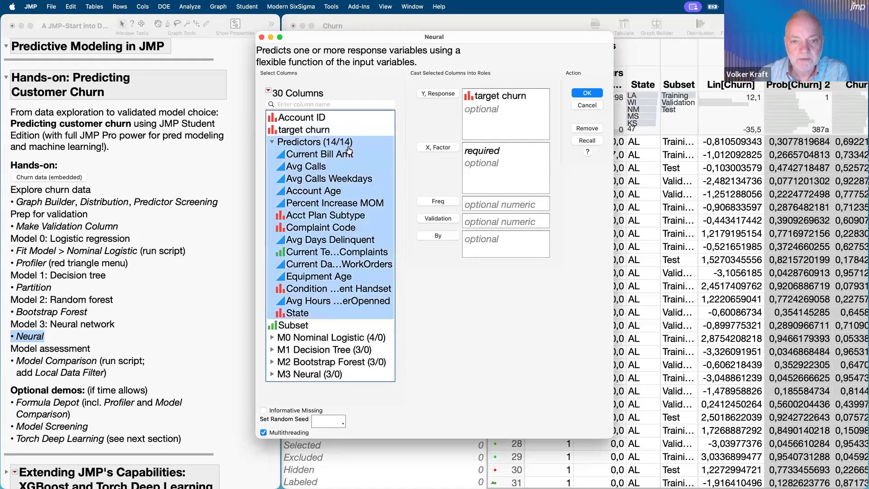
{"action": "left_click", "coordinate": [437, 148]}
{"action": "left_click", "coordinate": [289, 325]}
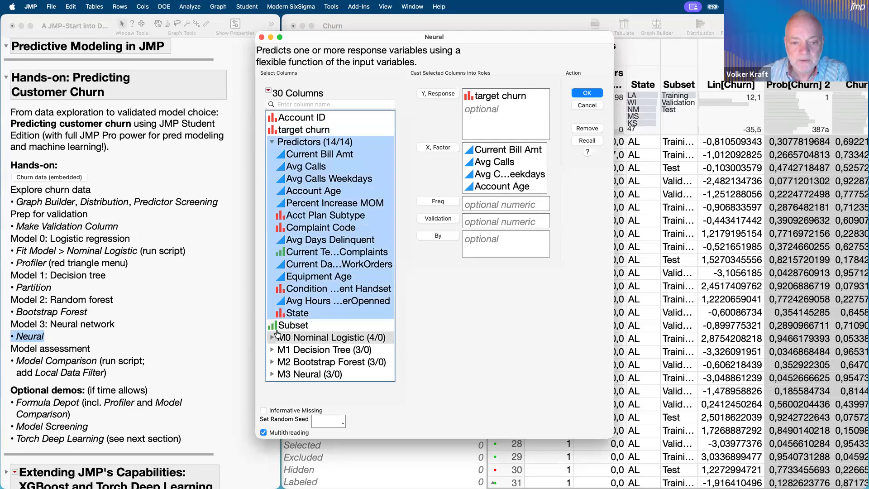
{"action": "left_click", "coordinate": [437, 219]}
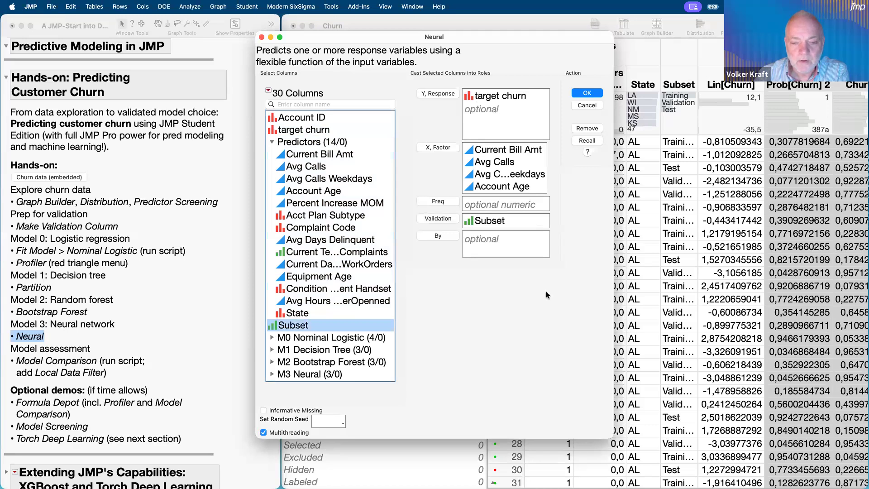
{"action": "left_click", "coordinate": [587, 93]}
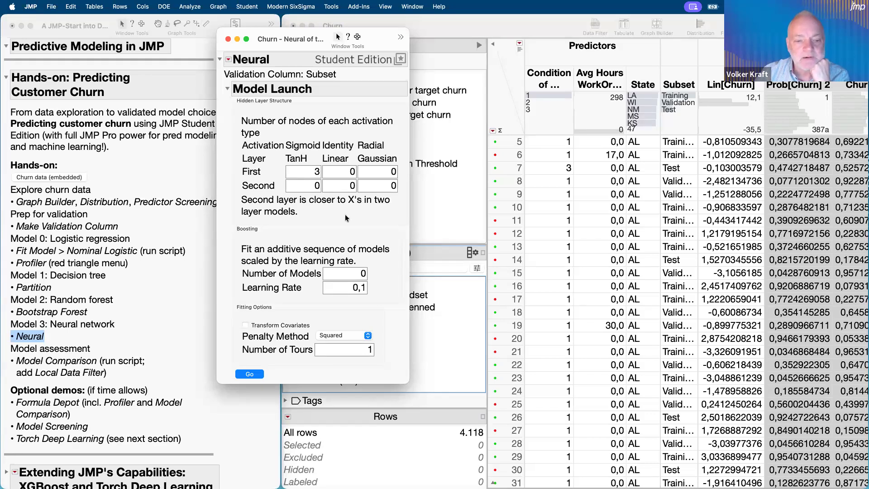
- Review the hidden layer, boosting and fitting options of the Neural model launch, and close the report without fitting a model
{"action": "mouse_move", "coordinate": [241, 239]}
{"action": "left_mouse_down"}
{"action": "mouse_move", "coordinate": [221, 259]}
{"action": "mouse_move", "coordinate": [374, 323]}
{"action": "mouse_move", "coordinate": [342, 233]}
{"action": "mouse_move", "coordinate": [243, 243]}
{"action": "left_mouse_up"}
{"action": "left_click", "coordinate": [227, 39]}
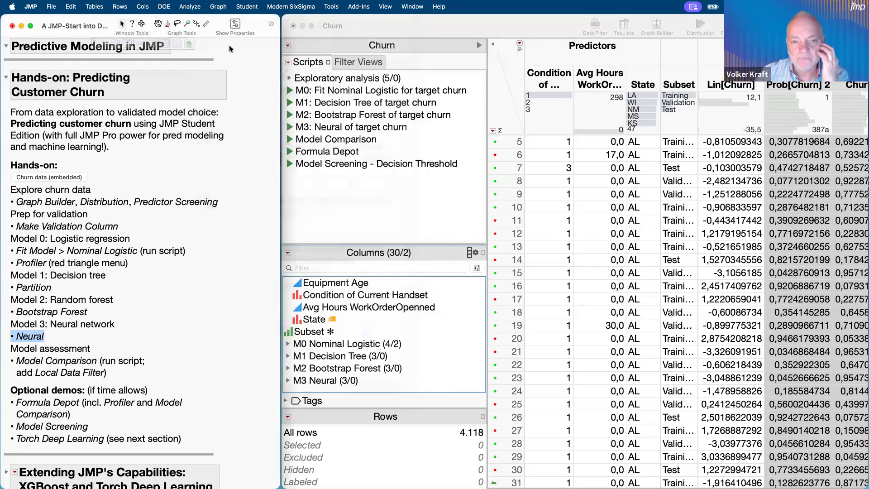
- Run the saved M3: Neural of target churn script and review the Training, Validation and Test fit measures
{"action": "left_click", "coordinate": [290, 127]}
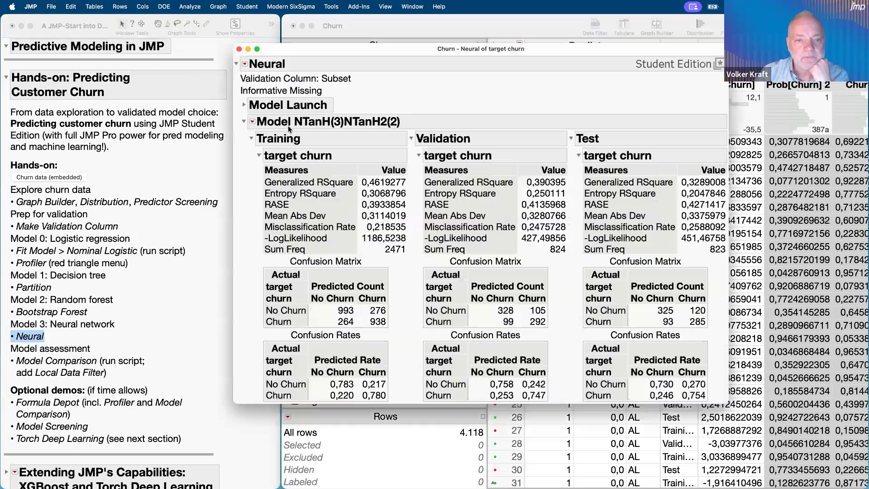
{"action": "left_click_drag", "start_coordinate": [296, 55], "coordinate": [391, 58]}
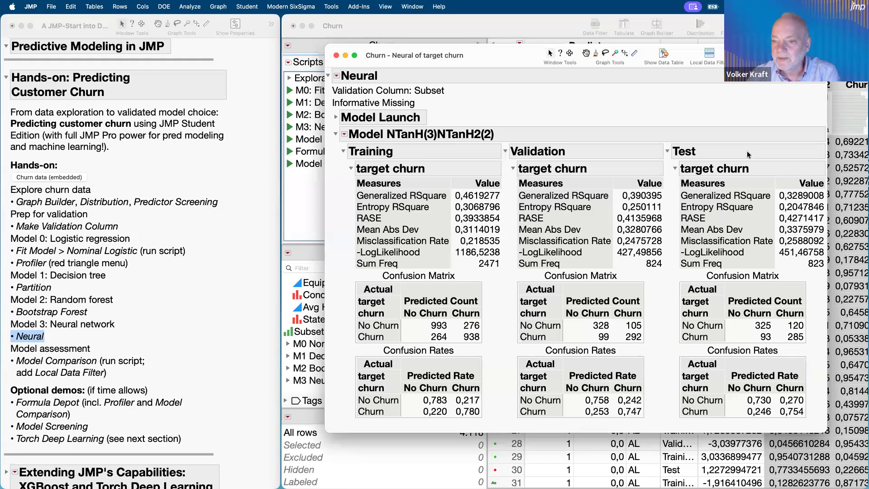
{"action": "mouse_move", "coordinate": [748, 151]}
{"action": "left_mouse_down"}
{"action": "mouse_move", "coordinate": [758, 220]}
{"action": "mouse_move", "coordinate": [775, 239]}
{"action": "left_mouse_up"}
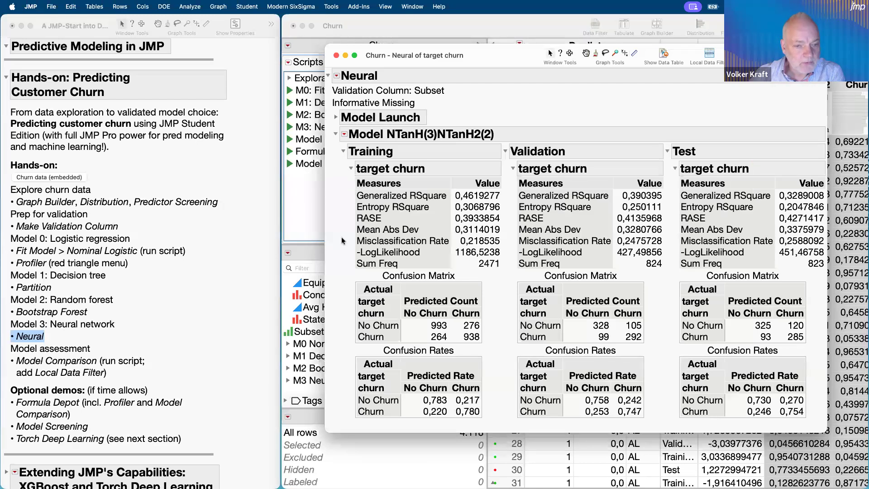
- Fit another Neural model with 3 TanH nodes in the first layer, boosting with 10 models and a learning rate of 0,1
{"action": "left_click", "coordinate": [336, 118]}
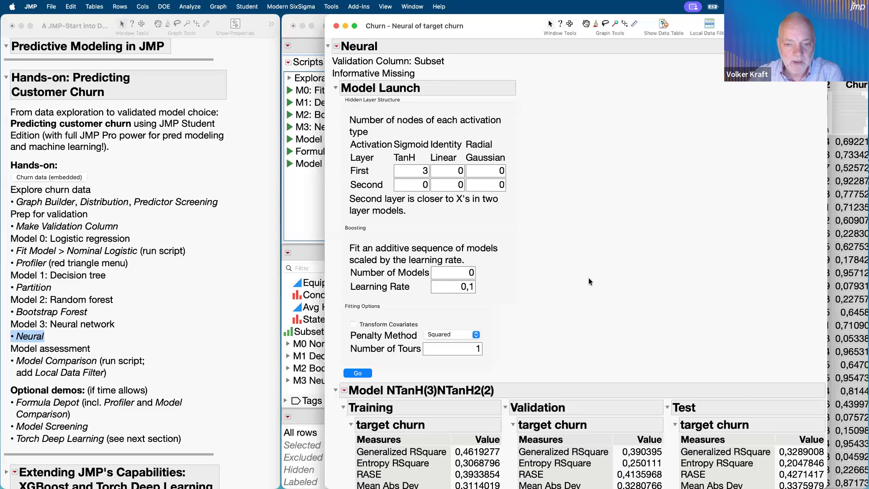
{"action": "left_click", "coordinate": [458, 273]}
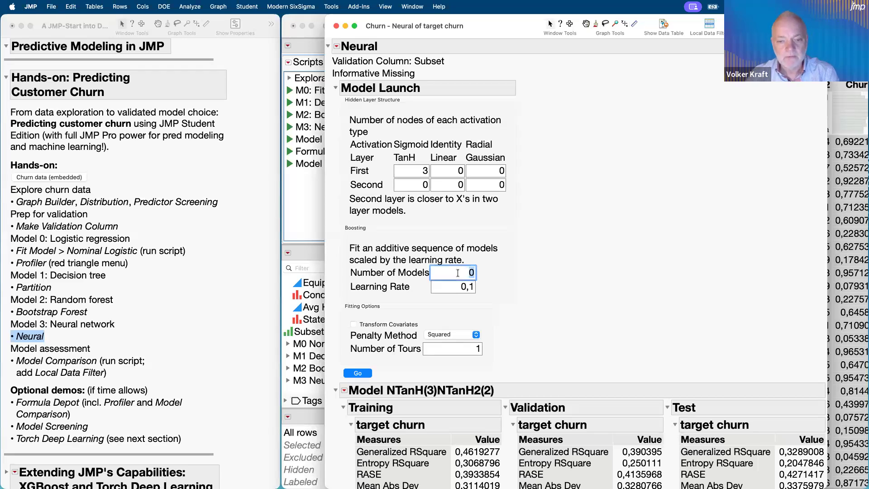
{"action": "type", "text": "1"}
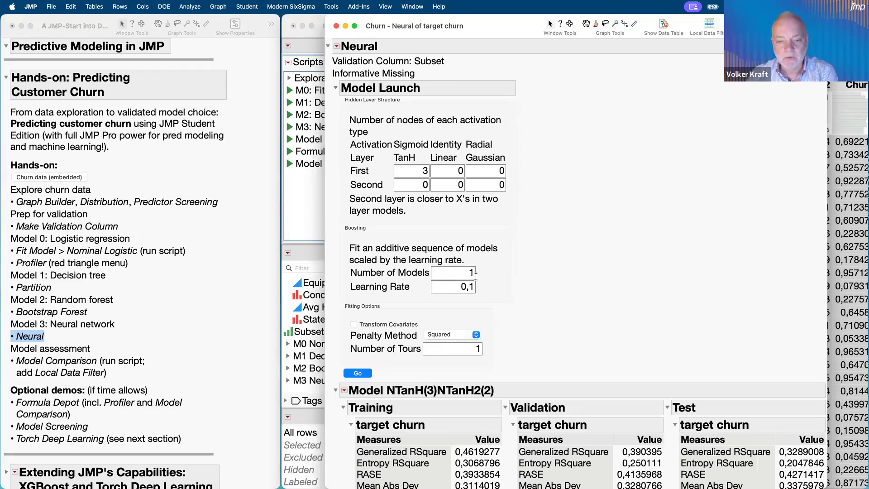
{"action": "left_click", "coordinate": [462, 276]}
{"action": "type", "text": "10"}
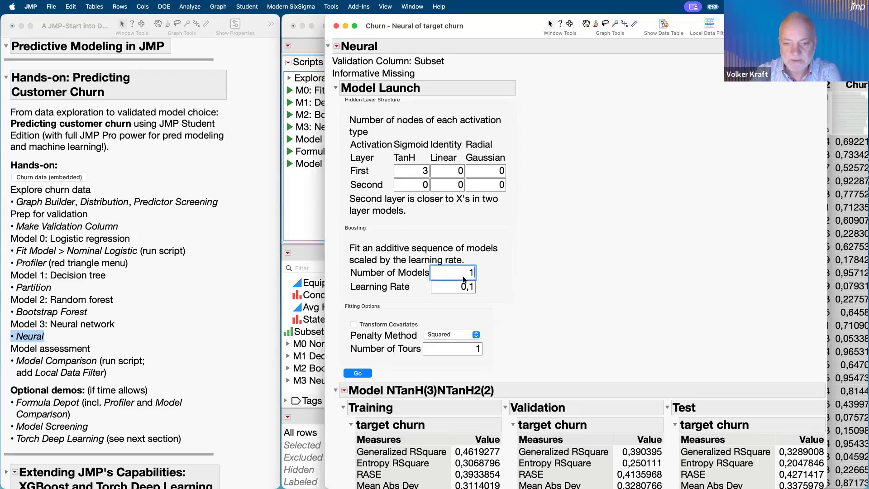
{"action": "left_click", "coordinate": [704, 277]}
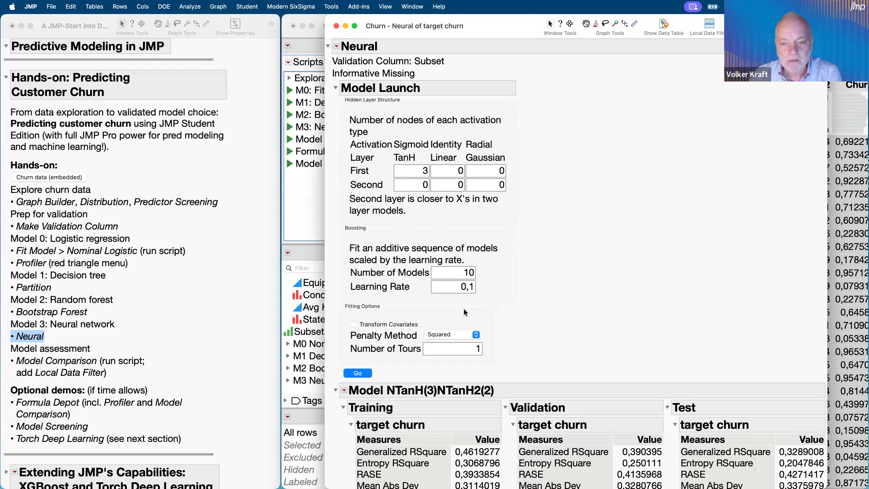
{"action": "scroll", "coordinate": [531, 260], "scroll_direction": "down", "scroll_amount": 5}
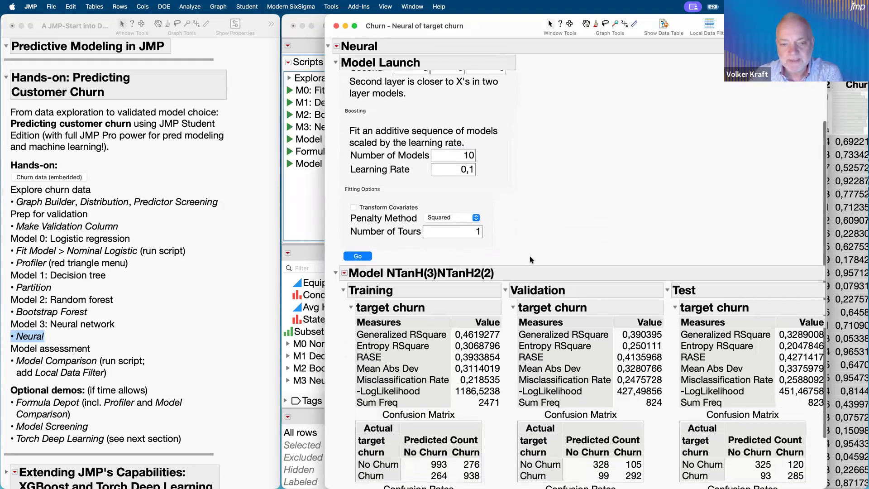
{"action": "left_click", "coordinate": [362, 257]}
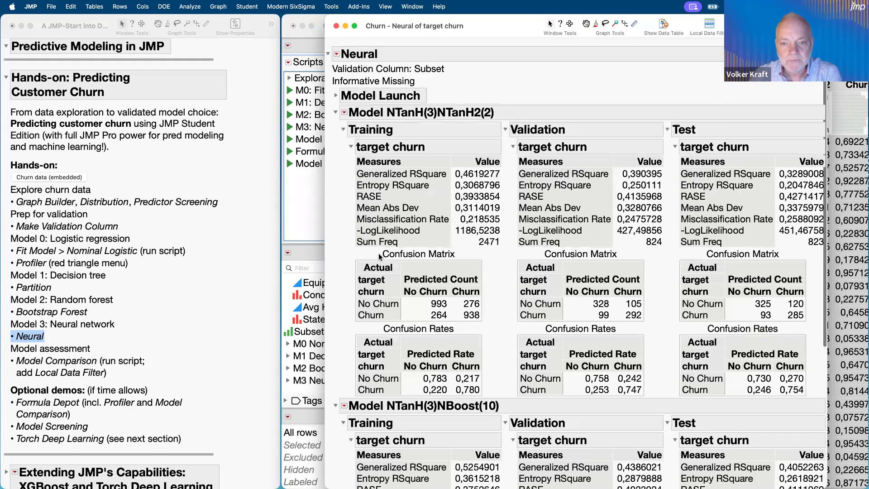
- Collapse the NTanH(3)NTanH2(2) results and mark the Test misclassification rate of the boosted NTanH(3)NBoost(10) model
{"action": "scroll", "coordinate": [379, 256], "scroll_direction": "down", "scroll_amount": 1}
{"action": "left_click", "coordinate": [334, 105]}
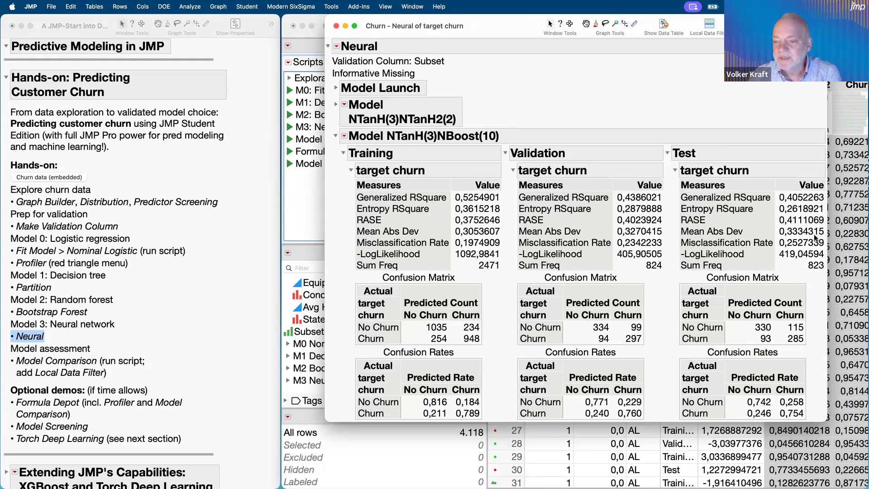
{"action": "mouse_move", "coordinate": [815, 237]}
{"action": "left_mouse_down"}
{"action": "mouse_move", "coordinate": [730, 233]}
{"action": "mouse_move", "coordinate": [828, 257]}
{"action": "left_mouse_up"}
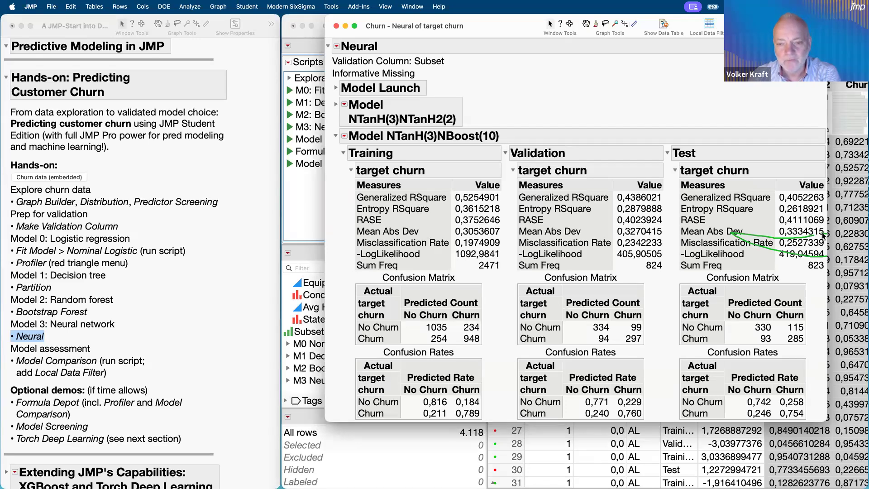
- Review the Neural launch settings and the formula-saving options of model NTanH(3)NTanH2(2), and close the Neural report
{"action": "left_click", "coordinate": [337, 89]}
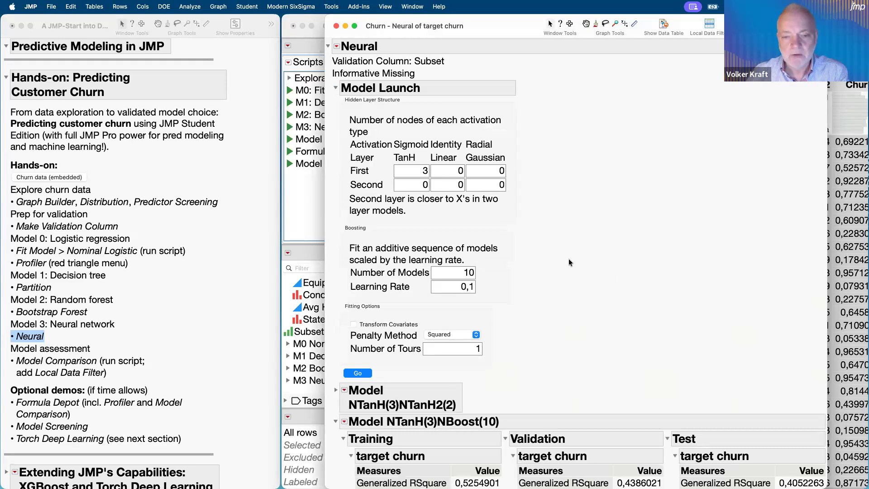
{"action": "scroll", "coordinate": [568, 259], "scroll_direction": "down", "scroll_amount": 5}
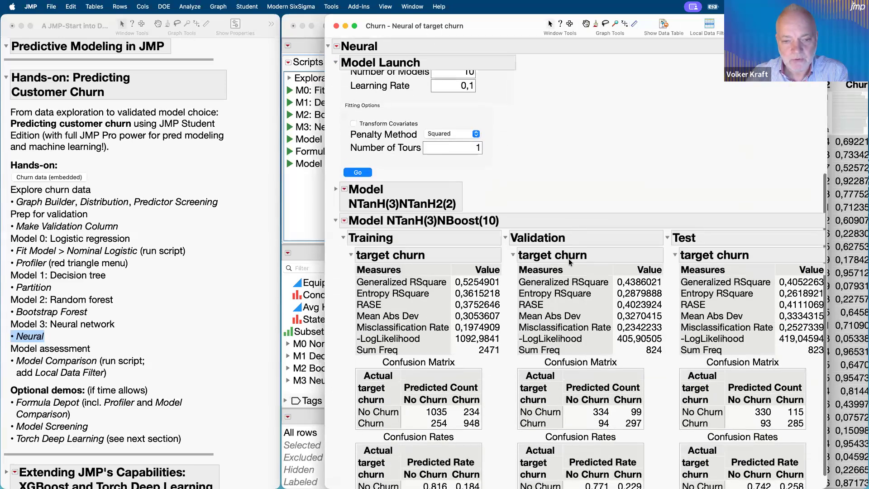
{"action": "scroll", "coordinate": [568, 259], "scroll_direction": "up", "scroll_amount": 5}
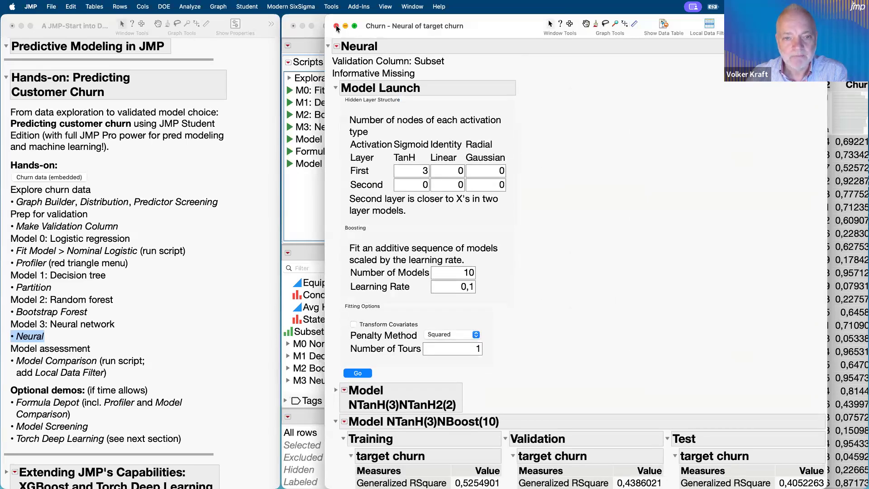
{"action": "scroll", "coordinate": [360, 240], "scroll_direction": "down", "scroll_amount": 5}
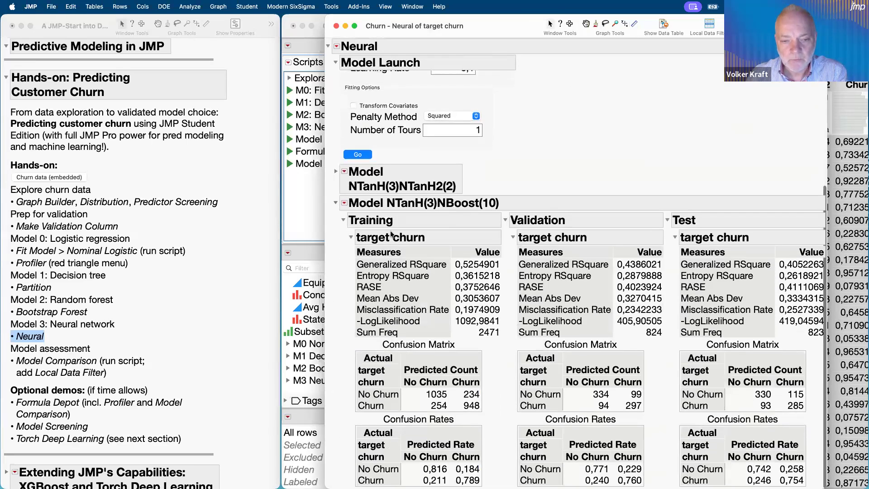
{"action": "left_click", "coordinate": [345, 172]}
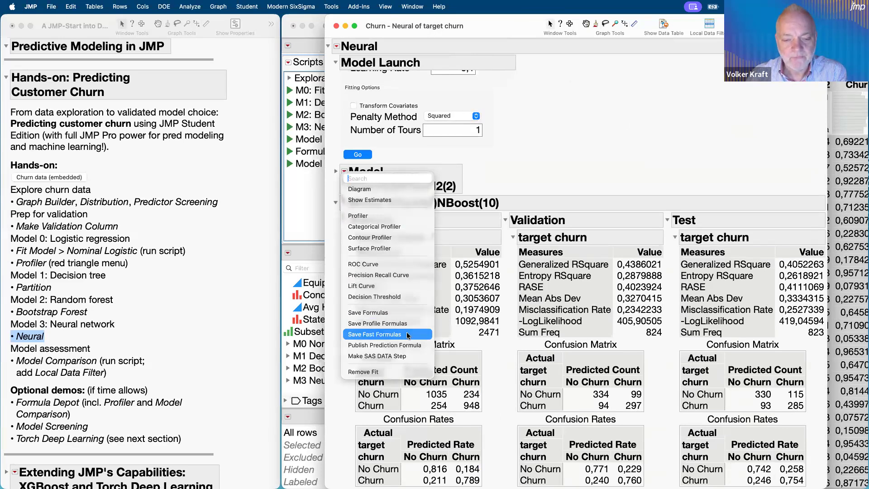
{"action": "left_click", "coordinate": [528, 155]}
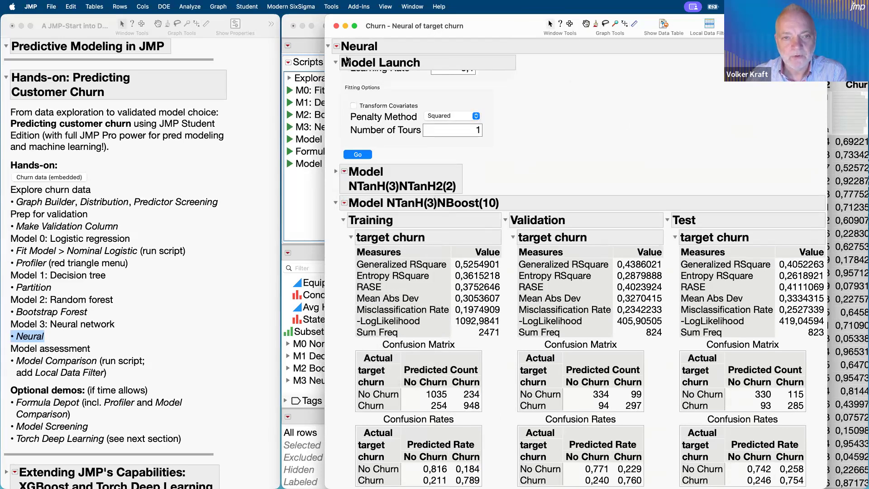
{"action": "left_click", "coordinate": [336, 25]}
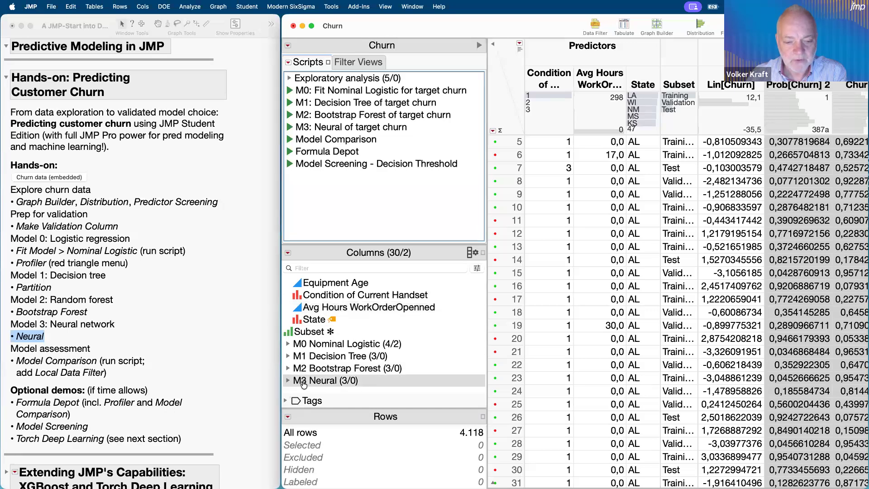
- View the prediction columns in the Churn table's M3 Neural group, collapse it and look over the column list
{"action": "left_click", "coordinate": [286, 382]}
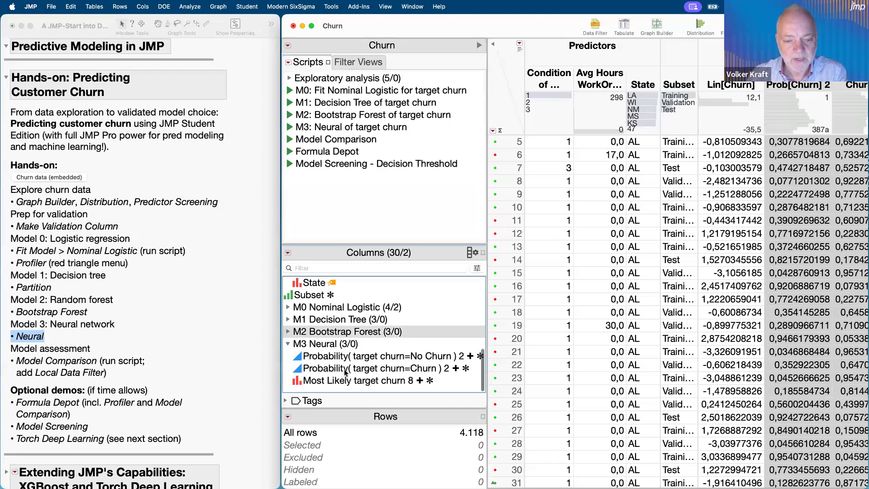
{"action": "left_click", "coordinate": [288, 344]}
{"action": "scroll", "coordinate": [342, 345], "scroll_direction": "up", "scroll_amount": 8}
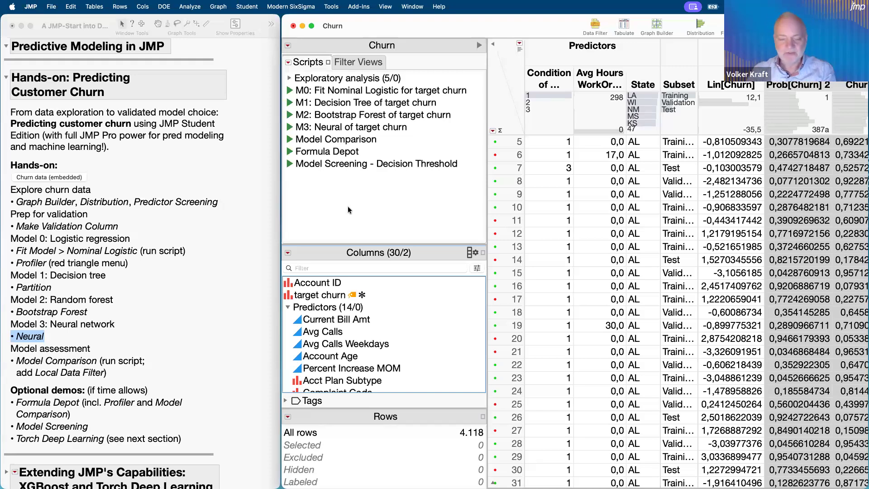
{"action": "left_click", "coordinate": [401, 297]}
{"action": "scroll", "coordinate": [410, 353], "scroll_direction": "down", "scroll_amount": 6}
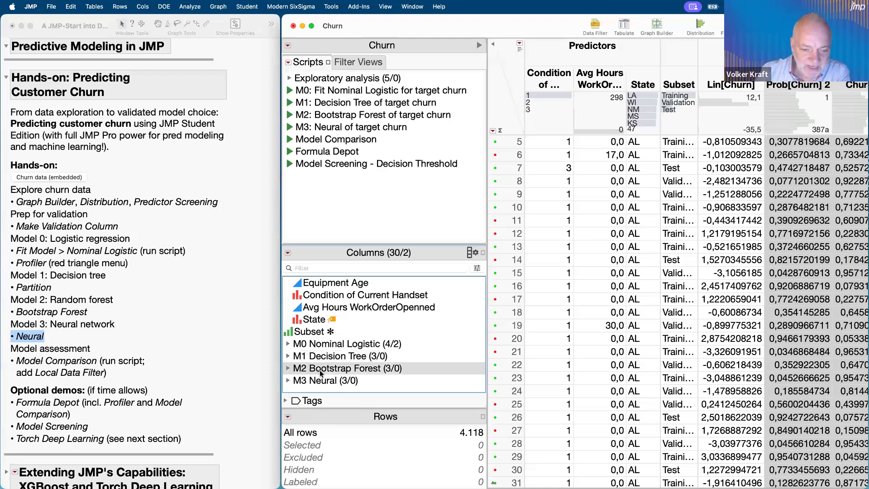
{"action": "left_click", "coordinate": [363, 212]}
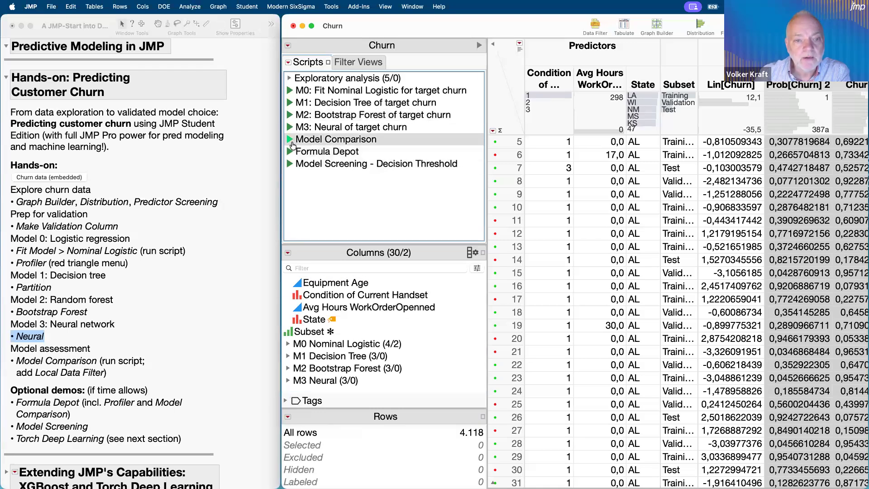
- Locate Model Comparison among the predictive modeling platforms and highlight its entry under Model assessment in the journal
{"action": "left_click", "coordinate": [187, 9]}
{"action": "mouse_move", "coordinate": [198, 91]}
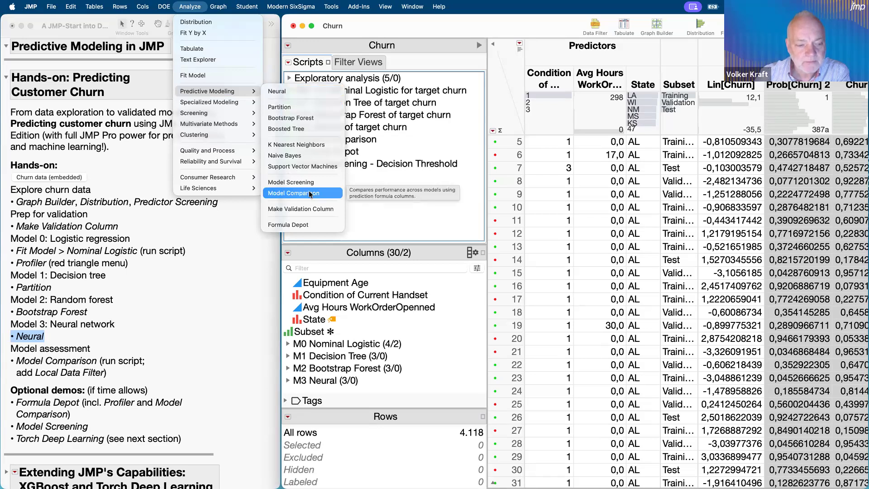
{"action": "left_click", "coordinate": [391, 207]}
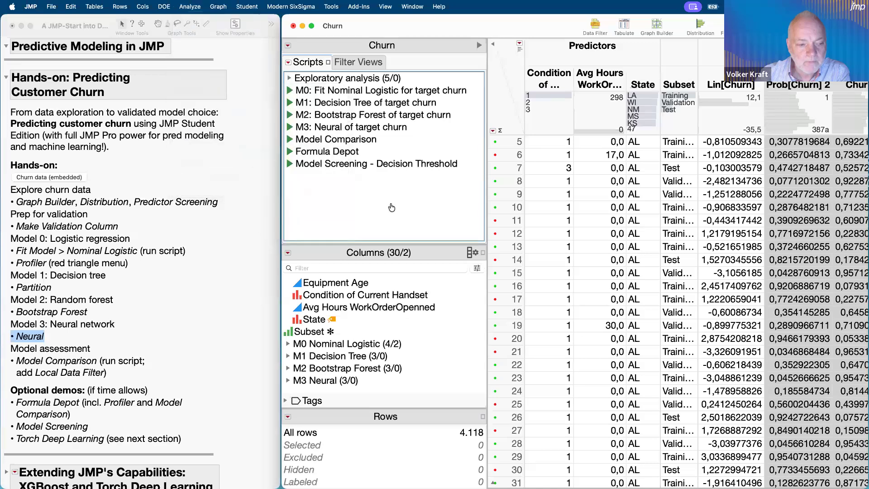
{"action": "left_click", "coordinate": [49, 359]}
{"action": "left_click", "coordinate": [50, 358]}
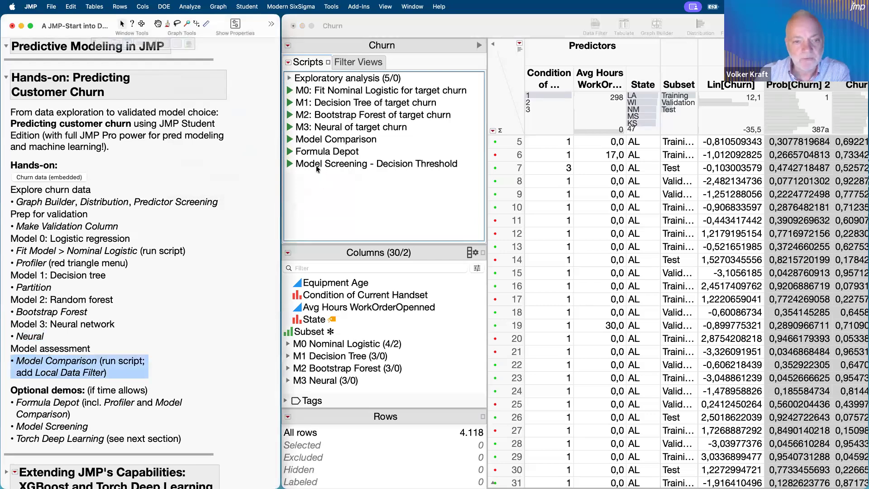
- Run the Model Comparison script and sort the measures of fit for target churn by ascending misclassification rate
{"action": "left_click", "coordinate": [290, 140]}
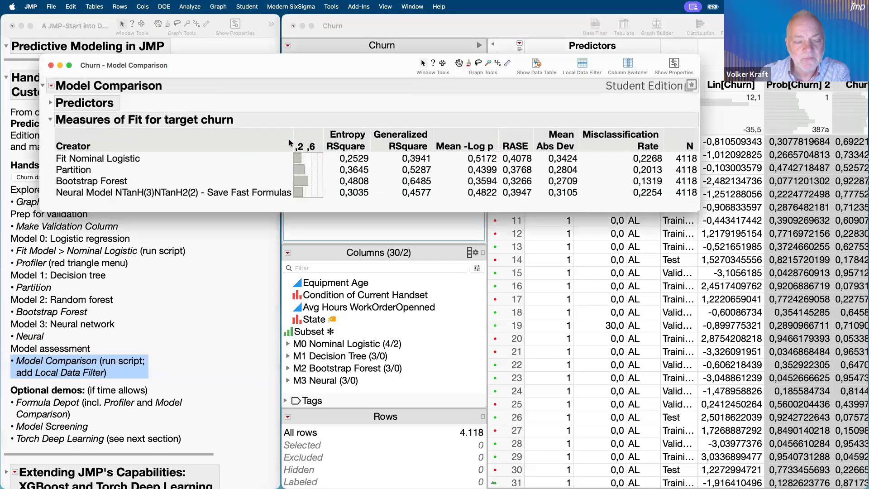
{"action": "left_click_drag", "start_coordinate": [263, 70], "coordinate": [389, 116]}
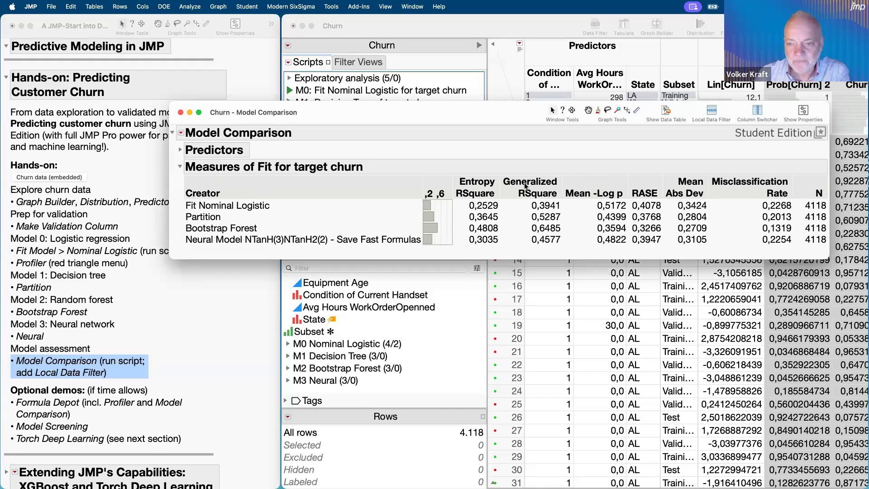
{"action": "mouse_move", "coordinate": [573, 160]}
{"action": "left_mouse_down"}
{"action": "mouse_move", "coordinate": [437, 181]}
{"action": "mouse_move", "coordinate": [589, 222]}
{"action": "left_mouse_up"}
{"action": "mouse_move", "coordinate": [776, 218]}
{"action": "left_mouse_down"}
{"action": "mouse_move", "coordinate": [814, 170]}
{"action": "mouse_move", "coordinate": [524, 139]}
{"action": "left_mouse_up"}
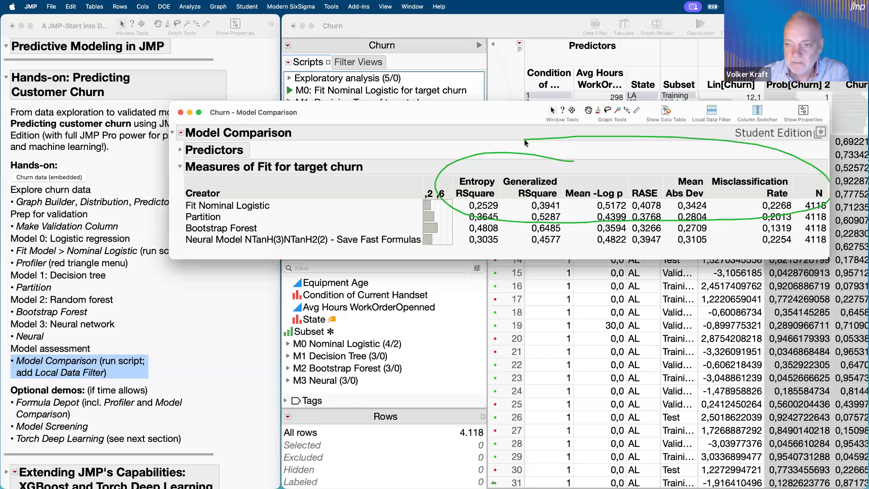
{"action": "left_click", "coordinate": [763, 188]}
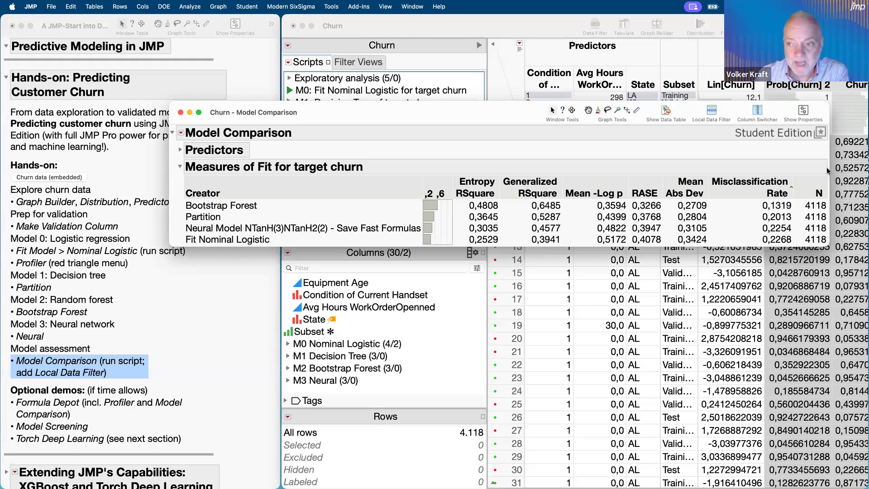
{"action": "mouse_move", "coordinate": [820, 168]}
{"action": "left_mouse_down"}
{"action": "mouse_move", "coordinate": [803, 166]}
{"action": "mouse_move", "coordinate": [808, 225]}
{"action": "mouse_move", "coordinate": [833, 192]}
{"action": "mouse_move", "coordinate": [823, 182]}
{"action": "left_mouse_up"}
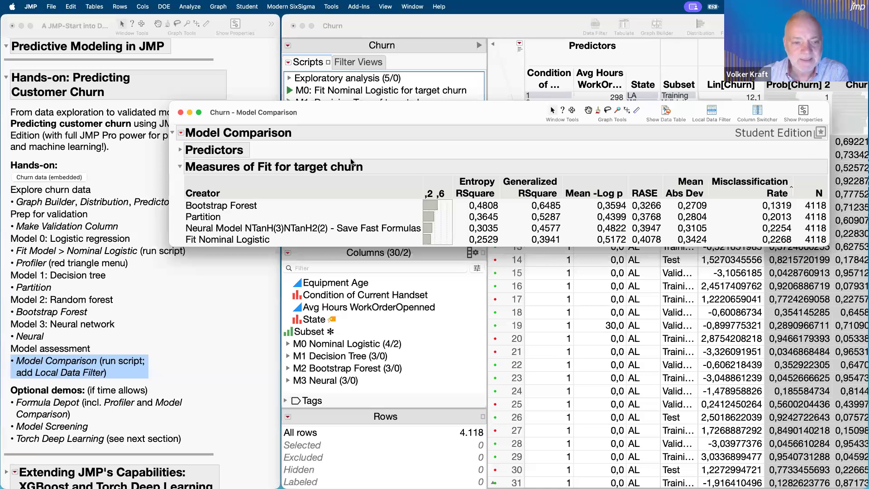
- Add a Local Data Filter to the Model Comparison report
{"action": "left_click", "coordinate": [182, 133]}
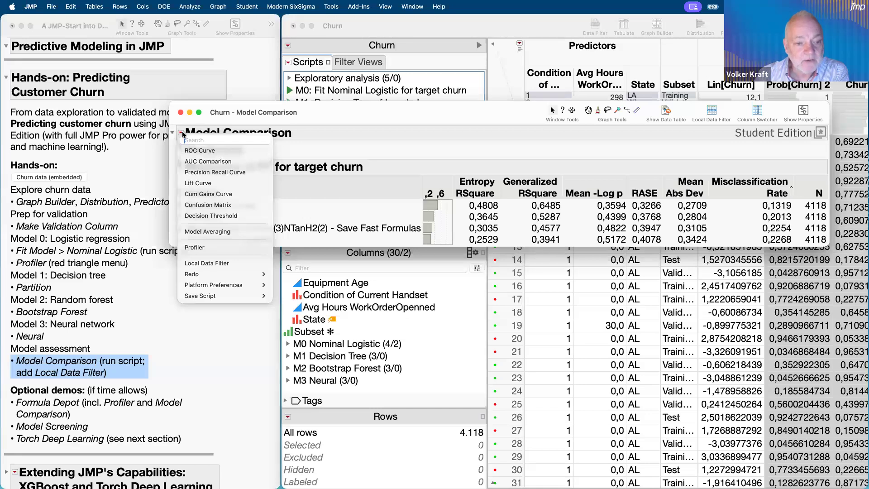
{"action": "left_click", "coordinate": [236, 267]}
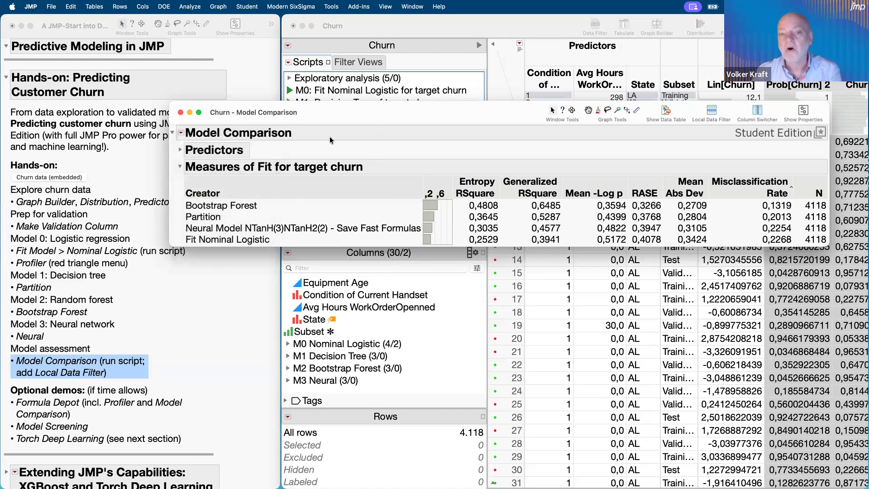
{"action": "left_click", "coordinate": [181, 134]}
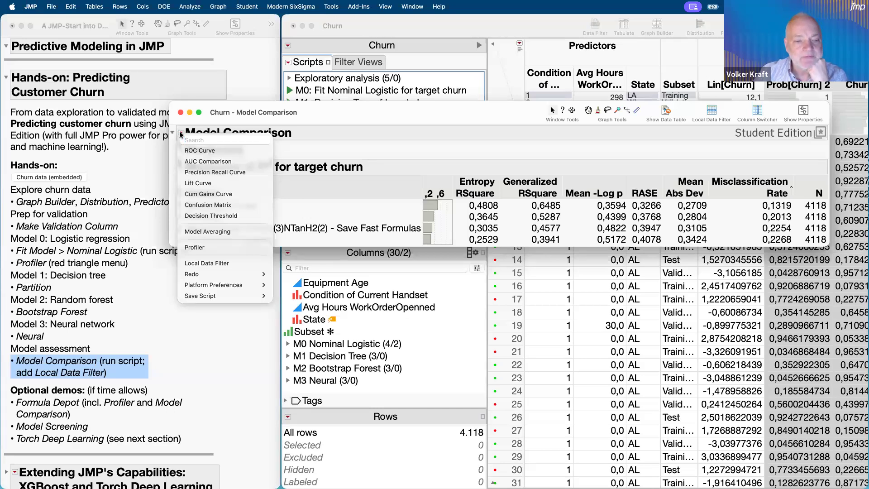
{"action": "left_click", "coordinate": [245, 264]}
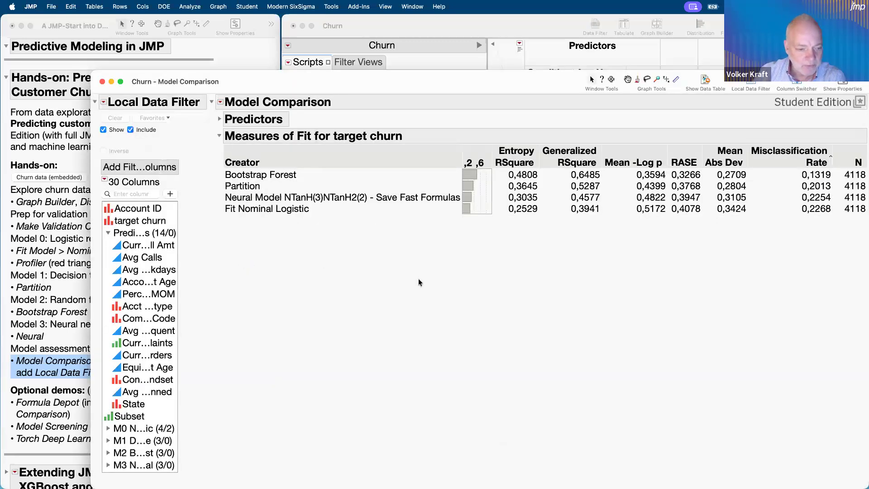
- Filter the Model Comparison report by the Subset column to include only the Test rows
{"action": "double_click", "coordinate": [125, 417]}
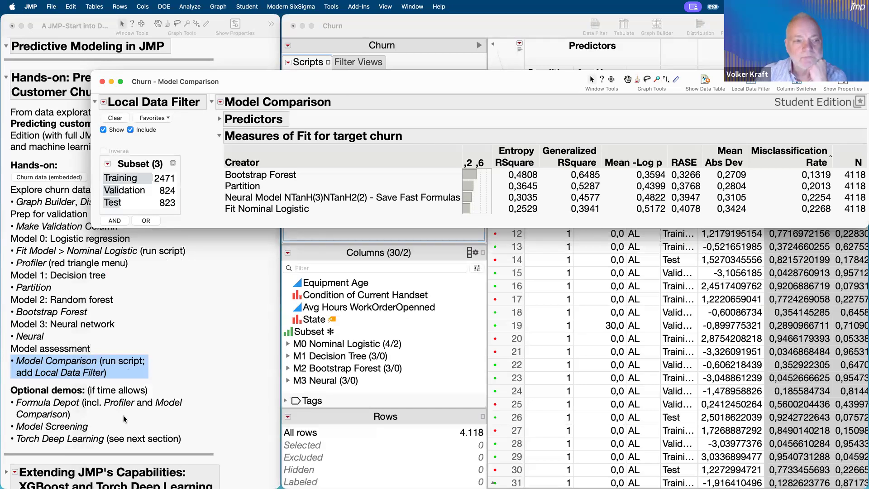
{"action": "left_click", "coordinate": [114, 204]}
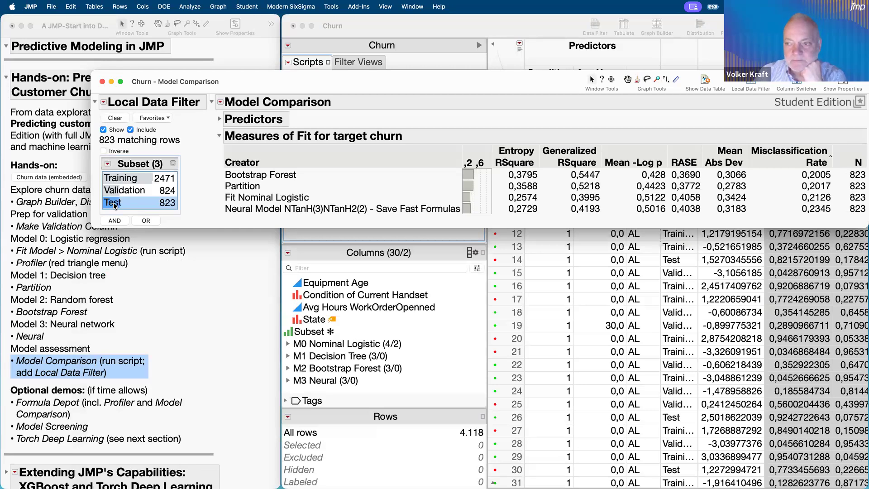
{"action": "left_click_drag", "start_coordinate": [563, 83], "coordinate": [535, 82]}
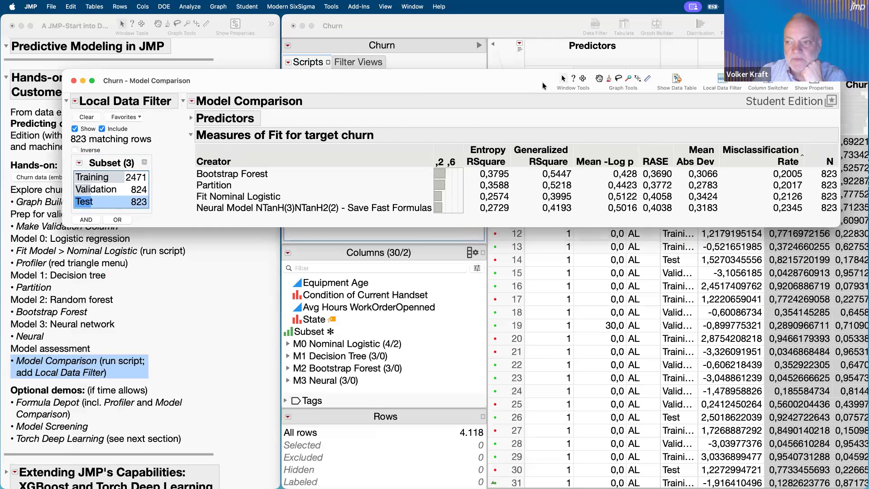
{"action": "mouse_move", "coordinate": [805, 207]}
{"action": "left_mouse_down"}
{"action": "mouse_move", "coordinate": [821, 224]}
{"action": "mouse_move", "coordinate": [843, 190]}
{"action": "mouse_move", "coordinate": [823, 146]}
{"action": "left_mouse_up"}
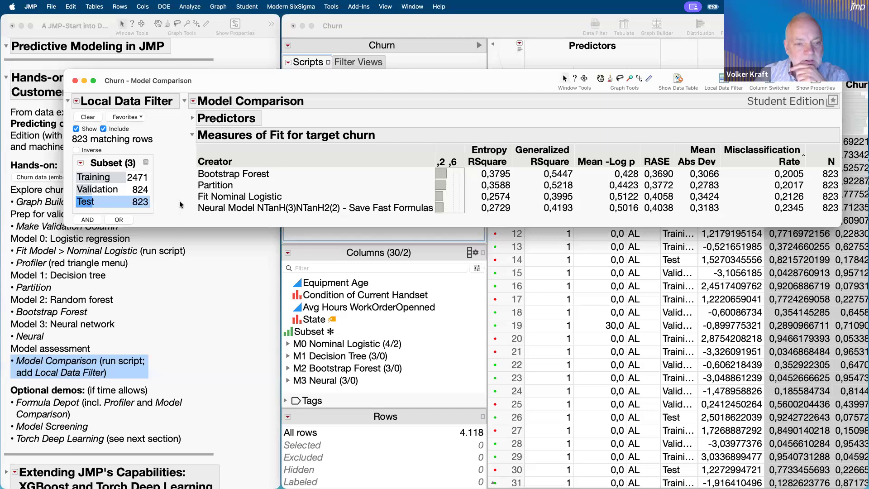
{"action": "mouse_move", "coordinate": [186, 159]}
{"action": "left_mouse_down"}
{"action": "mouse_move", "coordinate": [186, 182]}
{"action": "mouse_move", "coordinate": [214, 186]}
{"action": "left_mouse_up"}
{"action": "mouse_move", "coordinate": [270, 185]}
{"action": "left_mouse_down"}
{"action": "mouse_move", "coordinate": [279, 168]}
{"action": "mouse_move", "coordinate": [204, 161]}
{"action": "left_mouse_up"}
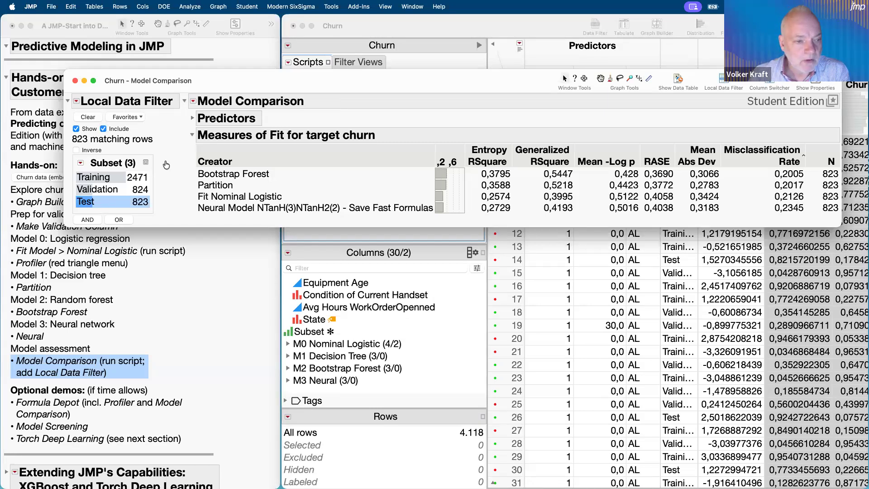
- Compare the models' measures of fit for the Validation and Test subsets, ending on Test, and close the Model Comparison report
{"action": "left_click", "coordinate": [110, 191]}
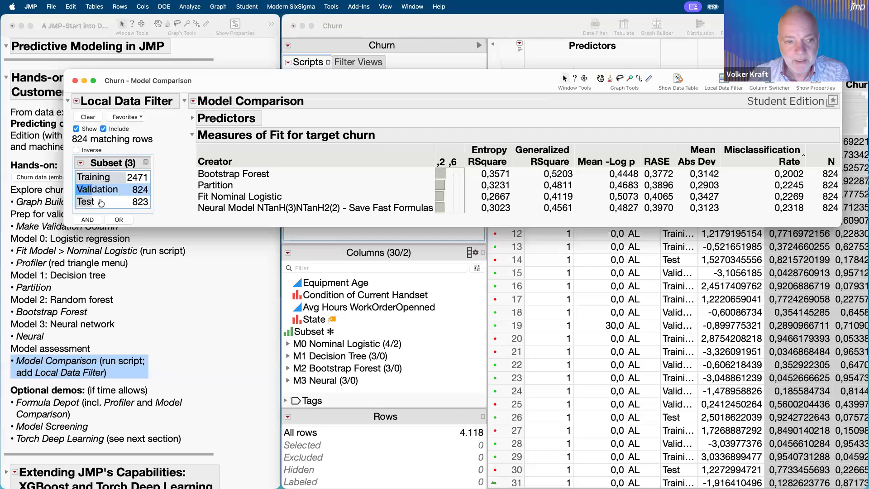
{"action": "left_click", "coordinate": [100, 205]}
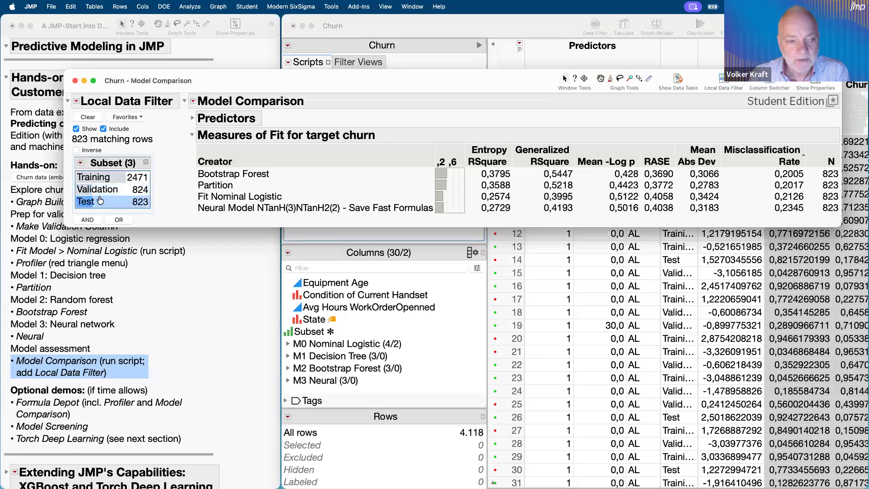
{"action": "left_click", "coordinate": [100, 192]}
{"action": "left_click", "coordinate": [99, 203]}
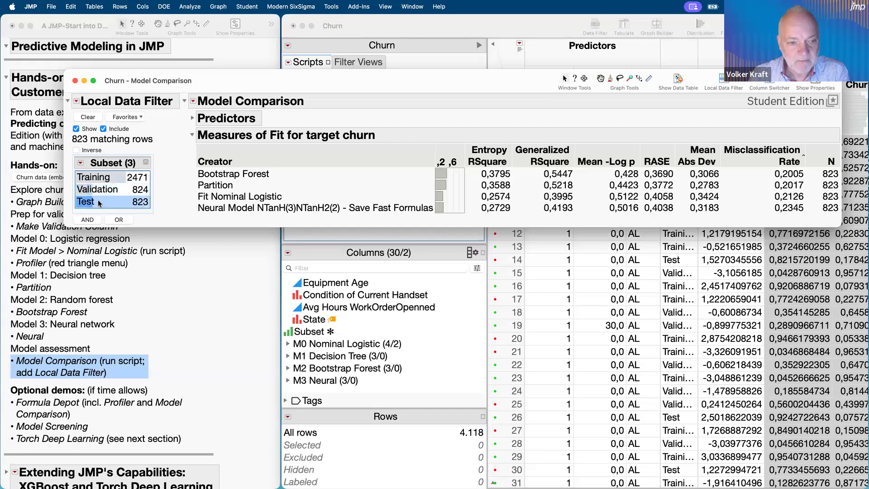
{"action": "left_click", "coordinate": [100, 194]}
{"action": "left_click_drag", "start_coordinate": [184, 163], "coordinate": [187, 204]}
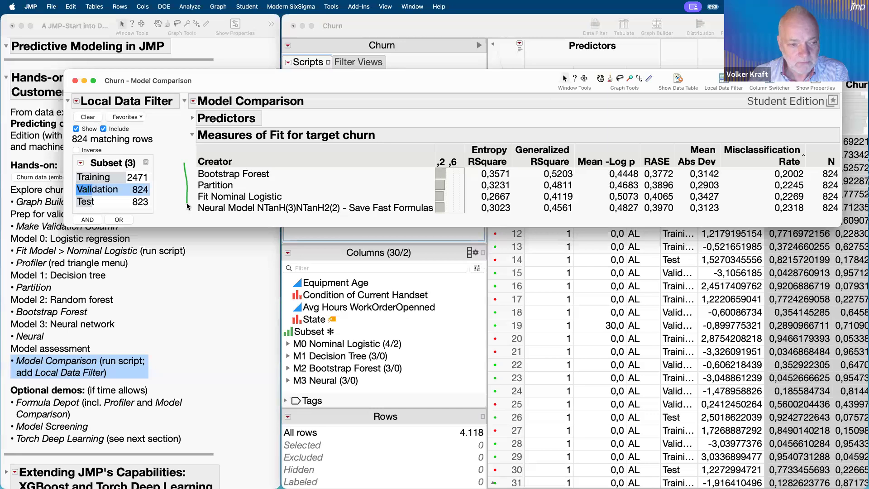
{"action": "left_click", "coordinate": [102, 203]}
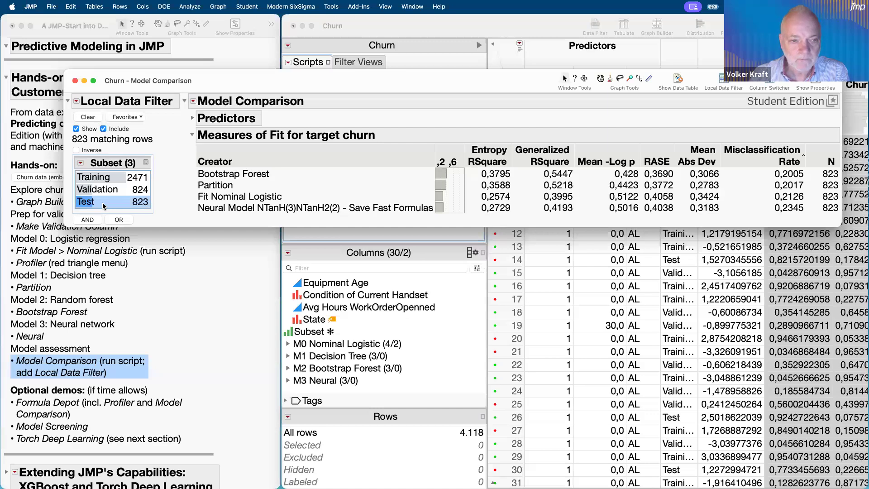
{"action": "left_click", "coordinate": [75, 82]}
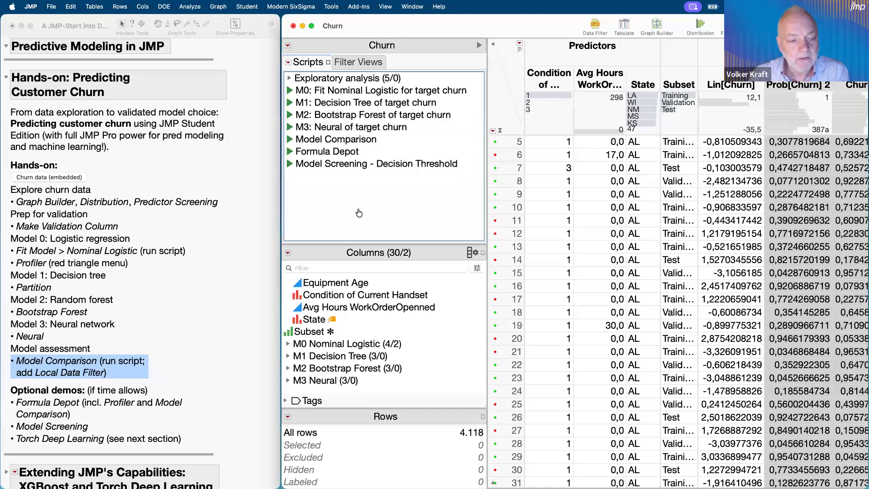
- Highlight the optional demos Formula Depot, Model Screening and Torch Deep Learning in the journal one by one, finishing on Formula Depot
{"action": "left_click", "coordinate": [55, 372]}
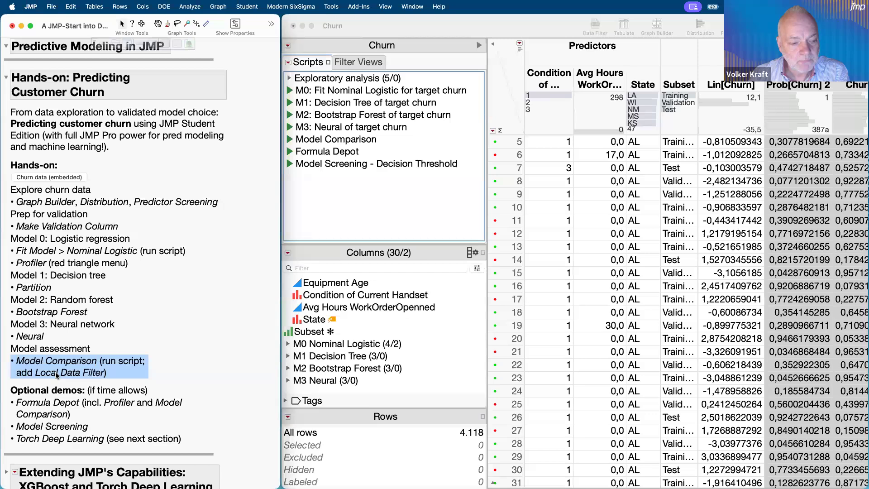
{"action": "left_click", "coordinate": [187, 366]}
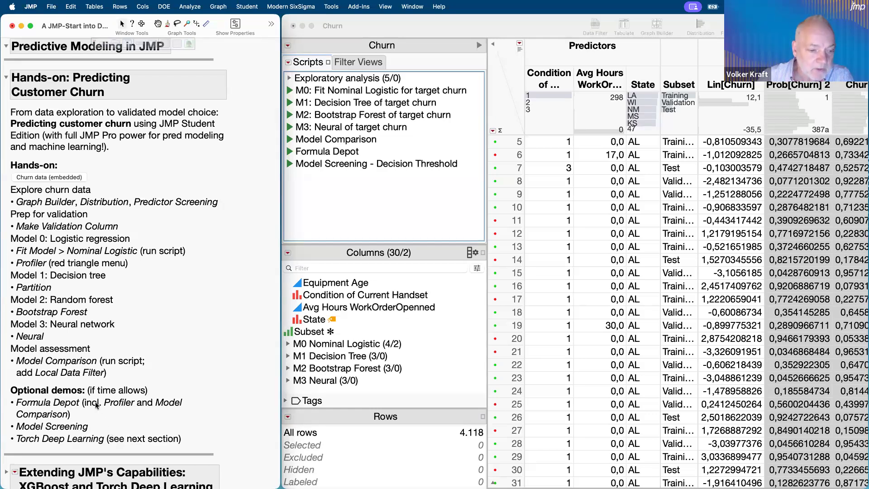
{"action": "left_click", "coordinate": [47, 407]}
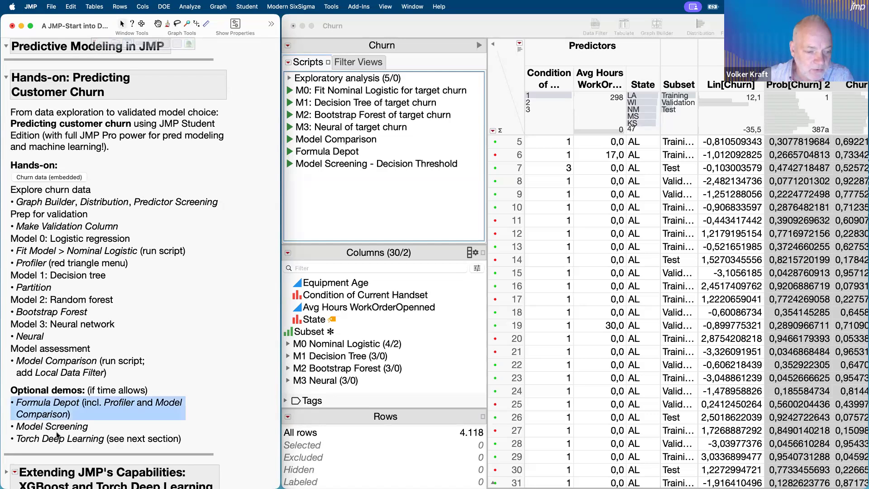
{"action": "left_click", "coordinate": [61, 426]}
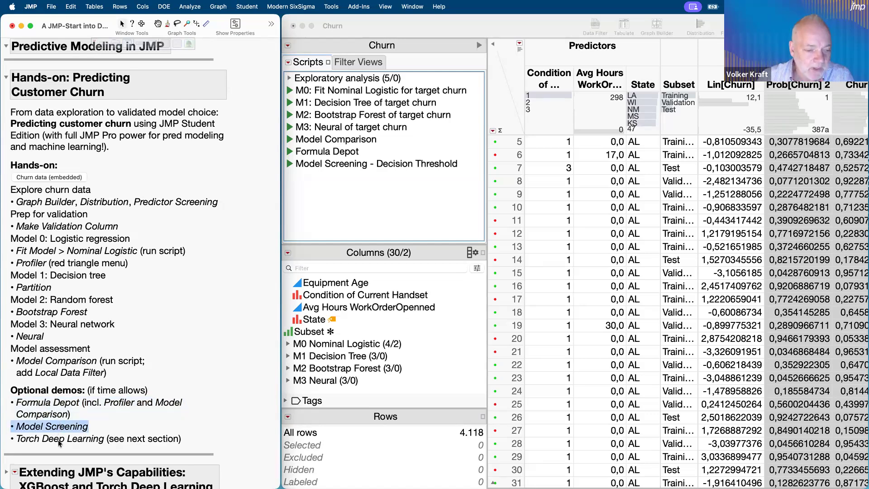
{"action": "left_click", "coordinate": [175, 439]}
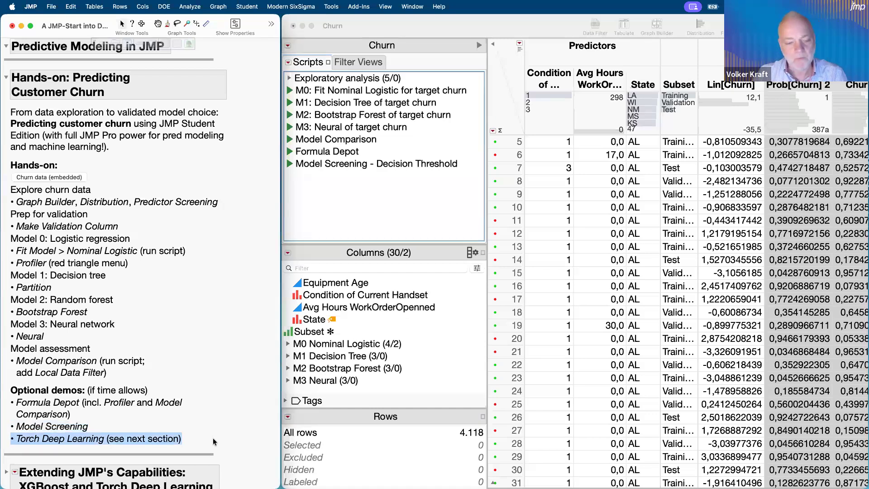
{"action": "left_click", "coordinate": [169, 439]}
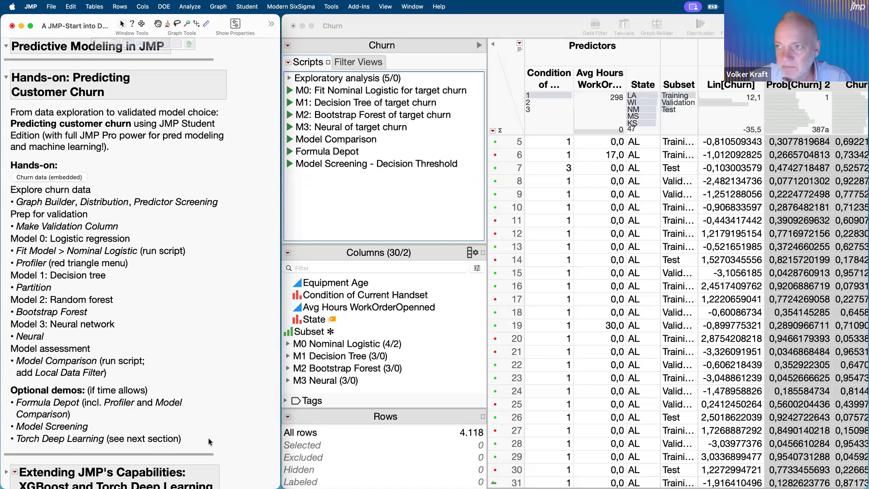
{"action": "left_click", "coordinate": [27, 410]}
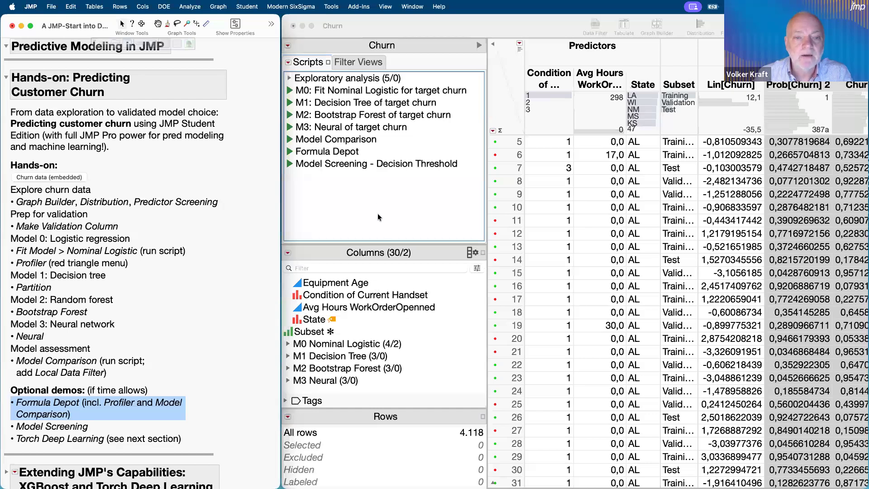
- Run the M2: Bootstrap Forest of target churn script and look up Publish Prediction Formula among the report's column-saving options
{"action": "left_click", "coordinate": [290, 118]}
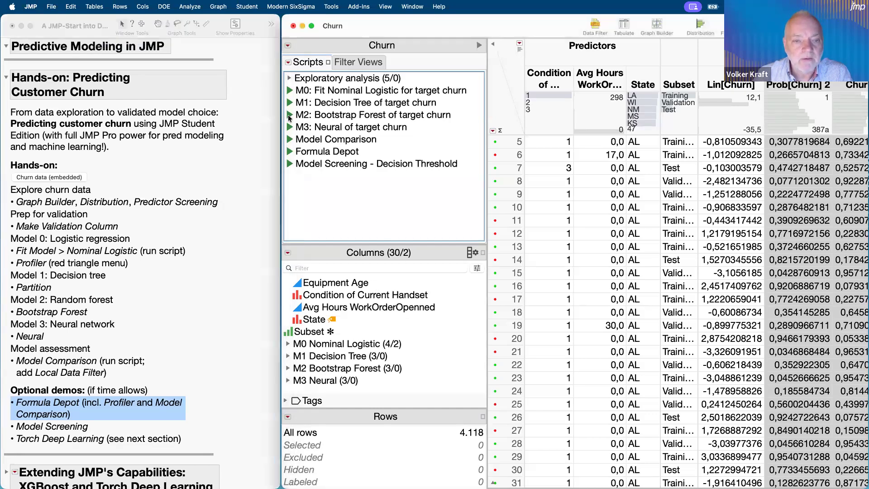
{"action": "left_click", "coordinate": [290, 118]}
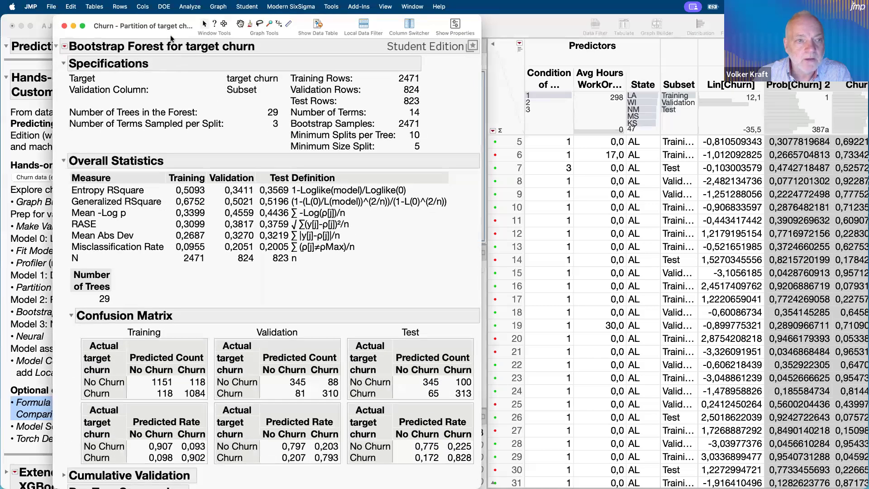
{"action": "left_click_drag", "start_coordinate": [284, 29], "coordinate": [623, 29]}
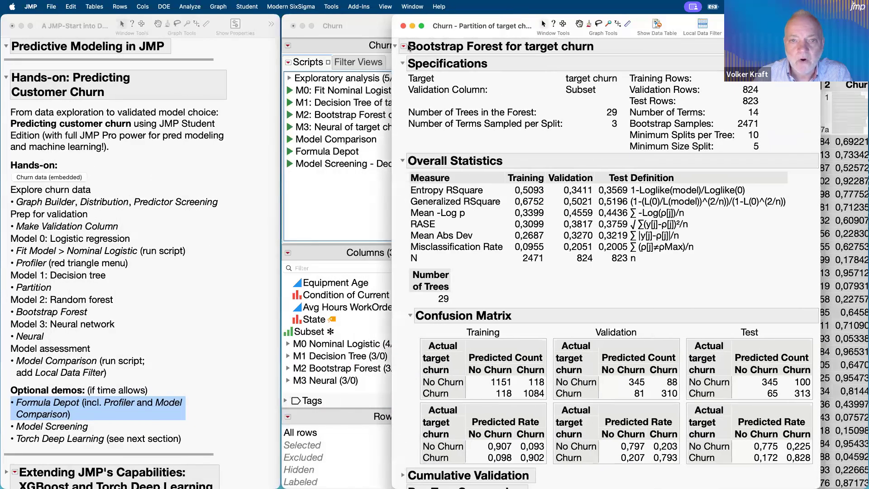
{"action": "left_click", "coordinate": [404, 46]}
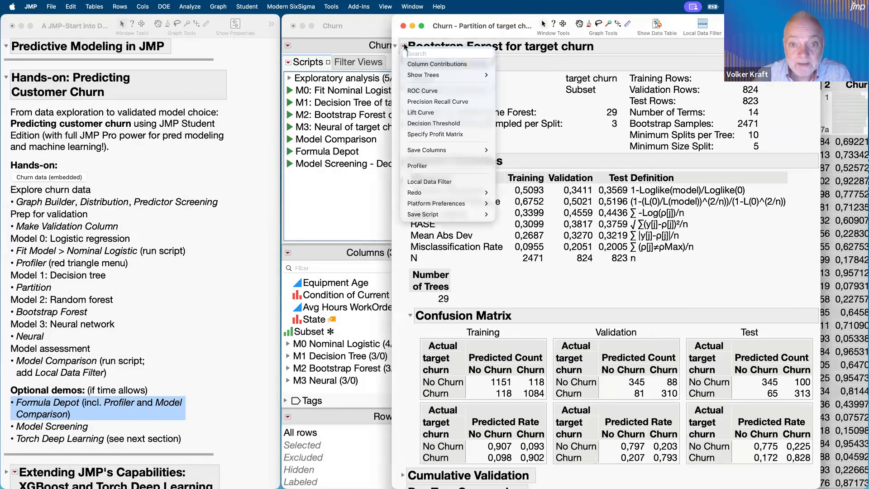
{"action": "mouse_move", "coordinate": [451, 153]}
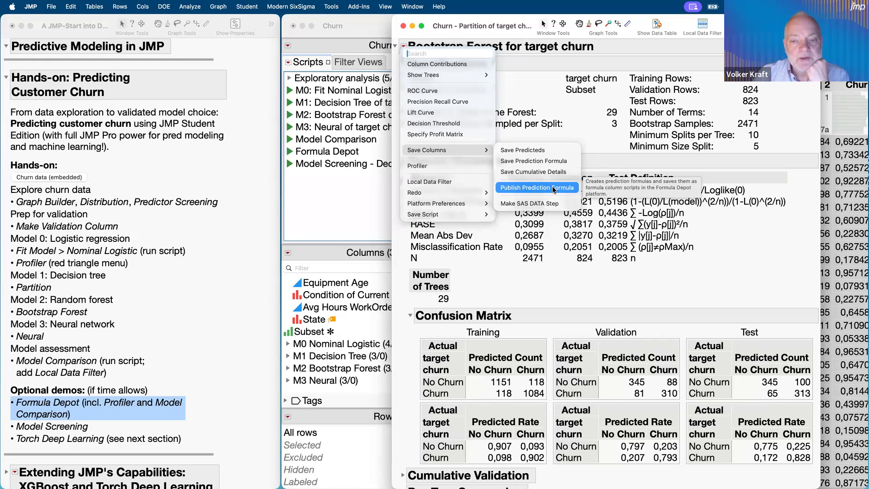
{"action": "left_click", "coordinate": [358, 210]}
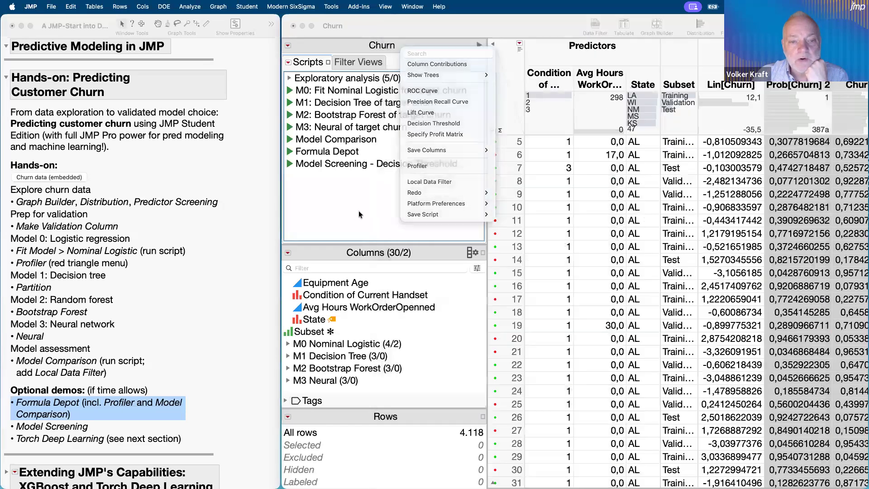
- Run the Formula Depot script and look through its formula scripts for all four churn models and its model comparison by subset
{"action": "left_click", "coordinate": [289, 152]}
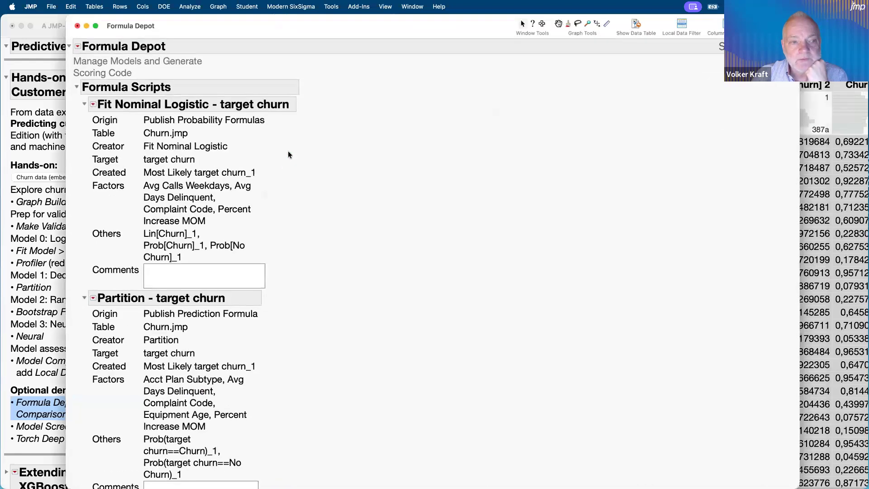
{"action": "left_click_drag", "start_coordinate": [230, 21], "coordinate": [487, 5]}
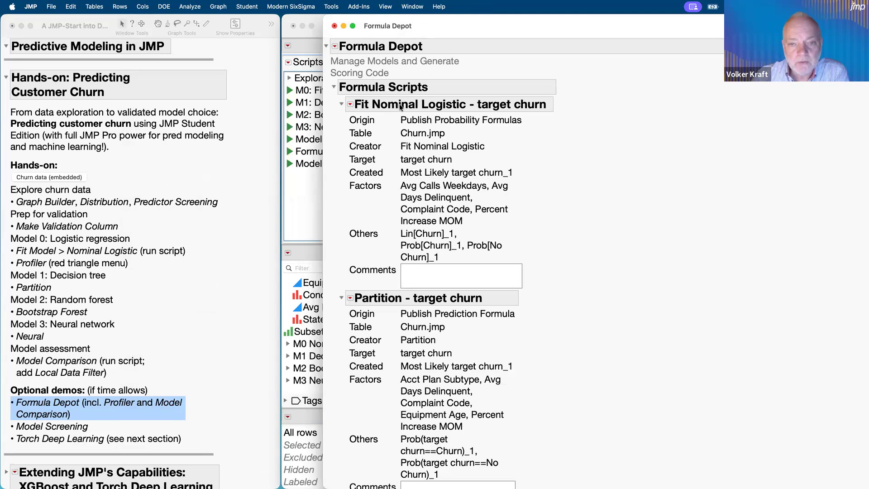
{"action": "scroll", "coordinate": [453, 201], "scroll_direction": "down", "scroll_amount": 8}
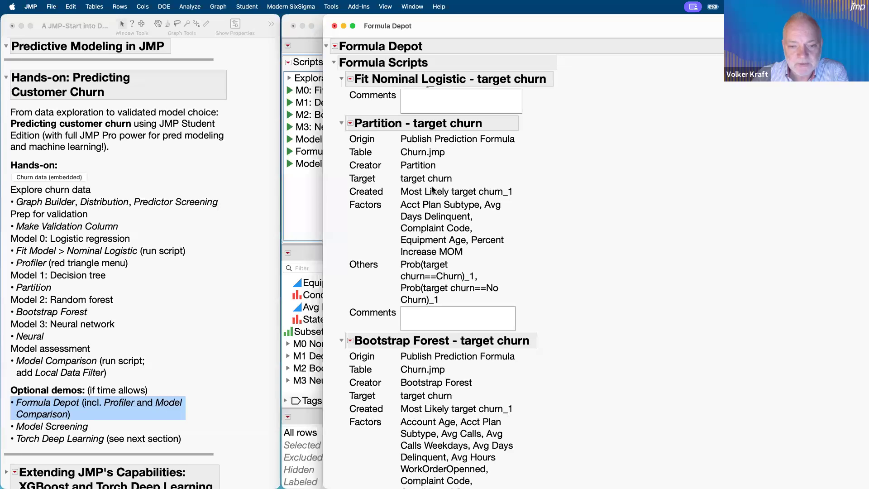
{"action": "scroll", "coordinate": [468, 323], "scroll_direction": "down", "scroll_amount": 6}
{"action": "scroll", "coordinate": [468, 323], "scroll_direction": "down", "scroll_amount": 5}
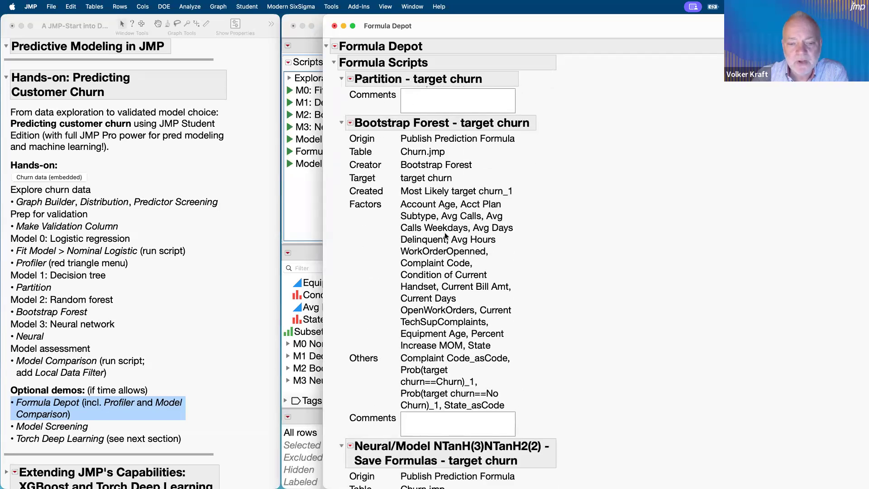
{"action": "scroll", "coordinate": [446, 235], "scroll_direction": "down", "scroll_amount": 17}
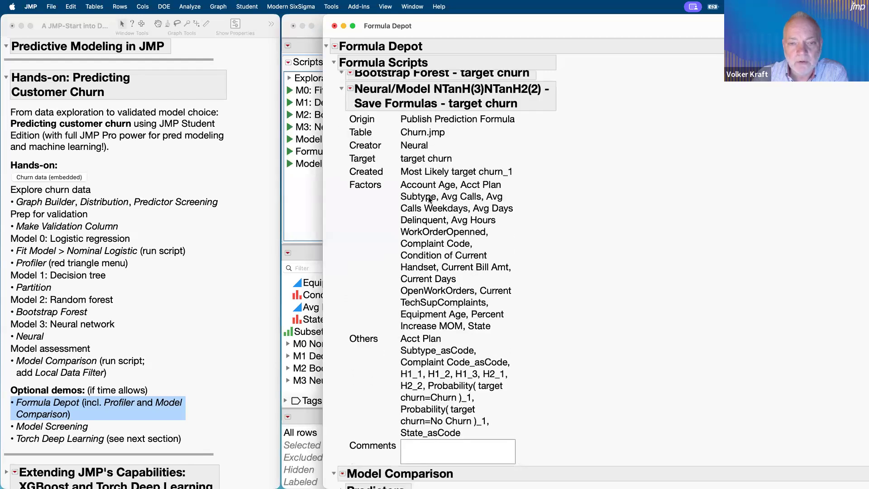
{"action": "scroll", "coordinate": [428, 199], "scroll_direction": "down", "scroll_amount": 4}
{"action": "scroll", "coordinate": [429, 199], "scroll_direction": "down", "scroll_amount": 13}
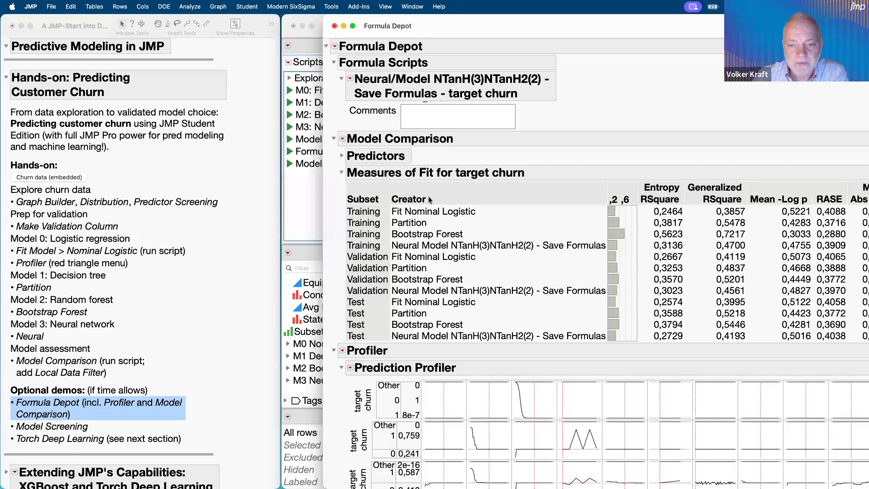
{"action": "scroll", "coordinate": [429, 199], "scroll_direction": "up", "scroll_amount": 20}
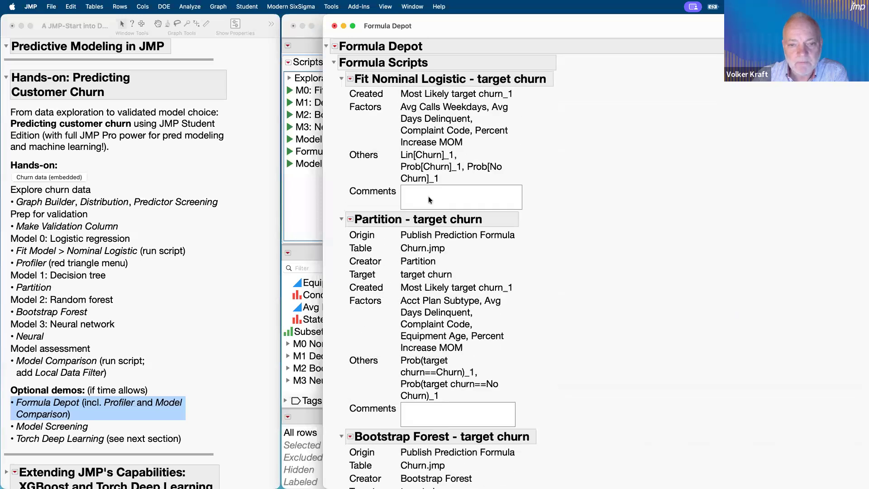
{"action": "scroll", "coordinate": [429, 199], "scroll_direction": "up", "scroll_amount": 4}
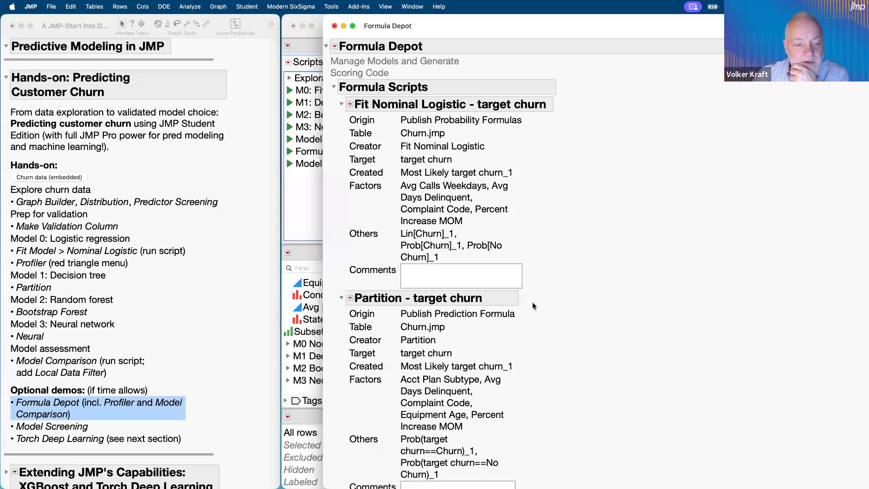
- Set Percent Increase MOM to 17,60 in the Formula Depot's Prediction Profiler
{"action": "scroll", "coordinate": [532, 302], "scroll_direction": "down", "scroll_amount": 20}
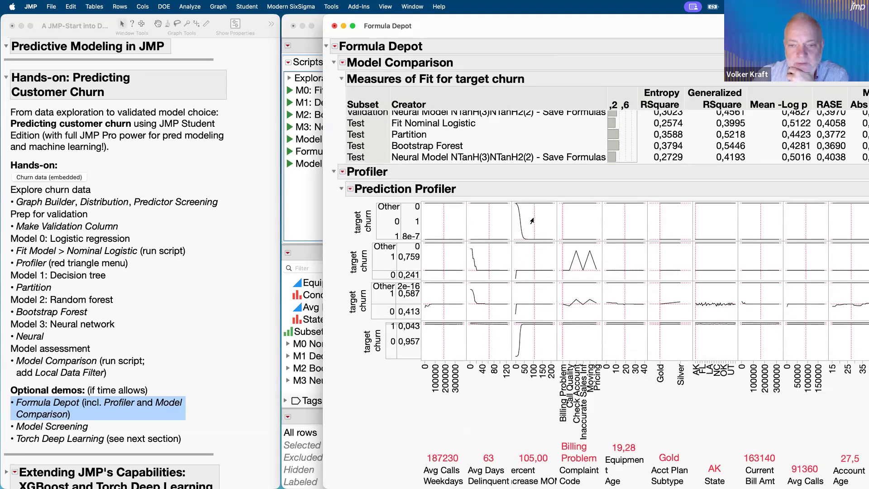
{"action": "left_click_drag", "start_coordinate": [534, 26], "coordinate": [346, 25]}
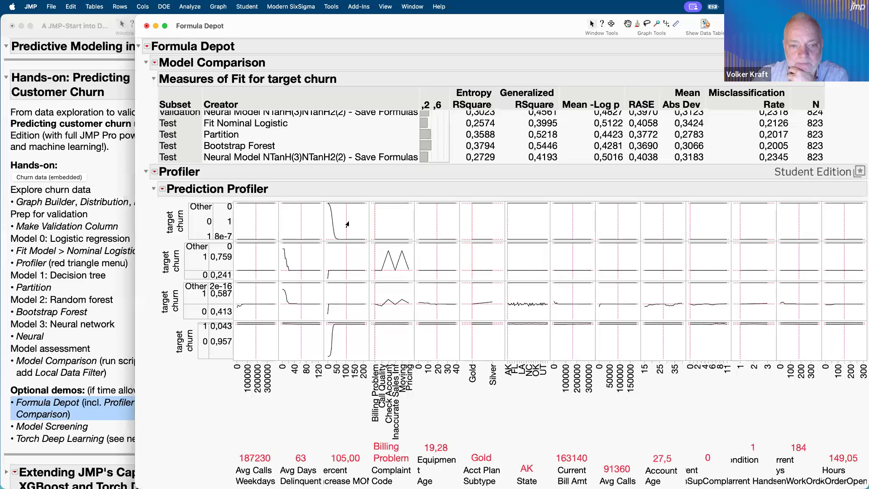
{"action": "left_click_drag", "start_coordinate": [346, 227], "coordinate": [325, 236]}
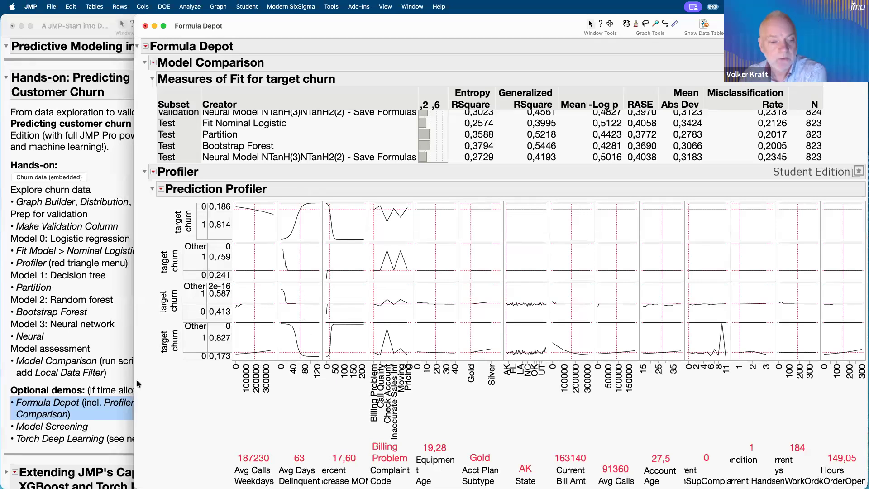
- Review the model comparison by subset and look up the code generation options available for the whole Formula Depot
{"action": "mouse_move", "coordinate": [143, 372]}
{"action": "left_mouse_down"}
{"action": "mouse_move", "coordinate": [142, 278]}
{"action": "mouse_move", "coordinate": [252, 203]}
{"action": "mouse_move", "coordinate": [195, 394]}
{"action": "mouse_move", "coordinate": [144, 343]}
{"action": "left_mouse_up"}
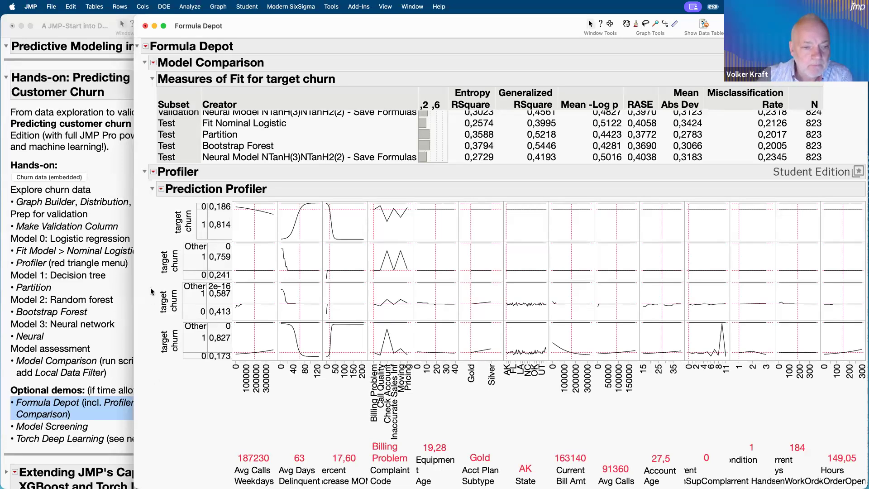
{"action": "scroll", "coordinate": [144, 245], "scroll_direction": "up", "scroll_amount": 3}
{"action": "scroll", "coordinate": [144, 245], "scroll_direction": "up", "scroll_amount": 1}
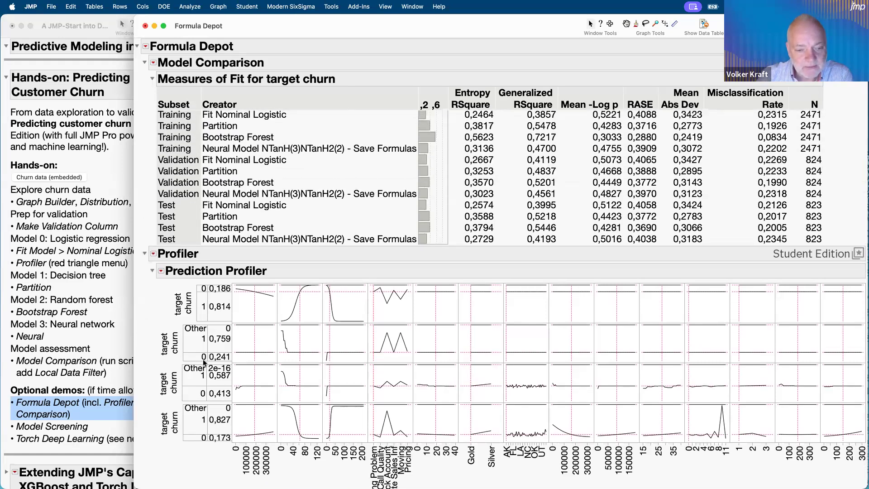
{"action": "scroll", "coordinate": [203, 362], "scroll_direction": "up", "scroll_amount": 10}
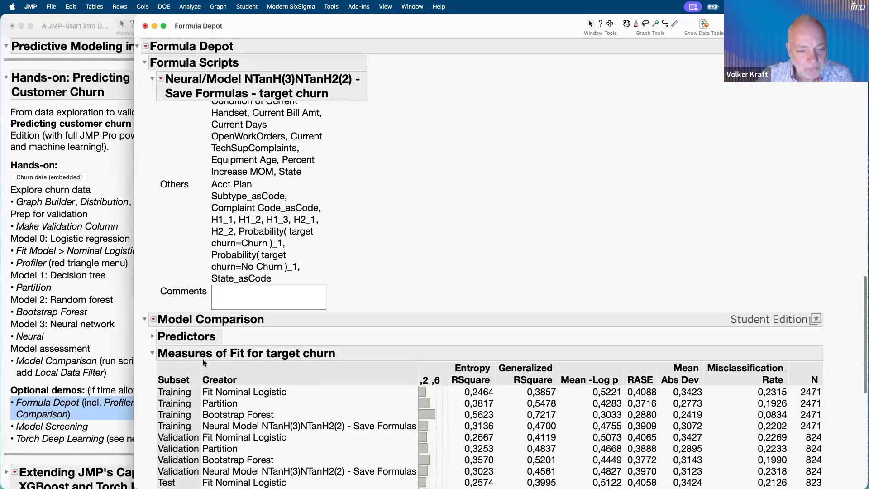
{"action": "scroll", "coordinate": [222, 364], "scroll_direction": "down", "scroll_amount": 6}
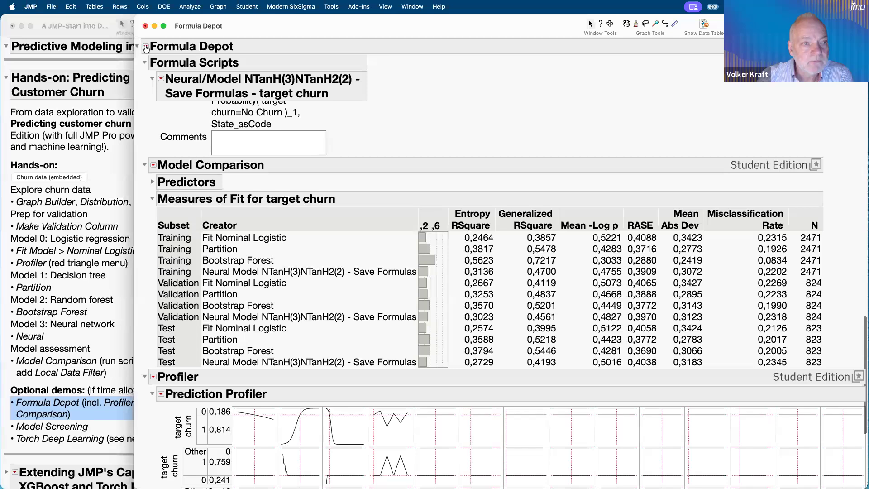
{"action": "left_click", "coordinate": [146, 47]}
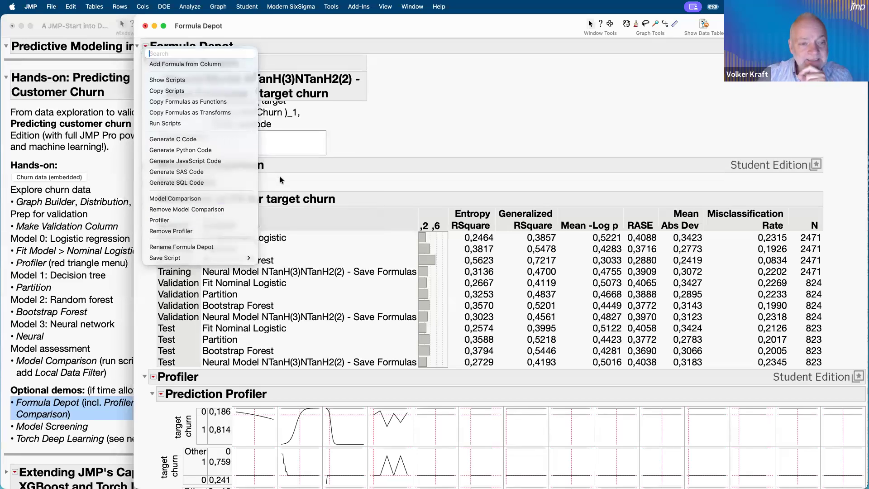
{"action": "left_click", "coordinate": [263, 196]}
- Generate Python code for the Bootstrap Forest - target churn formula in the Formula Depot
{"action": "scroll", "coordinate": [263, 197], "scroll_direction": "up", "scroll_amount": 10}
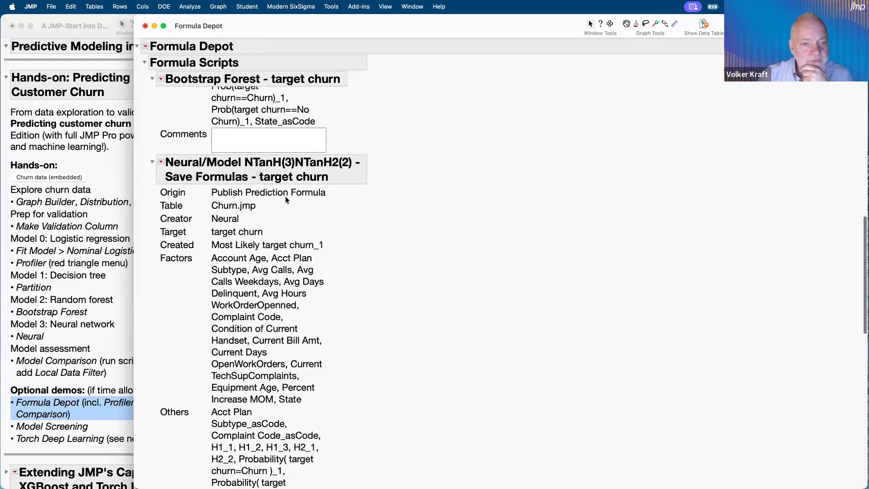
{"action": "scroll", "coordinate": [286, 200], "scroll_direction": "up", "scroll_amount": 5}
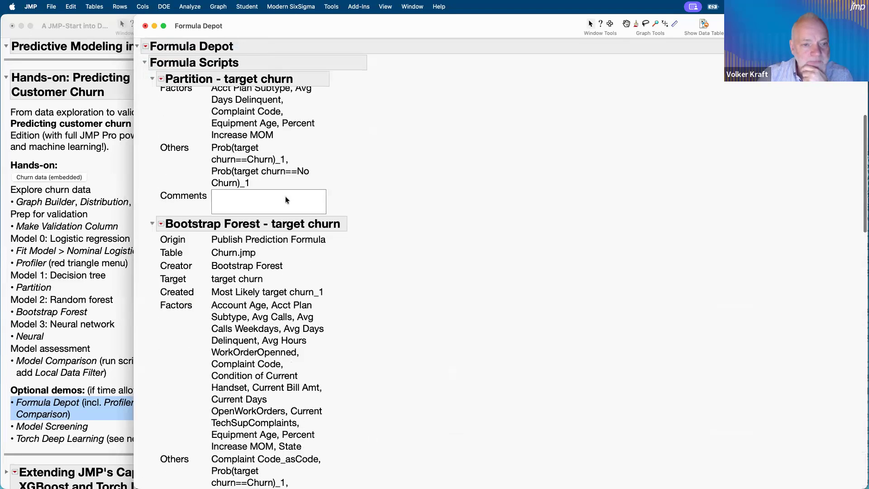
{"action": "scroll", "coordinate": [286, 200], "scroll_direction": "down", "scroll_amount": 3}
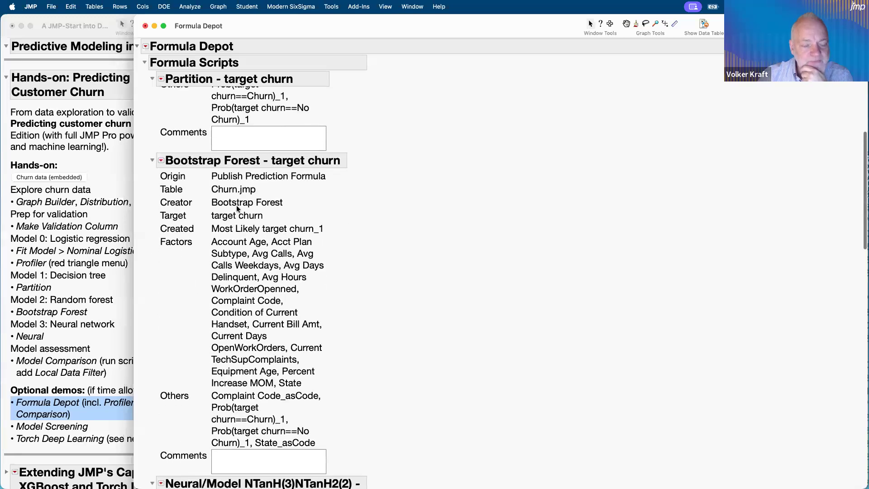
{"action": "scroll", "coordinate": [245, 250], "scroll_direction": "down", "scroll_amount": 2}
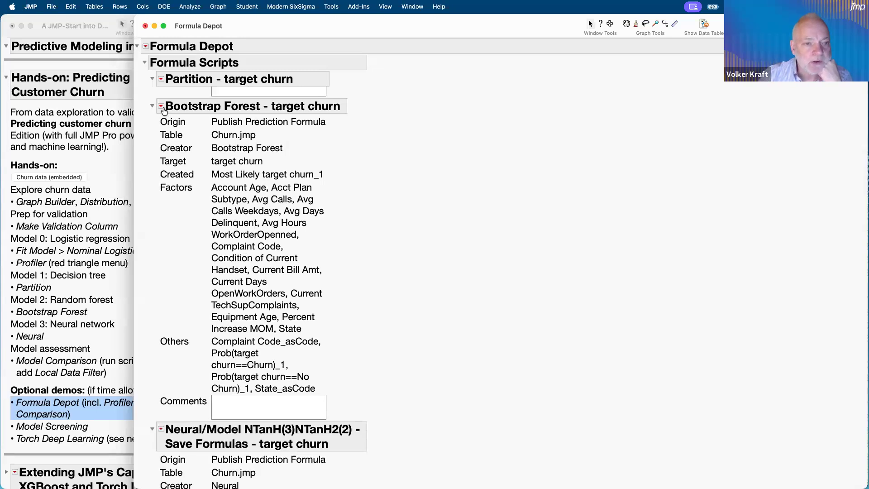
{"action": "left_click", "coordinate": [161, 107]}
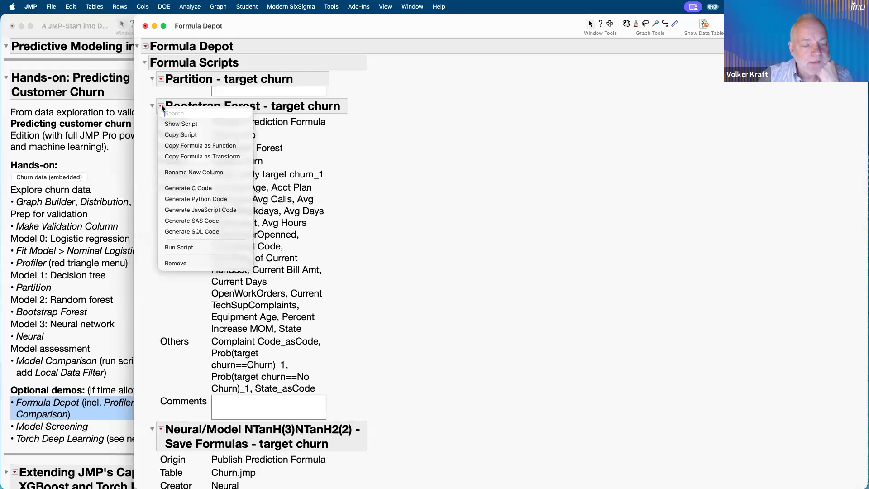
{"action": "left_click", "coordinate": [234, 199]}
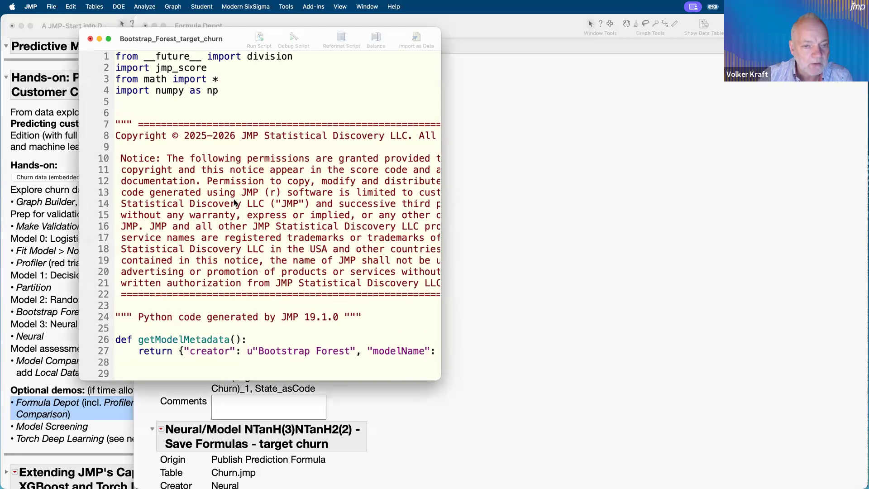
- Enlarge the Bootstrap_Forest_target_churn script window and read through its input metadata and scoring code
{"action": "left_click_drag", "start_coordinate": [440, 378], "coordinate": [837, 420]}
{"action": "scroll", "coordinate": [503, 357], "scroll_direction": "down", "scroll_amount": 20}
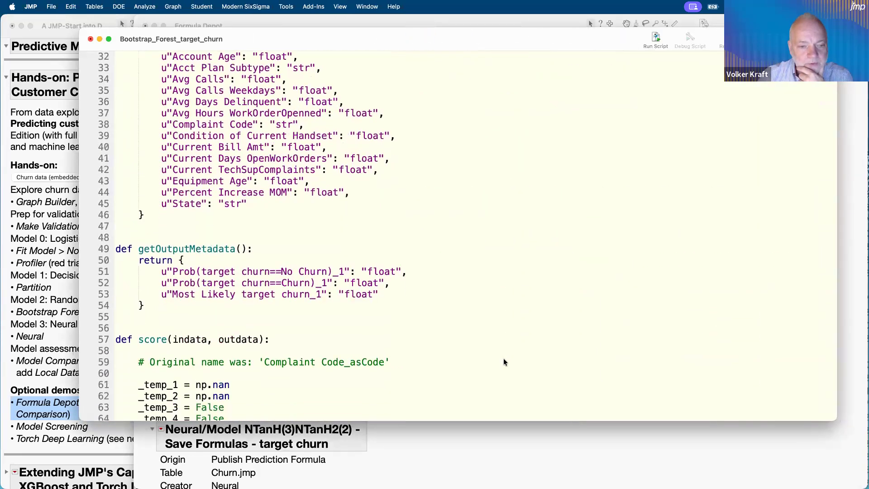
{"action": "scroll", "coordinate": [503, 361], "scroll_direction": "down", "scroll_amount": 20}
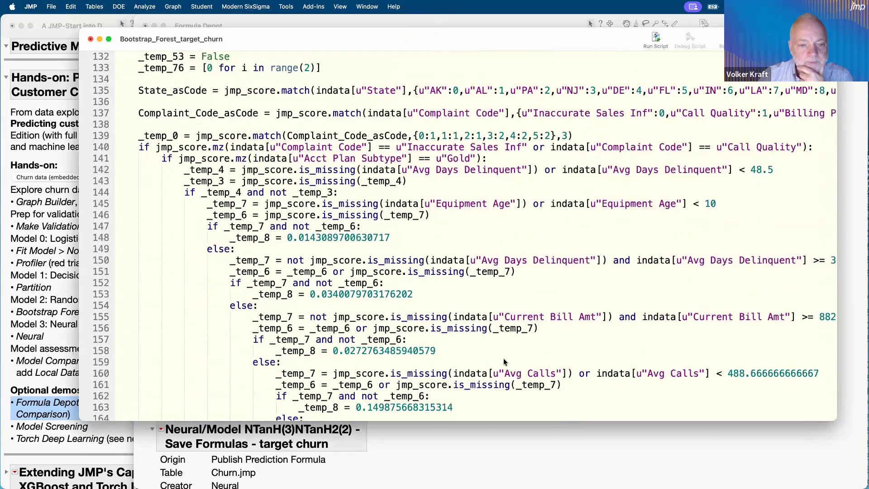
{"action": "scroll", "coordinate": [504, 361], "scroll_direction": "down", "scroll_amount": 9}
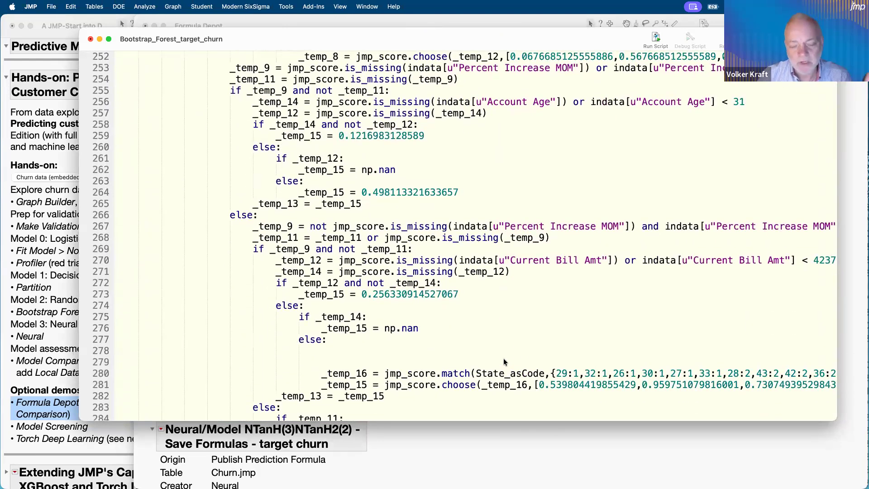
- Close the generated Python script and the Formula Depot report without saving either one
{"action": "left_click", "coordinate": [90, 40]}
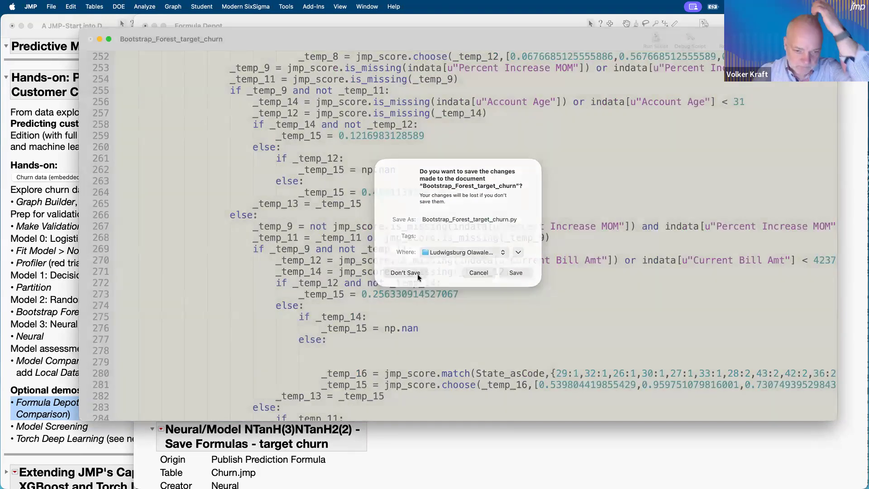
{"action": "left_click", "coordinate": [417, 273]}
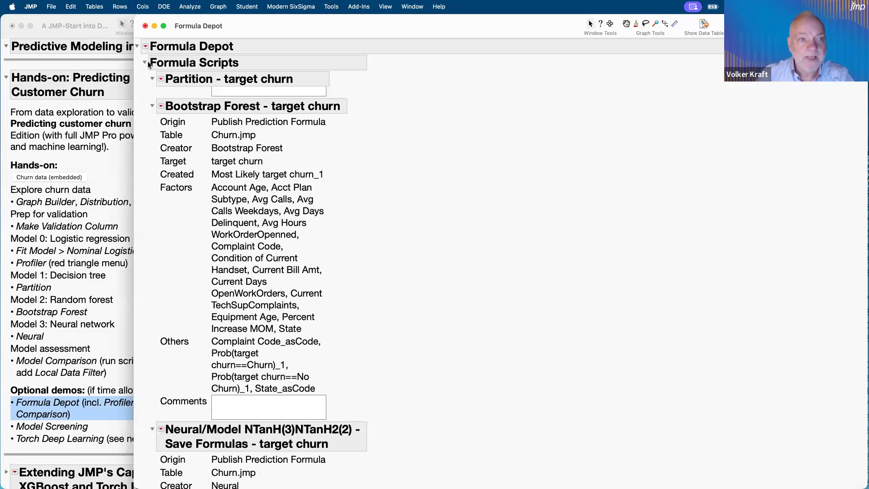
{"action": "left_click", "coordinate": [145, 26]}
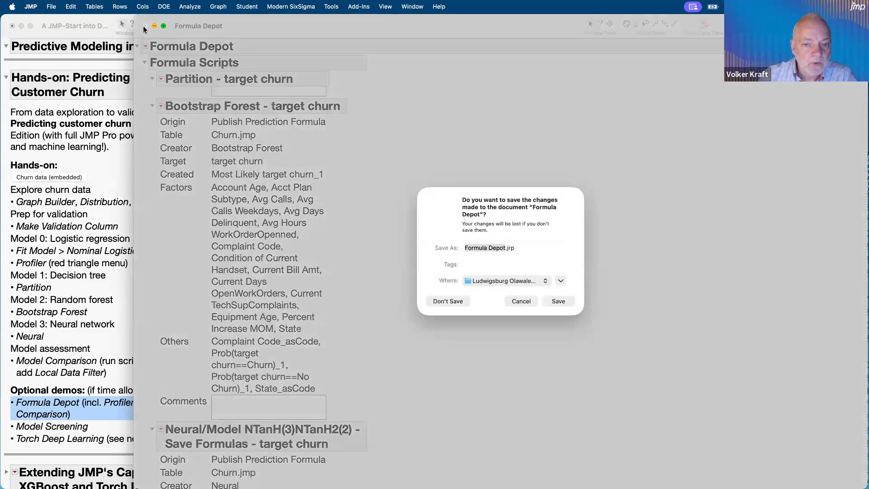
{"action": "left_click", "coordinate": [448, 301]}
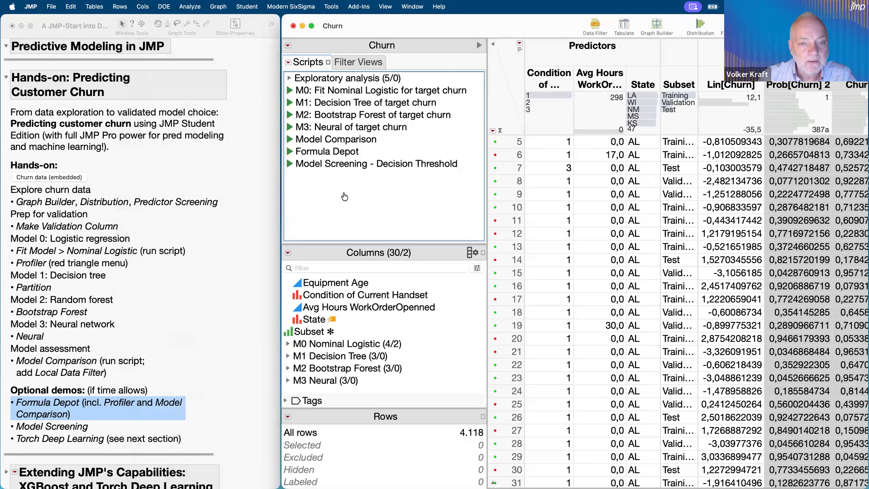
- Highlight Model Screening in the journal, run the Model Screening - Decision Threshold script and move its report beside the journal
{"action": "left_click", "coordinate": [48, 427]}
{"action": "left_click", "coordinate": [48, 427]}
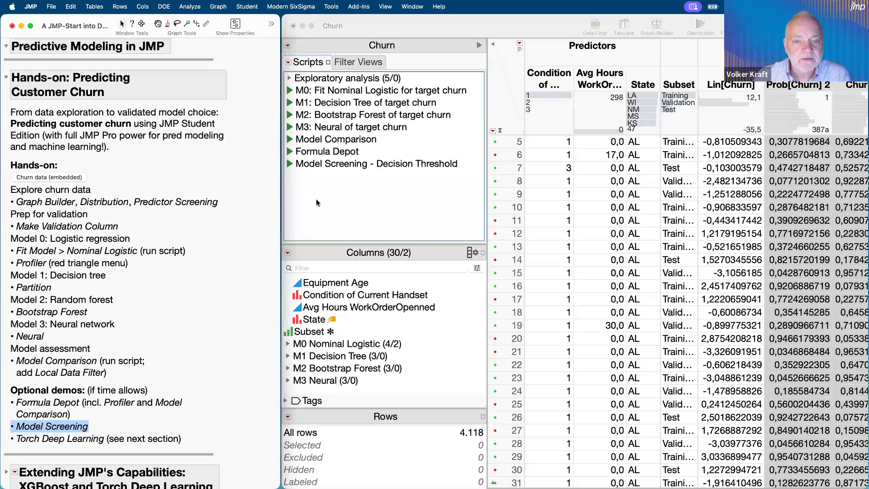
{"action": "left_click", "coordinate": [289, 164]}
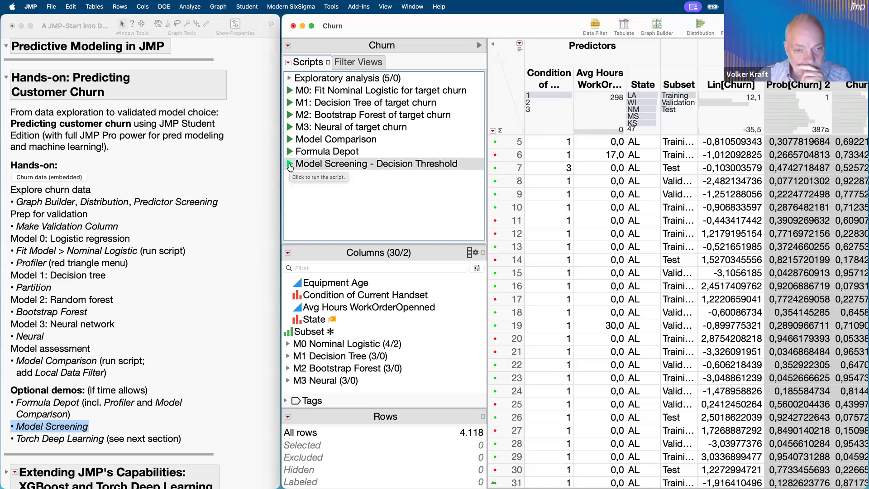
{"action": "left_click", "coordinate": [290, 167]}
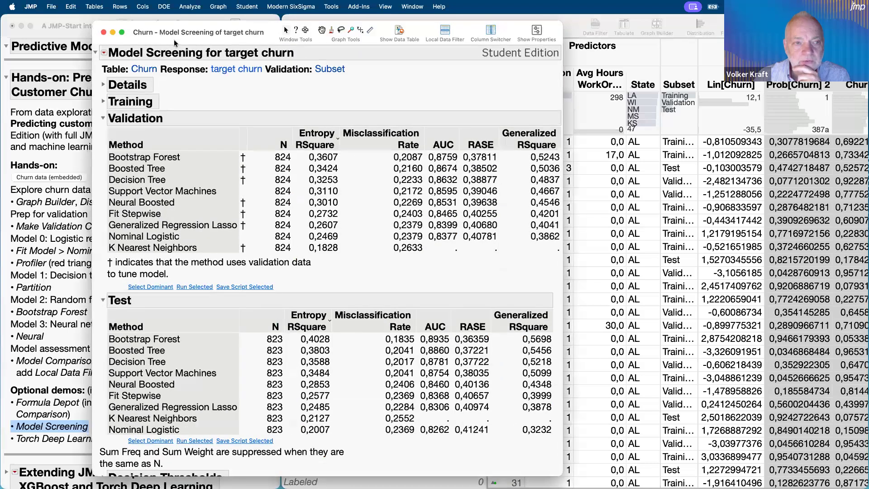
{"action": "left_click_drag", "start_coordinate": [177, 37], "coordinate": [598, 6]}
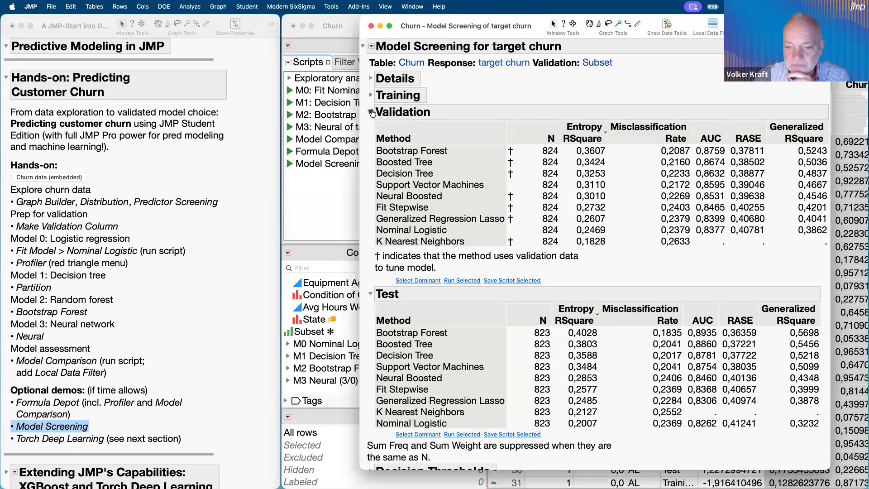
- Collapse the Validation results and sort the Test results by misclassification rate in ascending order
{"action": "left_click", "coordinate": [372, 112]}
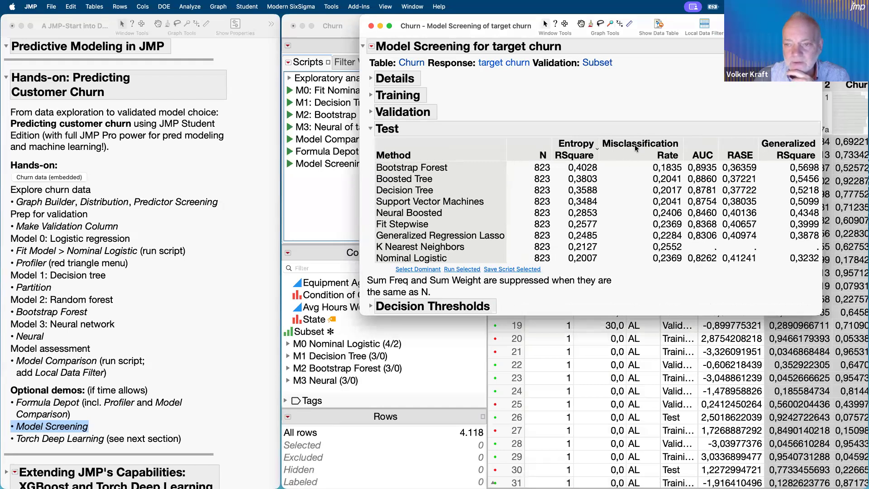
{"action": "left_click", "coordinate": [647, 144]}
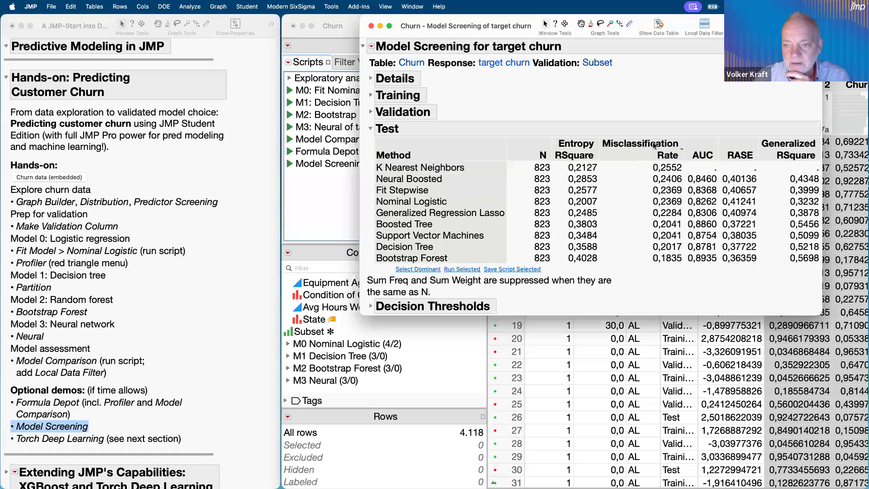
{"action": "left_click", "coordinate": [653, 145]}
{"action": "left_click", "coordinate": [655, 151]}
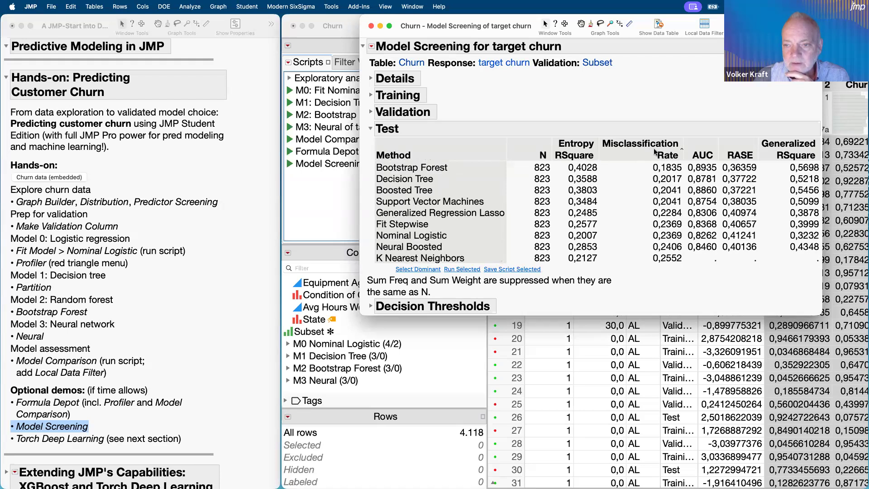
{"action": "mouse_move", "coordinate": [368, 161]}
{"action": "left_mouse_down"}
{"action": "mouse_move", "coordinate": [367, 179]}
{"action": "mouse_move", "coordinate": [462, 178]}
{"action": "mouse_move", "coordinate": [464, 164]}
{"action": "mouse_move", "coordinate": [382, 156]}
{"action": "left_mouse_up"}
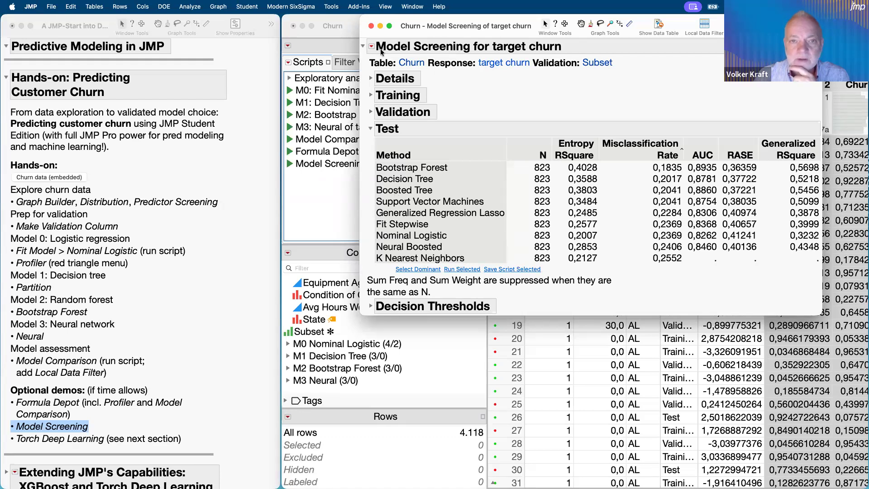
- Locate Model Screening among the predictive modeling platforms and relaunch the target churn screening analysis from its report
{"action": "left_click", "coordinate": [190, 6]}
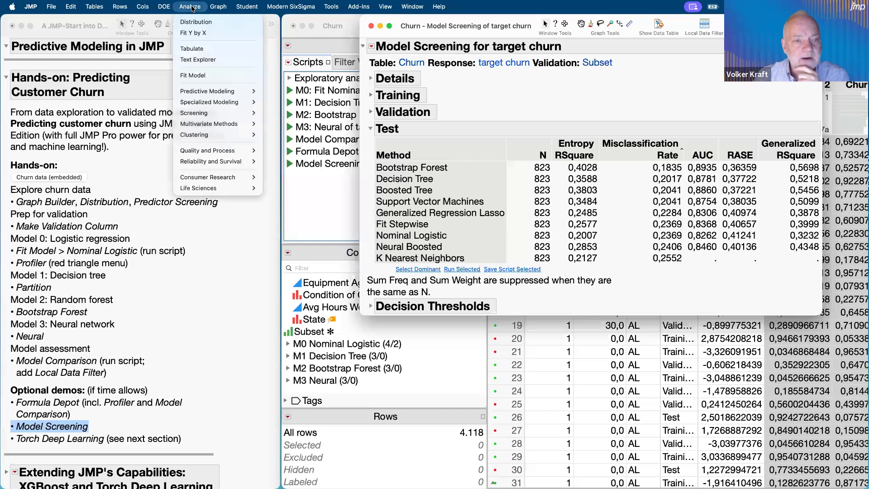
{"action": "mouse_move", "coordinate": [201, 93]}
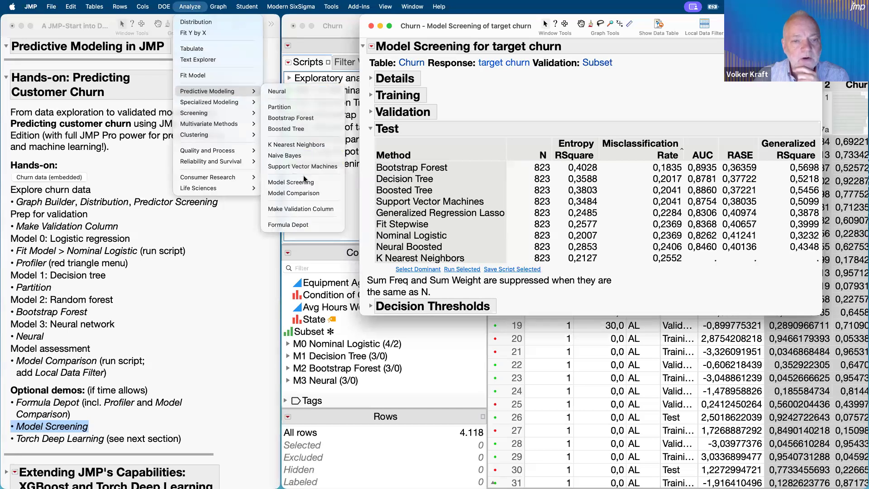
{"action": "left_click", "coordinate": [313, 183]}
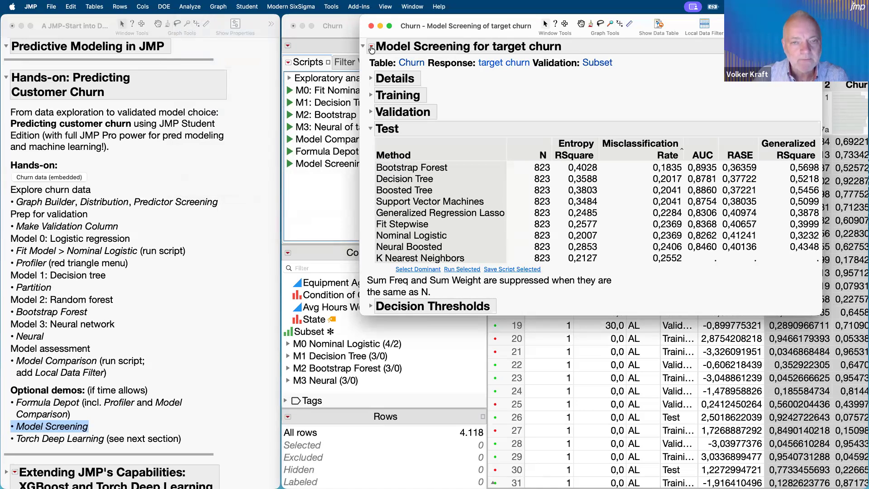
{"action": "left_click", "coordinate": [372, 47]}
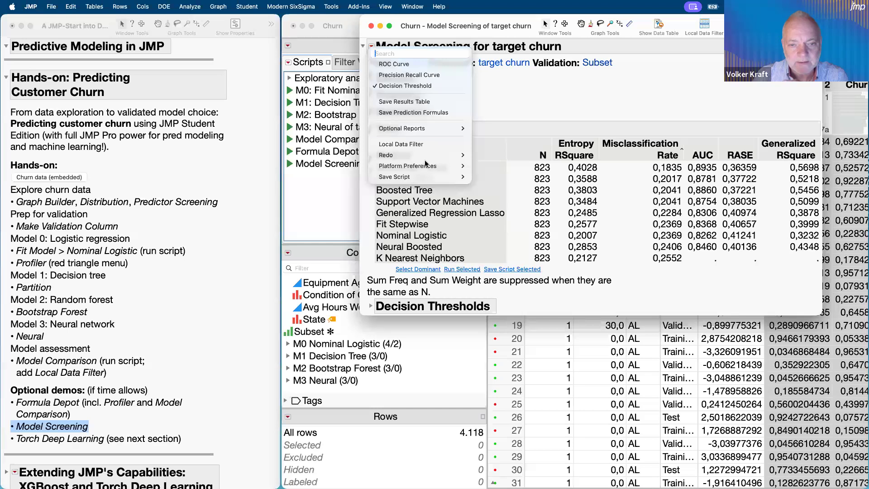
{"action": "mouse_move", "coordinate": [457, 155]}
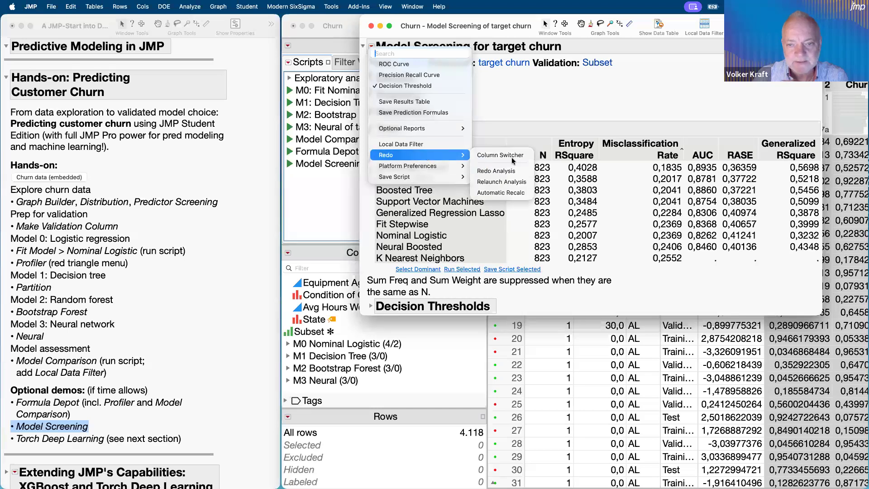
{"action": "left_click", "coordinate": [512, 182]}
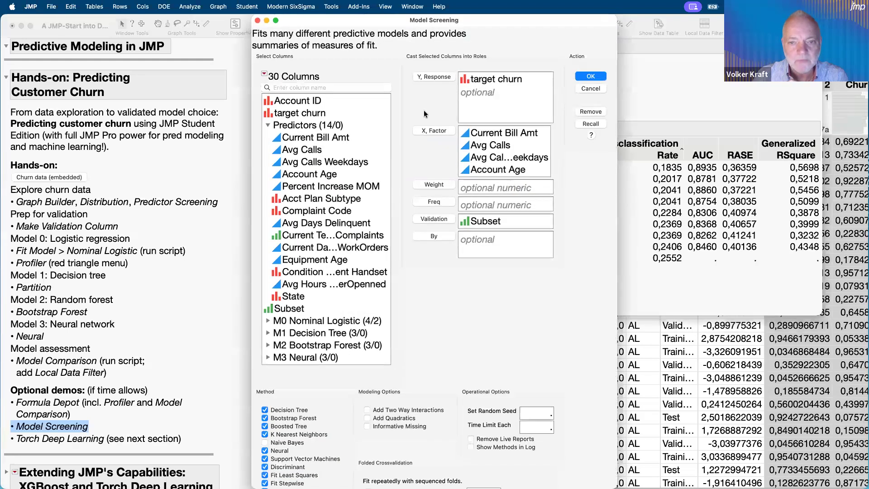
- Examine the methods selected in the Model Screening launch dialog and circle the method list
{"action": "mouse_move", "coordinate": [538, 286]}
{"action": "left_mouse_down"}
{"action": "mouse_move", "coordinate": [617, 197]}
{"action": "mouse_move", "coordinate": [572, 50]}
{"action": "mouse_move", "coordinate": [470, 307]}
{"action": "mouse_move", "coordinate": [553, 267]}
{"action": "left_mouse_up"}
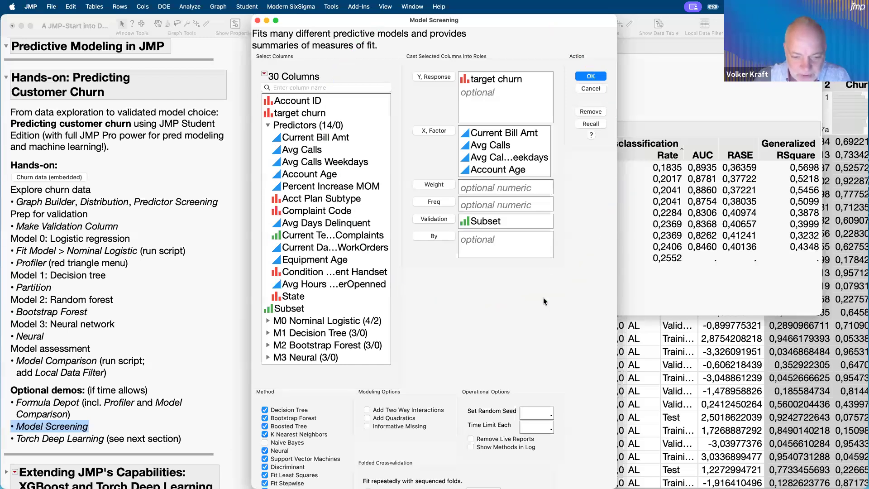
{"action": "scroll", "coordinate": [543, 297], "scroll_direction": "down", "scroll_amount": 3}
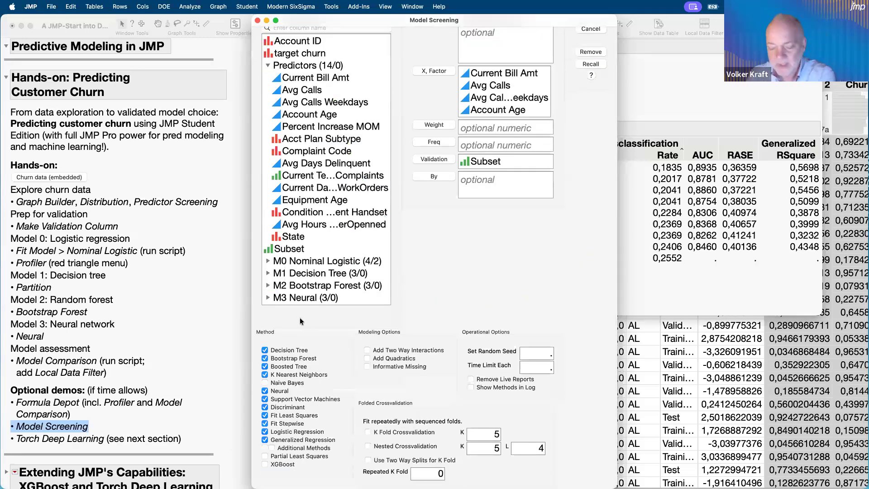
{"action": "mouse_move", "coordinate": [252, 338]}
{"action": "left_mouse_down"}
{"action": "mouse_move", "coordinate": [247, 422]}
{"action": "mouse_move", "coordinate": [312, 481]}
{"action": "mouse_move", "coordinate": [366, 460]}
{"action": "left_mouse_up"}
{"action": "left_click_drag", "start_coordinate": [369, 398], "coordinate": [247, 324]}
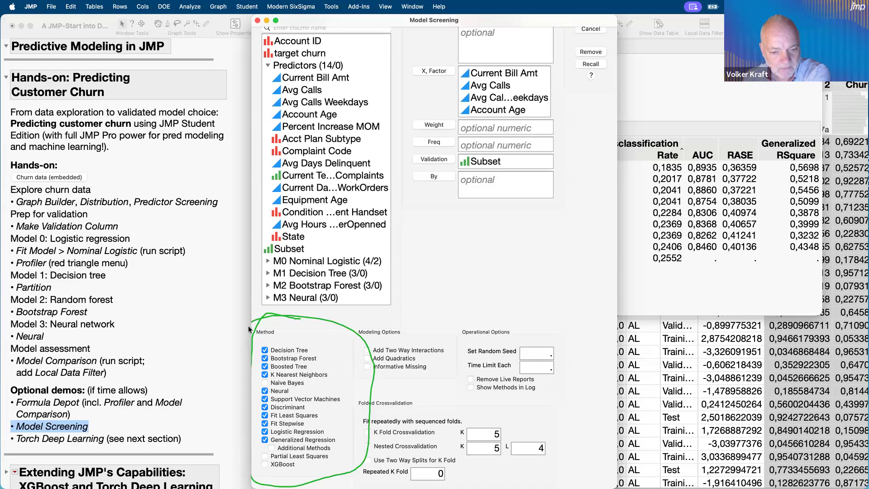
- Close the Model Screening launch dialog without rerunning the analysis
{"action": "mouse_move", "coordinate": [420, 319]}
{"action": "left_mouse_down"}
{"action": "mouse_move", "coordinate": [319, 353]}
{"action": "mouse_move", "coordinate": [421, 322]}
{"action": "left_mouse_up"}
{"action": "mouse_move", "coordinate": [584, 395]}
{"action": "left_mouse_down"}
{"action": "mouse_move", "coordinate": [448, 363]}
{"action": "mouse_move", "coordinate": [330, 419]}
{"action": "mouse_move", "coordinate": [609, 417]}
{"action": "left_mouse_up"}
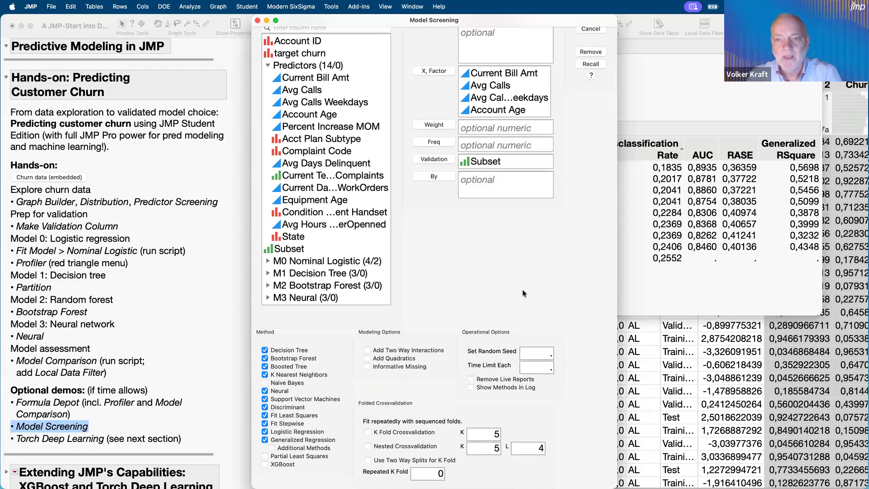
{"action": "scroll", "coordinate": [522, 289], "scroll_direction": "up", "scroll_amount": 5}
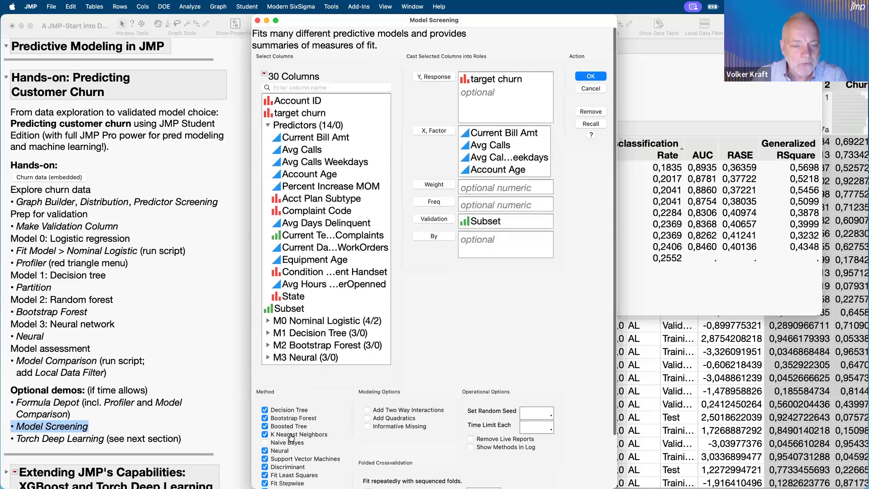
{"action": "left_click", "coordinate": [258, 20]}
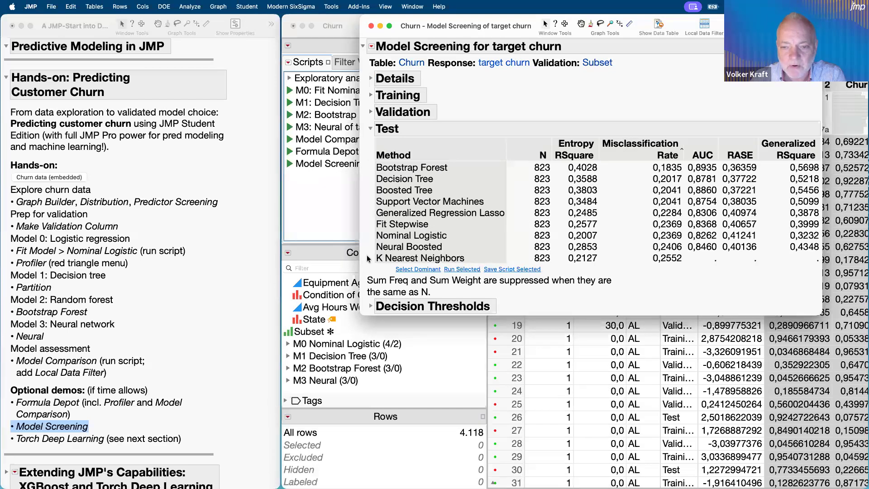
- Select Bootstrap Forest in the Test results and close the Model Screening report
{"action": "left_click", "coordinate": [434, 170]}
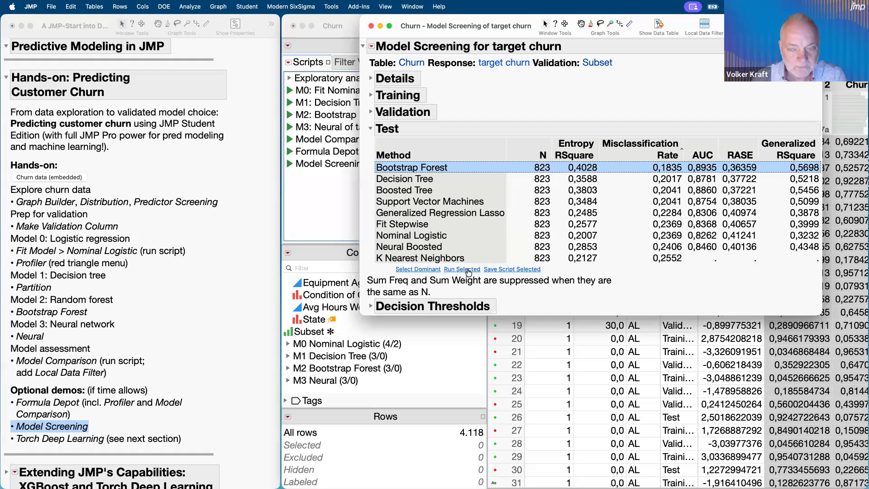
{"action": "left_click", "coordinate": [371, 27]}
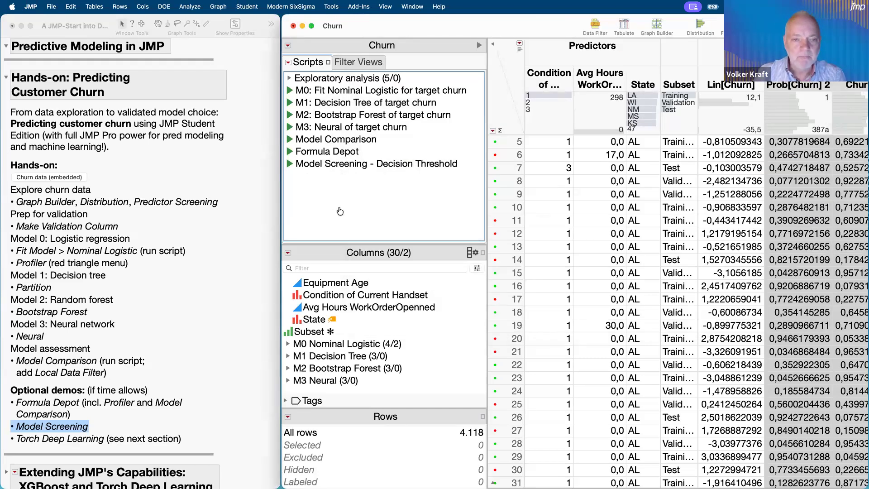
- Highlight the saved M0 to M3 model scripts of the Churn table one after another and clear the selection
{"action": "left_click", "coordinate": [353, 91]}
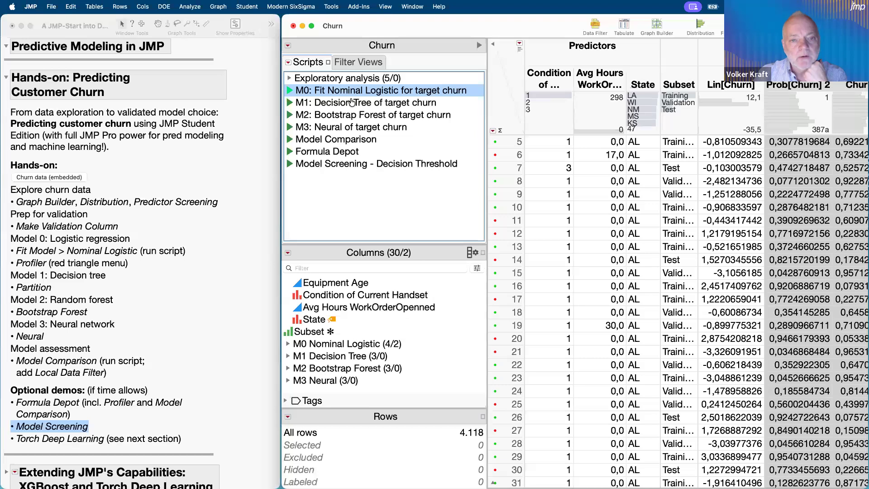
{"action": "left_click", "coordinate": [351, 103]}
{"action": "left_click", "coordinate": [348, 115]}
{"action": "left_click", "coordinate": [341, 127]}
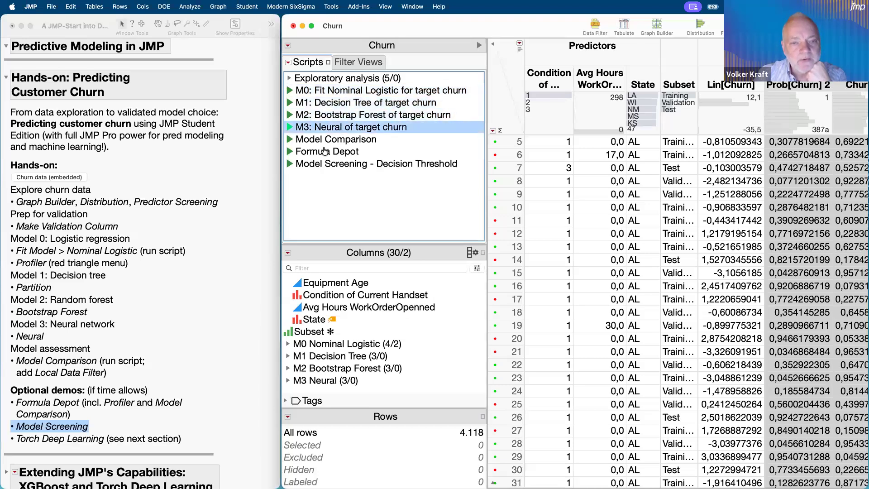
{"action": "left_click", "coordinate": [341, 193]}
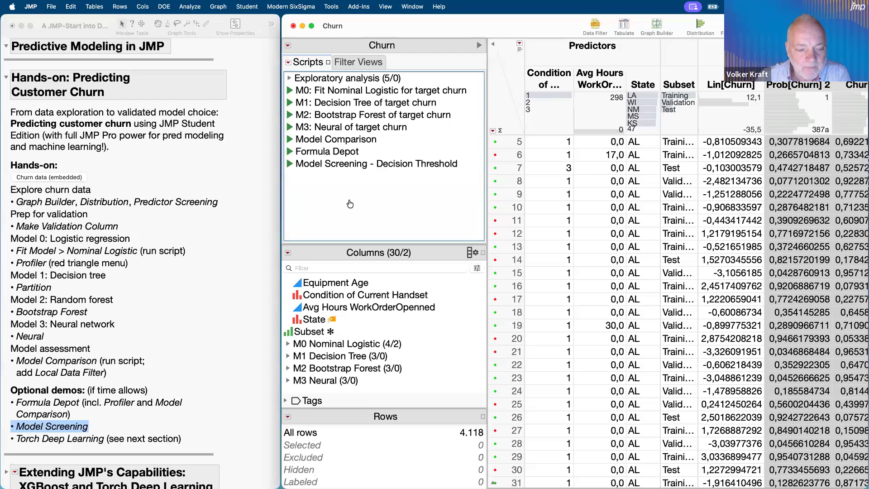
- Highlight the Torch Deep Learning entry in the journal and expand the section on extending JMP with XGBoost and Torch Deep Learning
{"action": "left_click", "coordinate": [75, 442]}
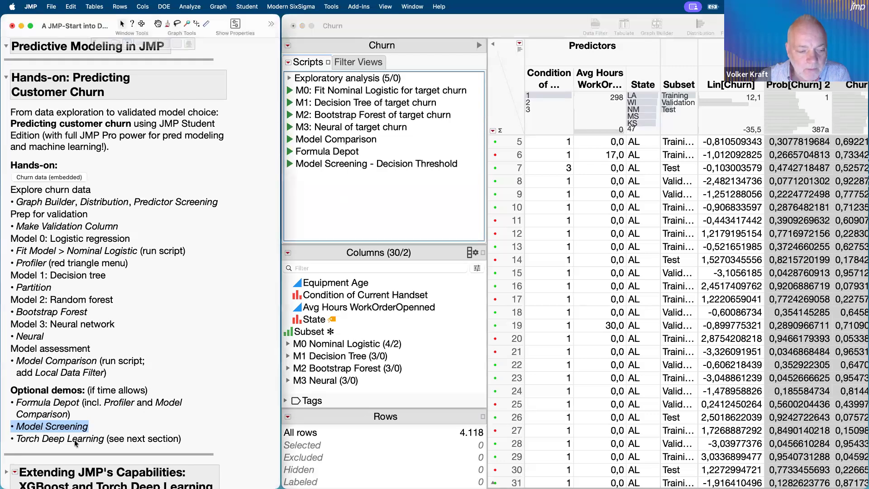
{"action": "left_click", "coordinate": [75, 442]}
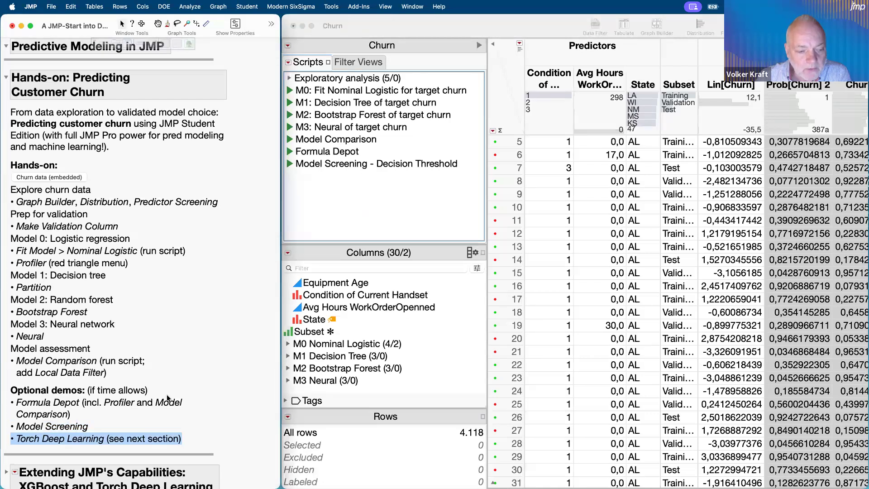
{"action": "scroll", "coordinate": [171, 399], "scroll_direction": "down", "scroll_amount": 5}
{"action": "scroll", "coordinate": [167, 395], "scroll_direction": "up", "scroll_amount": 3}
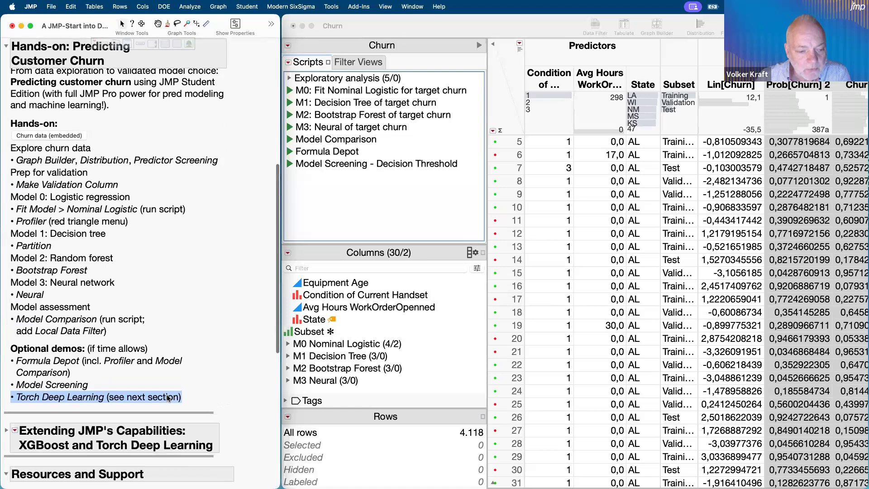
{"action": "left_click", "coordinate": [6, 432]}
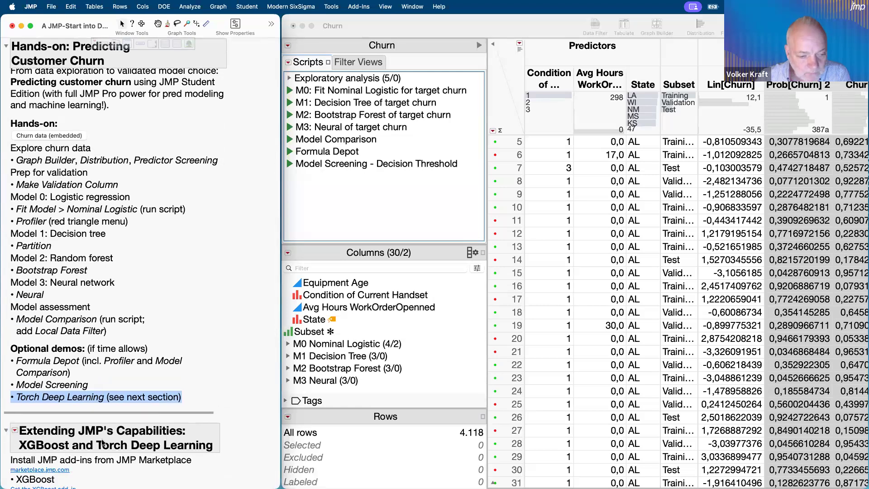
{"action": "scroll", "coordinate": [102, 441], "scroll_direction": "down", "scroll_amount": 8}
{"action": "scroll", "coordinate": [101, 439], "scroll_direction": "up", "scroll_amount": 1}
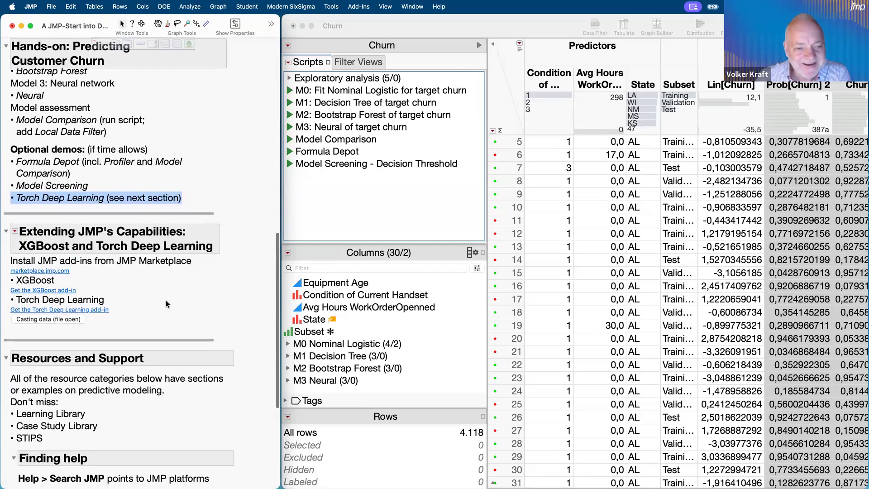
- Open the casting data table from the journal, then place it beside the journal and enlarge its window
{"action": "left_click_drag", "start_coordinate": [232, 224], "coordinate": [232, 314]}
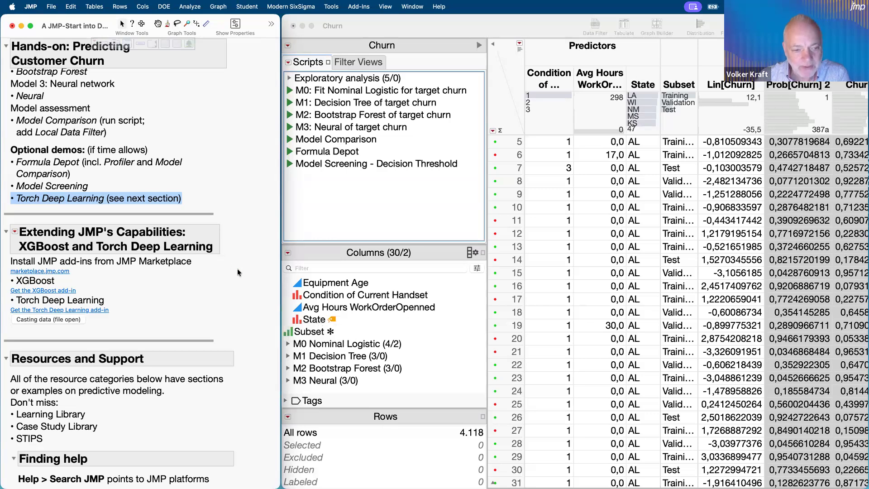
{"action": "mouse_move", "coordinate": [205, 260]}
{"action": "left_mouse_down"}
{"action": "mouse_move", "coordinate": [109, 279]}
{"action": "mouse_move", "coordinate": [206, 278]}
{"action": "left_mouse_up"}
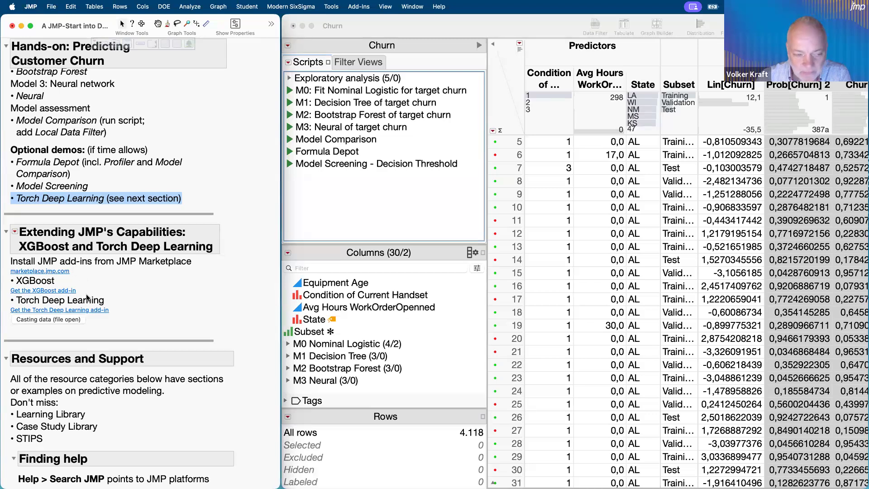
{"action": "mouse_move", "coordinate": [79, 274]}
{"action": "left_mouse_down"}
{"action": "mouse_move", "coordinate": [4, 271]}
{"action": "mouse_move", "coordinate": [97, 287]}
{"action": "left_mouse_up"}
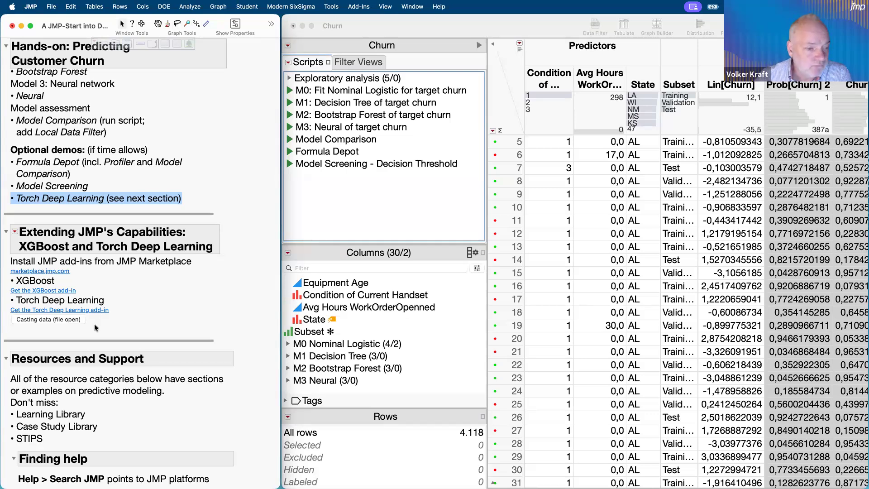
{"action": "left_click", "coordinate": [53, 320]}
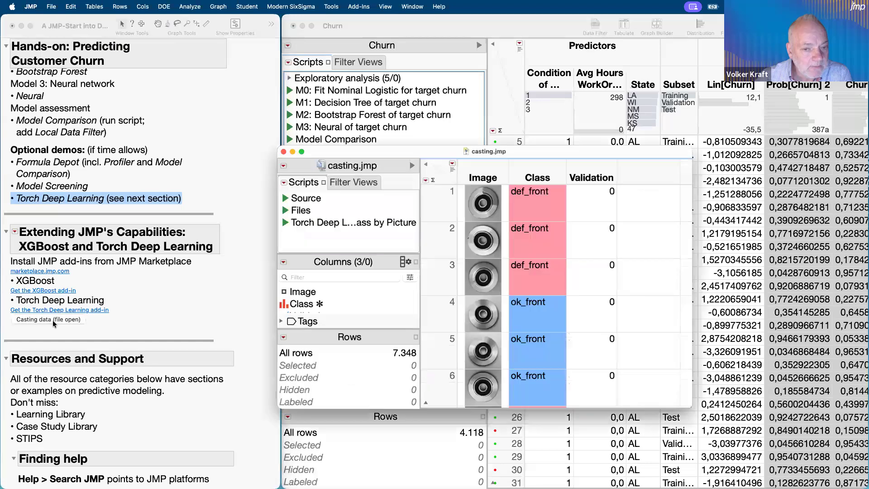
{"action": "left_click_drag", "start_coordinate": [379, 156], "coordinate": [409, 25]}
{"action": "left_click_drag", "start_coordinate": [723, 299], "coordinate": [819, 488]}
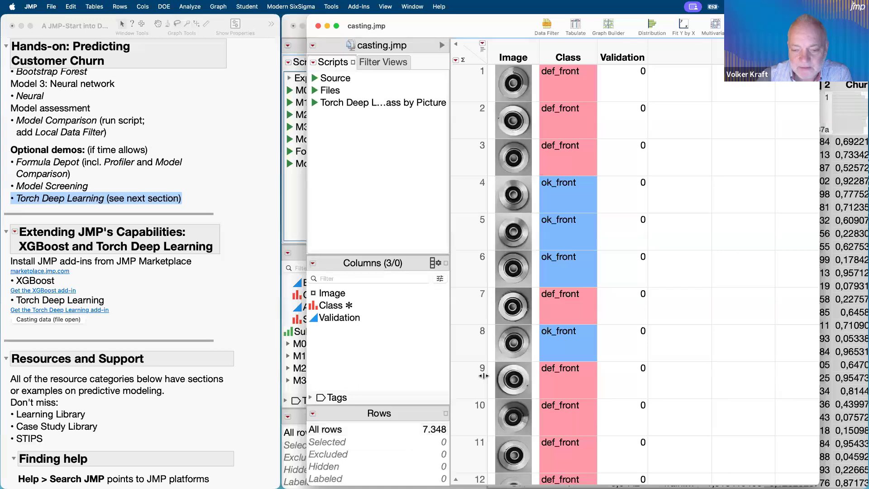
- Look through the casting images and their class labels in the data table
{"action": "scroll", "coordinate": [514, 390], "scroll_direction": "down", "scroll_amount": 5}
{"action": "scroll", "coordinate": [514, 390], "scroll_direction": "down", "scroll_amount": 15}
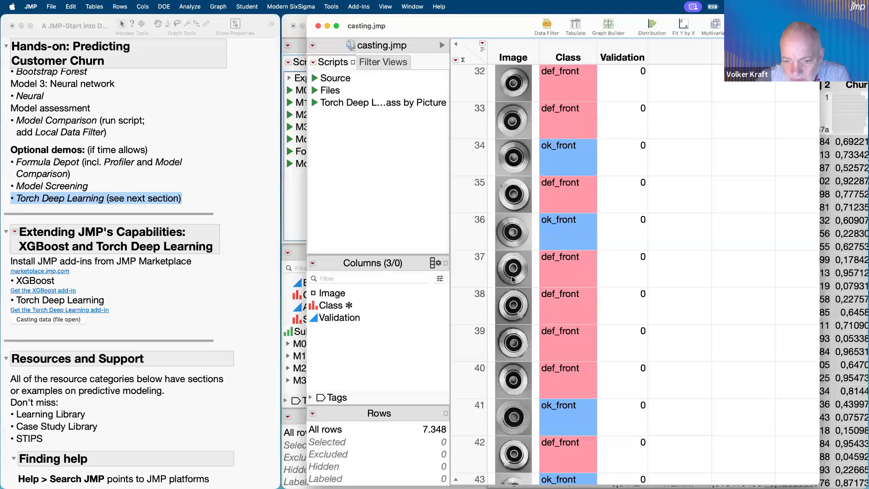
{"action": "scroll", "coordinate": [511, 275], "scroll_direction": "up", "scroll_amount": 15}
{"action": "scroll", "coordinate": [511, 276], "scroll_direction": "up", "scroll_amount": 3}
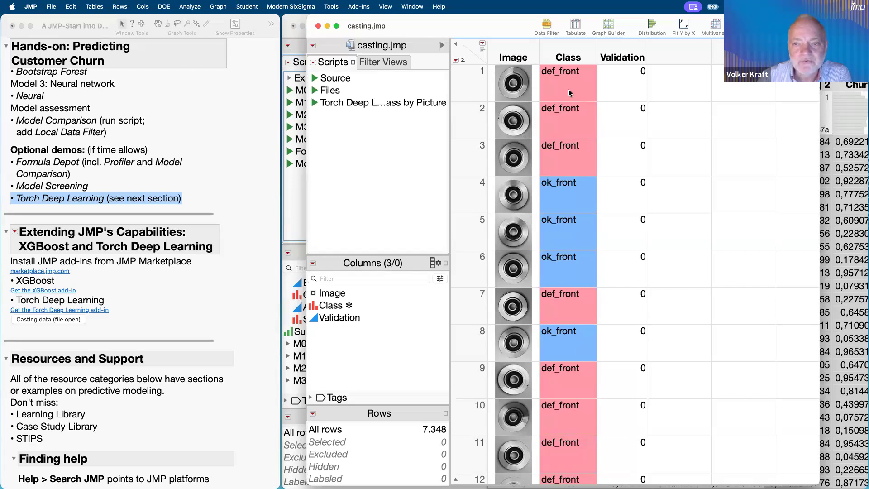
- Show the column header graphs, select the def_front, ok_front and Validation 0 rows through them, and clear the selection
{"action": "left_click", "coordinate": [482, 50]}
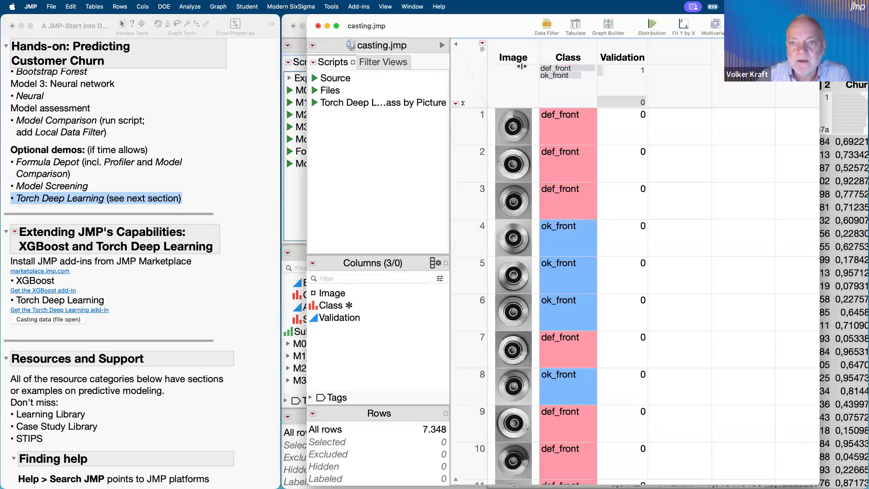
{"action": "left_click", "coordinate": [555, 70]}
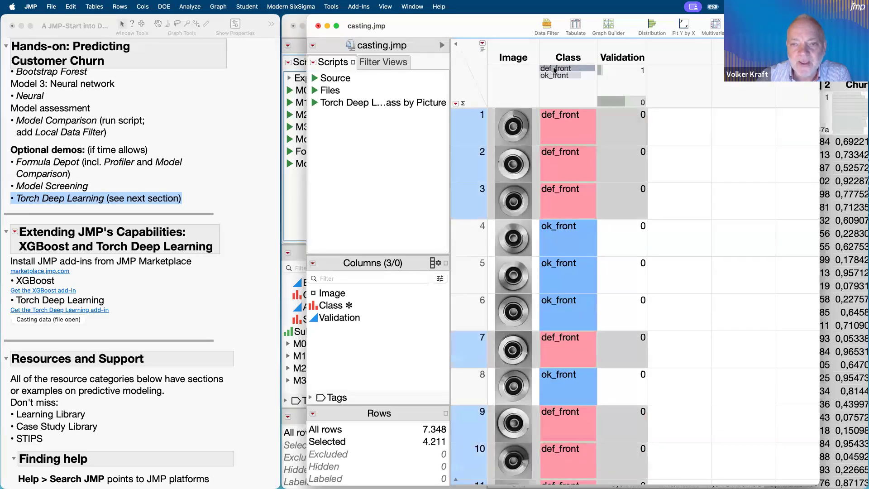
{"action": "left_click", "coordinate": [557, 77]}
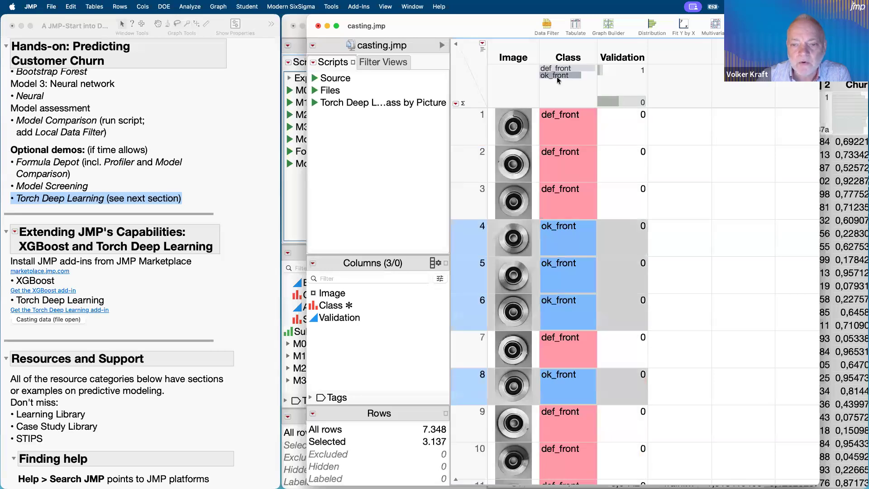
{"action": "left_click", "coordinate": [556, 69]}
{"action": "left_click", "coordinate": [557, 75]}
{"action": "left_click", "coordinate": [631, 99]}
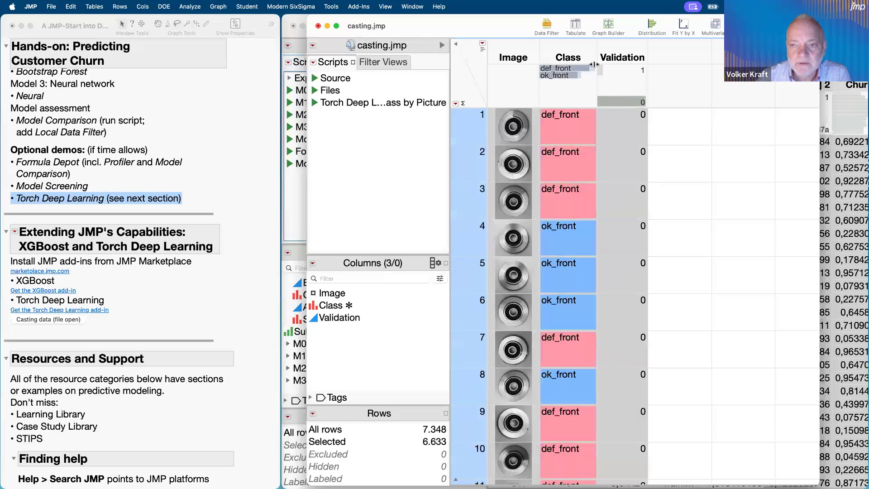
{"action": "left_click", "coordinate": [600, 69]}
{"action": "left_click", "coordinate": [615, 99]}
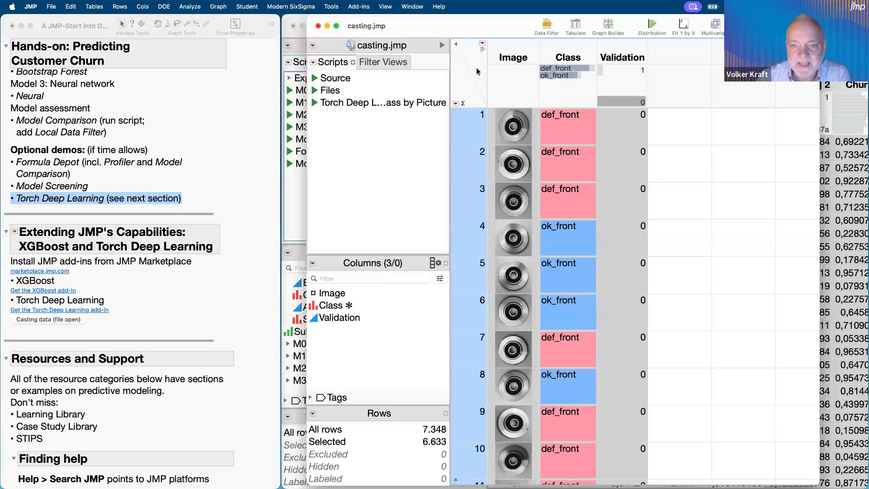
{"action": "left_click", "coordinate": [469, 69]}
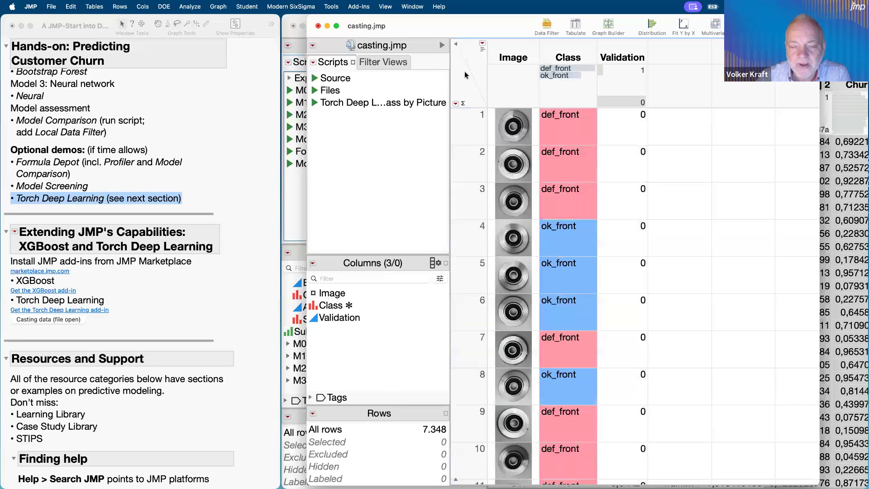
- Locate Torch Deep Learning among the installed add-ins and run the casting table's saved Torch Deep Learning script
{"action": "left_click", "coordinate": [359, 164]}
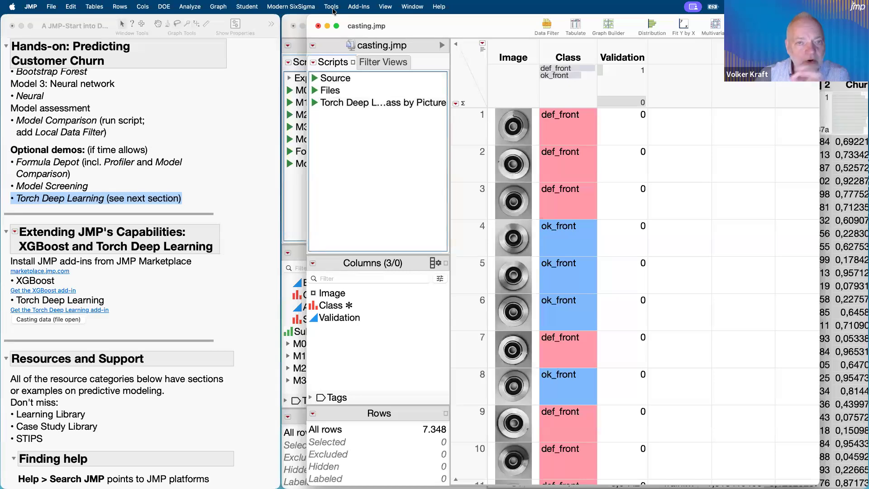
{"action": "left_click", "coordinate": [361, 10]}
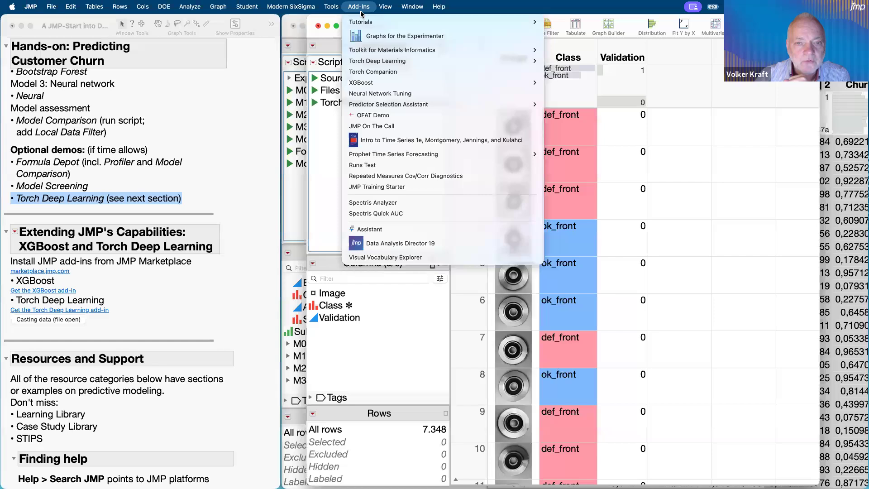
{"action": "mouse_move", "coordinate": [380, 60]}
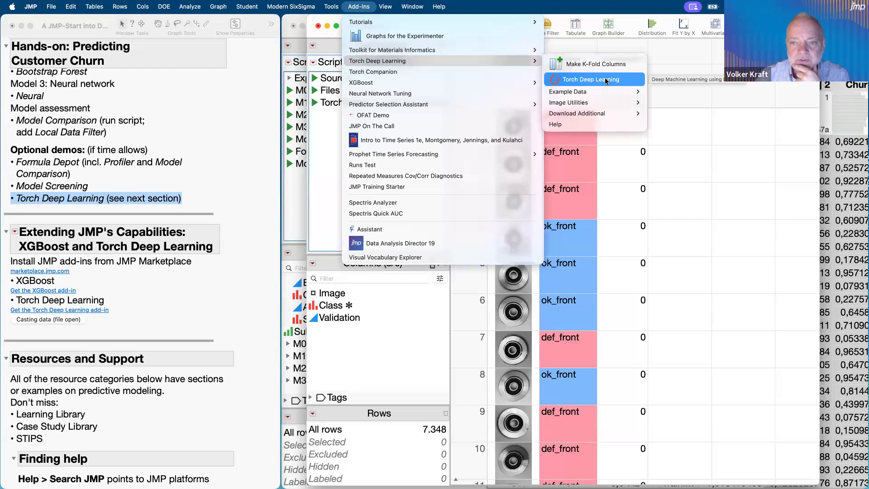
{"action": "left_click", "coordinate": [331, 170]}
{"action": "left_click", "coordinate": [314, 105]}
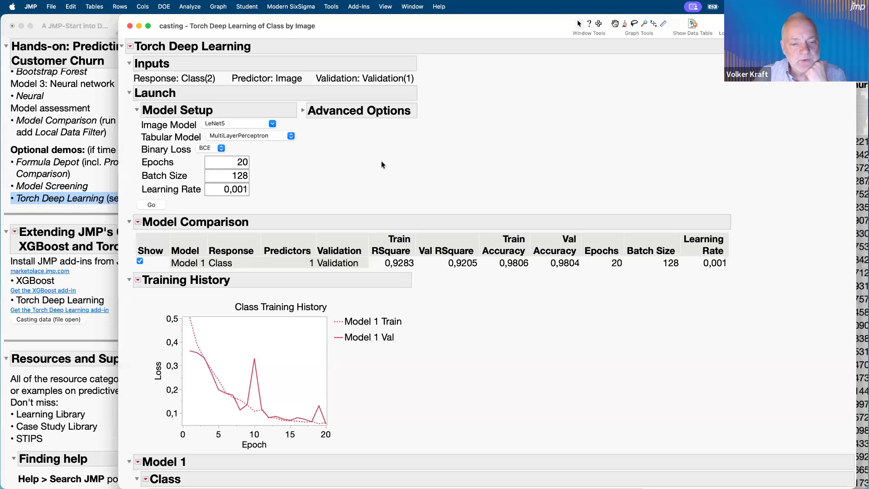
- Look through the Torch Deep Learning report's model comparison, training history and actual by predicted plots
{"action": "scroll", "coordinate": [419, 360], "scroll_direction": "down", "scroll_amount": 5}
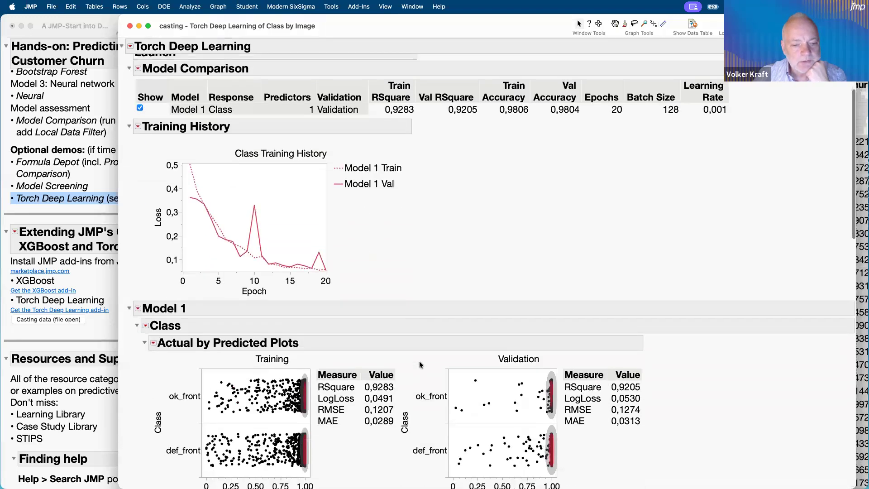
{"action": "scroll", "coordinate": [419, 360], "scroll_direction": "down", "scroll_amount": 2}
{"action": "scroll", "coordinate": [419, 362], "scroll_direction": "up", "scroll_amount": 7}
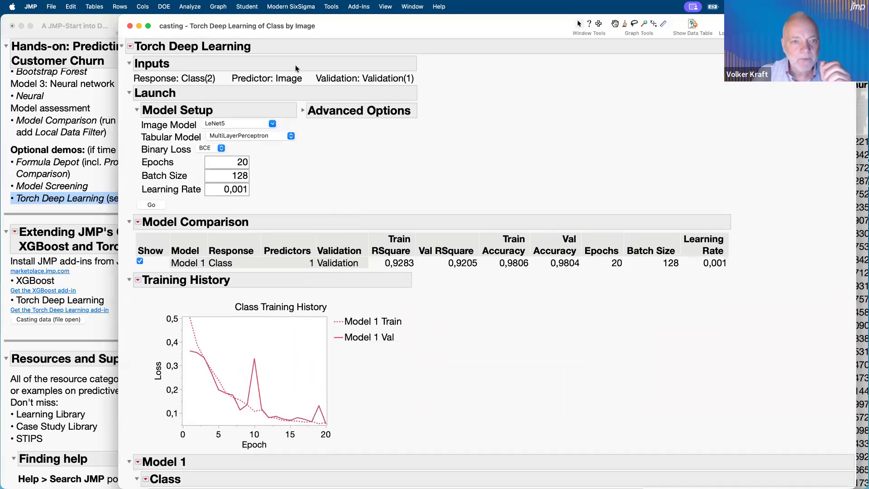
- Look through the available Image Model choices in the Model Setup and expand the Advanced Options
{"action": "left_click_drag", "start_coordinate": [295, 61], "coordinate": [249, 51]}
{"action": "mouse_move", "coordinate": [202, 75]}
{"action": "left_mouse_down"}
{"action": "mouse_move", "coordinate": [301, 61]}
{"action": "mouse_move", "coordinate": [281, 53]}
{"action": "left_mouse_up"}
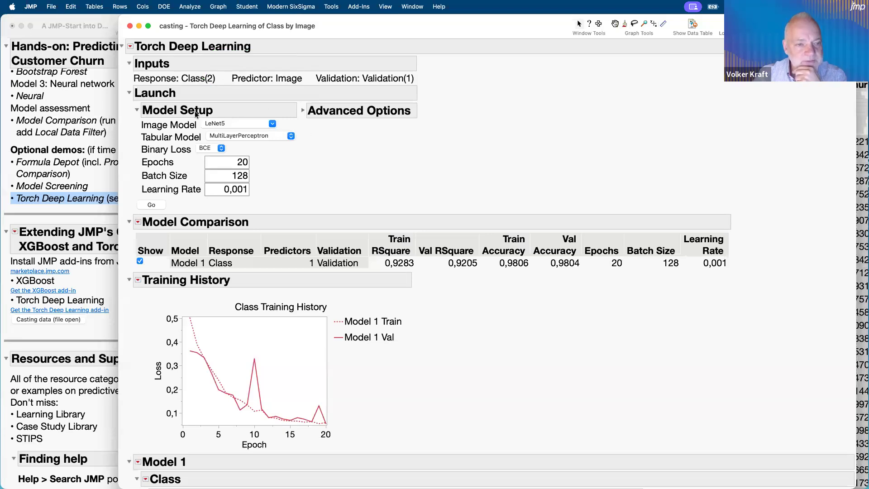
{"action": "left_click_drag", "start_coordinate": [126, 121], "coordinate": [125, 152]}
{"action": "left_click_drag", "start_coordinate": [130, 211], "coordinate": [131, 211]}
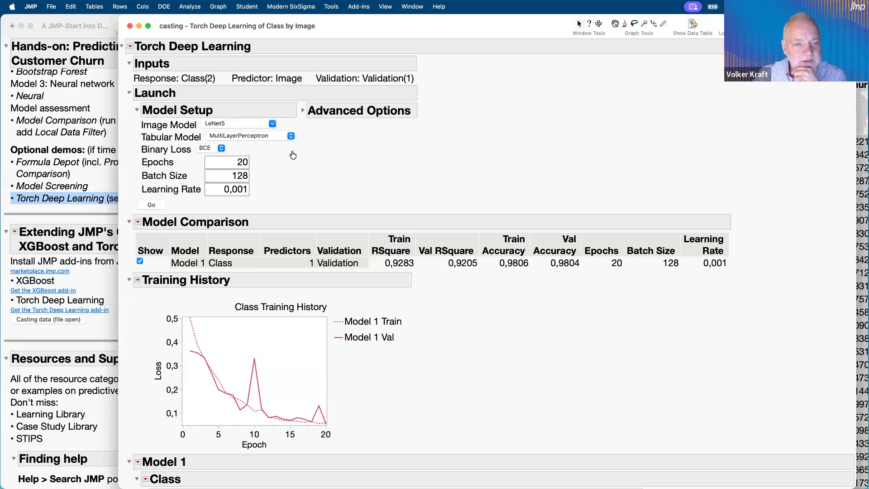
{"action": "left_click", "coordinate": [241, 122]}
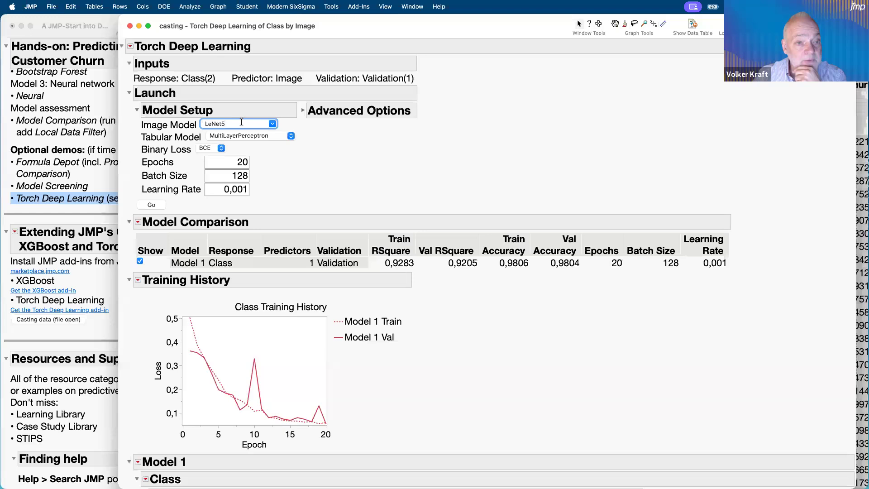
{"action": "left_click", "coordinate": [272, 123]}
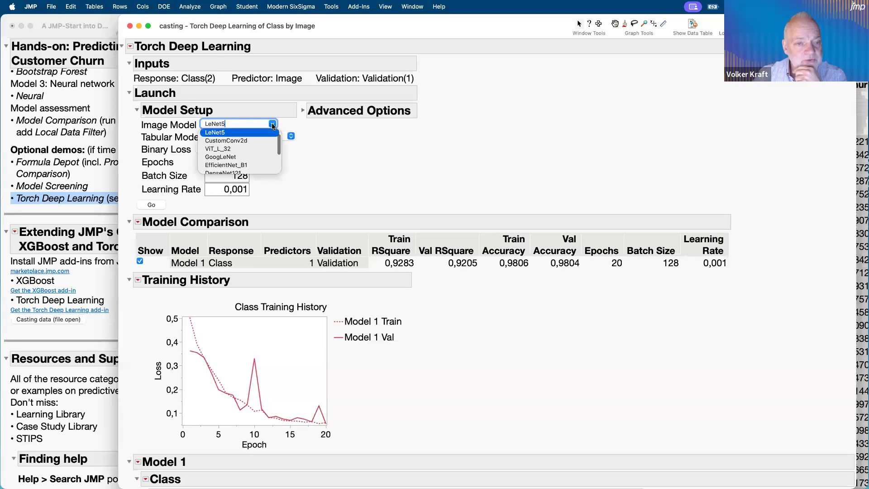
{"action": "scroll", "coordinate": [260, 164], "scroll_direction": "down", "scroll_amount": 5}
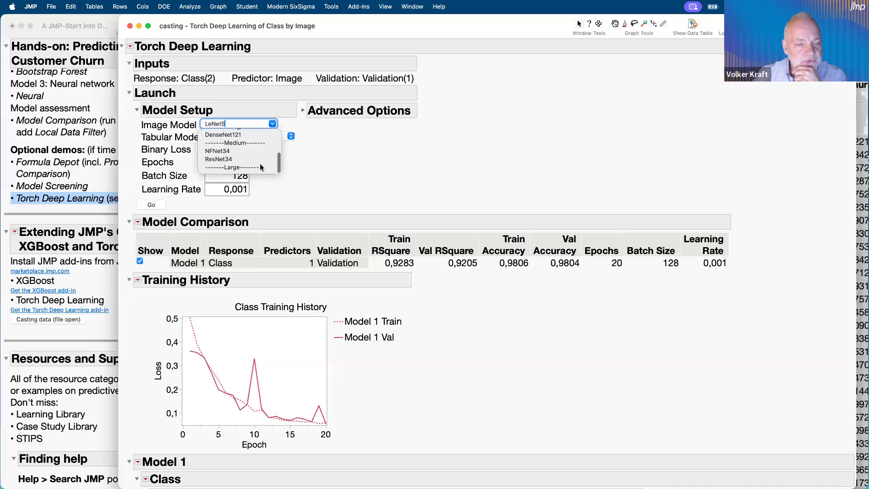
{"action": "left_click", "coordinate": [324, 181]}
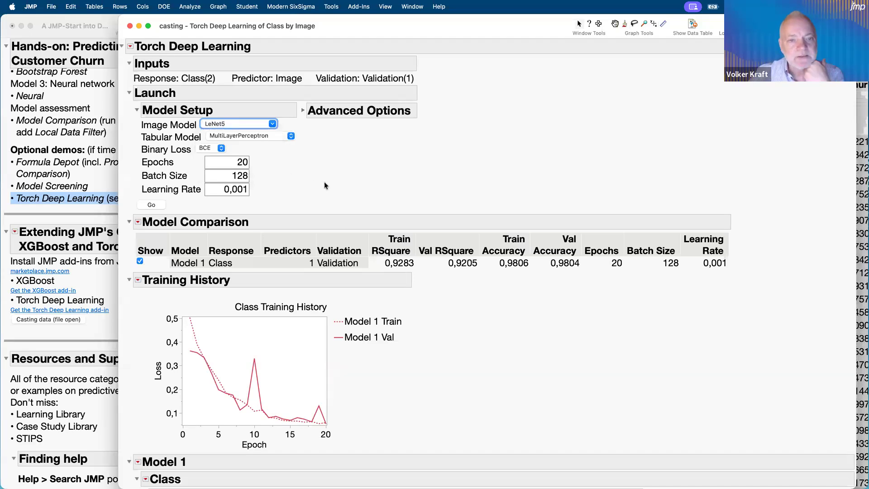
{"action": "left_click", "coordinate": [324, 182]}
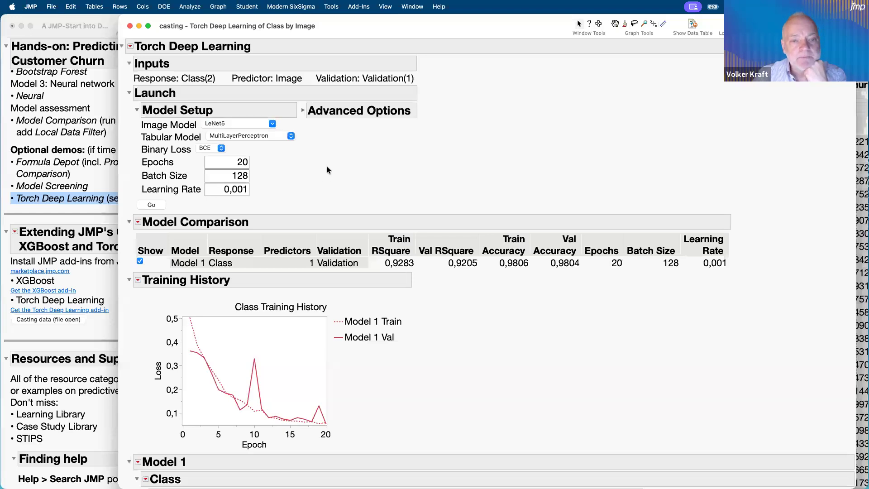
{"action": "left_click", "coordinate": [303, 112]}
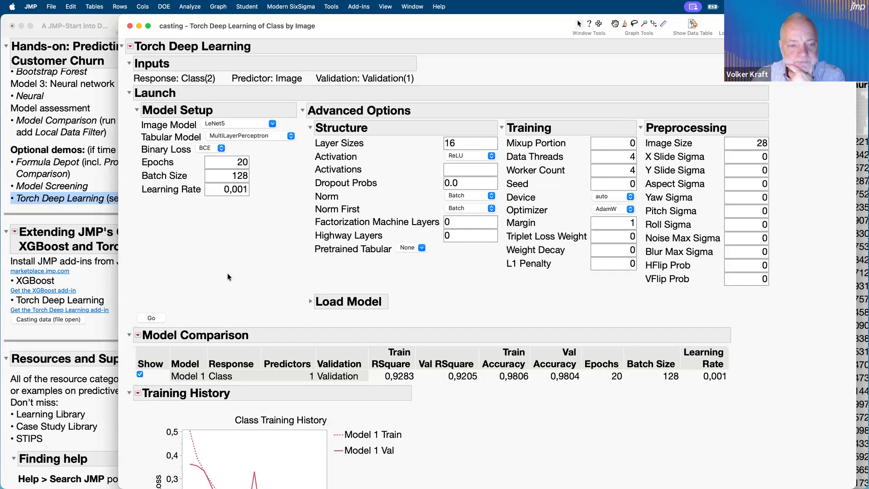
- Select the low-probability ok_front points in the validation actual by predicted plot and review the confusion matrices and ROC curves
{"action": "scroll", "coordinate": [158, 283], "scroll_direction": "down", "scroll_amount": 1}
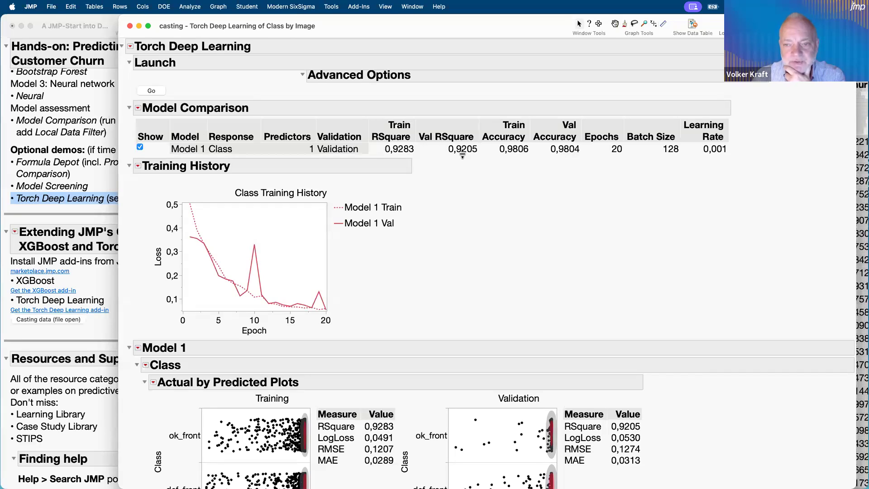
{"action": "scroll", "coordinate": [480, 238], "scroll_direction": "down", "scroll_amount": 3}
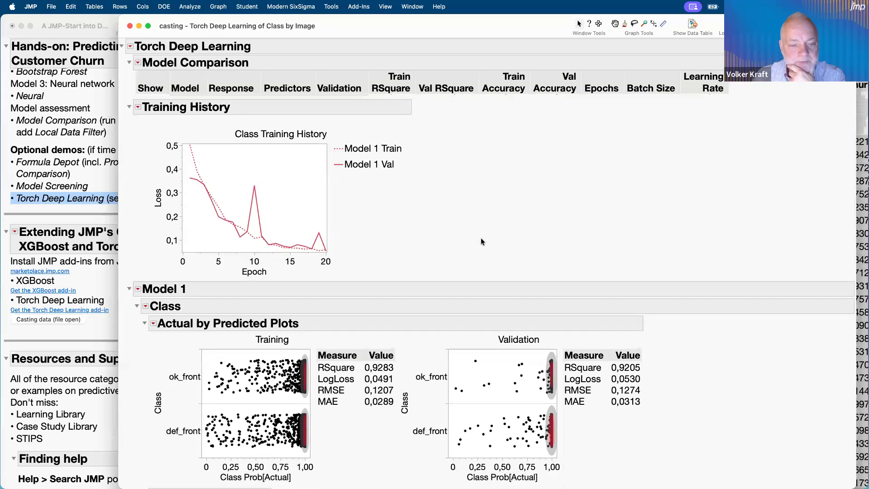
{"action": "scroll", "coordinate": [481, 238], "scroll_direction": "down", "scroll_amount": 10}
{"action": "left_click_drag", "start_coordinate": [451, 155], "coordinate": [528, 206]}
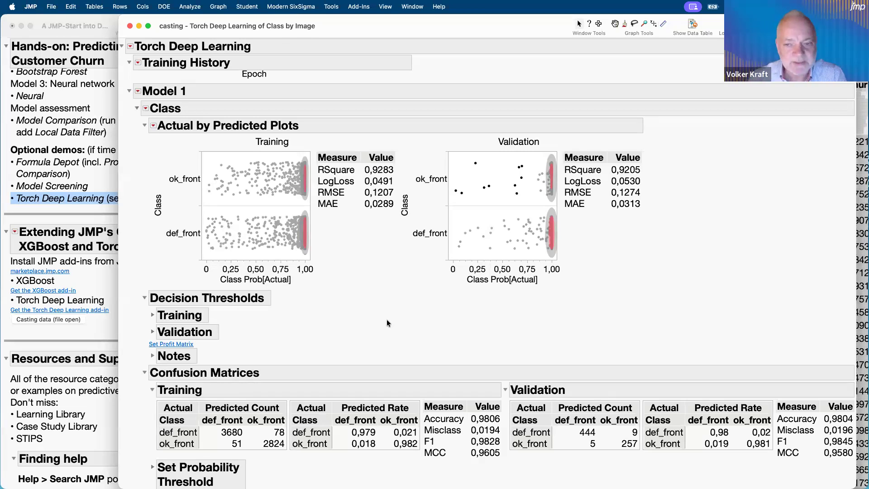
{"action": "scroll", "coordinate": [386, 322], "scroll_direction": "down", "scroll_amount": 10}
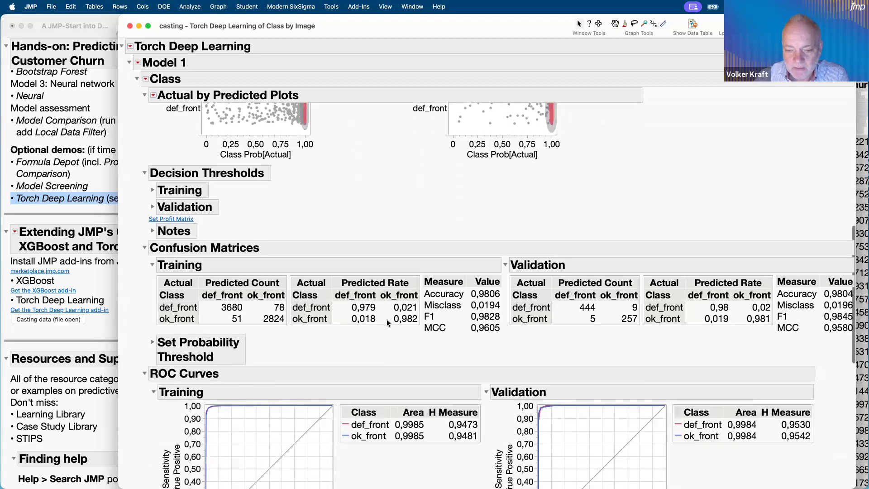
{"action": "scroll", "coordinate": [387, 323], "scroll_direction": "down", "scroll_amount": 2}
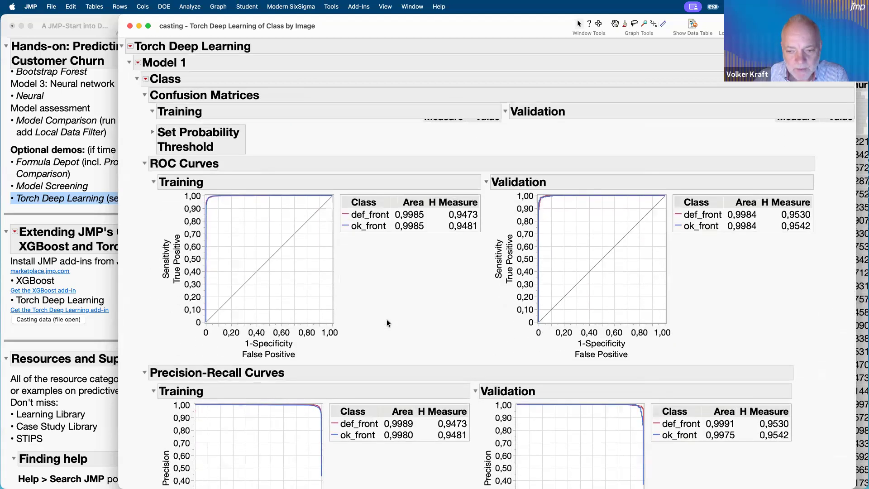
{"action": "scroll", "coordinate": [387, 322], "scroll_direction": "up", "scroll_amount": 15}
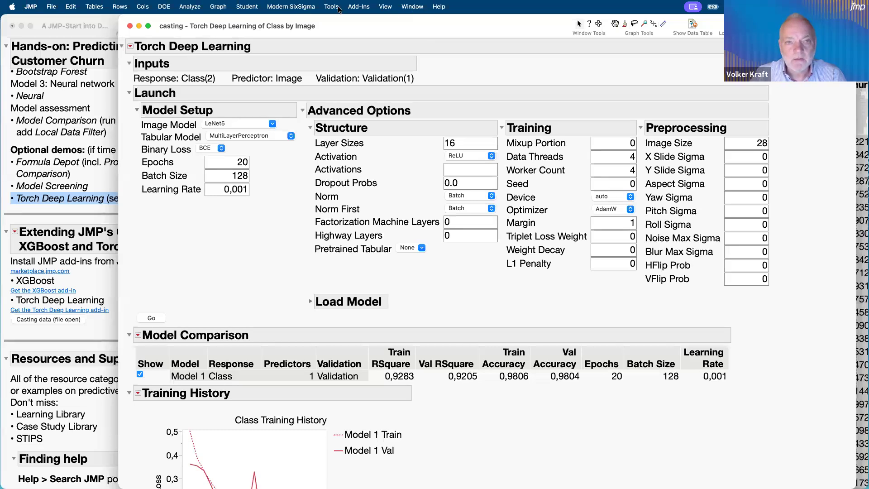
- Check the list of installed add-ins, collapse the Launch section and close the Torch Deep Learning report
{"action": "left_click", "coordinate": [359, 8]}
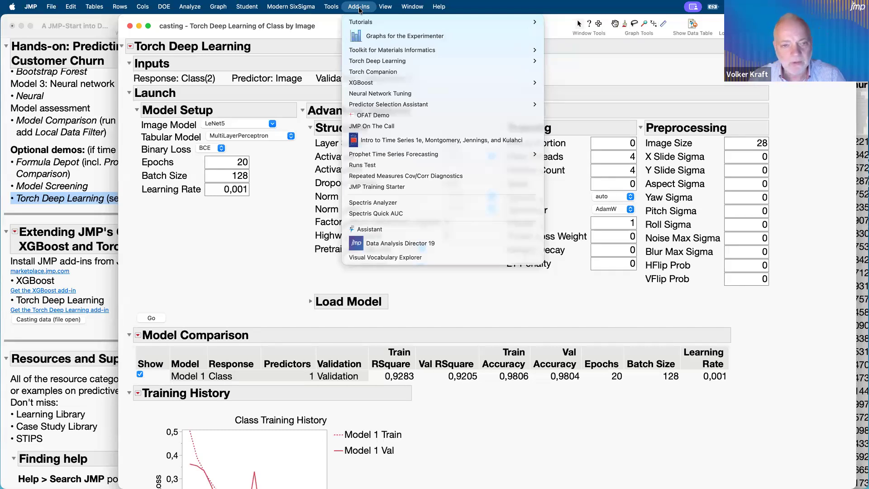
{"action": "left_click", "coordinate": [206, 253]}
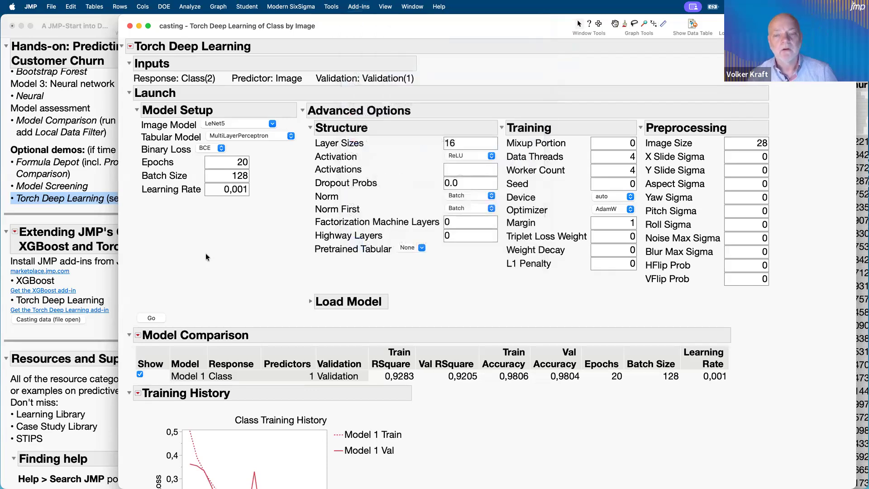
{"action": "left_click", "coordinate": [129, 93]}
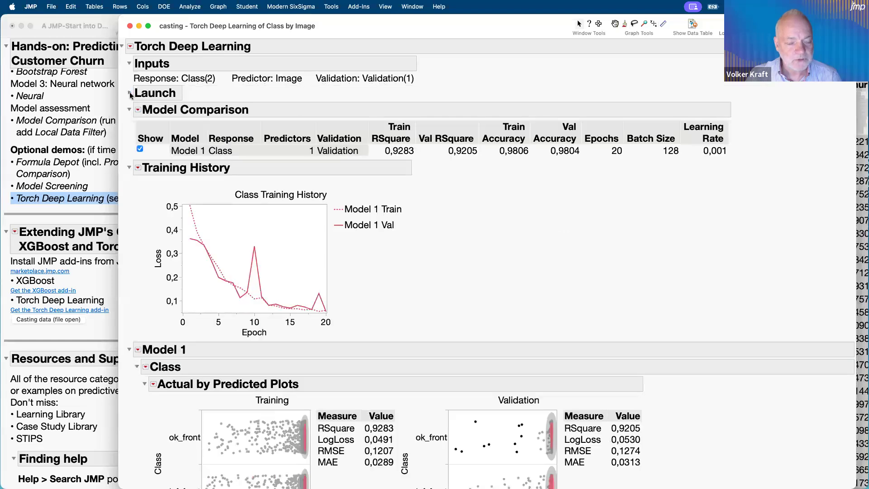
{"action": "left_click", "coordinate": [129, 26]}
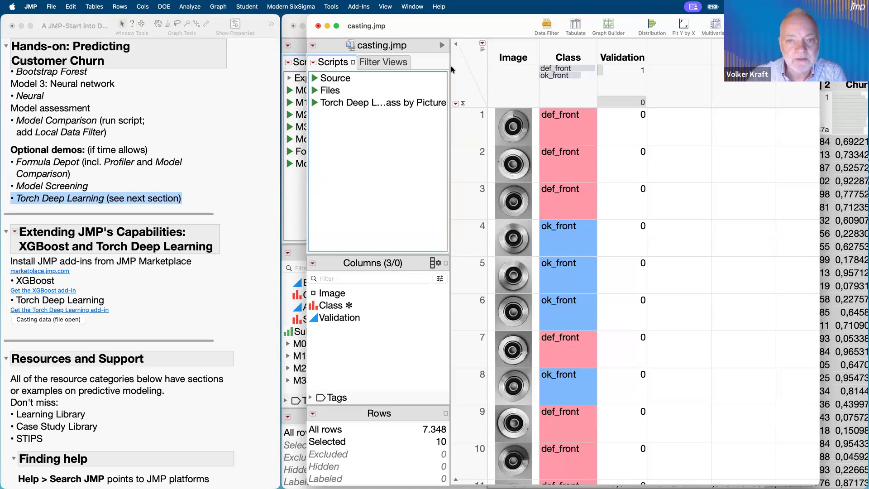
- Widen the casting table's side panel to fit the full script names and minimize the table
{"action": "left_click_drag", "start_coordinate": [450, 62], "coordinate": [508, 67]}
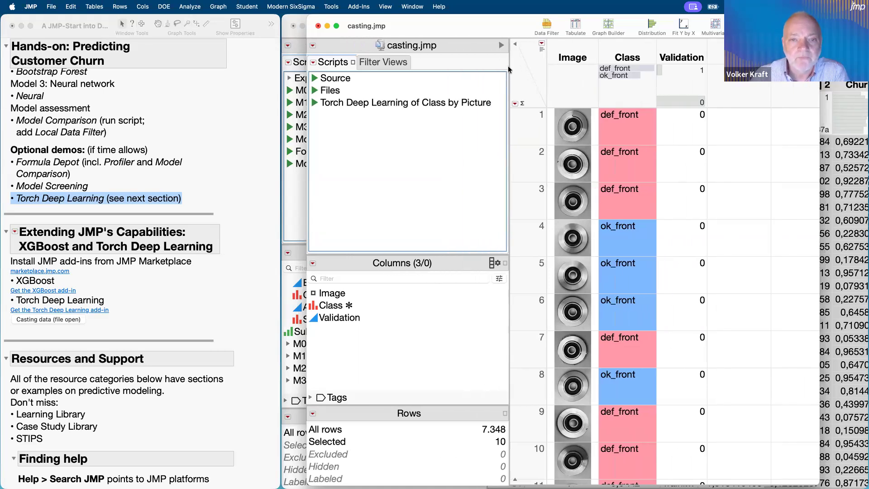
{"action": "left_click", "coordinate": [327, 26]}
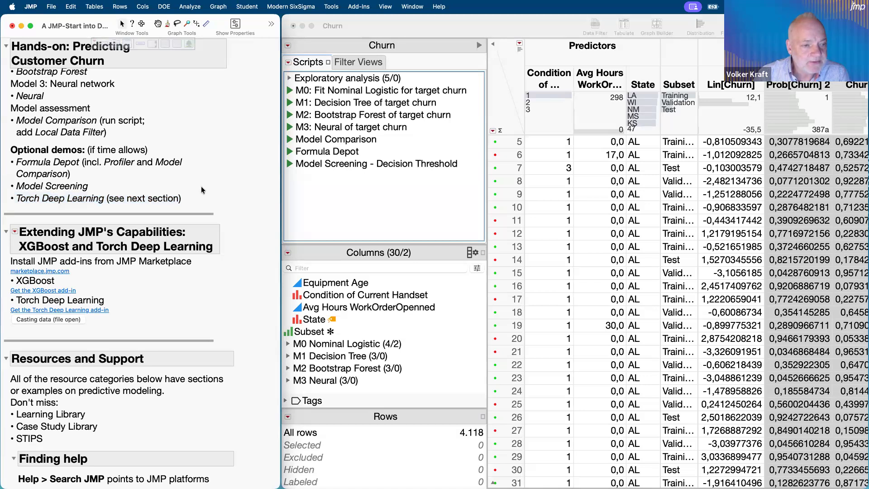
- Review the journal from the customer churn hands-on outline and add-in section through to Resources and Support
{"action": "scroll", "coordinate": [201, 186], "scroll_direction": "up", "scroll_amount": 10}
{"action": "scroll", "coordinate": [200, 186], "scroll_direction": "down", "scroll_amount": 10}
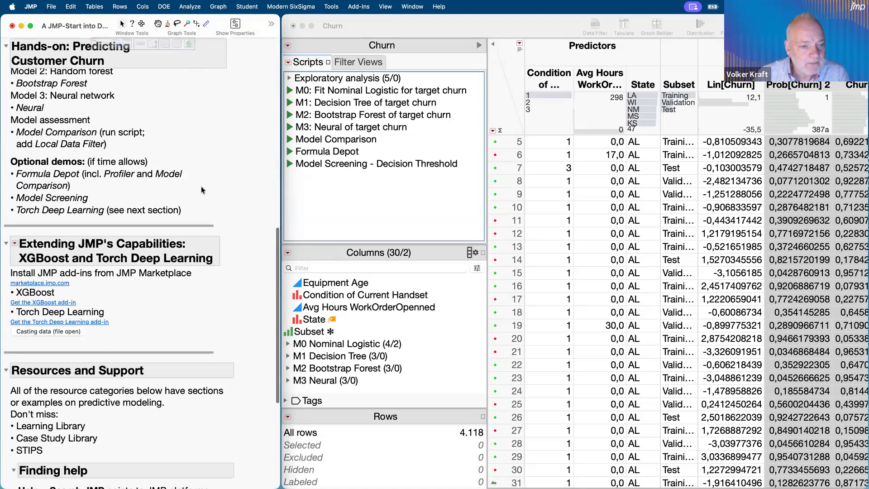
{"action": "scroll", "coordinate": [202, 189], "scroll_direction": "up", "scroll_amount": 2}
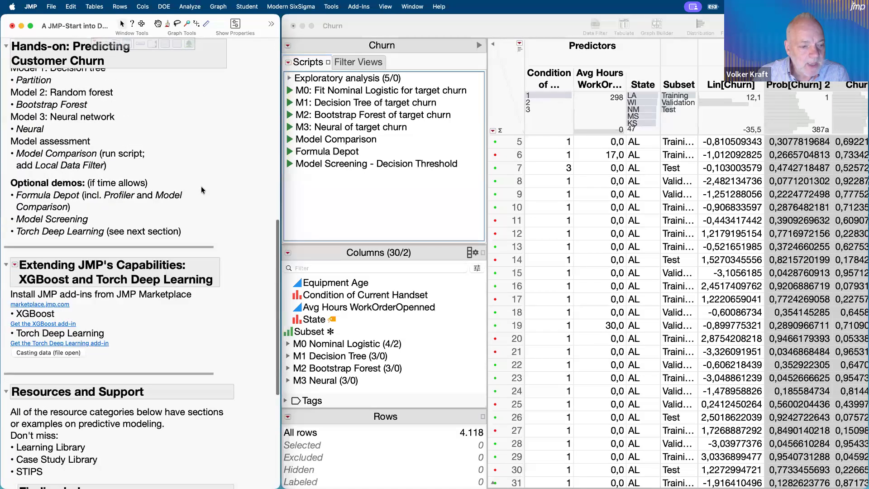
{"action": "mouse_move", "coordinate": [106, 367]}
{"action": "left_mouse_down"}
{"action": "mouse_move", "coordinate": [66, 337]}
{"action": "mouse_move", "coordinate": [8, 375]}
{"action": "mouse_move", "coordinate": [90, 370]}
{"action": "left_mouse_up"}
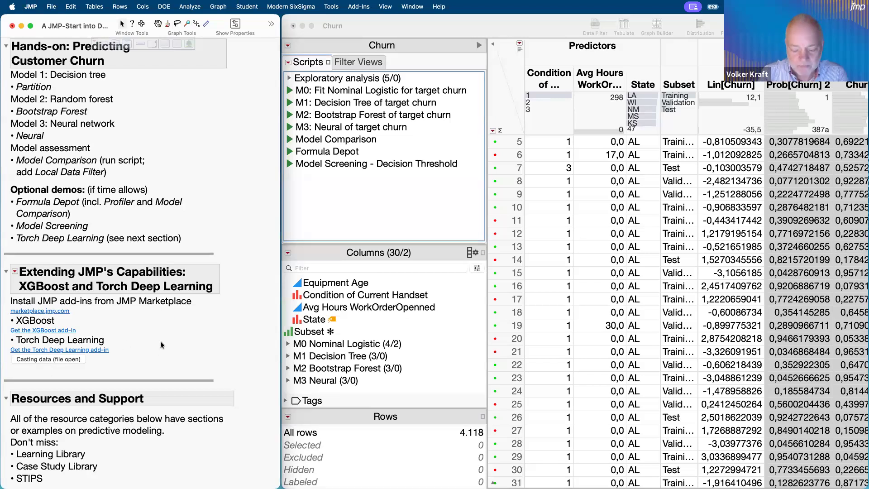
{"action": "scroll", "coordinate": [149, 183], "scroll_direction": "up", "scroll_amount": 3}
{"action": "scroll", "coordinate": [150, 187], "scroll_direction": "up", "scroll_amount": 6}
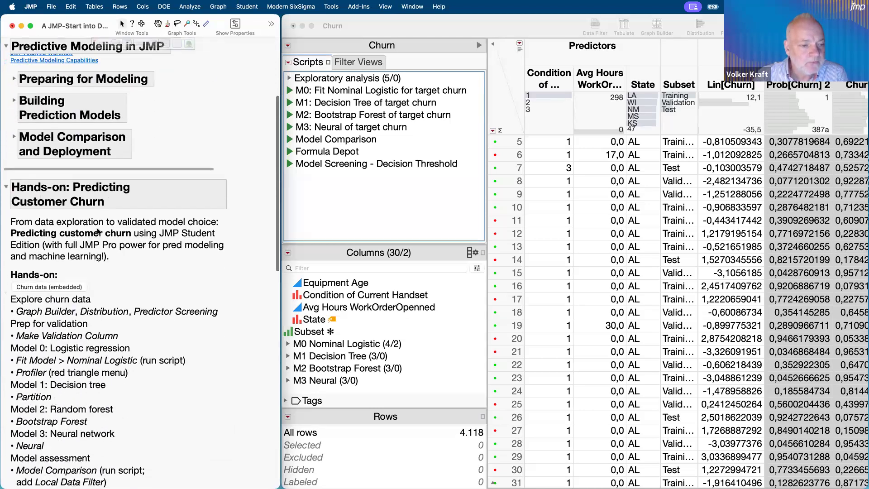
{"action": "scroll", "coordinate": [98, 231], "scroll_direction": "down", "scroll_amount": 1}
{"action": "mouse_move", "coordinate": [102, 274]}
{"action": "left_mouse_down"}
{"action": "mouse_move", "coordinate": [59, 253]}
{"action": "mouse_move", "coordinate": [92, 304]}
{"action": "mouse_move", "coordinate": [92, 270]}
{"action": "left_mouse_up"}
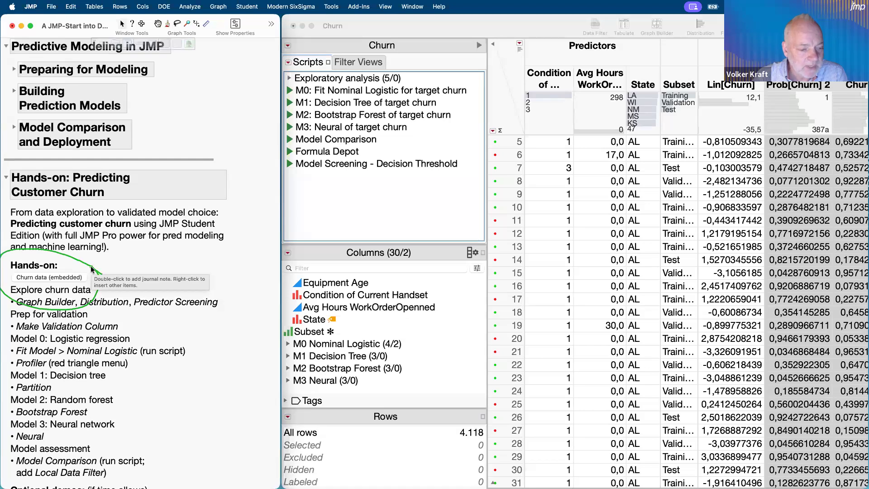
{"action": "scroll", "coordinate": [192, 382], "scroll_direction": "down", "scroll_amount": 10}
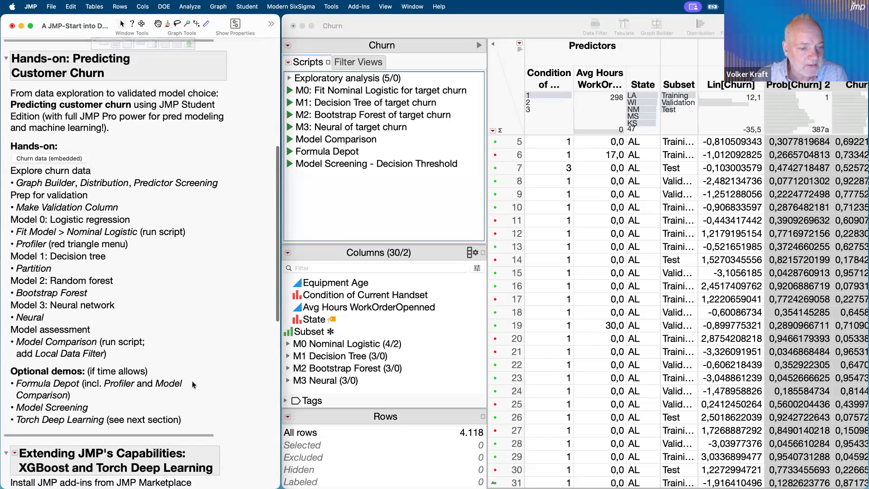
{"action": "scroll", "coordinate": [192, 381], "scroll_direction": "down", "scroll_amount": 5}
{"action": "mouse_move", "coordinate": [175, 305]}
{"action": "left_mouse_down"}
{"action": "mouse_move", "coordinate": [2, 283]}
{"action": "mouse_move", "coordinate": [129, 334]}
{"action": "left_mouse_up"}
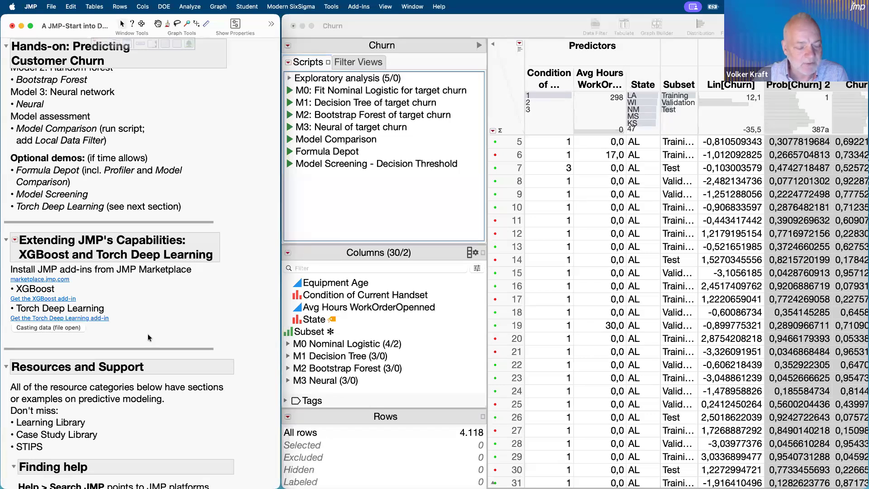
{"action": "scroll", "coordinate": [148, 335], "scroll_direction": "down", "scroll_amount": 5}
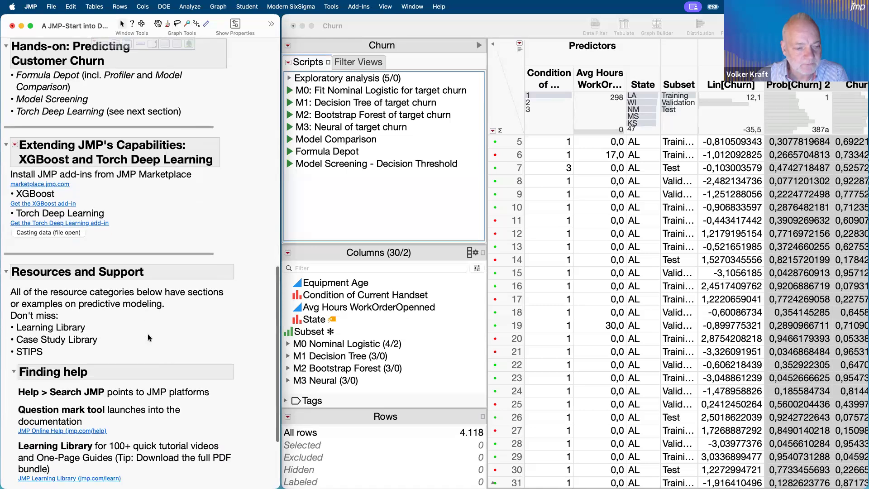
{"action": "scroll", "coordinate": [148, 337], "scroll_direction": "down", "scroll_amount": 4}
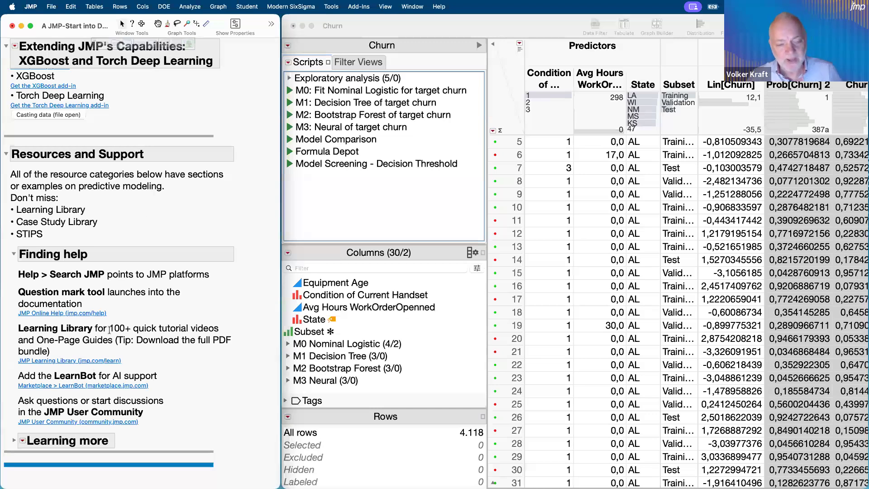
- Switch to Chrome, look over the predictive modeling capabilities and Classification Trees pages, and close the Classification Trees guide PDF
{"action": "key", "text": "ctrl+Right"}
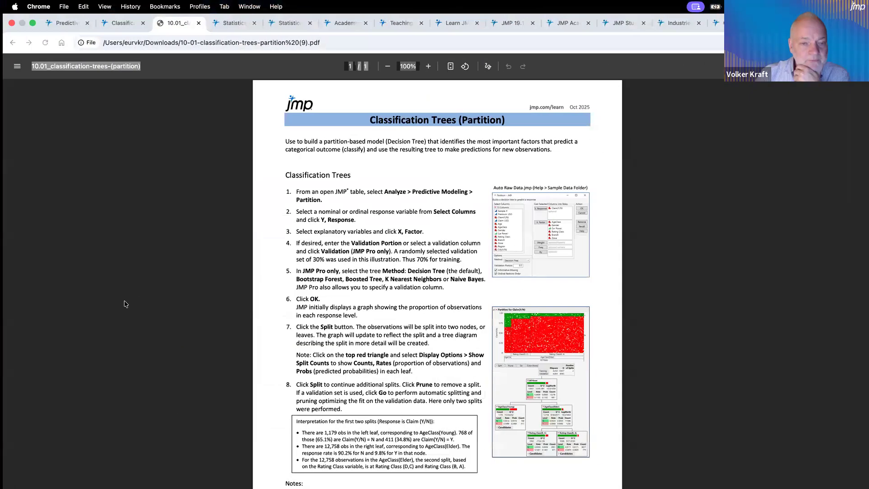
{"action": "left_click", "coordinate": [77, 24]}
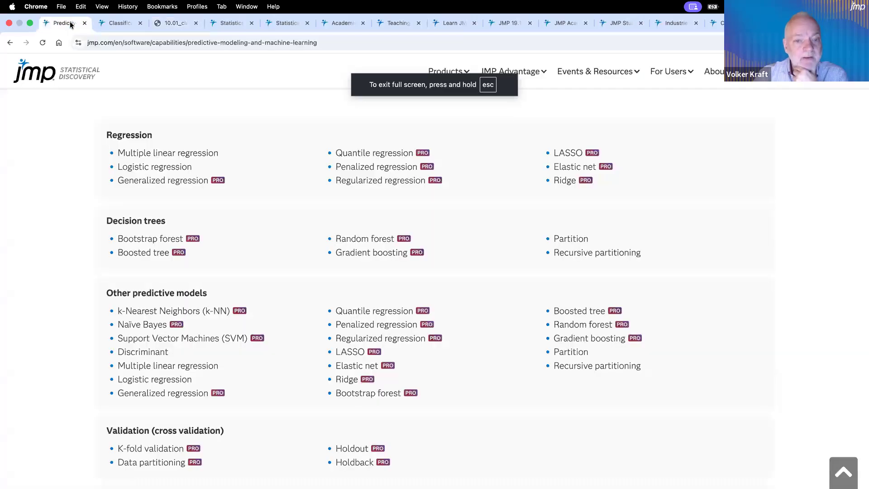
{"action": "left_click", "coordinate": [120, 29]}
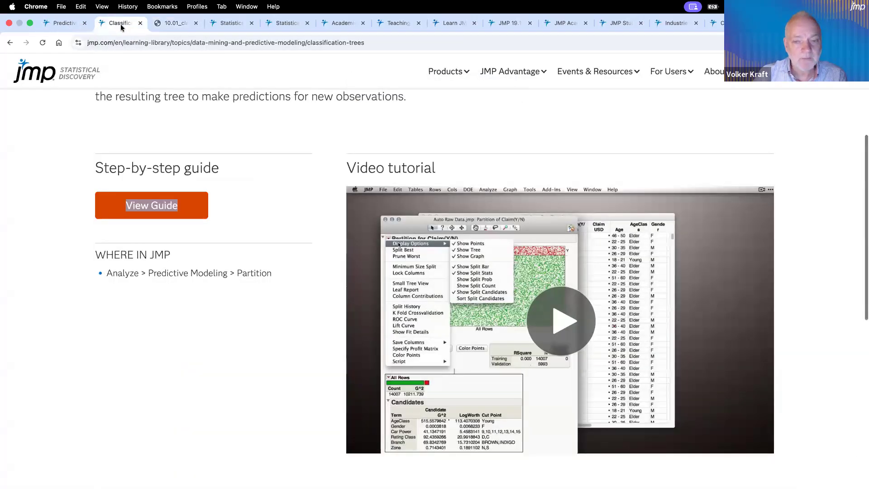
{"action": "scroll", "coordinate": [171, 112], "scroll_direction": "up", "scroll_amount": 5}
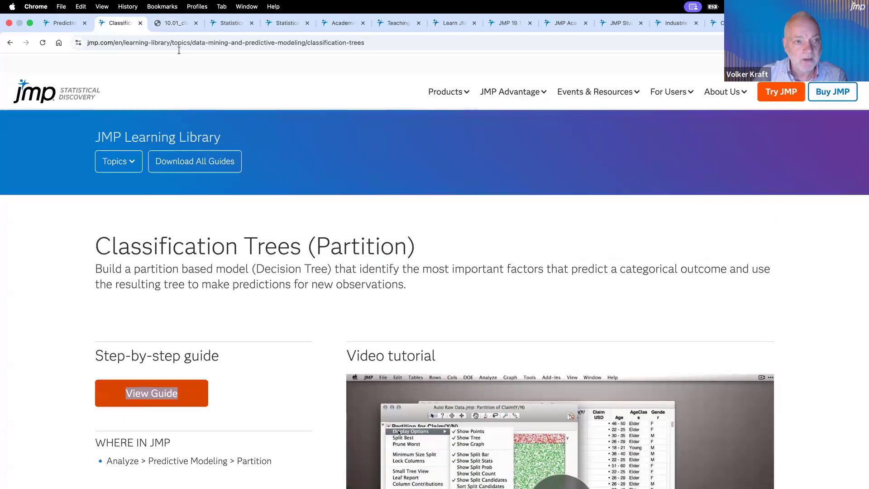
{"action": "left_click", "coordinate": [179, 23]}
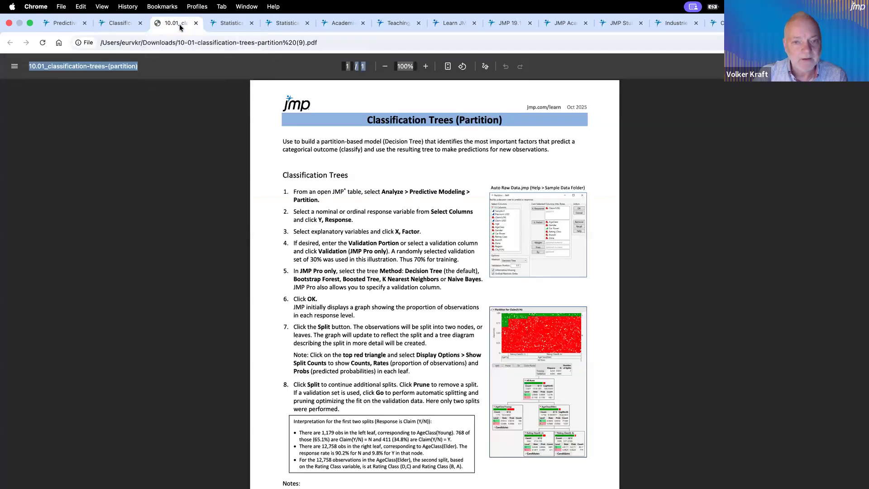
{"action": "left_click", "coordinate": [196, 23]}
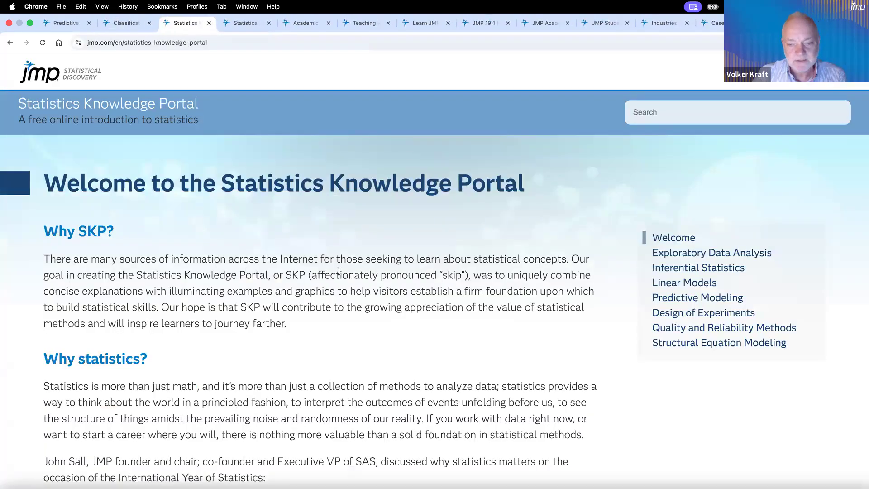
- Open the Predictive Modeling section of the Statistics Knowledge Portal and look over its introduction and list of modeling methods
{"action": "scroll", "coordinate": [339, 271], "scroll_direction": "down", "scroll_amount": 3}
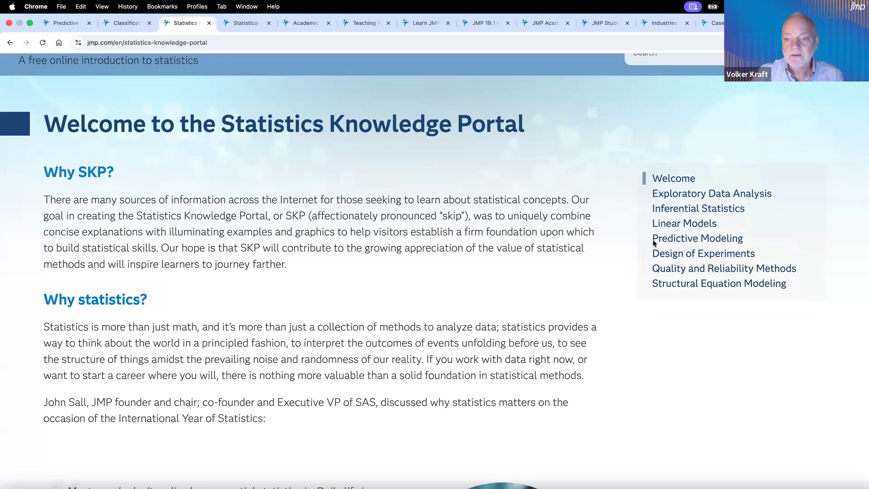
{"action": "left_click", "coordinate": [676, 240]}
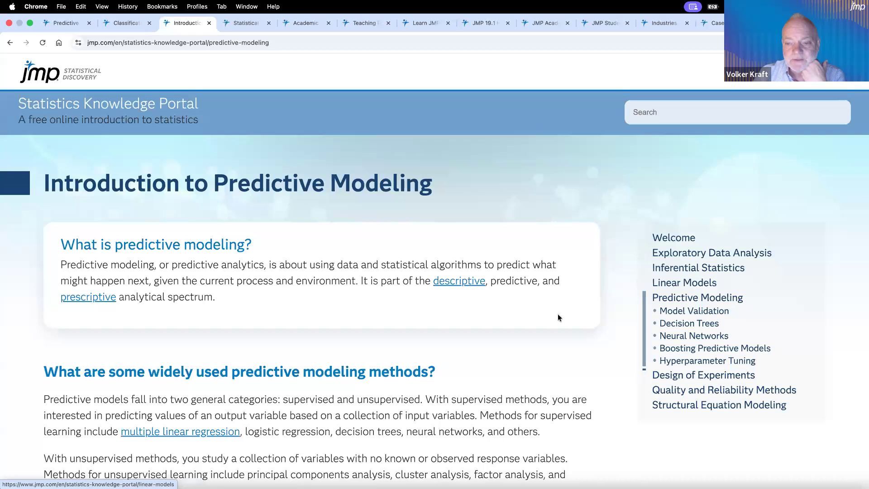
{"action": "scroll", "coordinate": [459, 407], "scroll_direction": "down", "scroll_amount": 10}
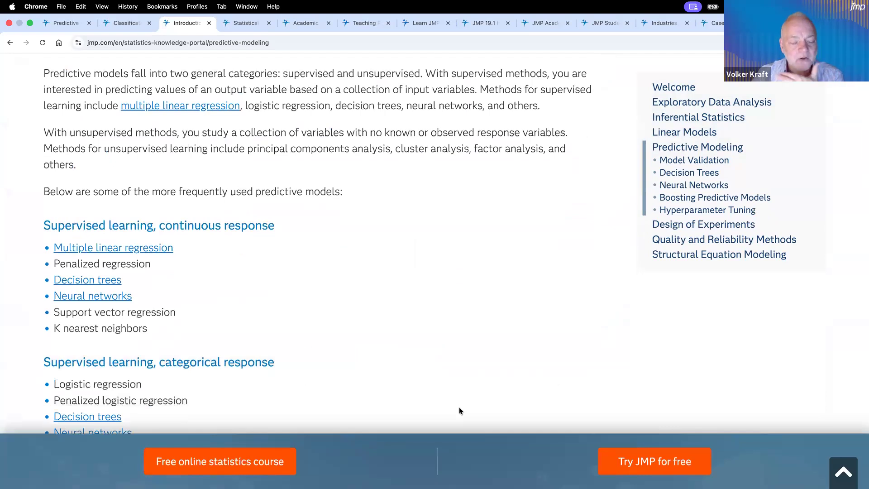
{"action": "scroll", "coordinate": [459, 411], "scroll_direction": "up", "scroll_amount": 10}
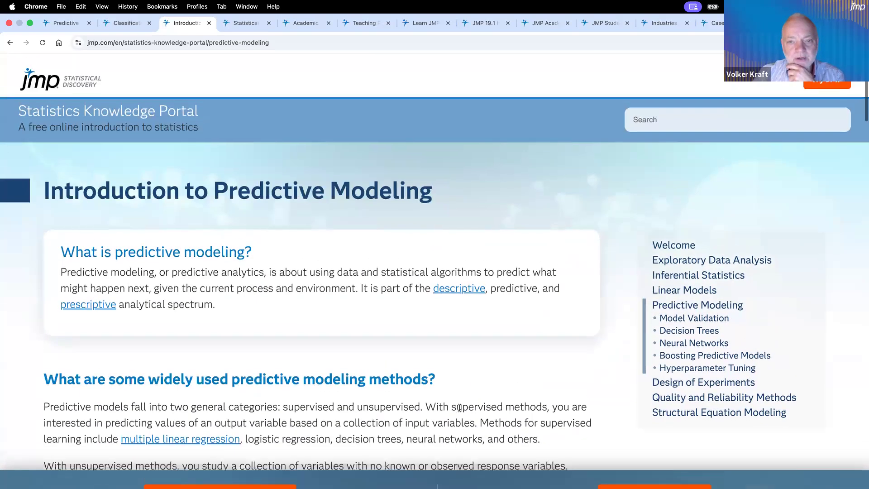
- Look over the STIPS online statistics course page and its modules down to Predictive Modeling and Text Mining
{"action": "left_click", "coordinate": [244, 23]}
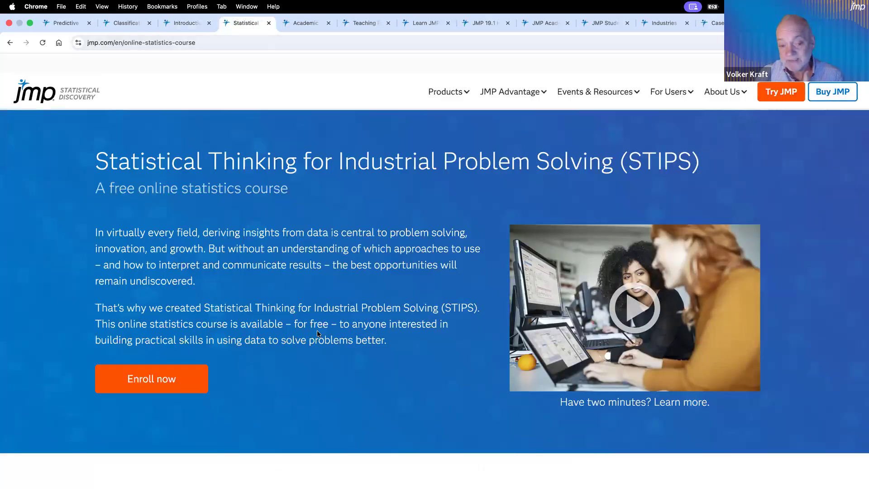
{"action": "scroll", "coordinate": [324, 347], "scroll_direction": "down", "scroll_amount": 15}
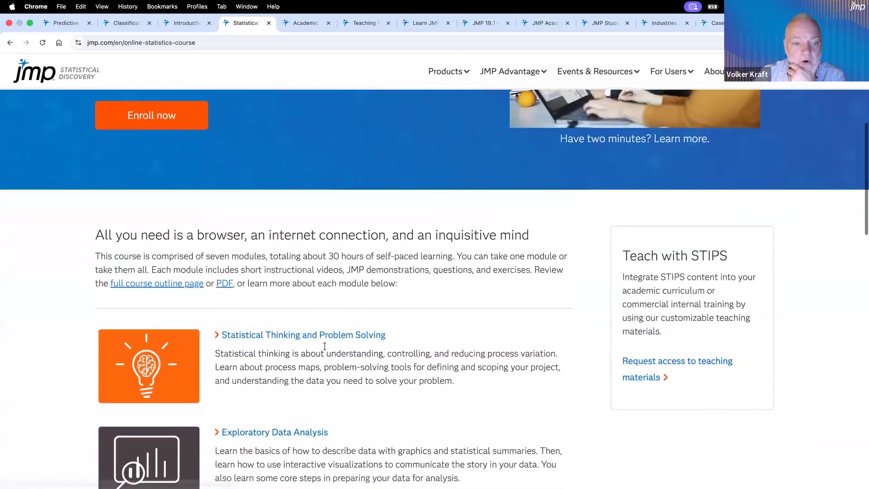
{"action": "scroll", "coordinate": [325, 349], "scroll_direction": "down", "scroll_amount": 8}
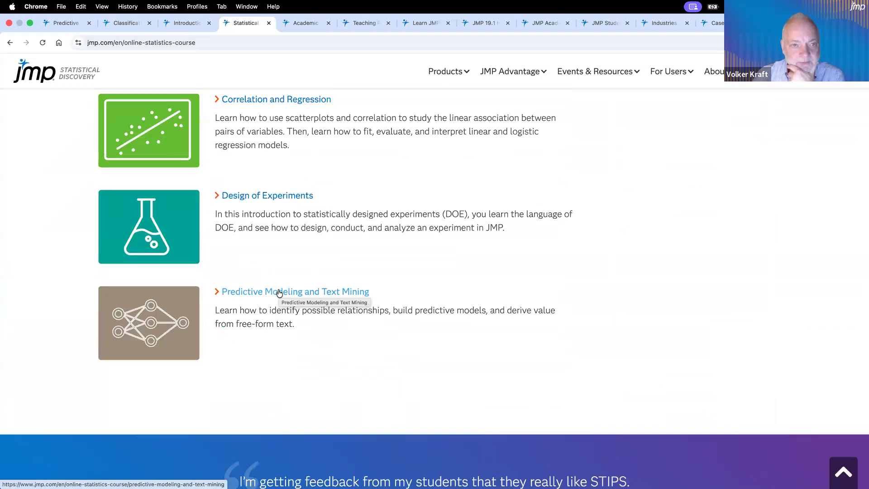
{"action": "scroll", "coordinate": [276, 316], "scroll_direction": "up", "scroll_amount": 1}
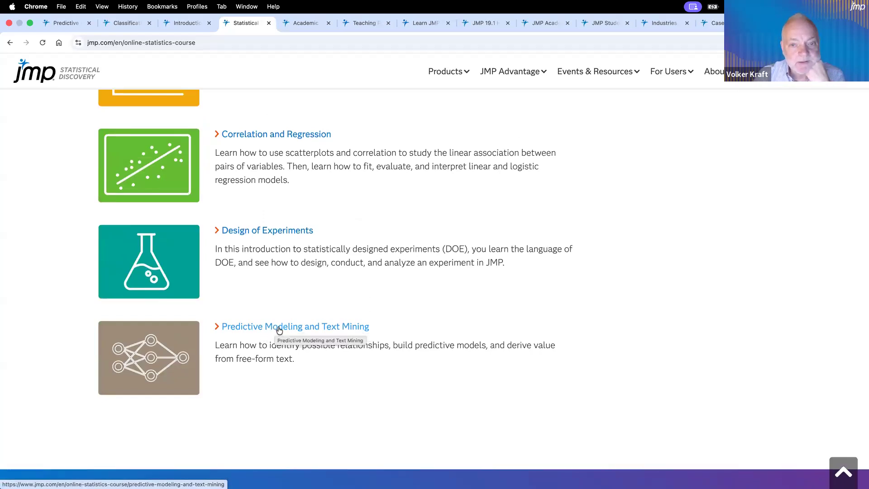
{"action": "scroll", "coordinate": [280, 330], "scroll_direction": "up", "scroll_amount": 15}
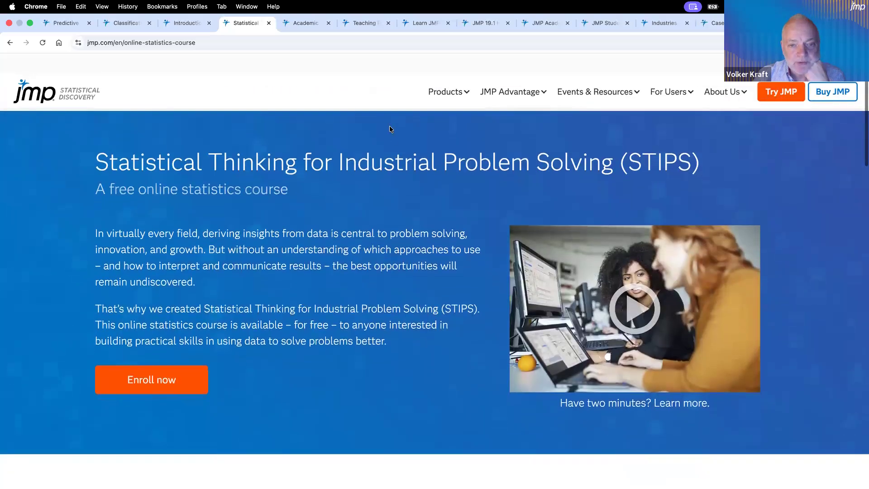
- Open the Predictive Modeling and Text Mining module of the STIPS course and review the topics it covers
{"action": "scroll", "coordinate": [417, 347], "scroll_direction": "down", "scroll_amount": 12}
{"action": "scroll", "coordinate": [416, 346], "scroll_direction": "down", "scroll_amount": 5}
{"action": "left_click", "coordinate": [343, 319]}
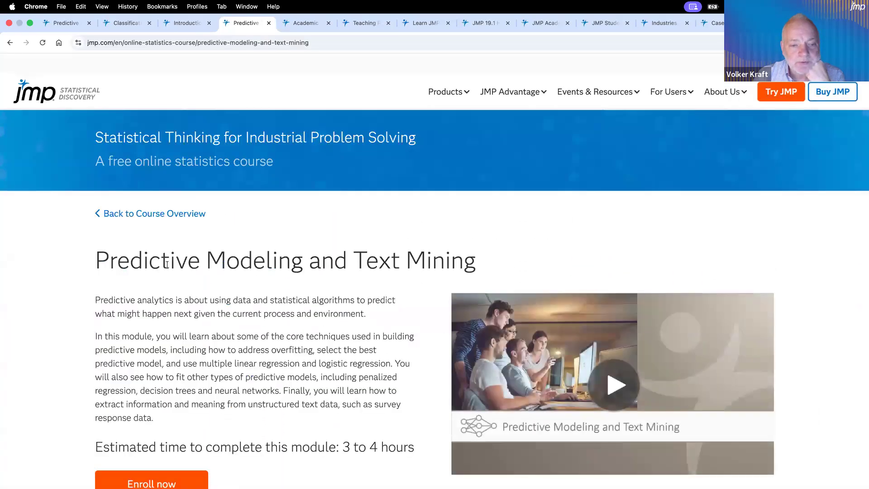
{"action": "scroll", "coordinate": [232, 362], "scroll_direction": "down", "scroll_amount": 5}
{"action": "scroll", "coordinate": [232, 360], "scroll_direction": "down", "scroll_amount": 4}
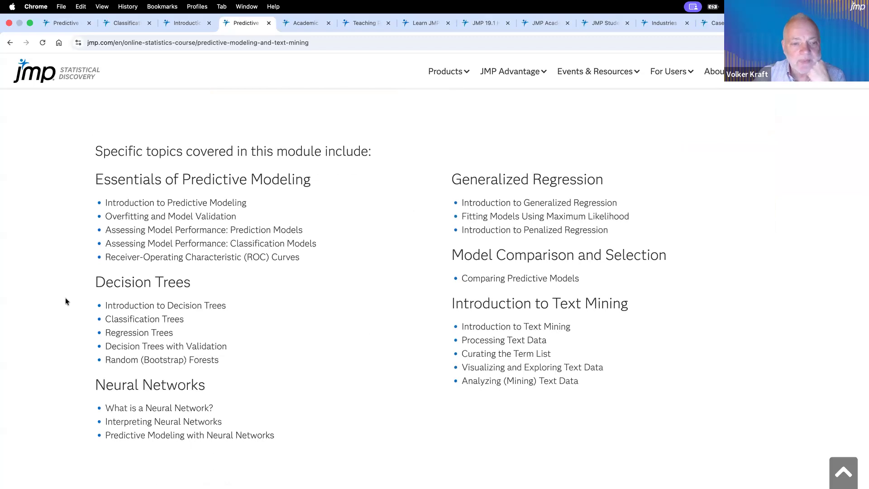
{"action": "scroll", "coordinate": [66, 301], "scroll_direction": "up", "scroll_amount": 5}
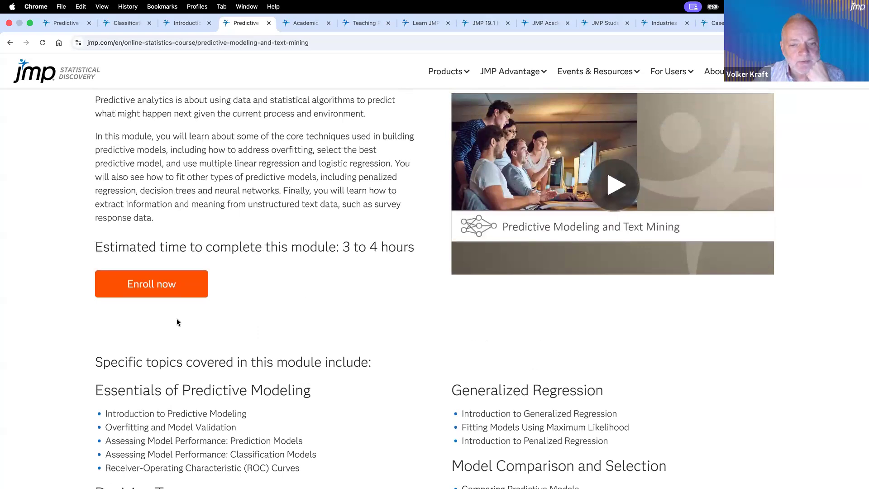
{"action": "scroll", "coordinate": [60, 356], "scroll_direction": "down", "scroll_amount": 6}
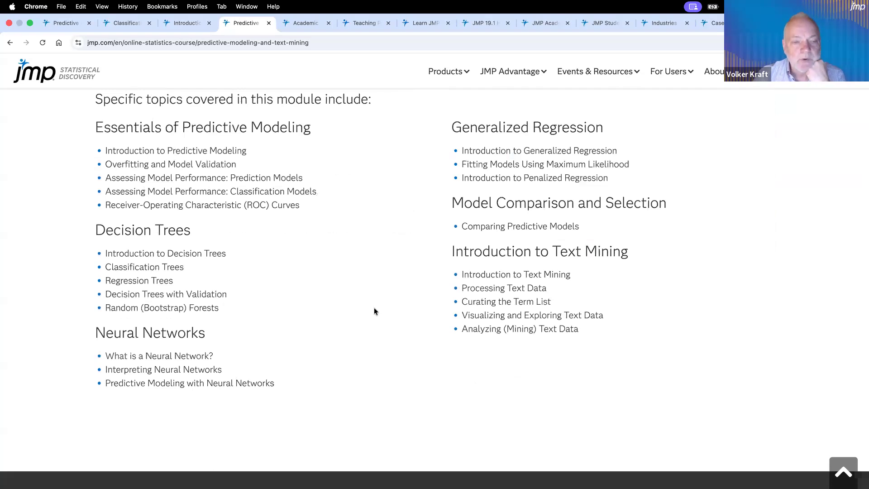
{"action": "scroll", "coordinate": [374, 311], "scroll_direction": "up", "scroll_amount": 1}
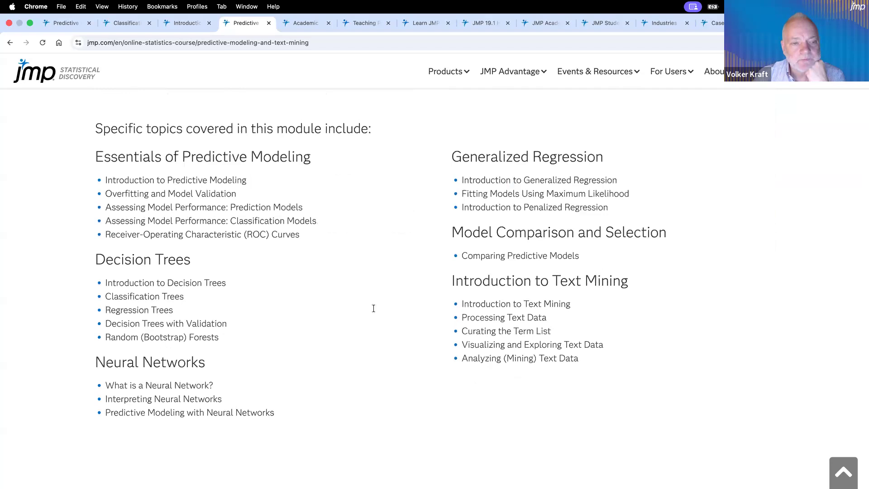
{"action": "scroll", "coordinate": [374, 311], "scroll_direction": "up", "scroll_amount": 15}
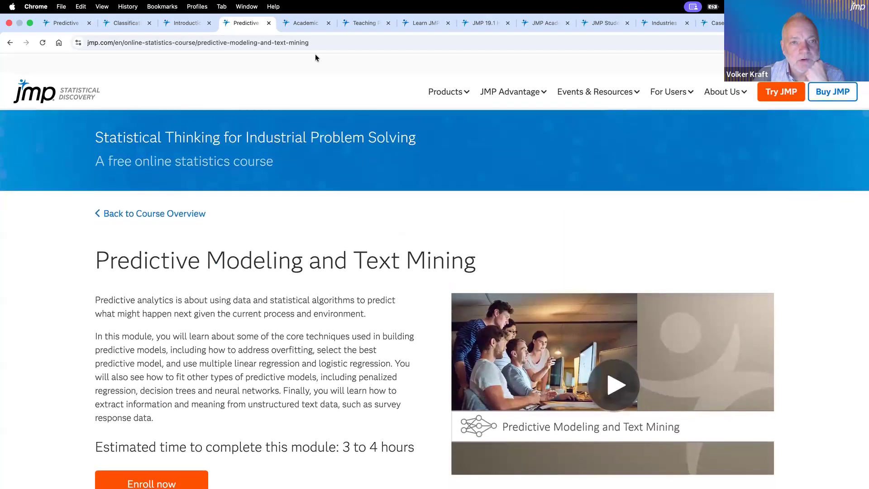
- Look over the Academic Webinar Library, the Teaching Predictive Modeling webinar page and the Learn JMP community page
{"action": "left_click", "coordinate": [308, 26]}
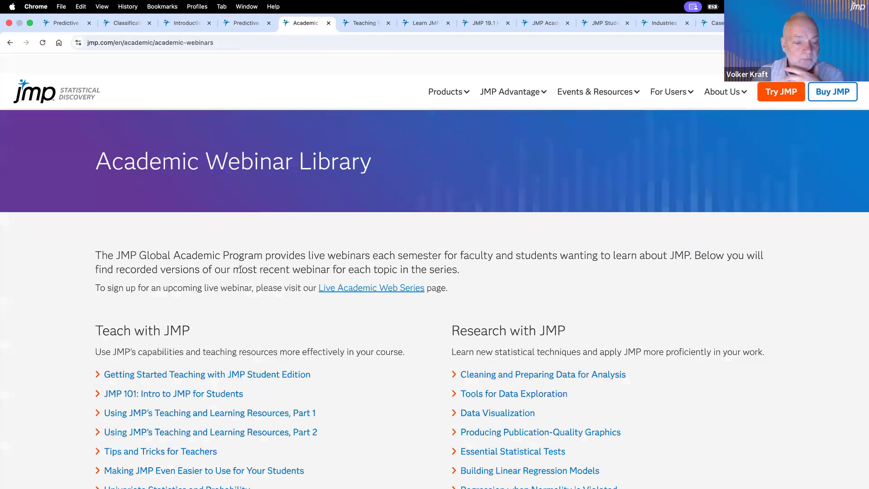
{"action": "scroll", "coordinate": [240, 269], "scroll_direction": "down", "scroll_amount": 5}
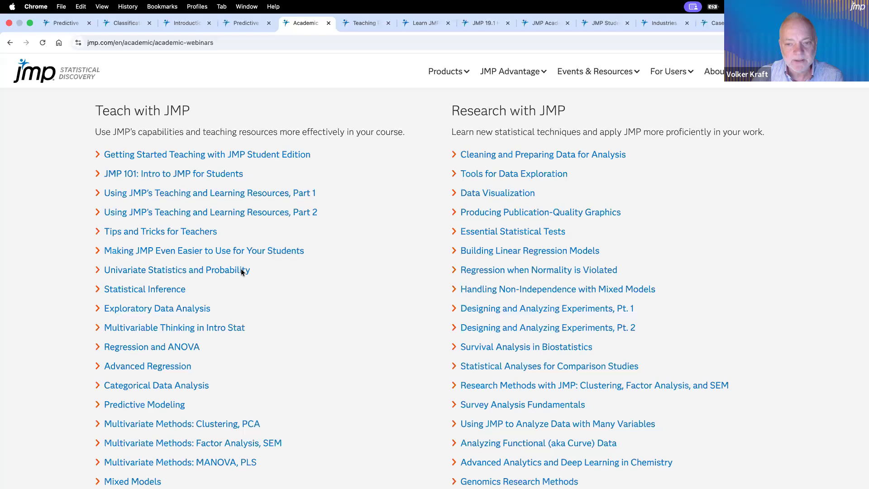
{"action": "scroll", "coordinate": [242, 271], "scroll_direction": "up", "scroll_amount": 5}
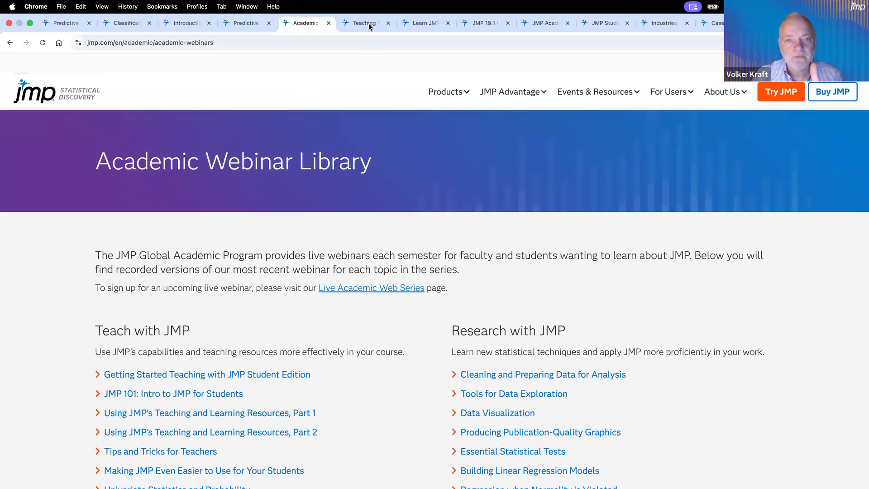
{"action": "left_click", "coordinate": [374, 24]}
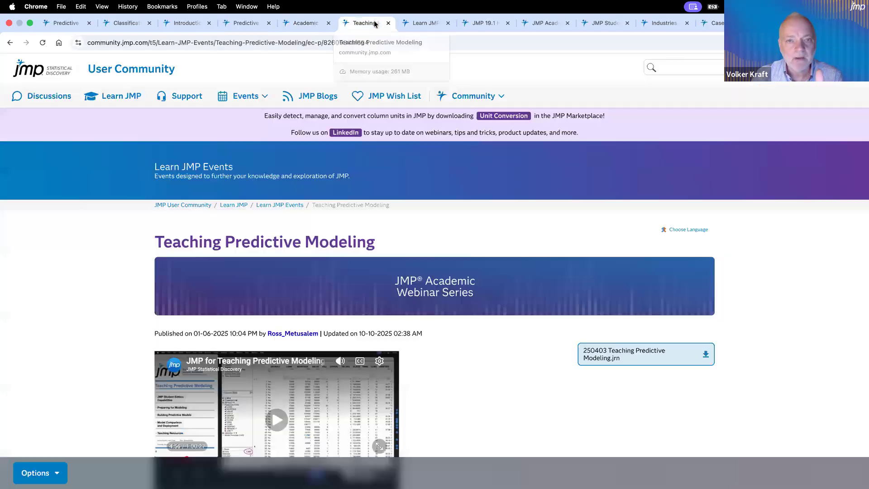
{"action": "left_click", "coordinate": [426, 23]}
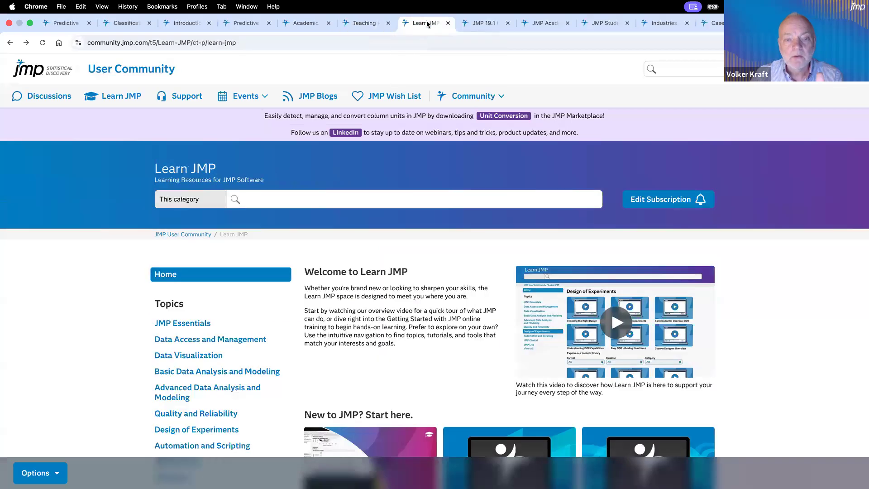
- Open the Predictive and Specialized Modeling chapter in the JMP 19.1 Help and review its overview of modeling techniques
{"action": "left_click", "coordinate": [485, 25]}
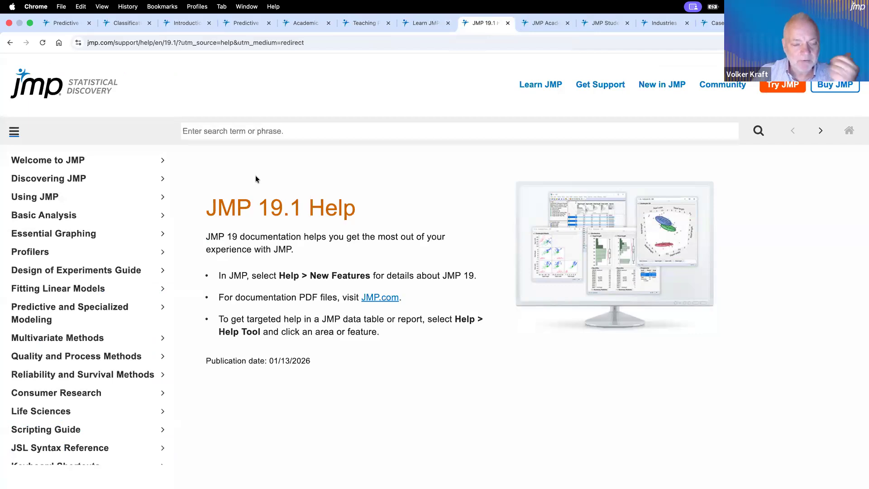
{"action": "left_click", "coordinate": [40, 313]}
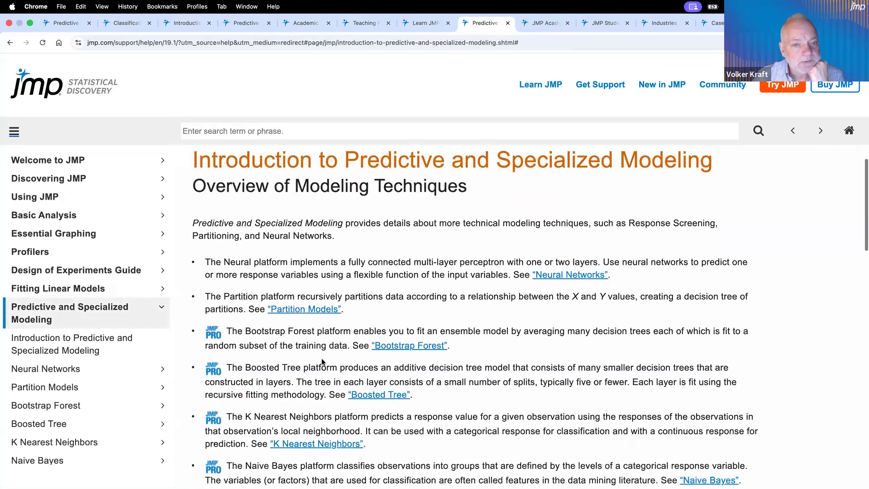
{"action": "scroll", "coordinate": [321, 357], "scroll_direction": "up", "scroll_amount": 1}
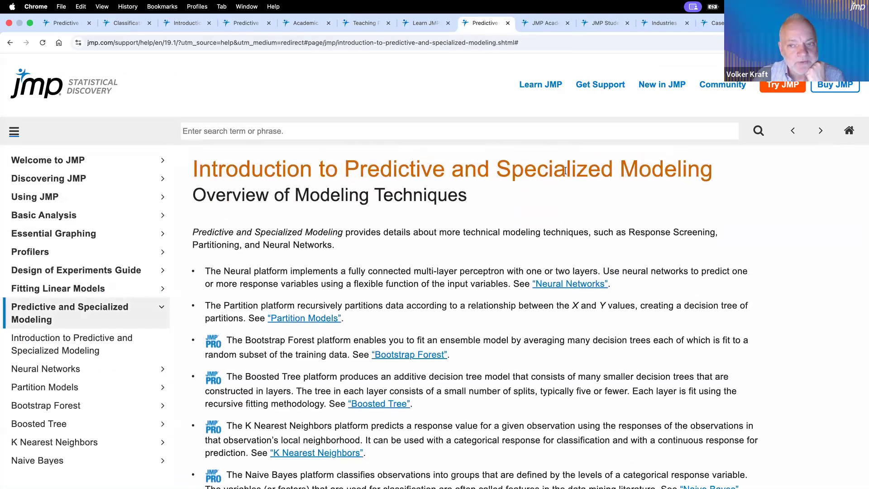
{"action": "scroll", "coordinate": [311, 395], "scroll_direction": "down", "scroll_amount": 6}
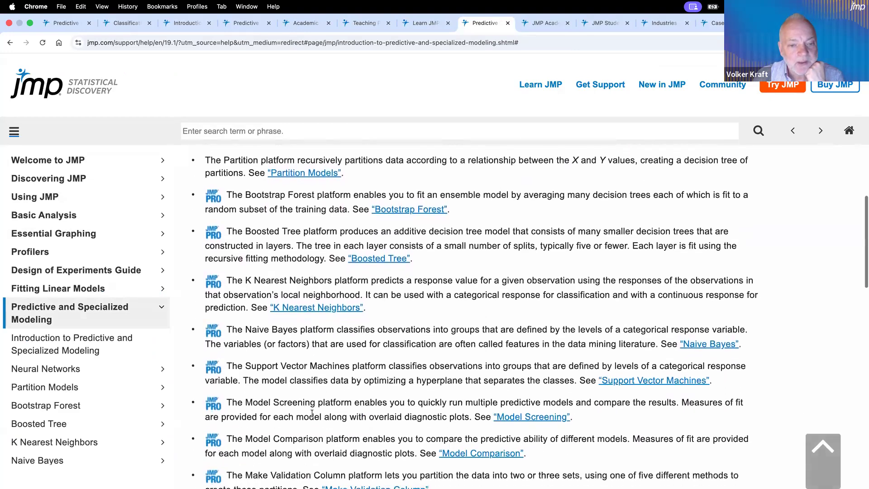
{"action": "scroll", "coordinate": [312, 413], "scroll_direction": "down", "scroll_amount": 9}
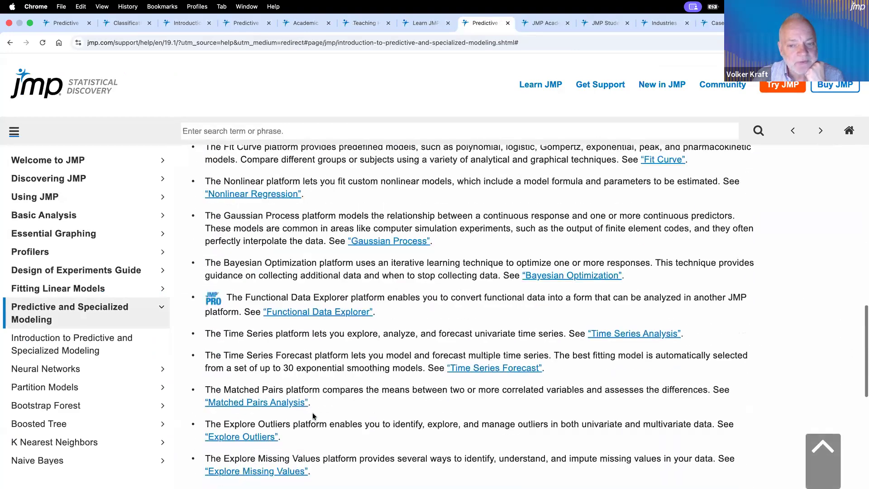
{"action": "scroll", "coordinate": [313, 416], "scroll_direction": "up", "scroll_amount": 14}
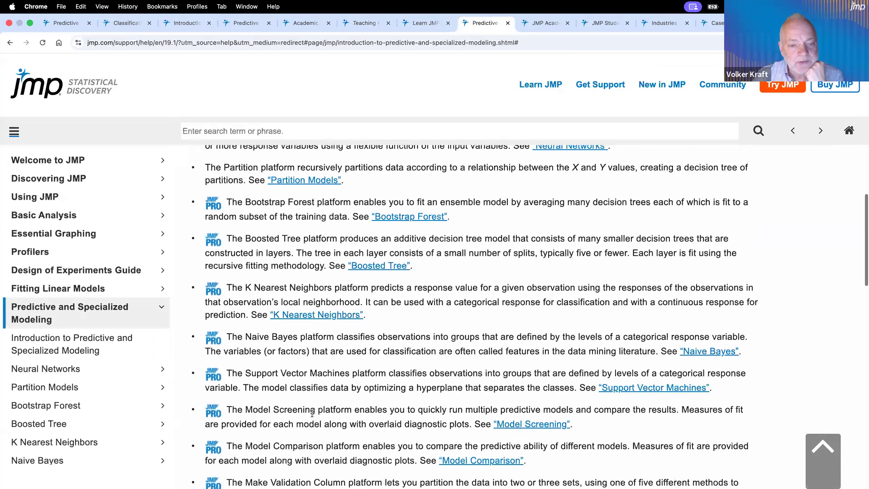
{"action": "scroll", "coordinate": [312, 413], "scroll_direction": "up", "scroll_amount": 3}
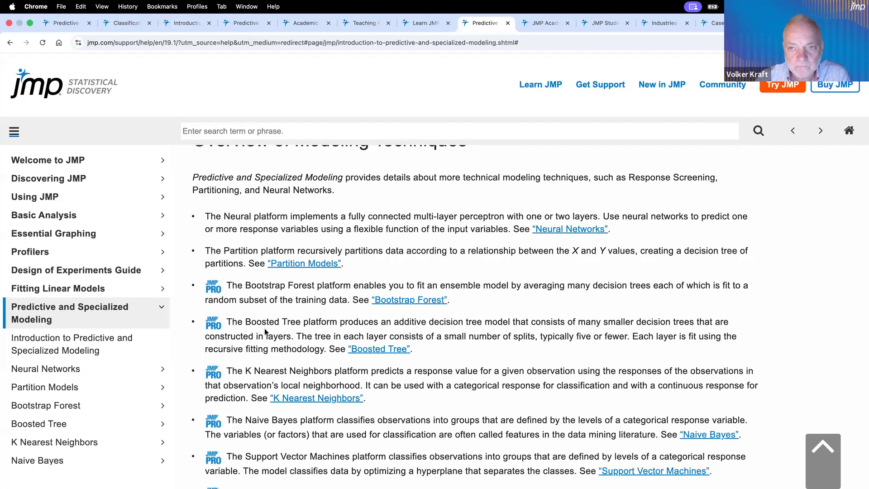
- Switch back to JMP and clear the column selection in the Churn data table
{"action": "key", "text": "ctrl+Left"}
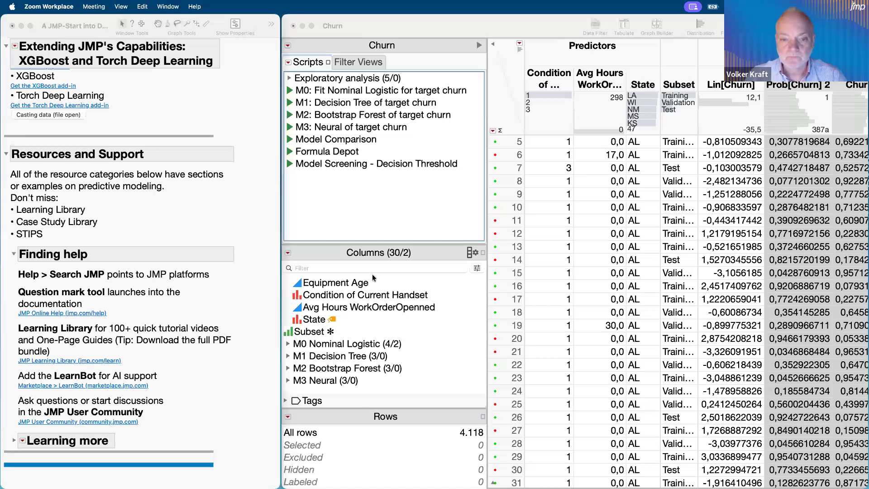
{"action": "left_click", "coordinate": [500, 99]}
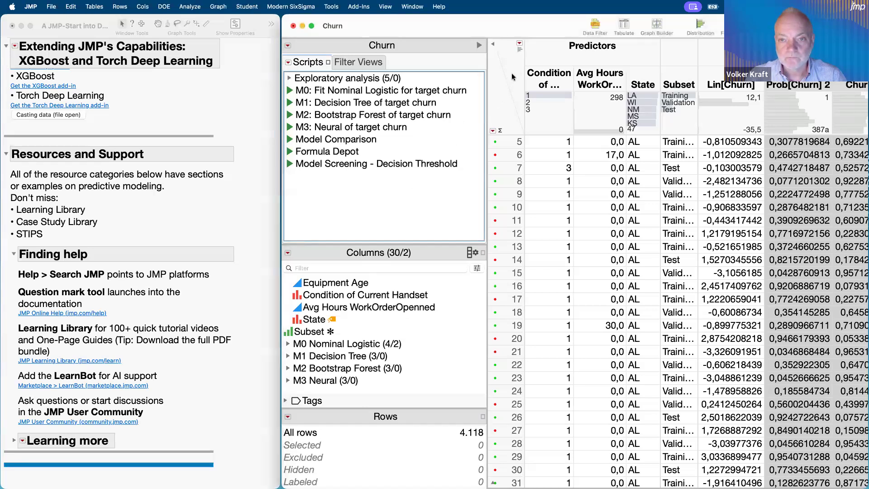
{"action": "left_click", "coordinate": [512, 77]}
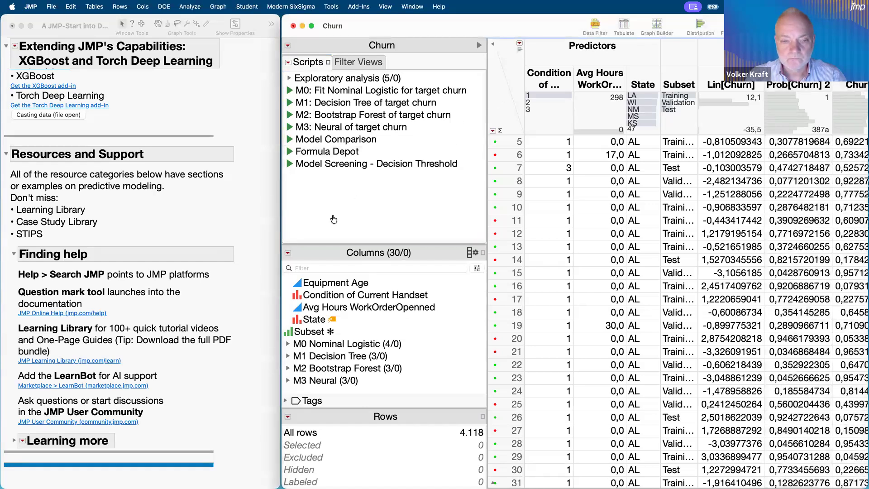